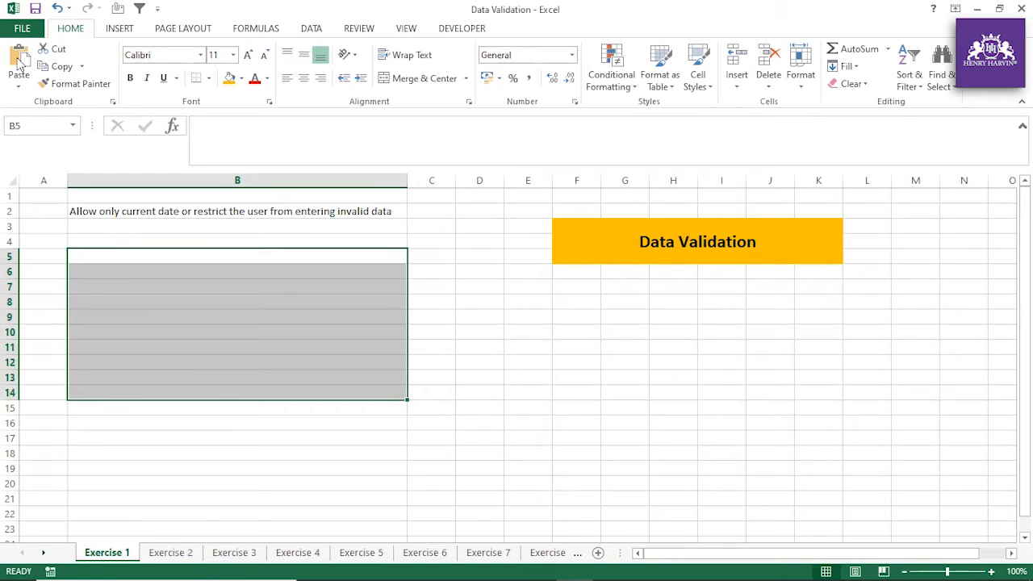
# Widen column C to make room for date entries
pyautogui.click(215, 256)
pyautogui.moveTo(216, 240); pyautogui.dragTo(222, 486)
pyautogui.moveTo(456, 180); pyautogui.dragTo(489, 180)
# Start a data validation rule for cells C4:C20 that allows only Date values
pyautogui.moveTo(454, 240); pyautogui.dragTo(439, 489)
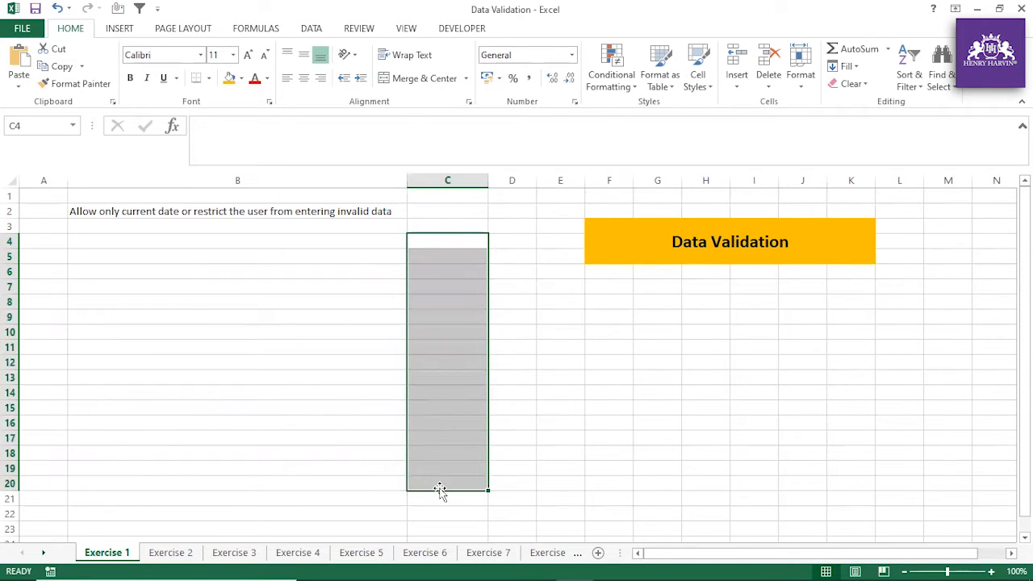
pyautogui.click(320, 31)
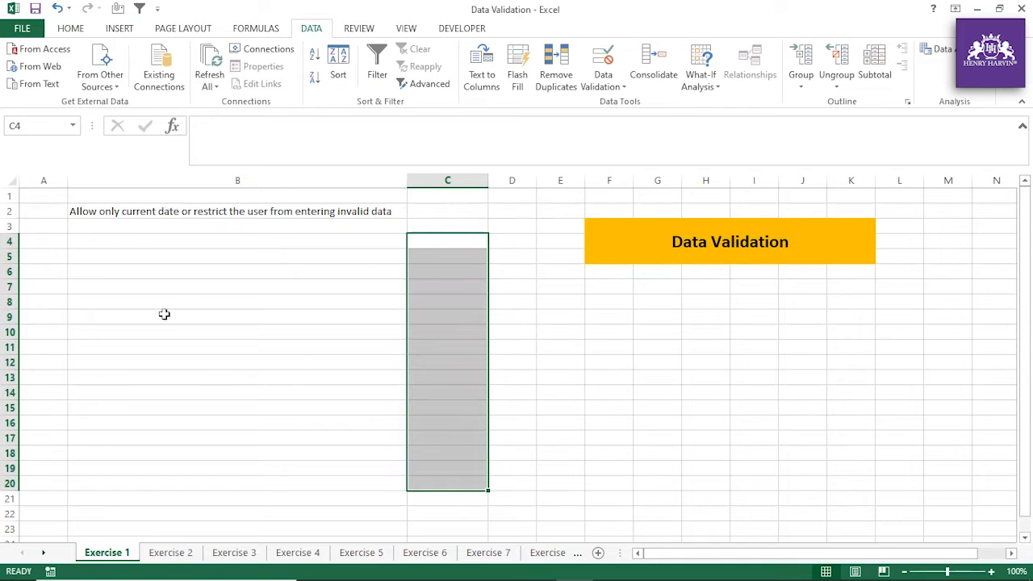
pyautogui.click(617, 87)
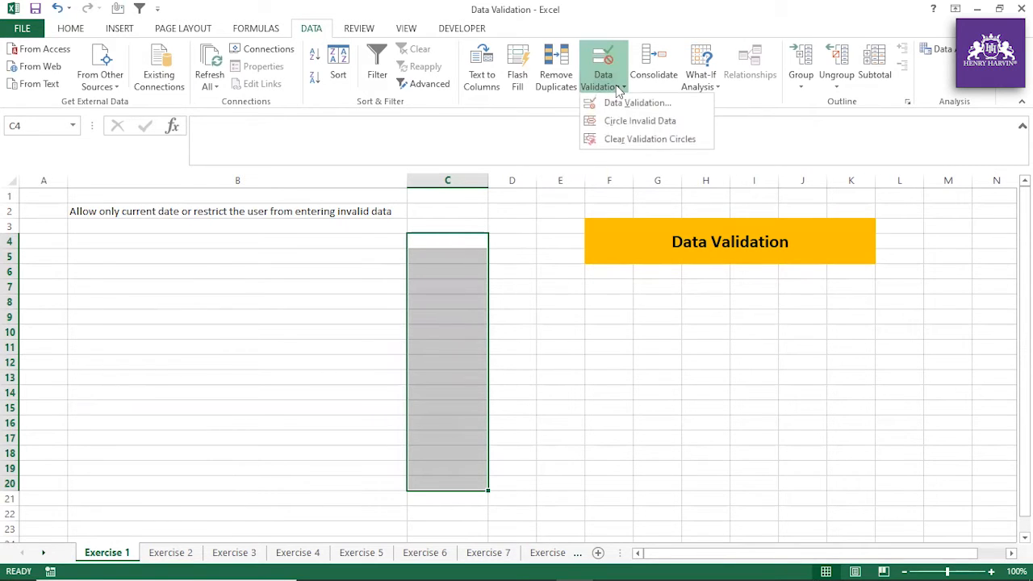
pyautogui.click(625, 103)
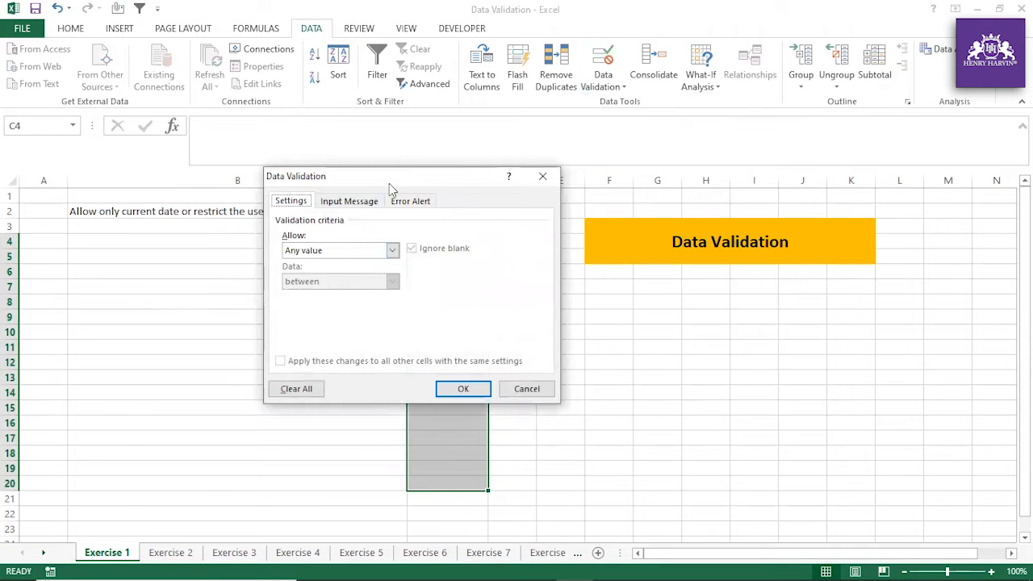
pyautogui.moveTo(389, 179); pyautogui.dragTo(658, 155)
pyautogui.click(618, 229)
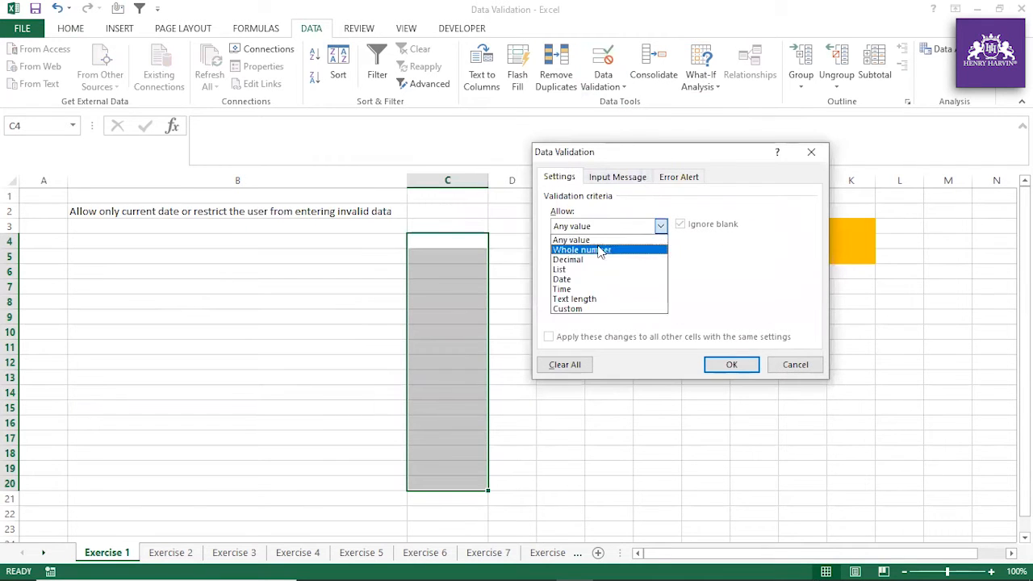
pyautogui.click(574, 282)
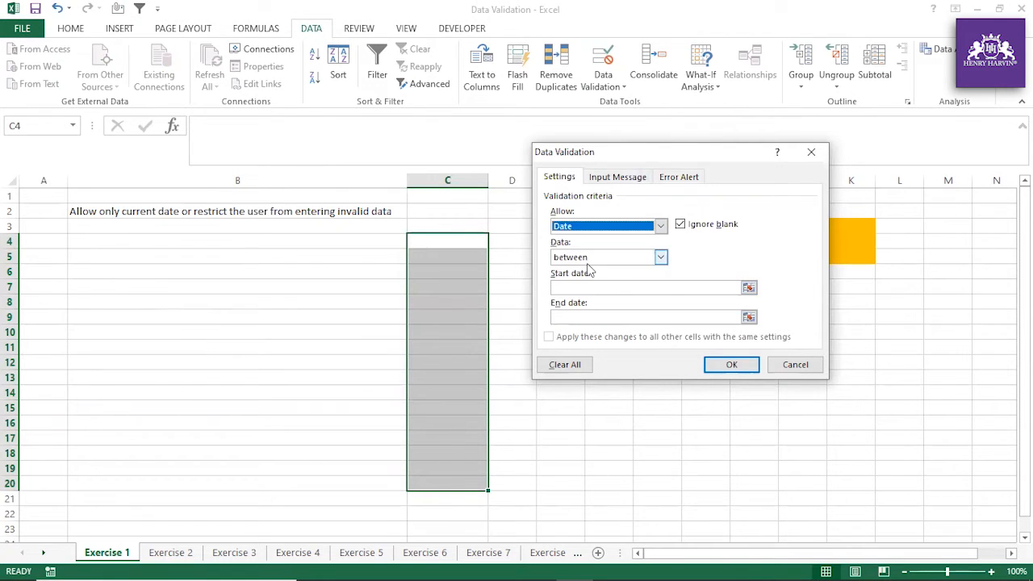
# Set the rule's start date to =Today()-7 and end date to =Today()+7, and apply it
pyautogui.click(582, 288)
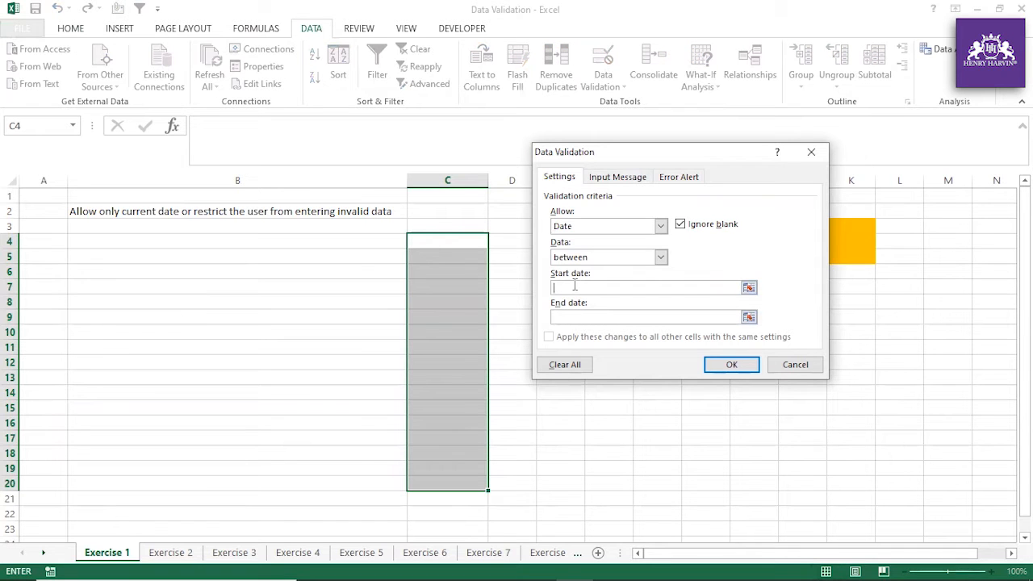
pyautogui.click(750, 288)
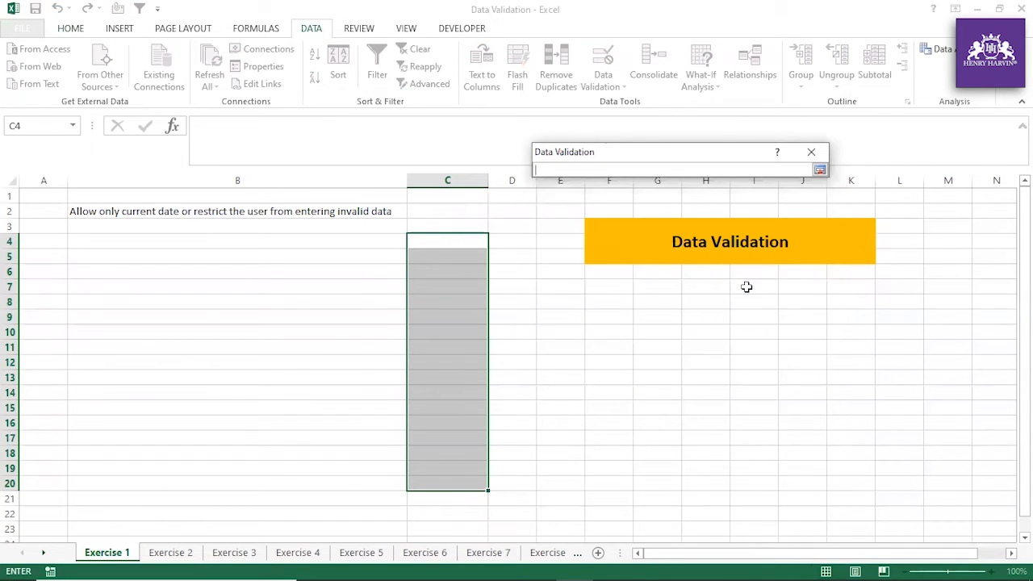
pyautogui.click(817, 168)
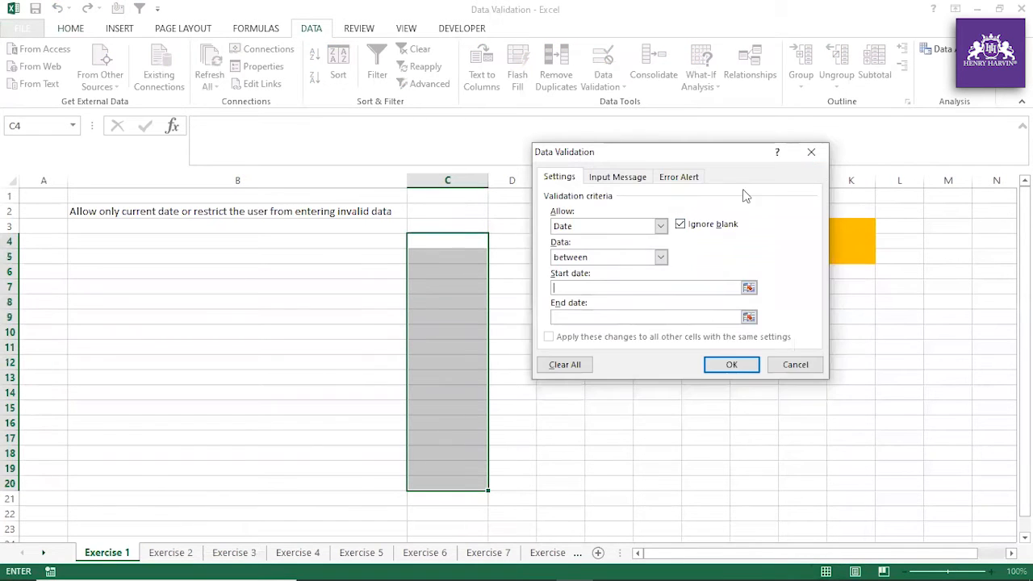
pyautogui.click(749, 288)
pyautogui.click(819, 171)
pyautogui.write('=Today()-7')
pyautogui.click(587, 318)
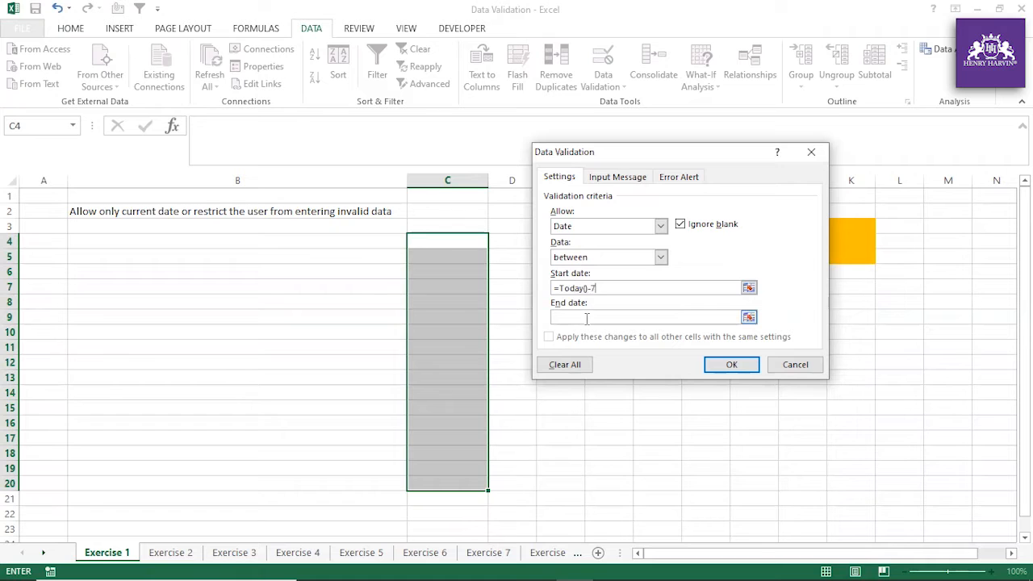
pyautogui.write('=Today()+7')
pyautogui.click(736, 364)
# Enter the date 25/12/2020 in cell C5 to test the date rule
pyautogui.click(437, 260)
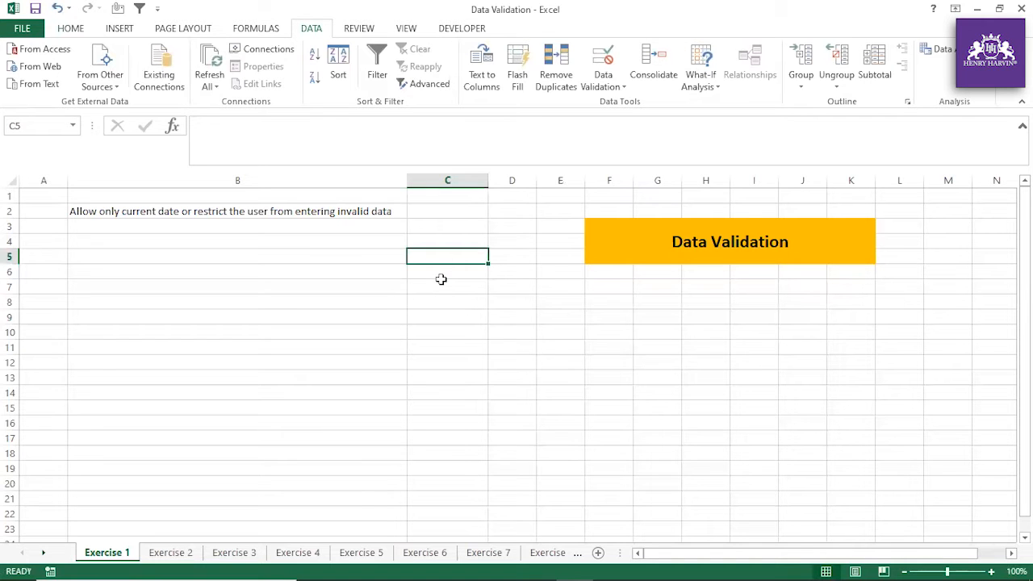
pyautogui.write('25/12/2020')
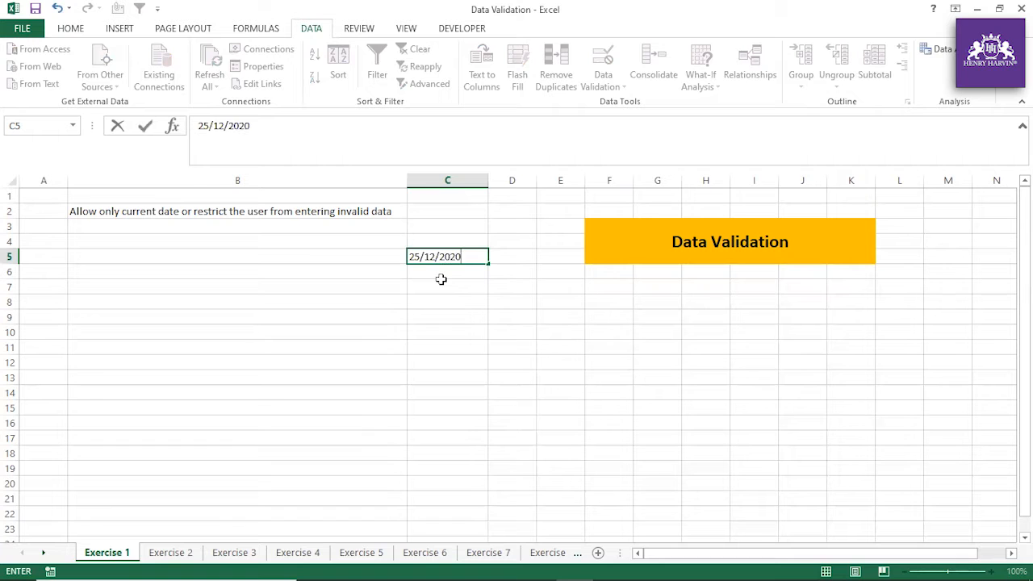
pyautogui.press('Return')
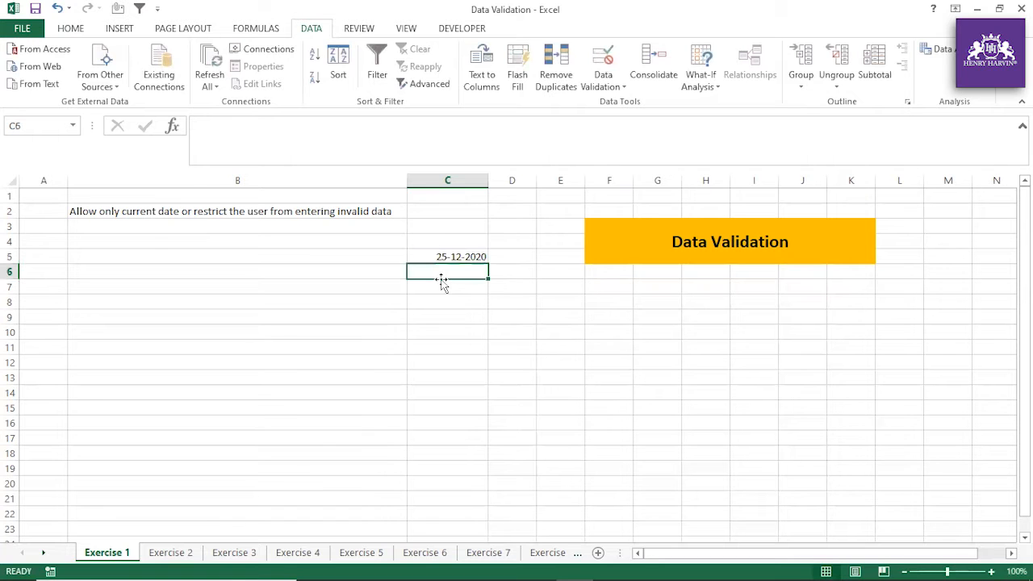
# Try to enter the out-of-range date 10/01/2021 in cell C6, and discard the entry
pyautogui.click(455, 260)
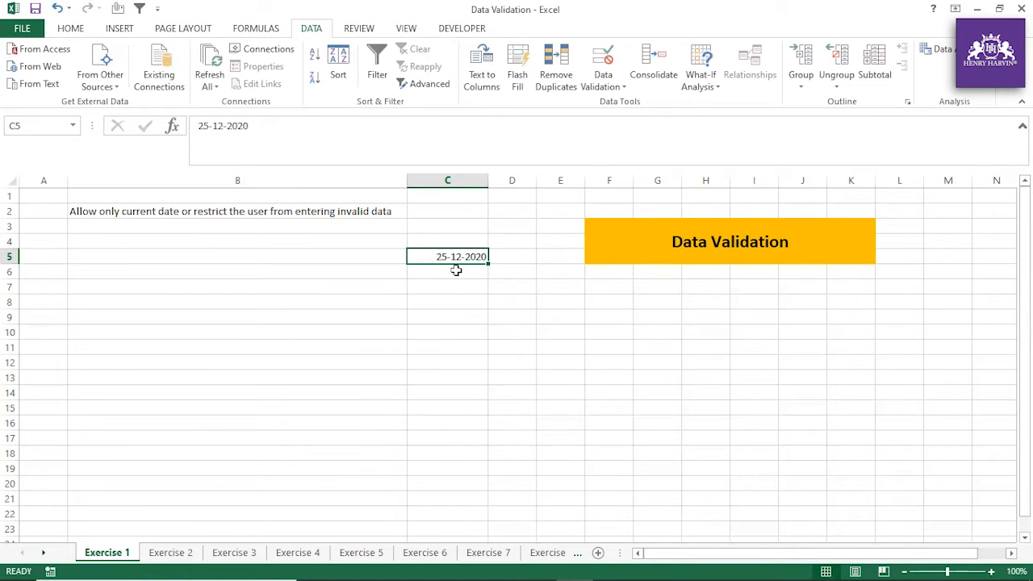
pyautogui.click(456, 270)
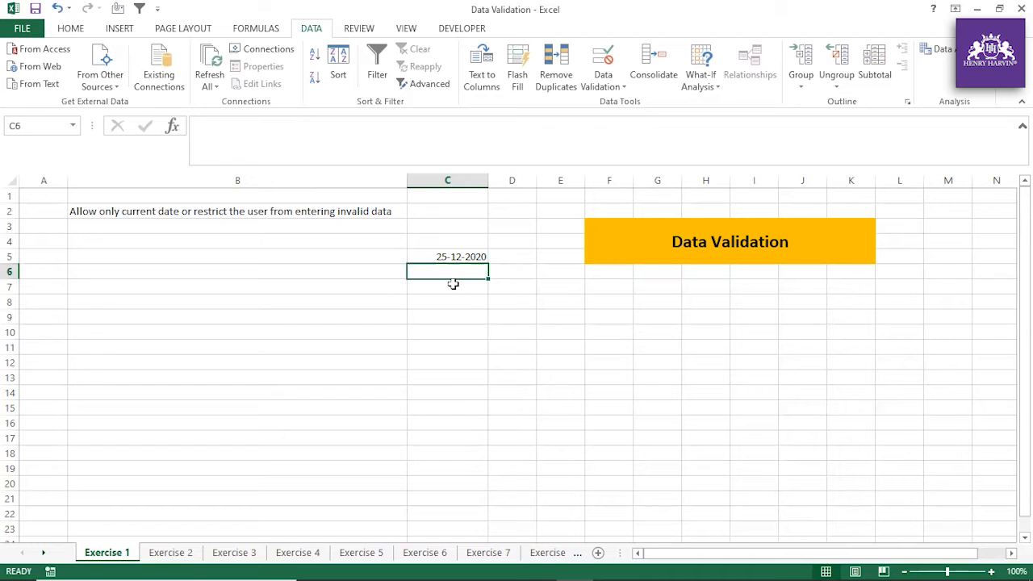
pyautogui.write('10')
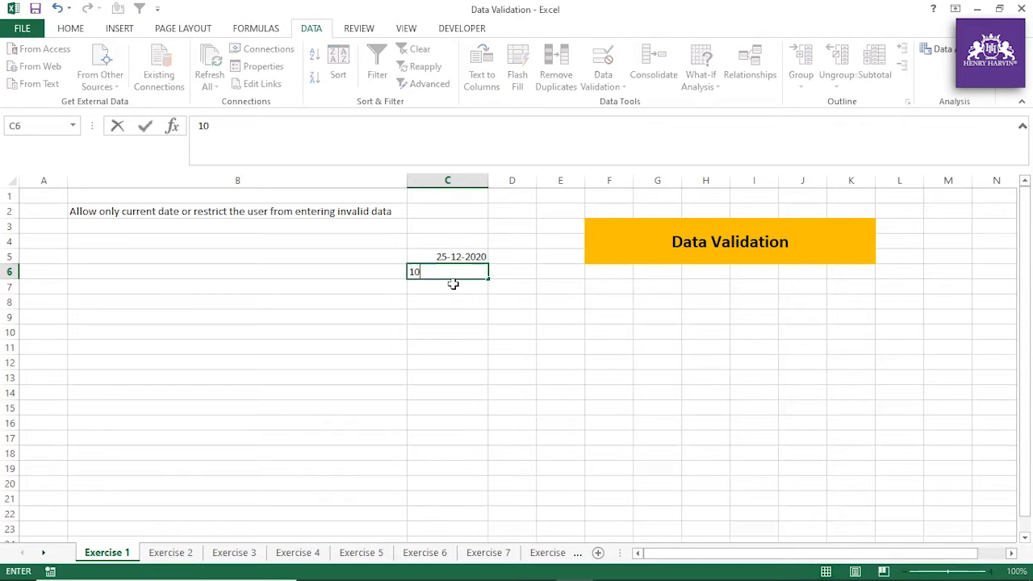
pyautogui.write('/01/2021')
pyautogui.press('Return')
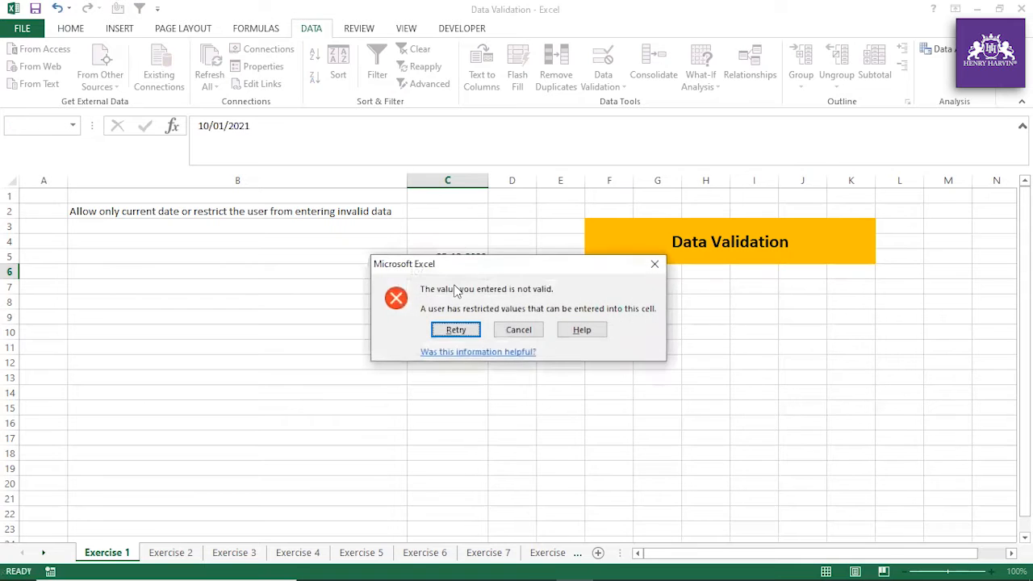
pyautogui.click(501, 331)
pyautogui.click(475, 319)
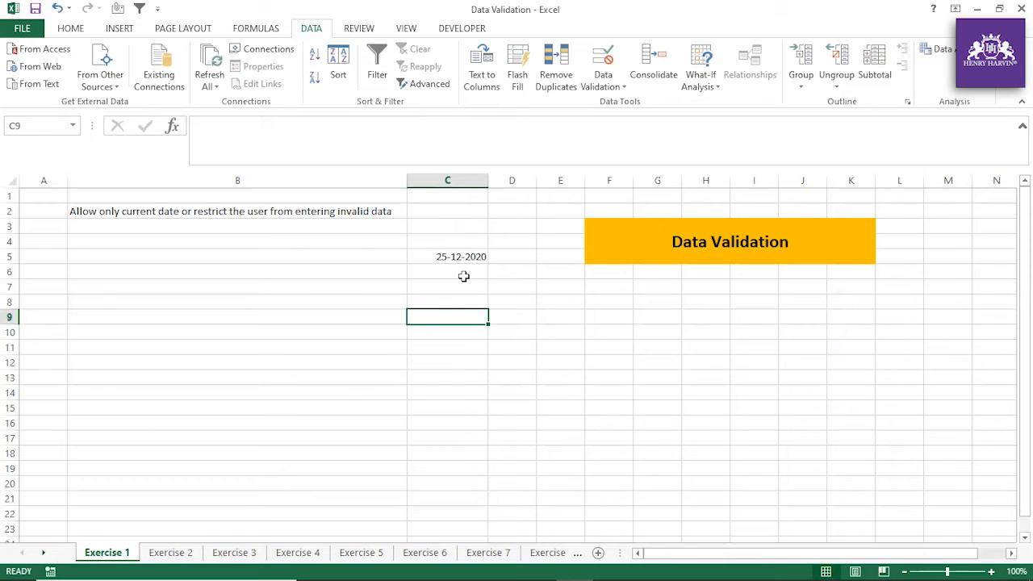
pyautogui.click(447, 180)
pyautogui.click(464, 277)
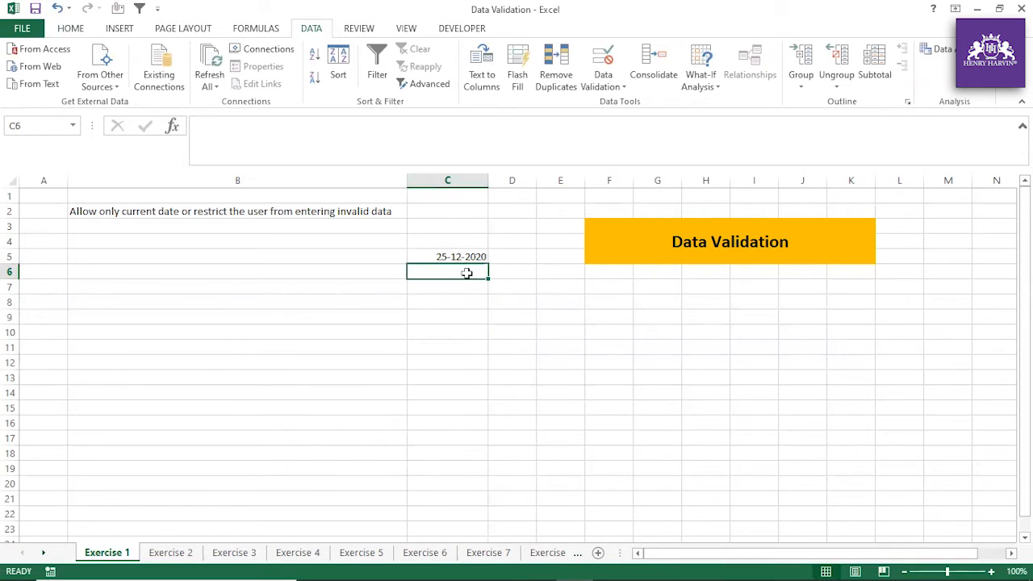
pyautogui.click(463, 256)
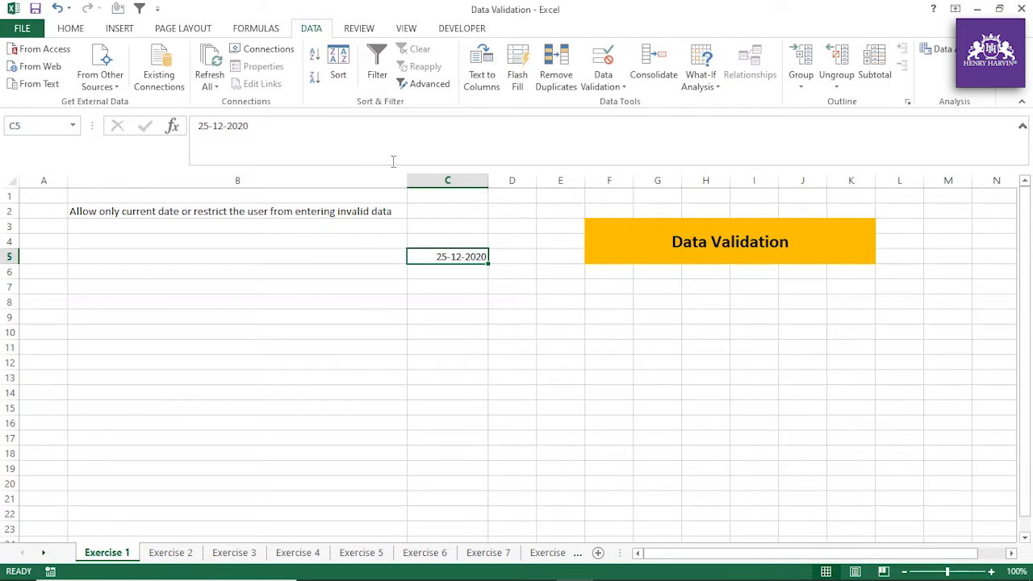
pyautogui.click(737, 336)
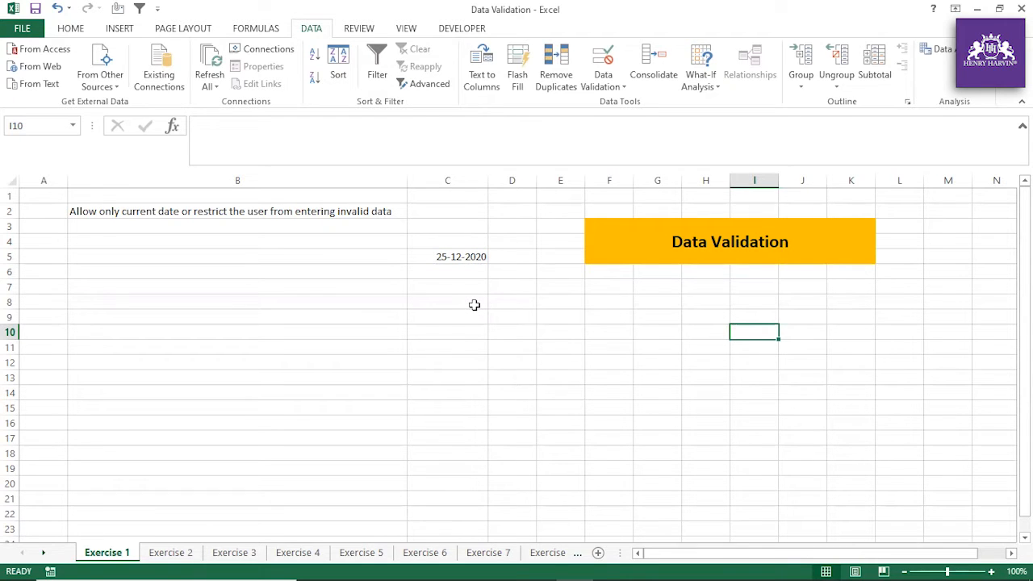
pyautogui.click(180, 555)
pyautogui.click(202, 215)
pyautogui.click(214, 244)
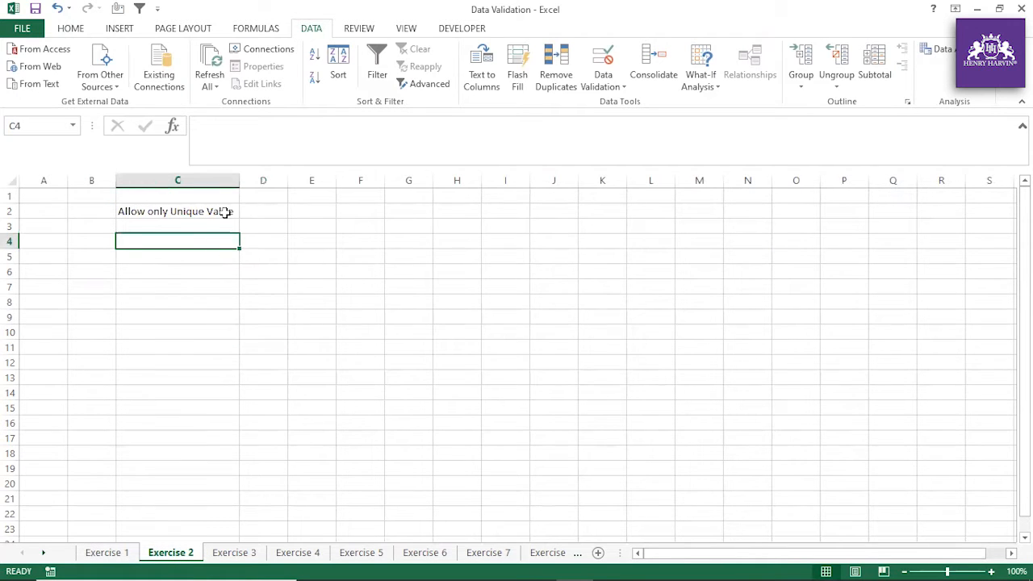
pyautogui.click(117, 558)
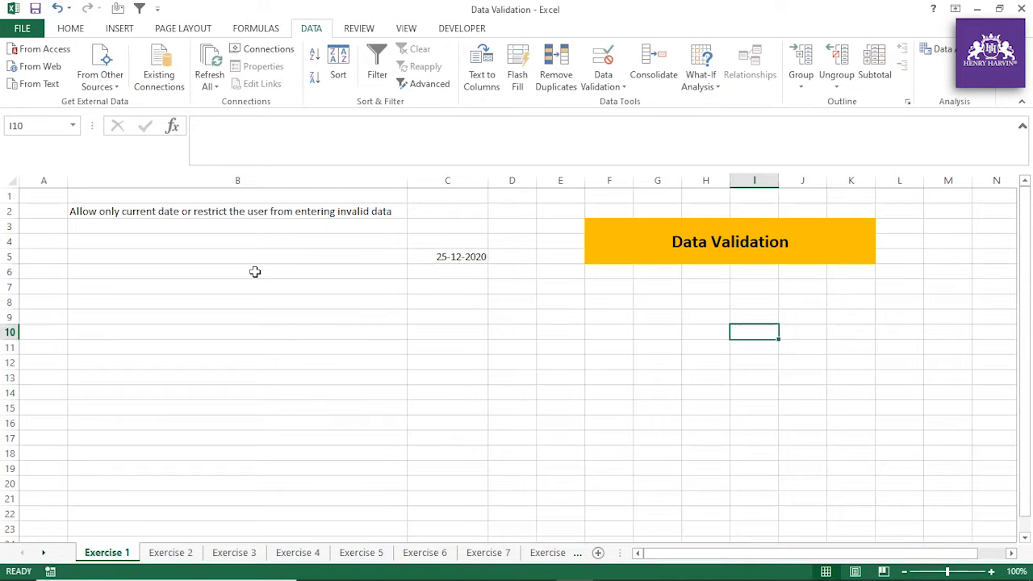
# Widen column D and enter the heading "Whole number" in cell D2
pyautogui.moveTo(537, 180); pyautogui.dragTo(551, 180)
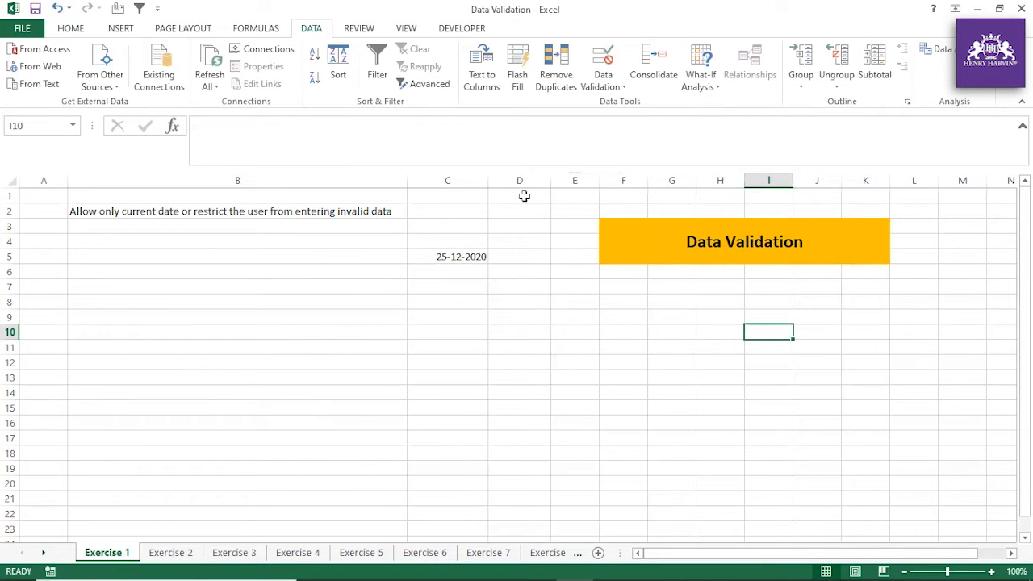
pyautogui.click(518, 211)
pyautogui.write('Wh')
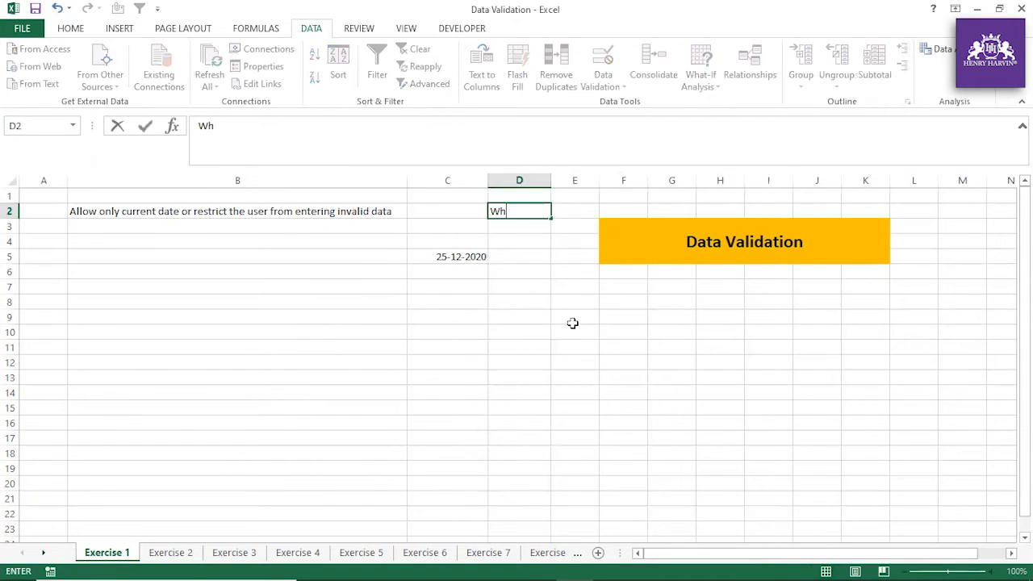
pyautogui.write('ole number')
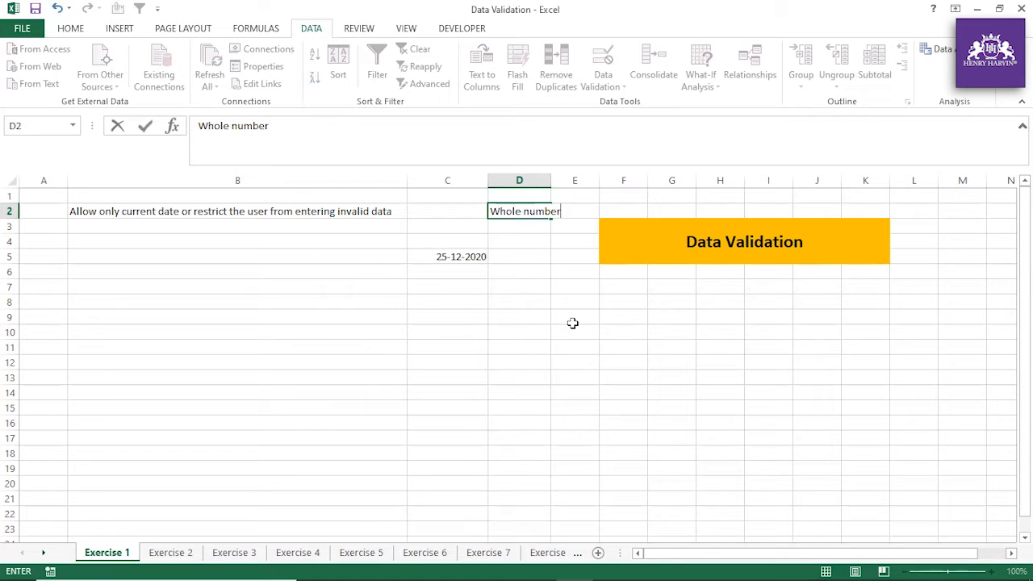
pyautogui.click(557, 327)
# Fill cells D4:D17 with light blue and widen column D to fit its heading
pyautogui.moveTo(519, 240); pyautogui.dragTo(498, 440)
pyautogui.click(80, 28)
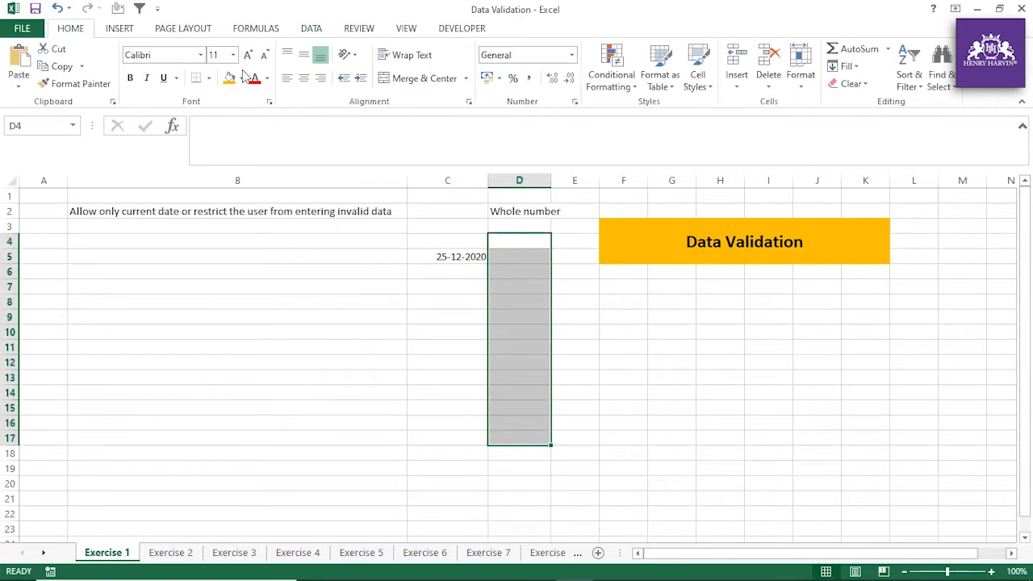
pyautogui.click(240, 78)
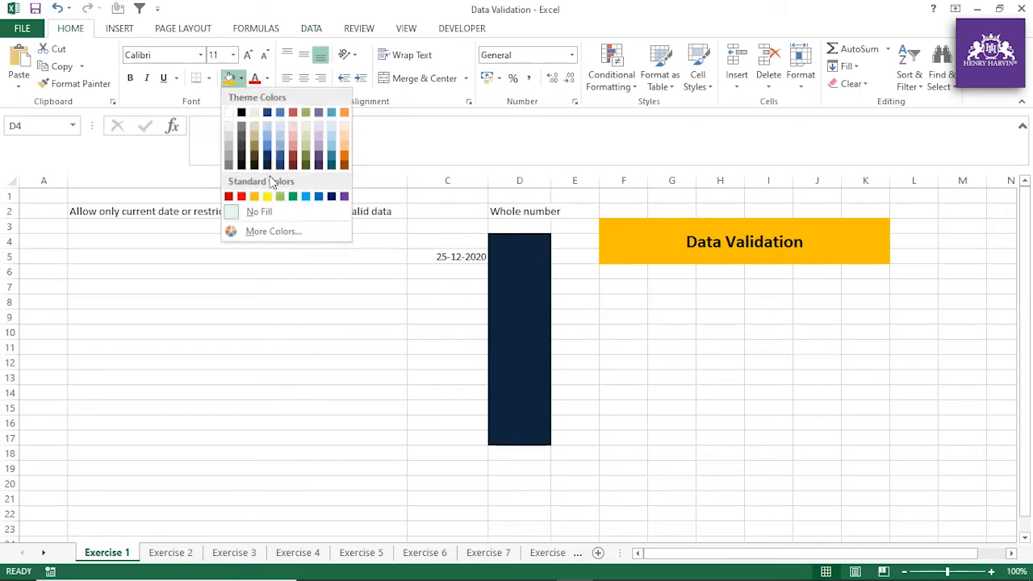
pyautogui.click(263, 126)
pyautogui.moveTo(550, 180); pyautogui.dragTo(572, 180)
# Apply data validation to cells D4:D17 that allows only whole numbers between 0 and 50
pyautogui.moveTo(546, 242); pyautogui.dragTo(515, 437)
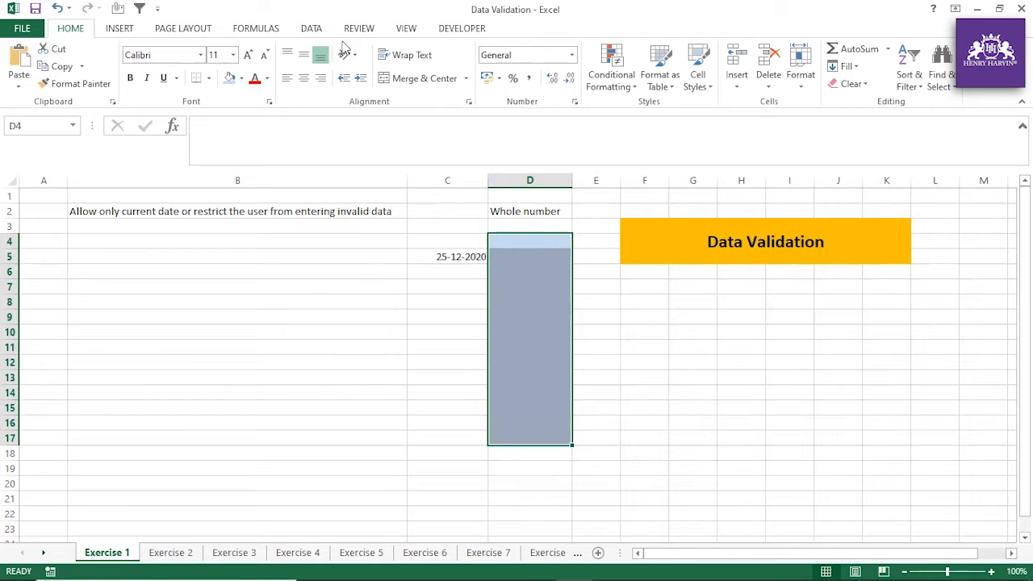
pyautogui.click(312, 28)
pyautogui.click(621, 85)
pyautogui.click(633, 105)
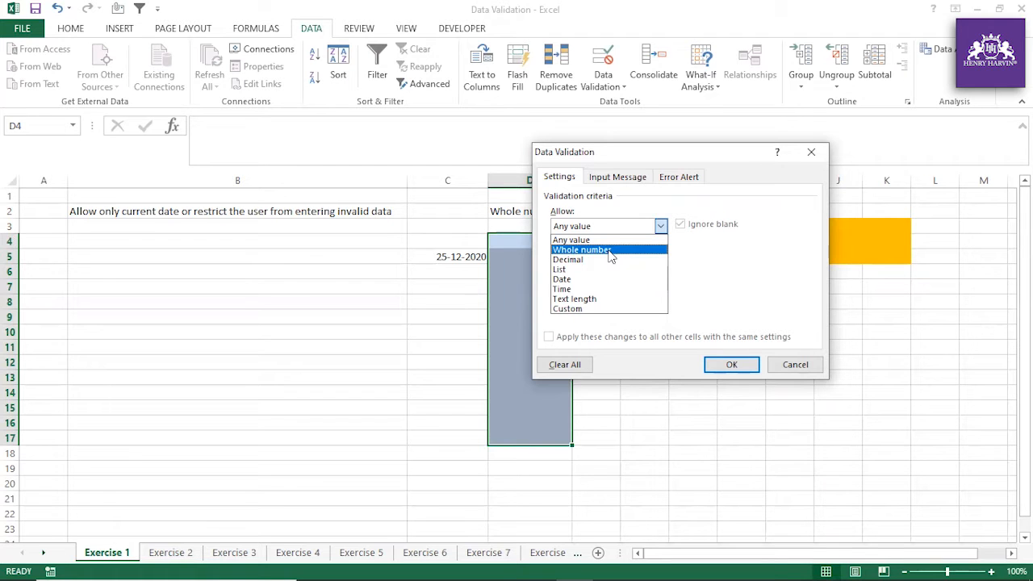
pyautogui.click(611, 250)
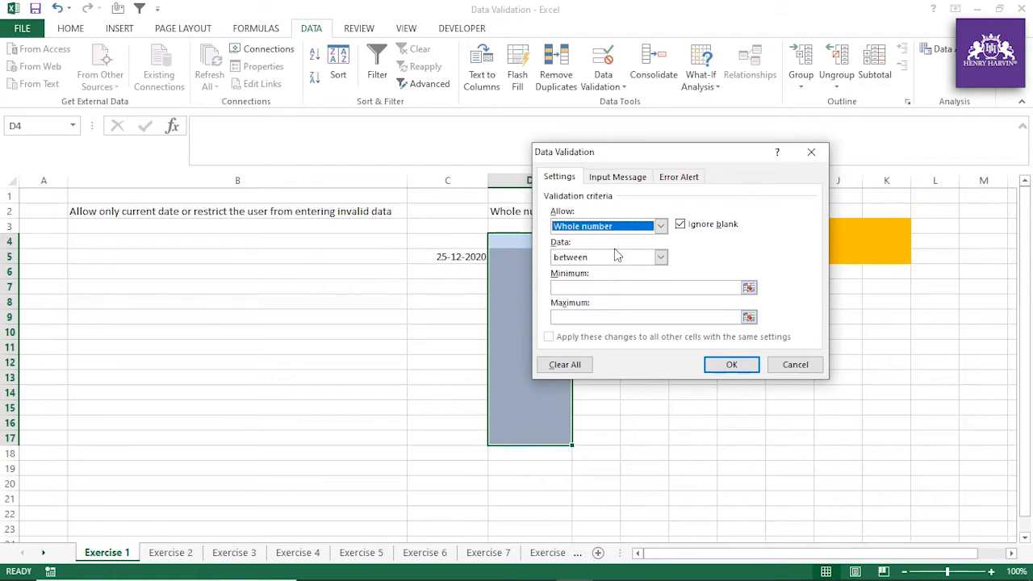
pyautogui.click(583, 288)
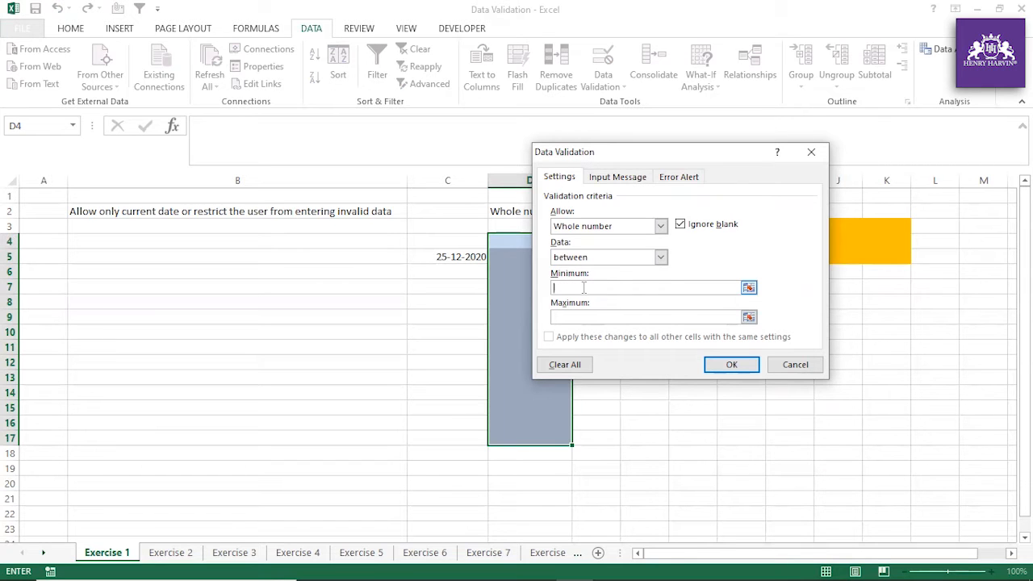
pyautogui.write('0')
pyautogui.click(556, 317)
pyautogui.write('50')
pyautogui.click(729, 368)
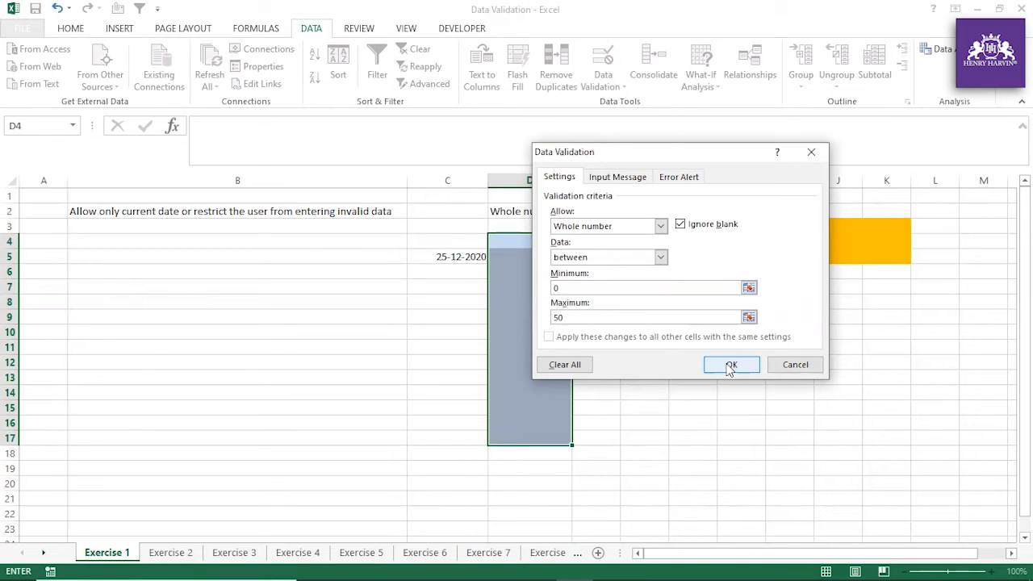
pyautogui.click(729, 368)
# Test the whole-number rule by entering 45 in cell D6 and 46 in cell D8
pyautogui.click(536, 276)
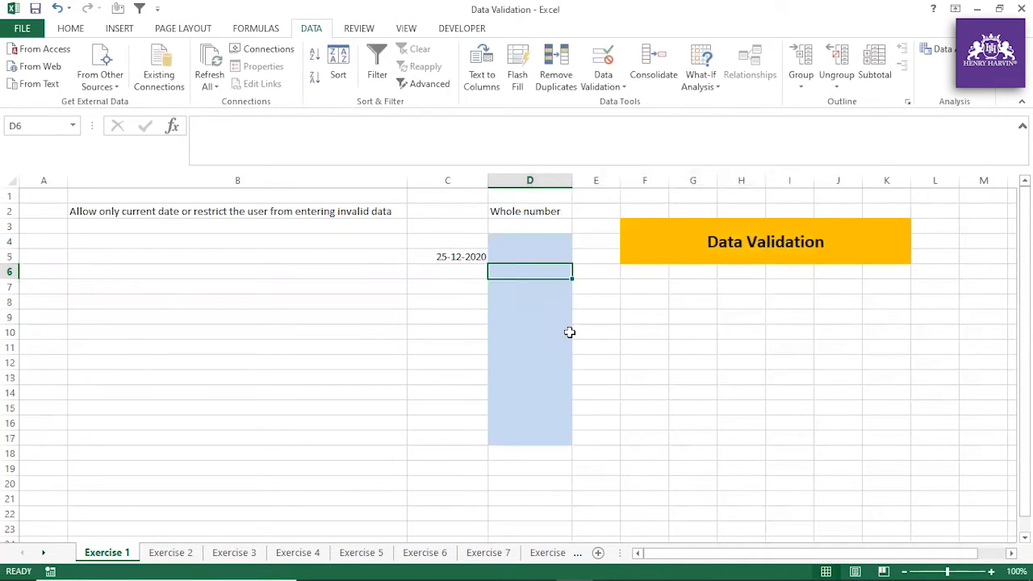
pyautogui.write('45')
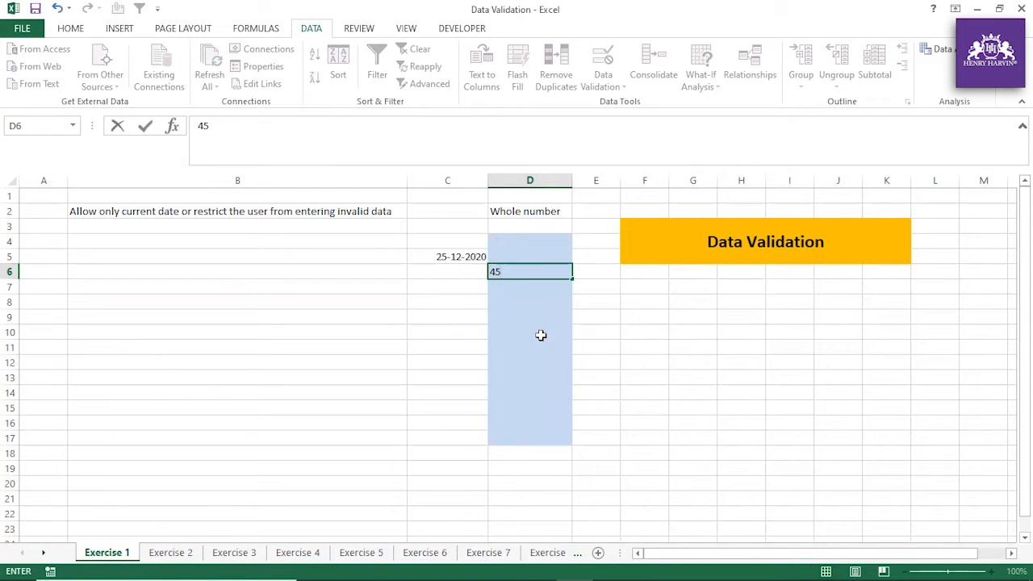
pyautogui.click(539, 305)
pyautogui.write('46')
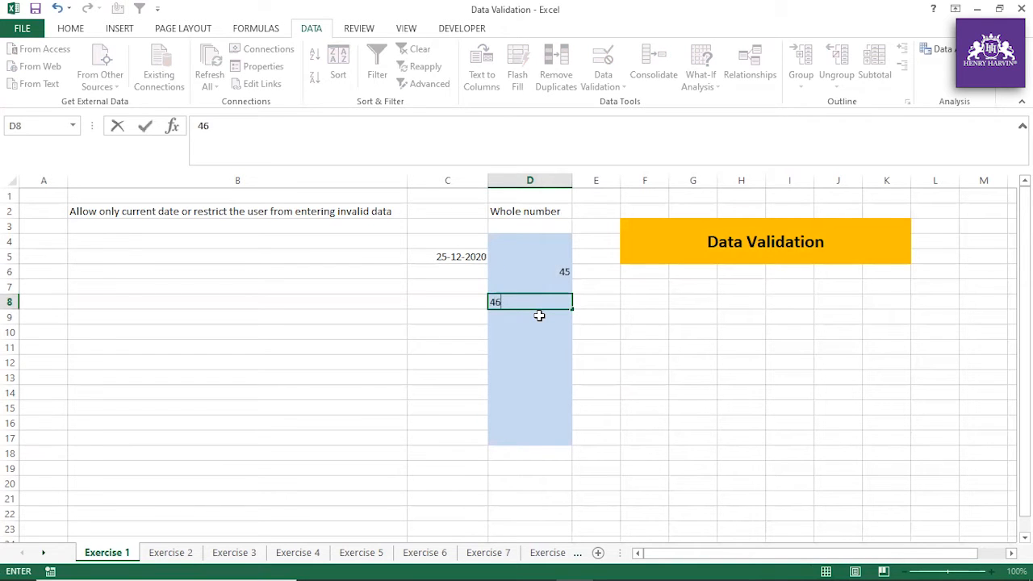
pyautogui.click(658, 375)
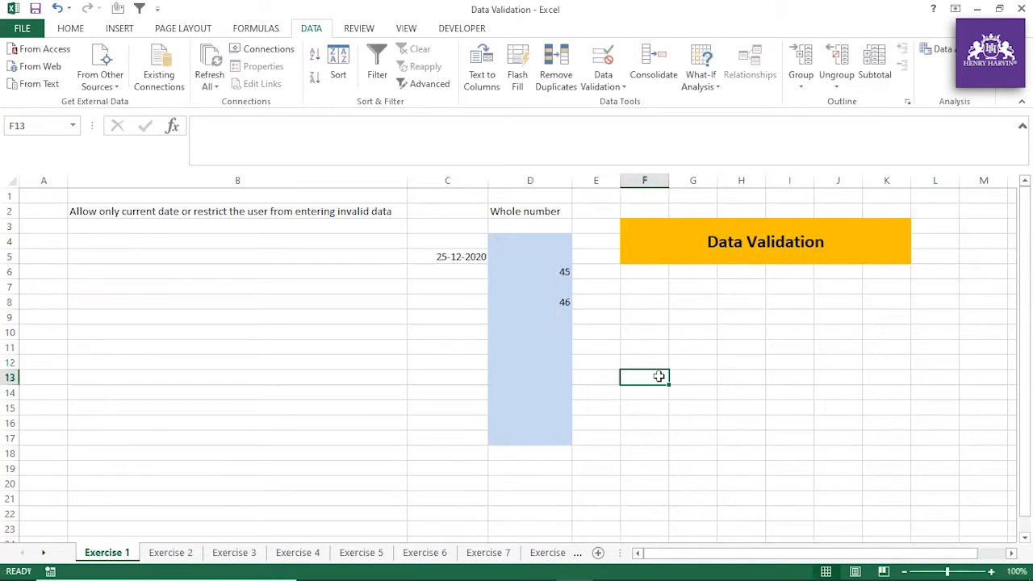
# Try to enter the out-of-range number 67 in cell D10, and discard the entry
pyautogui.moveTo(554, 337); pyautogui.dragTo(552, 347)
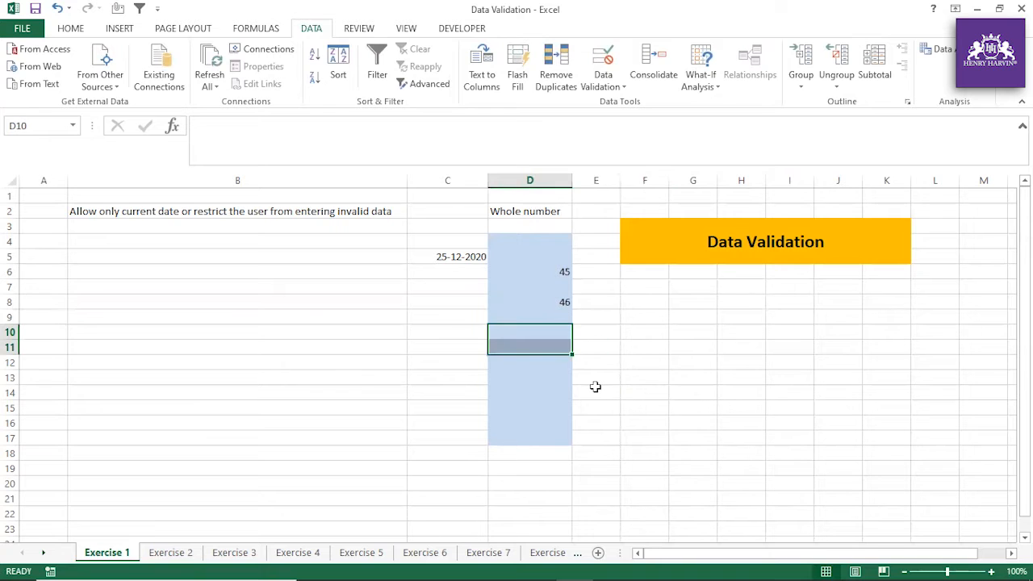
pyautogui.write('67')
pyautogui.press('Return')
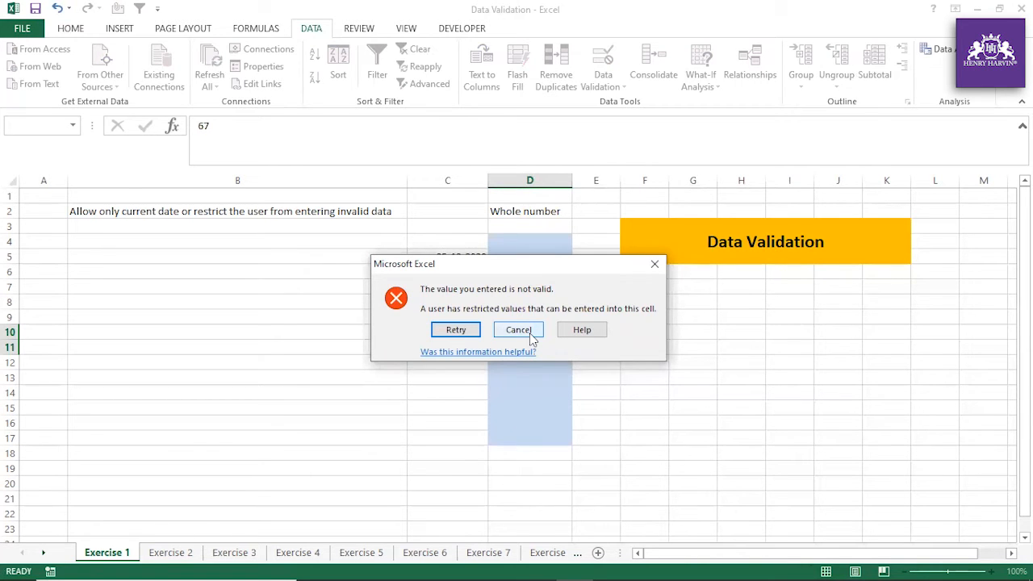
pyautogui.click(460, 329)
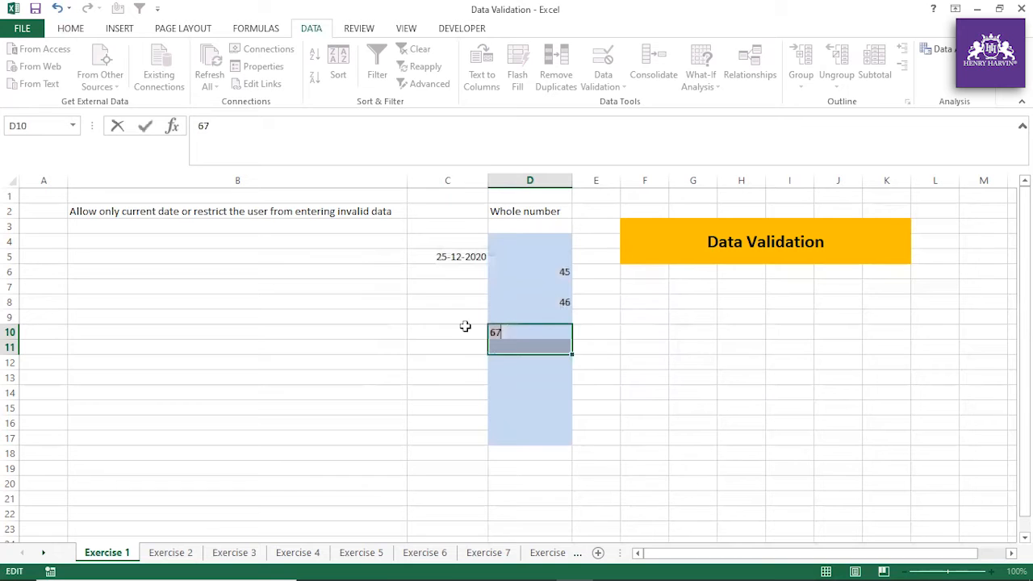
pyautogui.click(522, 331)
pyautogui.click(550, 380)
# Enter the in-range numbers 23 in cell D9, 45 in D10 and 0 in D11
pyautogui.click(549, 322)
pyautogui.write('23')
pyautogui.click(575, 384)
pyautogui.click(557, 338)
pyautogui.write('45')
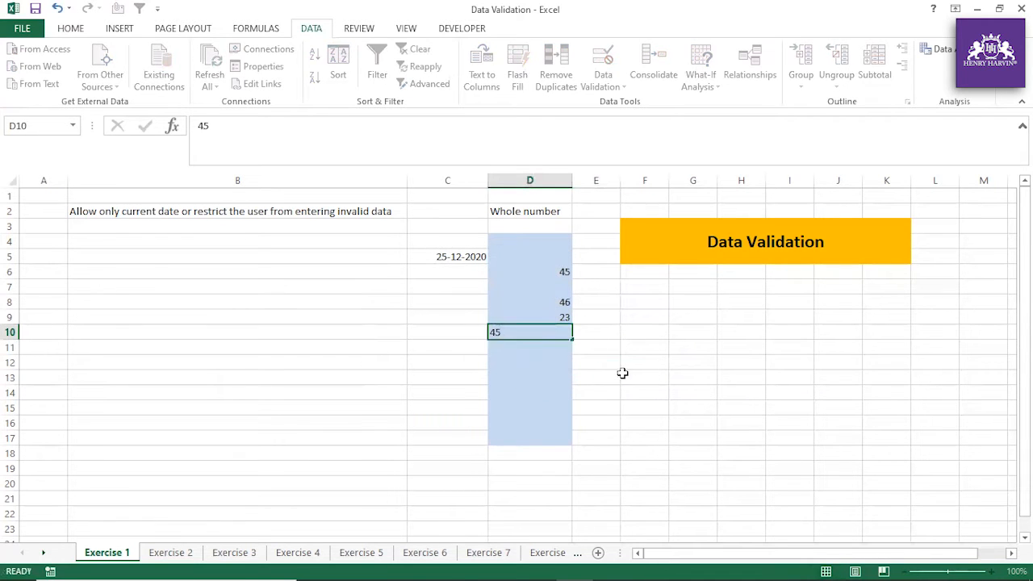
pyautogui.click(622, 374)
pyautogui.click(525, 350)
pyautogui.write('0')
pyautogui.click(598, 404)
# Try to enter the negative number -2 in cell D12, discard it, and select the validated range D4:D17
pyautogui.click(561, 366)
pyautogui.write('0')
pyautogui.press('BackSpace')
pyautogui.write('-2')
pyautogui.click(610, 418)
pyautogui.click(521, 331)
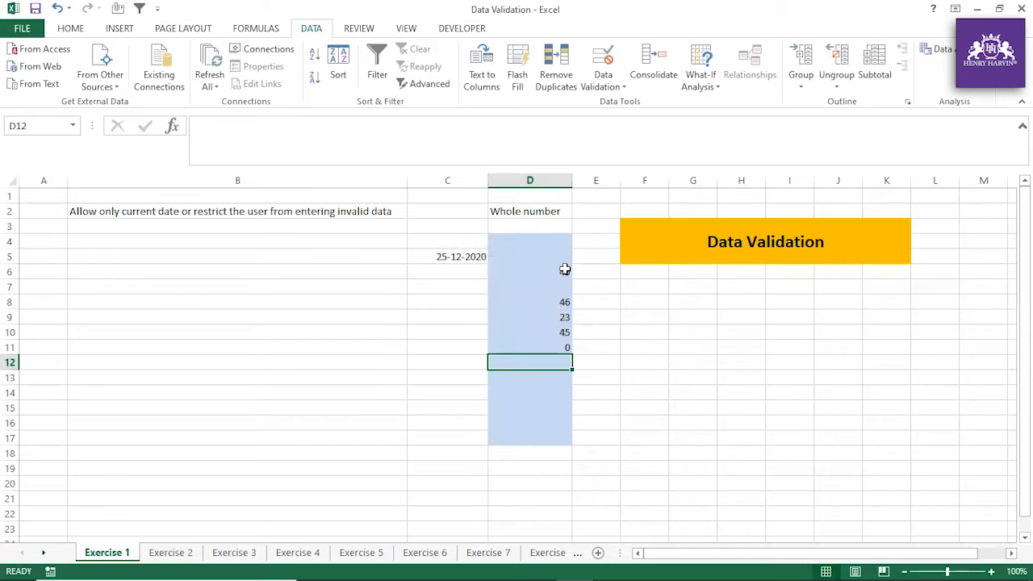
pyautogui.moveTo(560, 243); pyautogui.dragTo(554, 435)
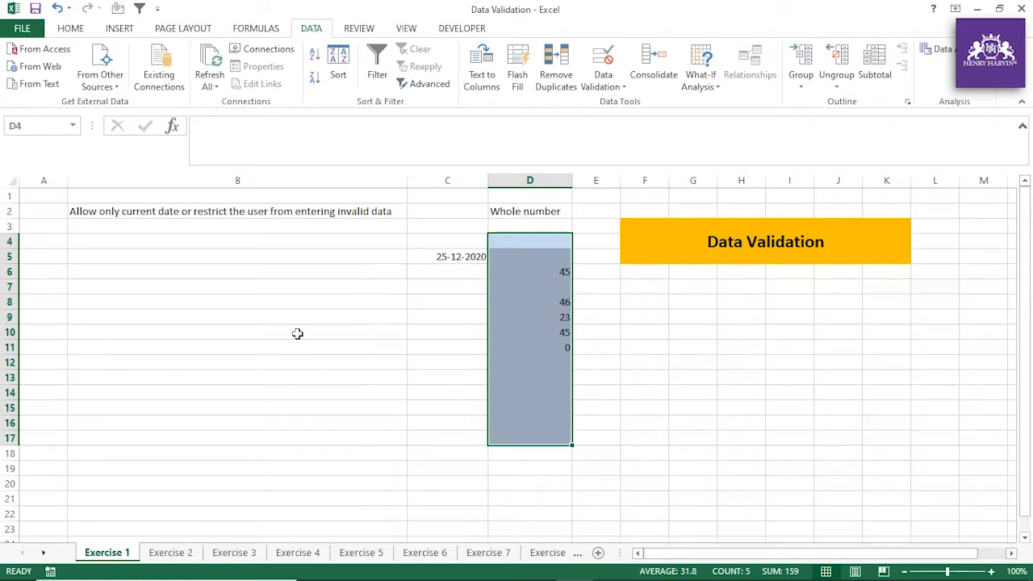
# On the Exercise 2 sheet, enter the sample numbers 123, 456, 567 and 678 in cells I2:I5
pyautogui.click(172, 554)
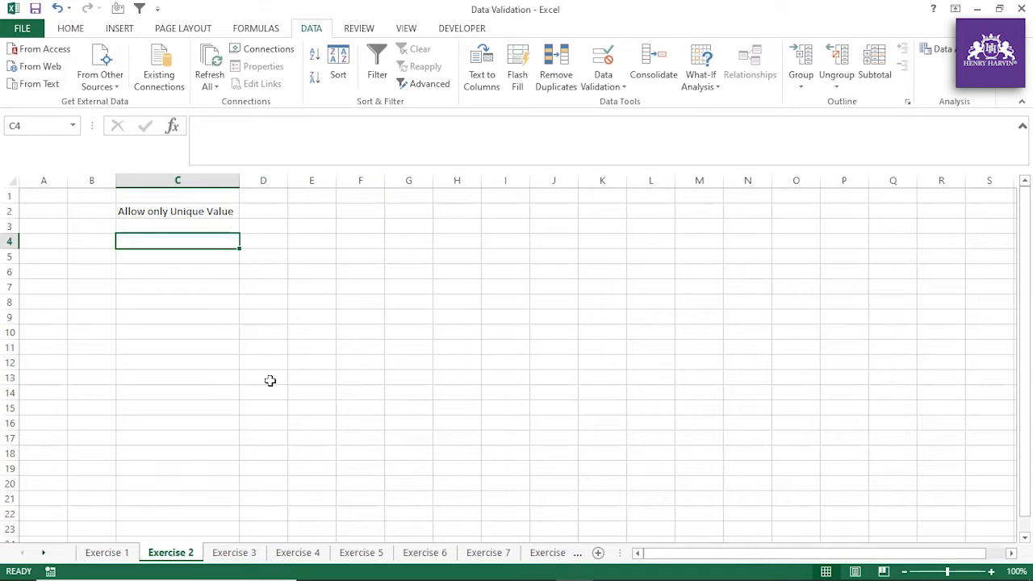
pyautogui.click(490, 211)
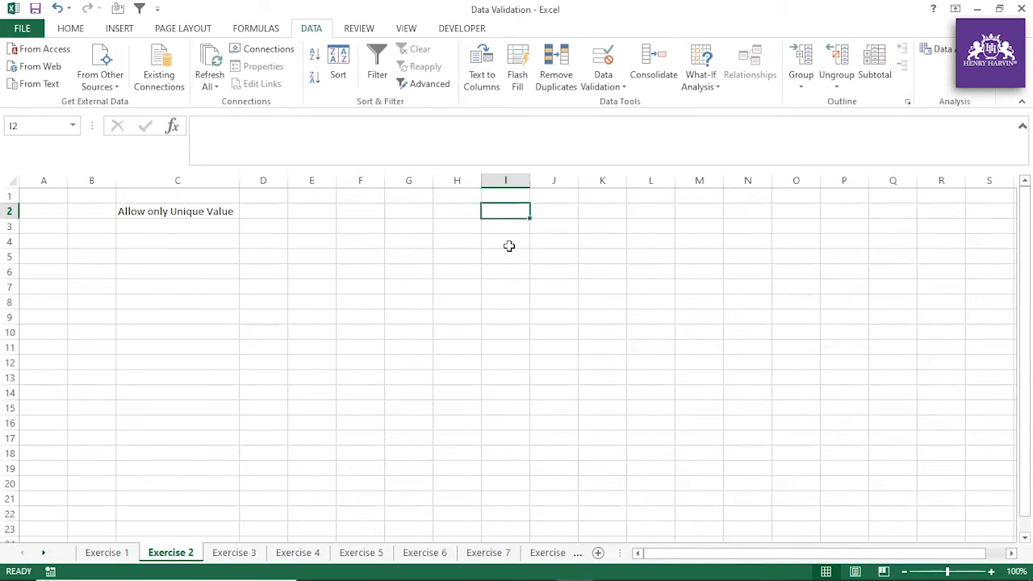
pyautogui.write('123')
pyautogui.press('Return')
pyautogui.write('456')
pyautogui.press('Return')
pyautogui.write('567')
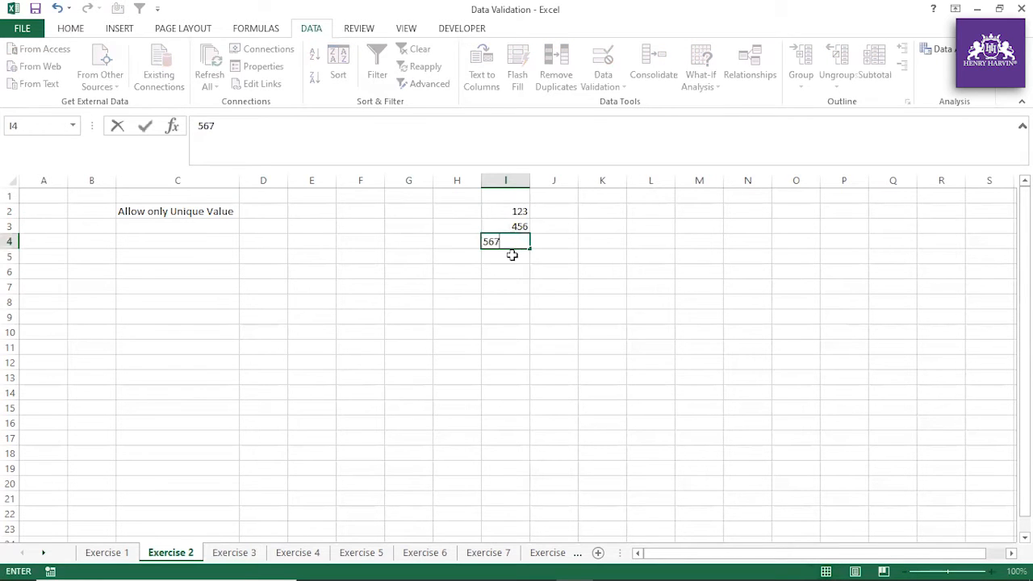
pyautogui.press('Return')
pyautogui.write('678')
pyautogui.press('Return')
# Enter the duplicate value 123 in cell I6, below the sample numbers
pyautogui.moveTo(511, 204); pyautogui.dragTo(512, 260)
pyautogui.click(521, 314)
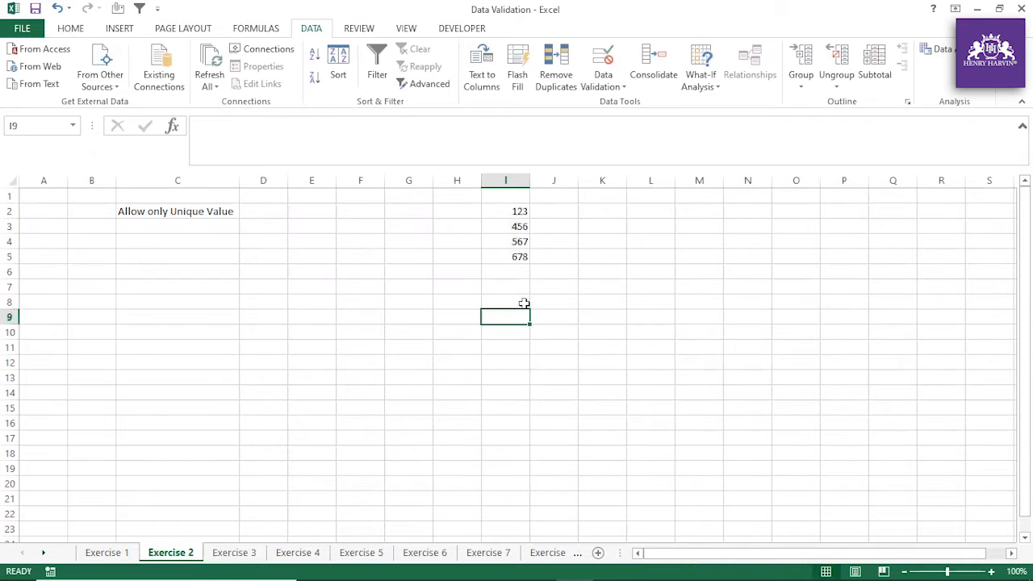
pyautogui.click(520, 274)
pyautogui.write('123')
pyautogui.click(544, 329)
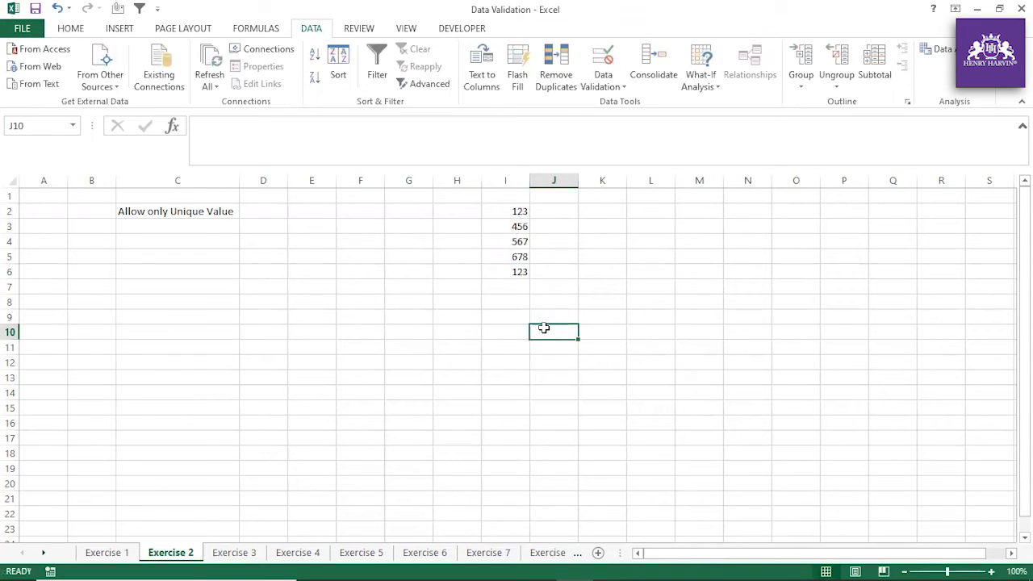
# Highlight duplicate values in cells I2:I6 with conditional formatting, using Light Red Fill with Dark Red Text
pyautogui.moveTo(517, 212); pyautogui.dragTo(517, 272)
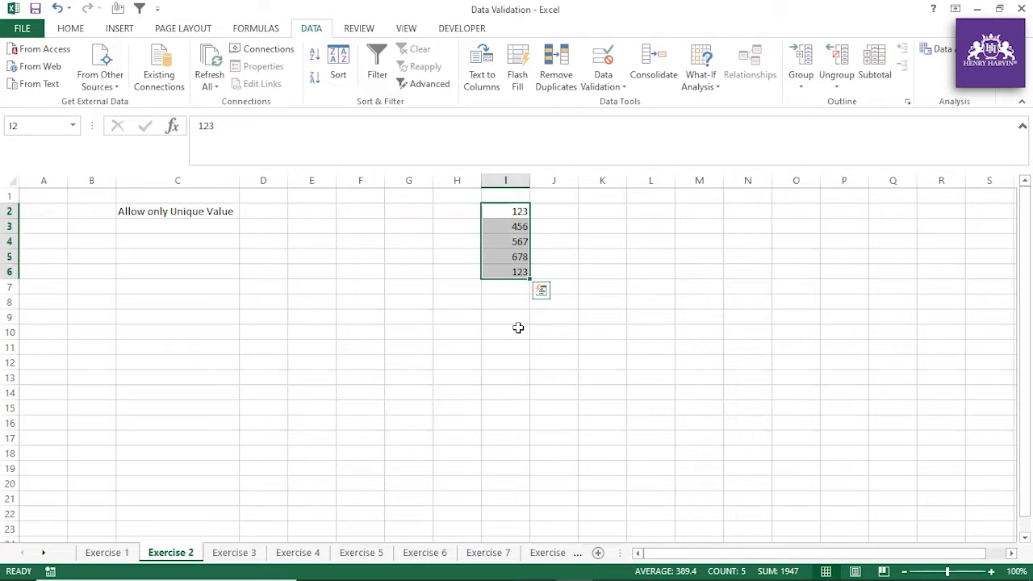
pyautogui.click(72, 29)
pyautogui.click(612, 79)
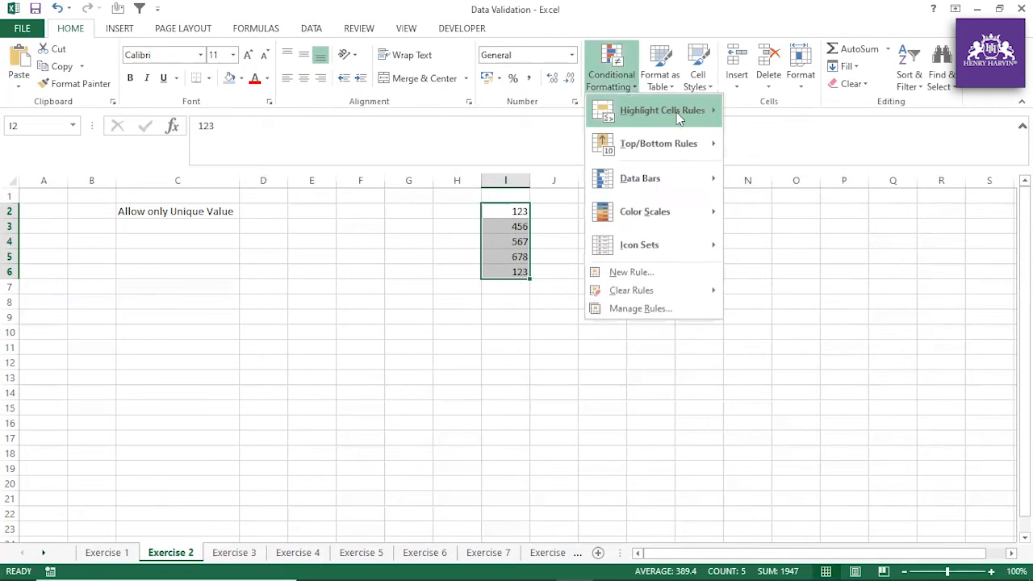
pyautogui.moveTo(676, 112)
pyautogui.click(791, 310)
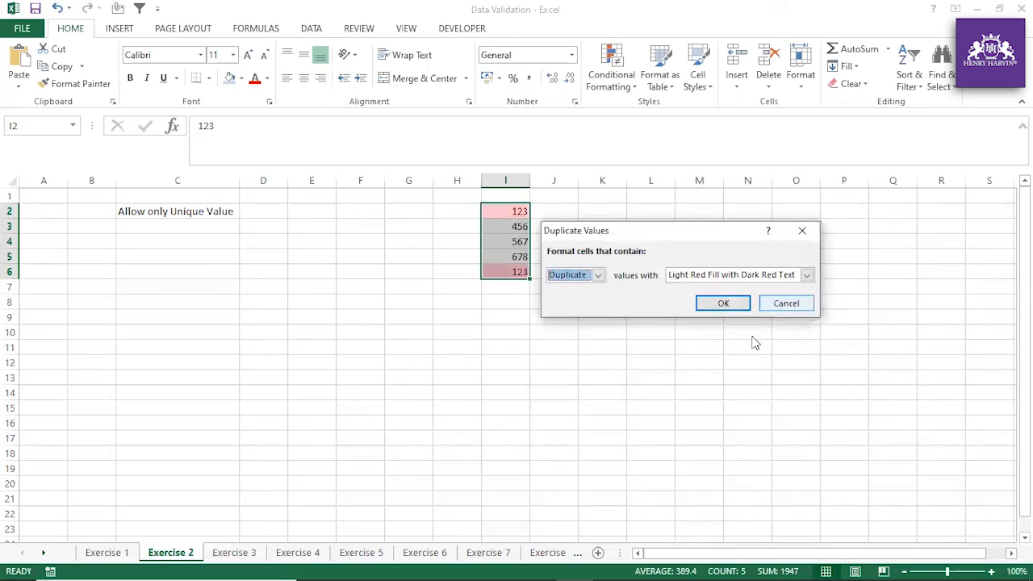
pyautogui.click(723, 302)
# Compare the highlighted duplicate entries in cells I2 and I6
pyautogui.click(546, 376)
pyautogui.click(512, 211)
pyautogui.click(521, 271)
pyautogui.click(517, 211)
pyautogui.click(521, 271)
pyautogui.click(517, 212)
pyautogui.click(517, 272)
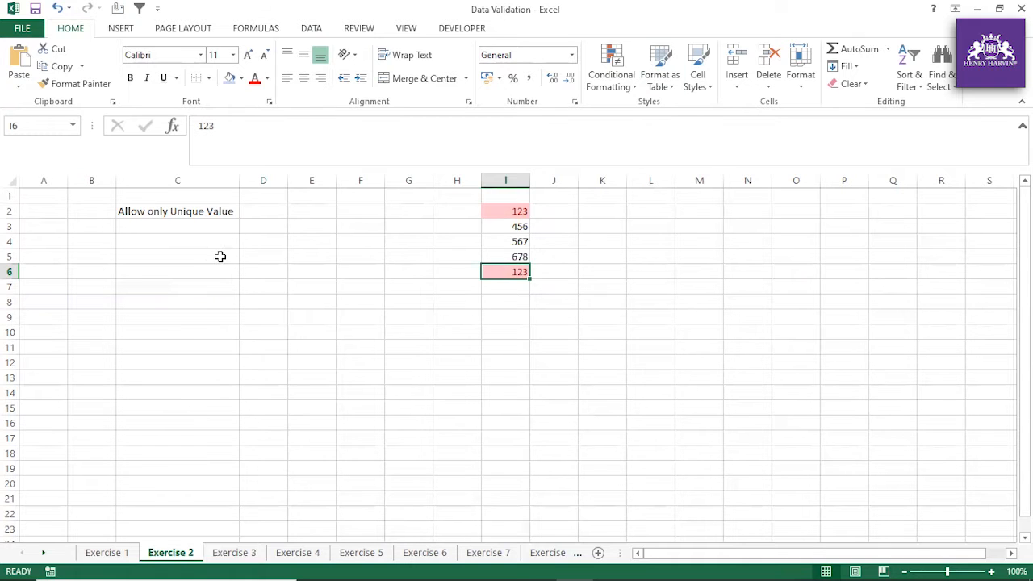
# Fill cells C5:C16 with light blue and widen column C slightly
pyautogui.moveTo(219, 256); pyautogui.dragTo(212, 422)
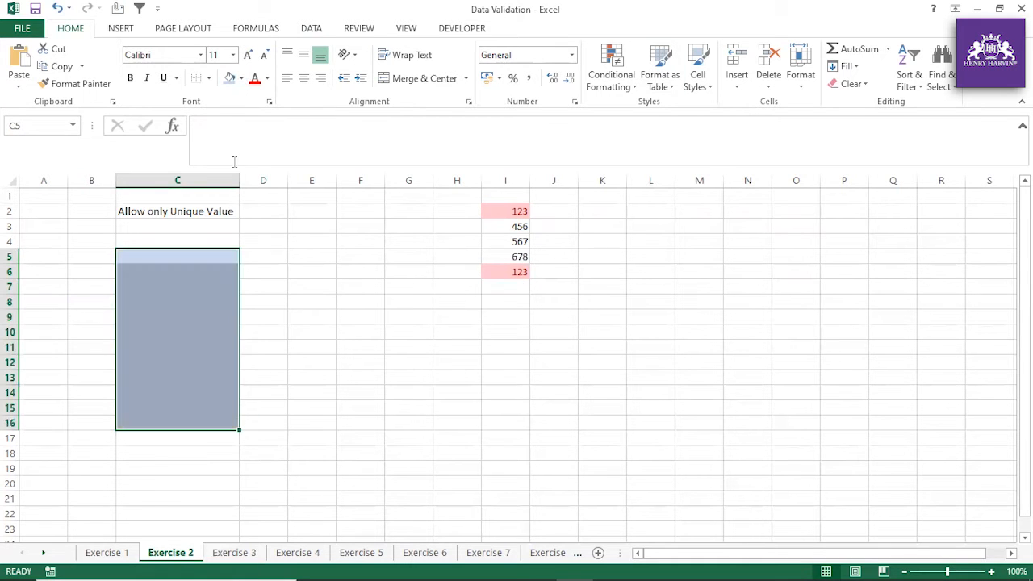
pyautogui.moveTo(239, 179); pyautogui.dragTo(252, 179)
pyautogui.moveTo(233, 258); pyautogui.dragTo(212, 418)
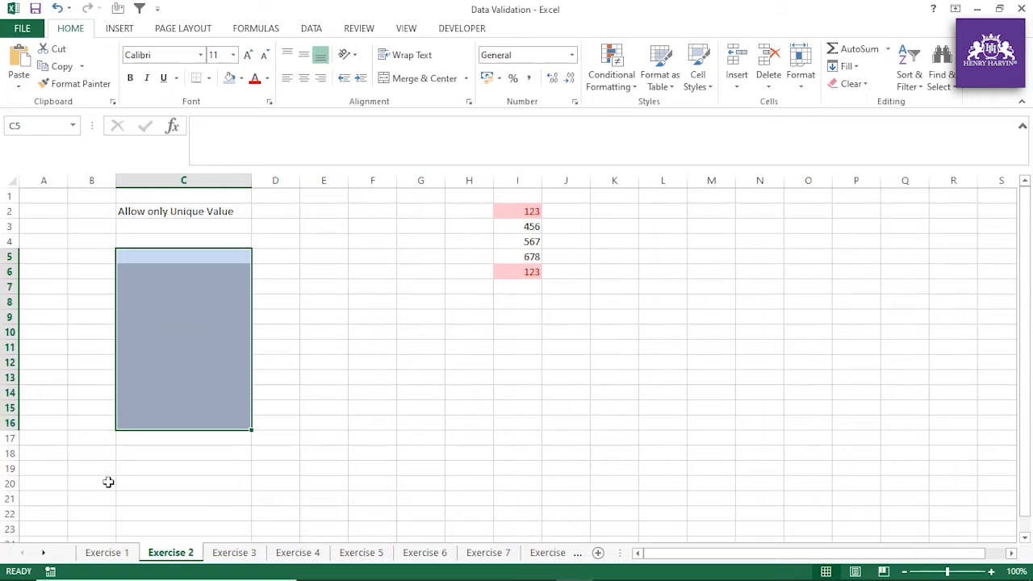
pyautogui.moveTo(164, 264); pyautogui.dragTo(166, 419)
pyautogui.moveTo(244, 259); pyautogui.dragTo(235, 416)
pyautogui.click(307, 332)
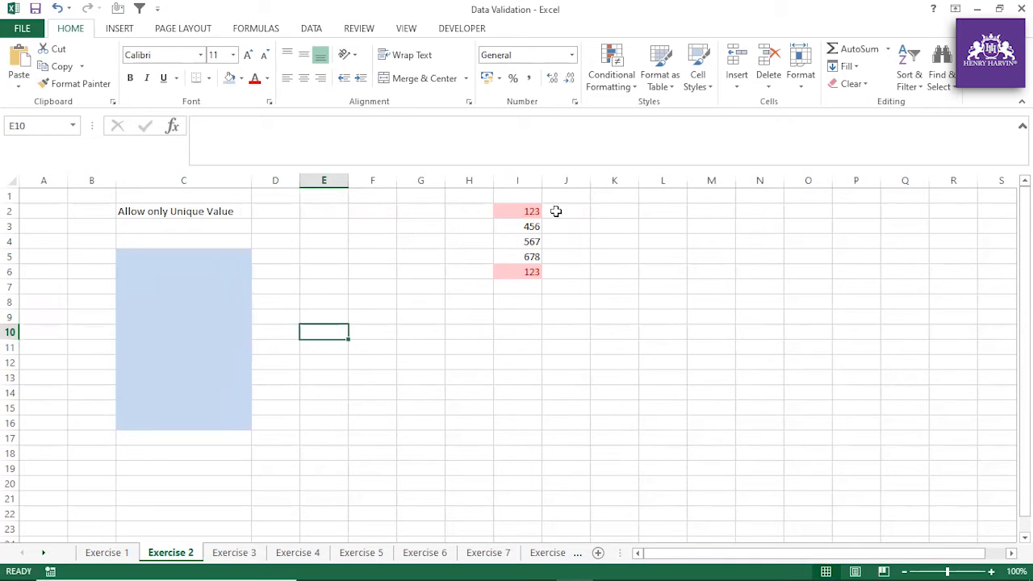
# Enter =COUNTIF(I2:I6,I2) in cell J2 and fill the formula down to J6
pyautogui.click(556, 210)
pyautogui.write('=c')
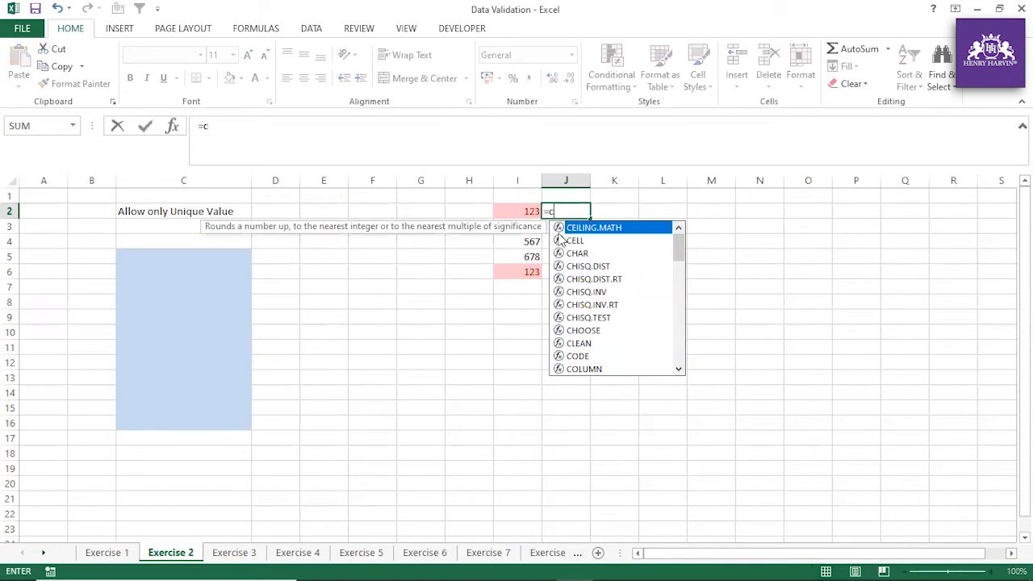
pyautogui.write('ountif')
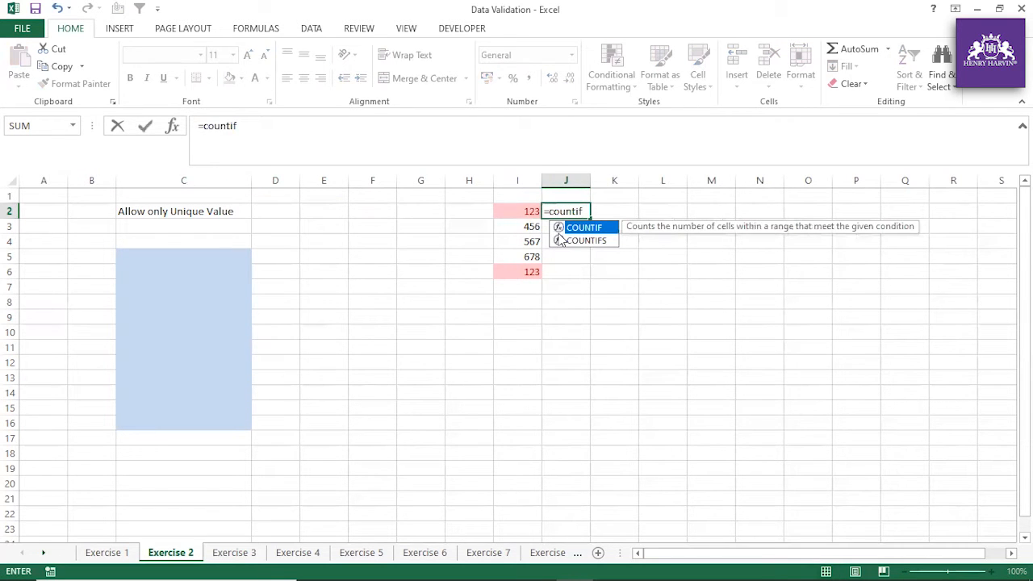
pyautogui.write('(')
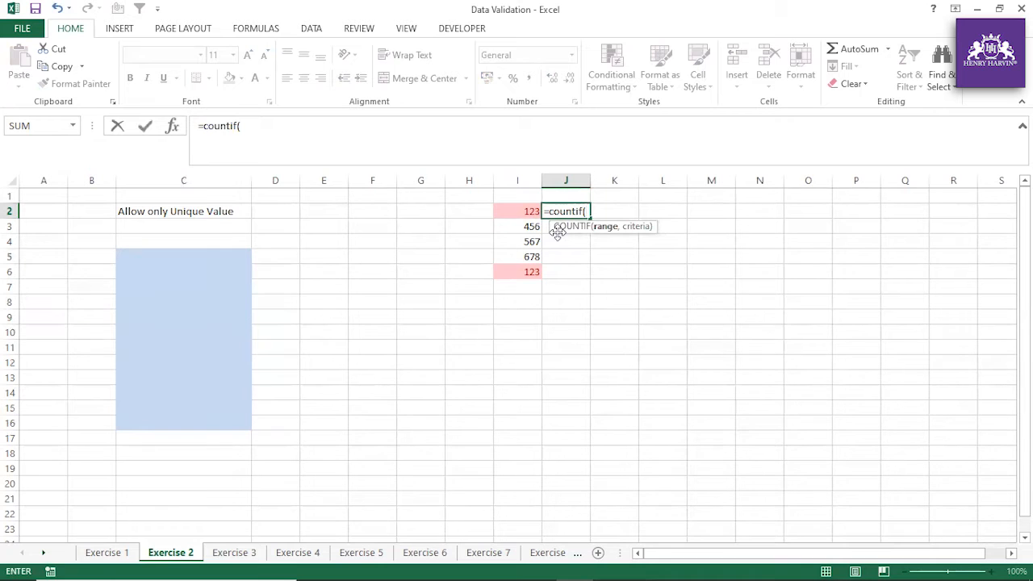
pyautogui.moveTo(521, 218); pyautogui.dragTo(526, 269)
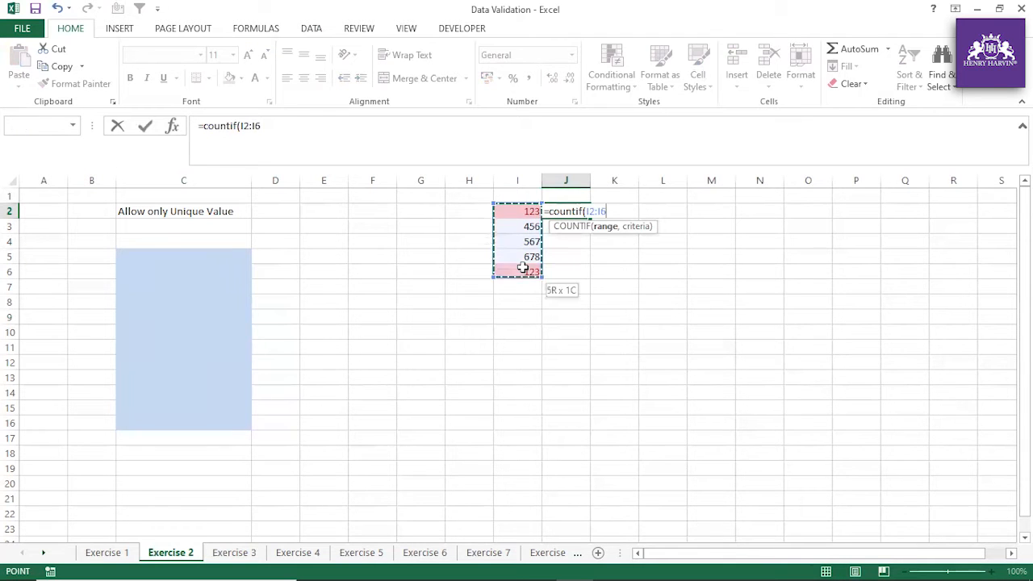
pyautogui.write(',')
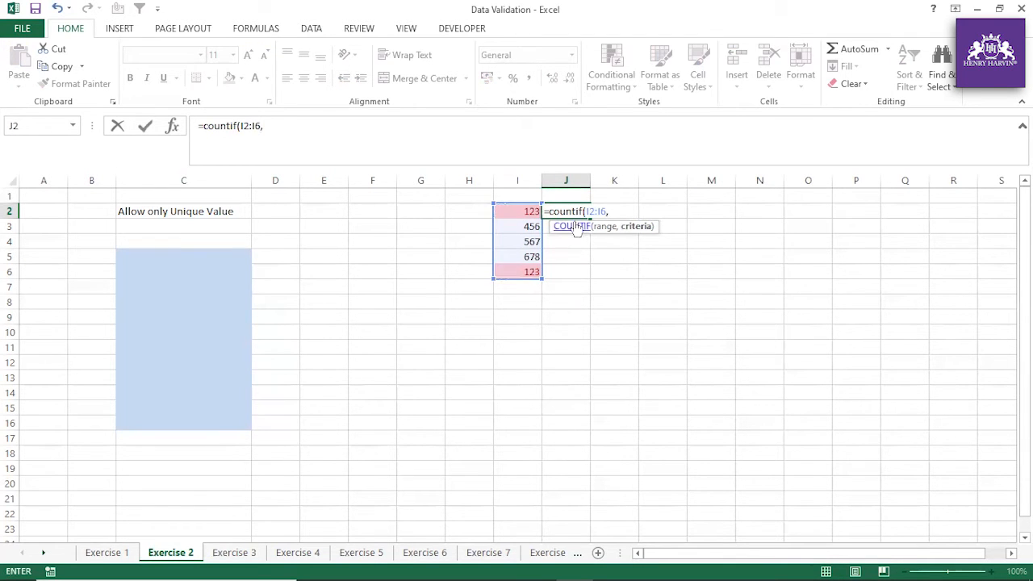
pyautogui.click(513, 210)
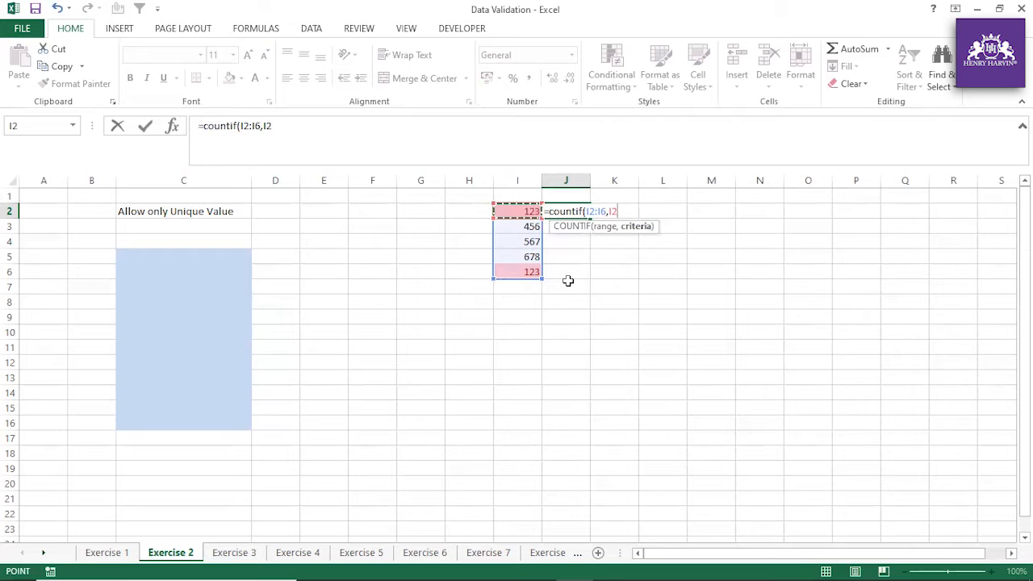
pyautogui.press('Return')
pyautogui.click(579, 211)
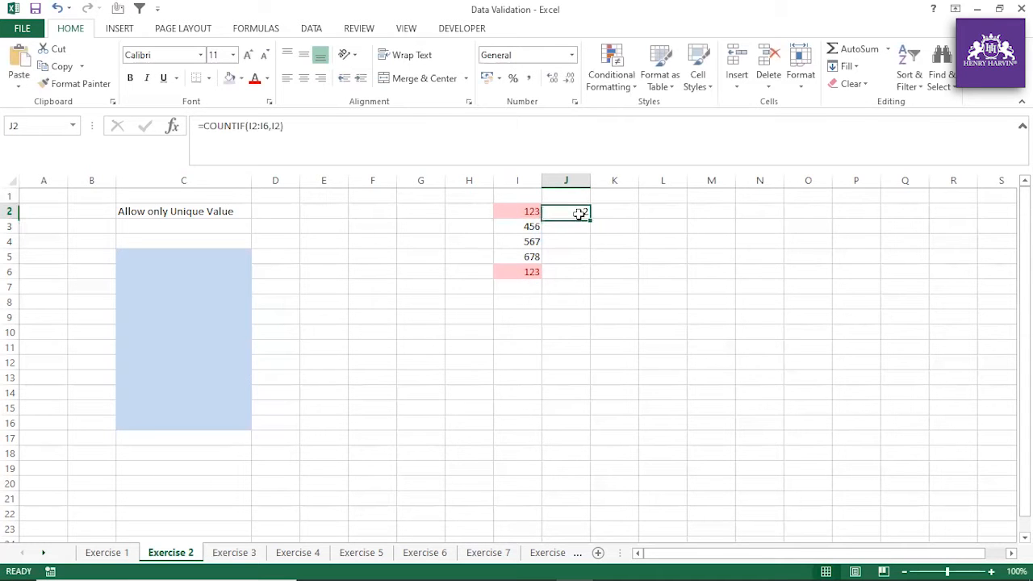
pyautogui.doubleClick(591, 219)
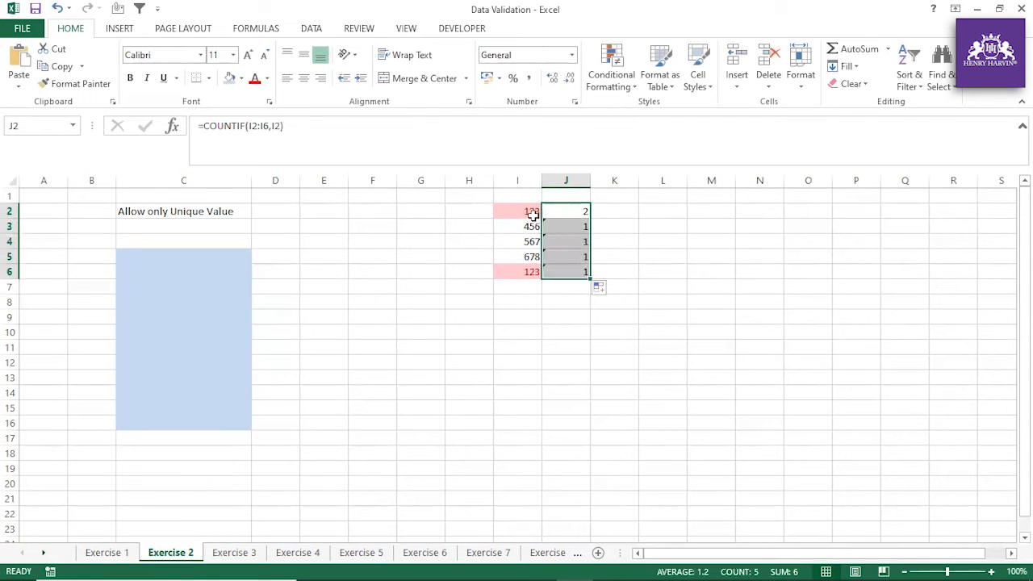
# Compare the COUNTIF results in cells J2:J6 with the numbers in column I
pyautogui.click(530, 211)
pyautogui.click(553, 211)
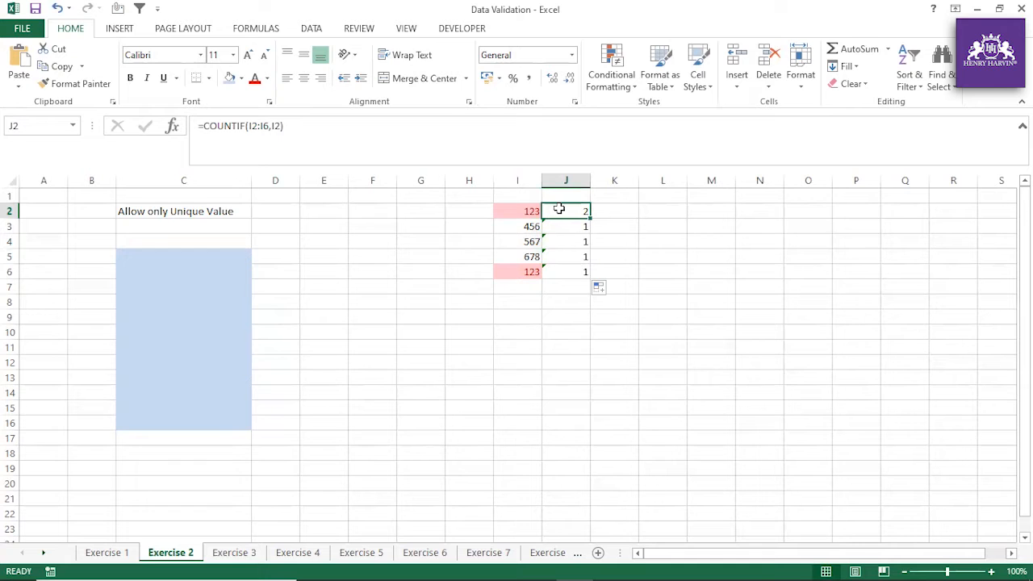
pyautogui.moveTo(578, 229); pyautogui.dragTo(576, 273)
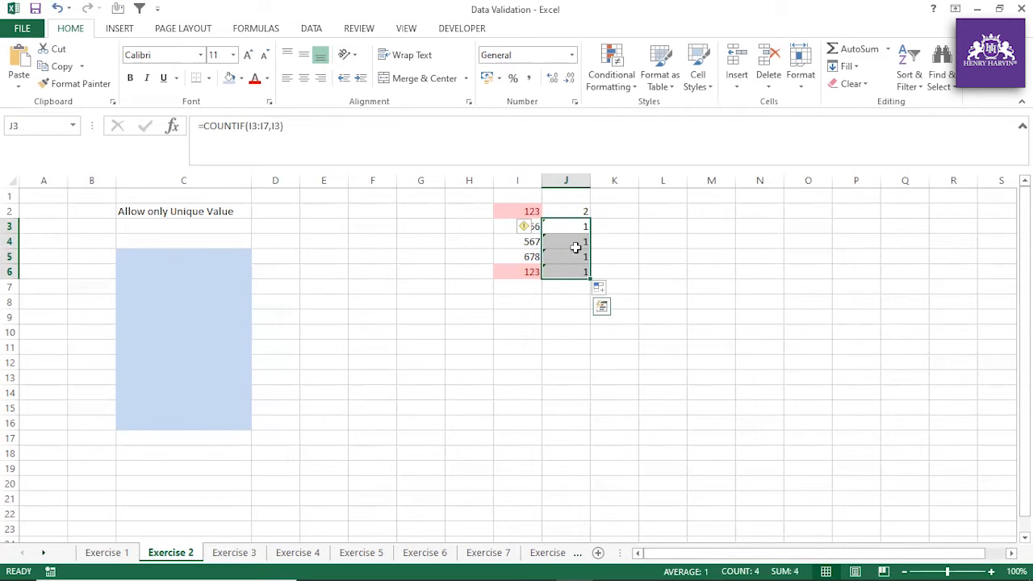
pyautogui.click(568, 322)
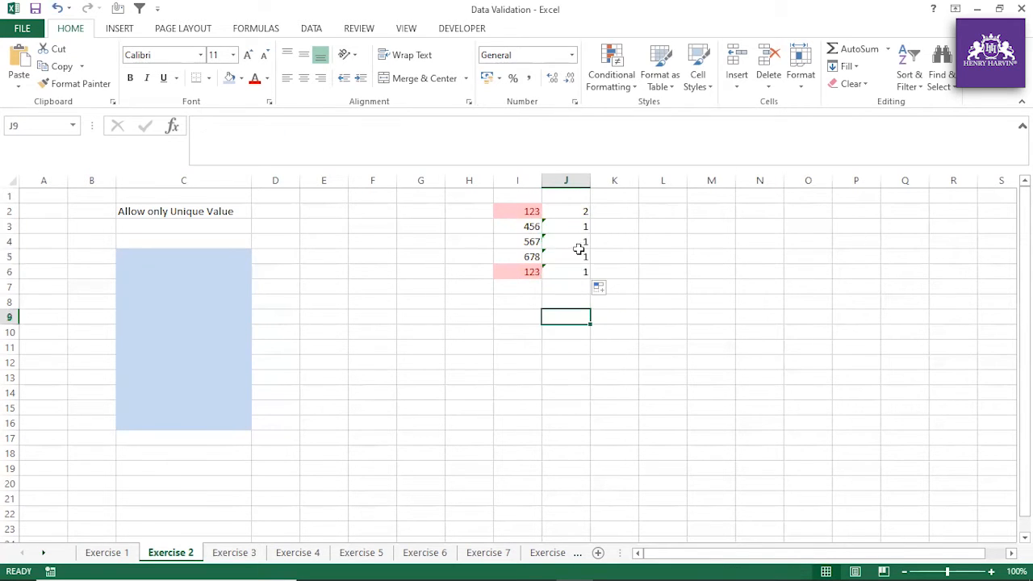
# Make the COUNTIF range in cell J2 absolute as $I$2:$I$6 and refill the formula down to J6
pyautogui.click(580, 212)
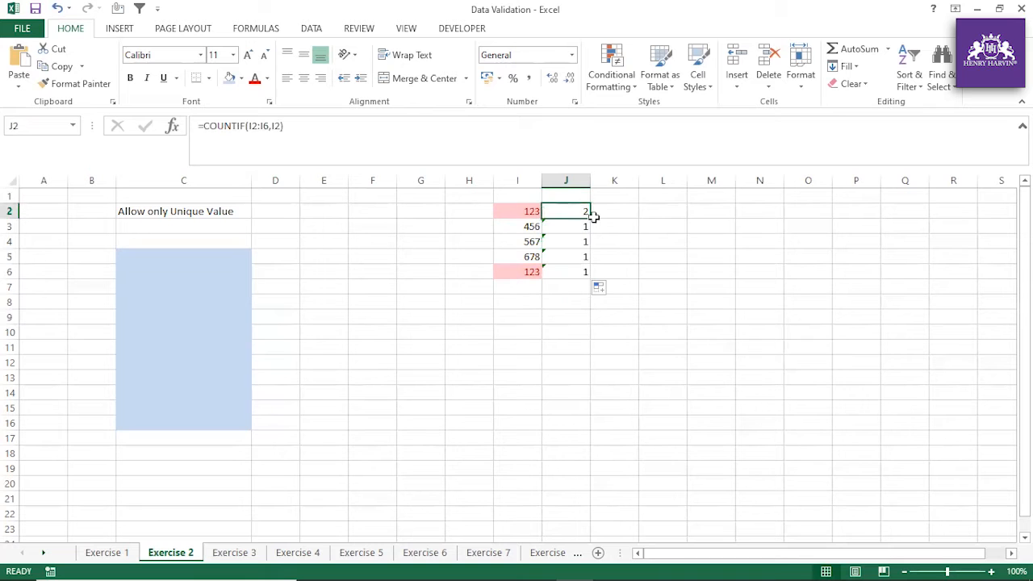
pyautogui.click(262, 126)
pyautogui.moveTo(251, 126); pyautogui.dragTo(248, 125)
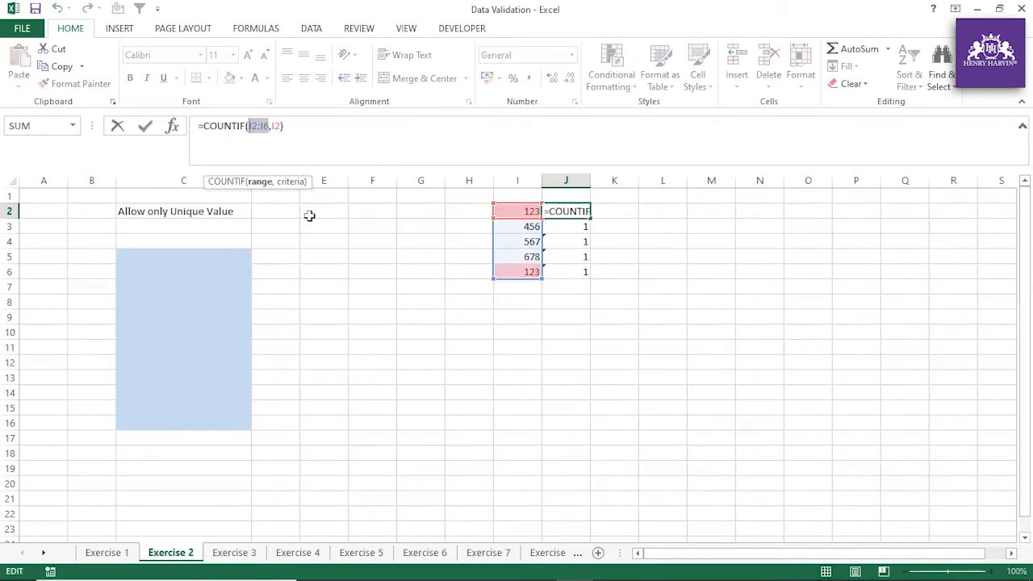
pyautogui.press('F4')
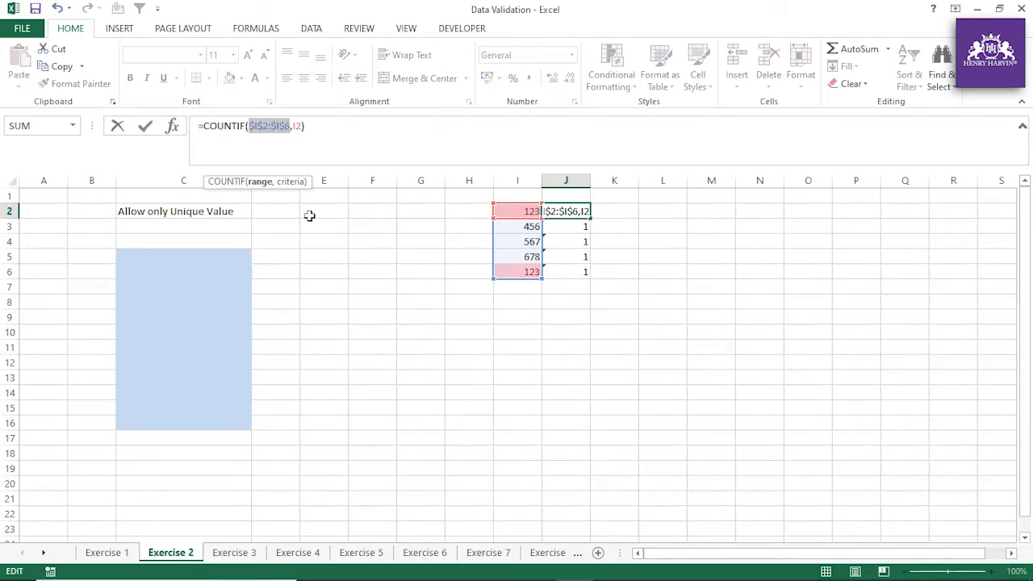
pyautogui.press('Return')
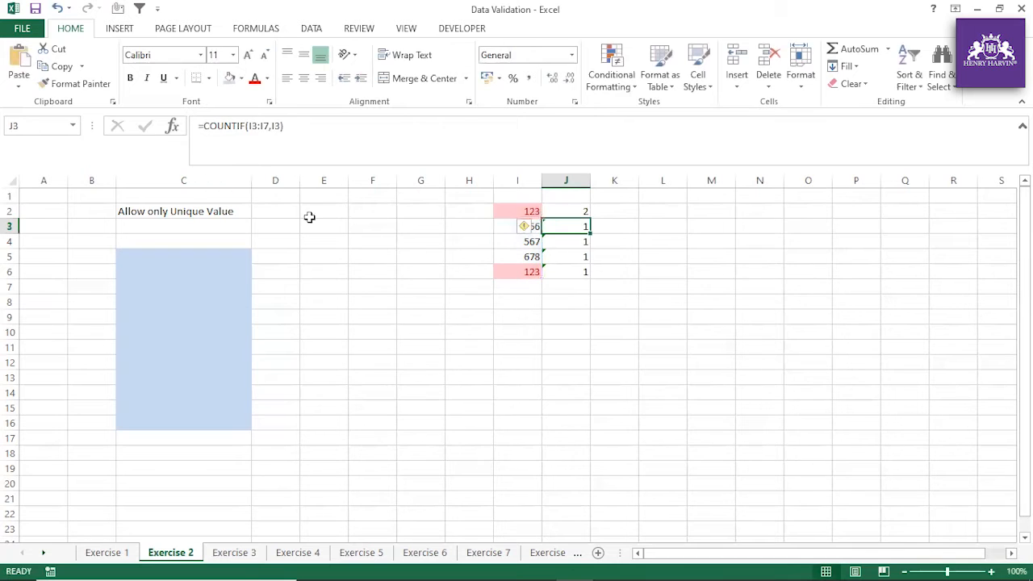
pyautogui.click(585, 212)
pyautogui.doubleClick(590, 217)
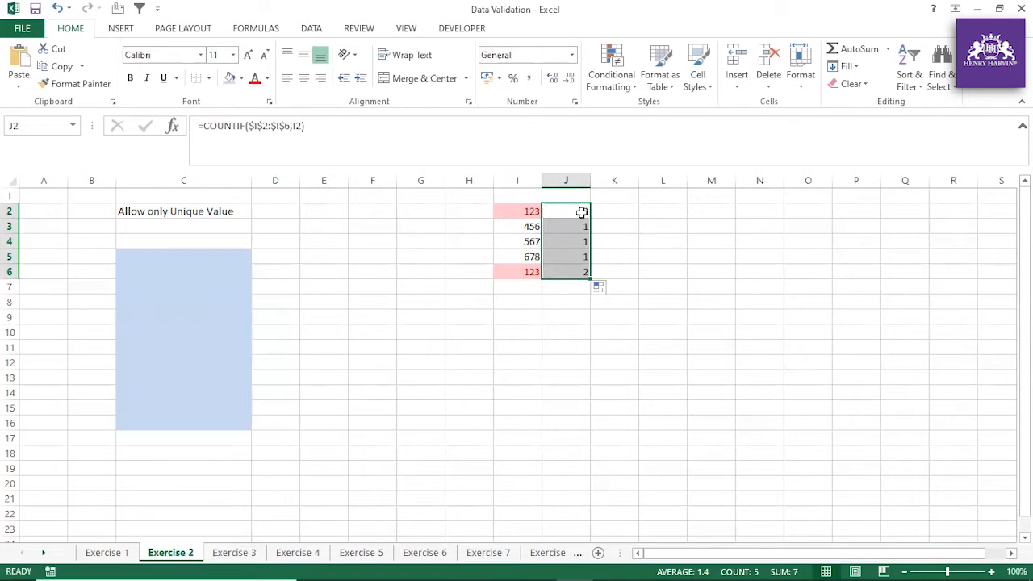
# Review the refilled counts in J2:J6 against the duplicate and unique numbers in column I
pyautogui.click(580, 211)
pyautogui.moveTo(573, 231); pyautogui.dragTo(534, 255)
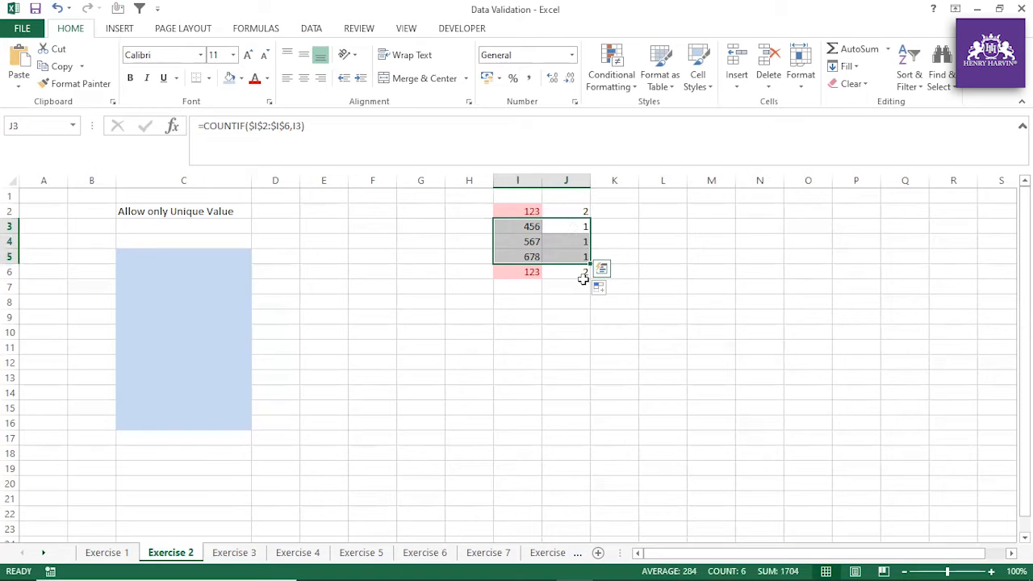
pyautogui.click(570, 226)
pyautogui.click(573, 211)
pyautogui.click(531, 346)
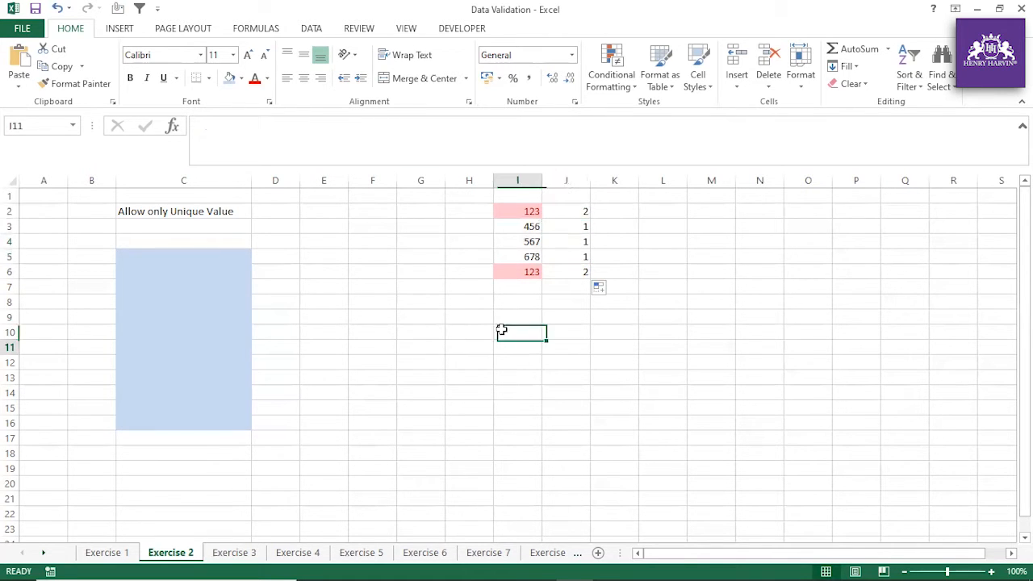
# Begin a COUNTIF formula in cell E6 with range C5:C16 and criterion C5
pyautogui.moveTo(235, 257); pyautogui.dragTo(231, 431)
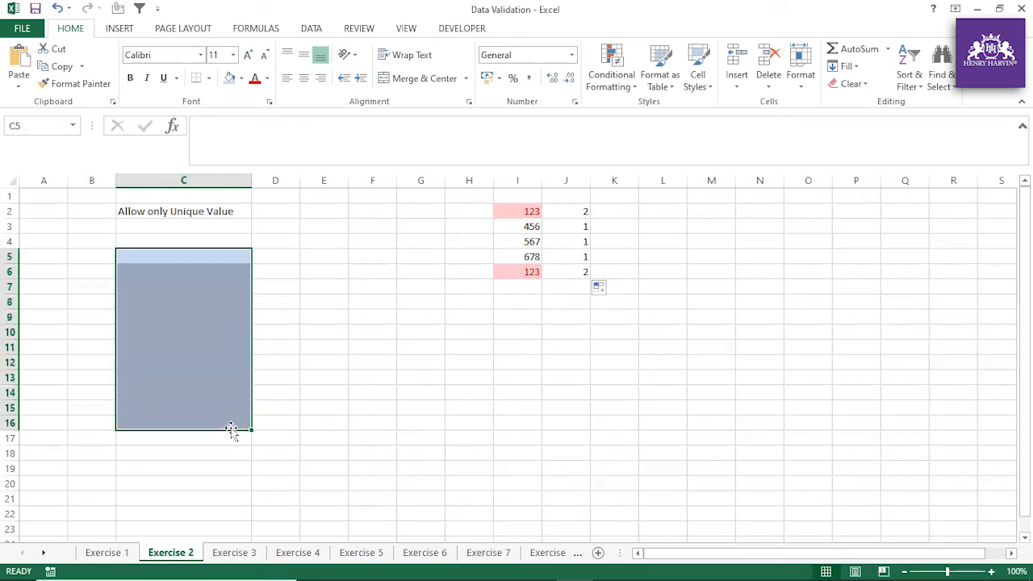
pyautogui.keyDown('ctrl'); pyautogui.click(315, 269); pyautogui.keyUp('ctrl')
pyautogui.write('=cp')
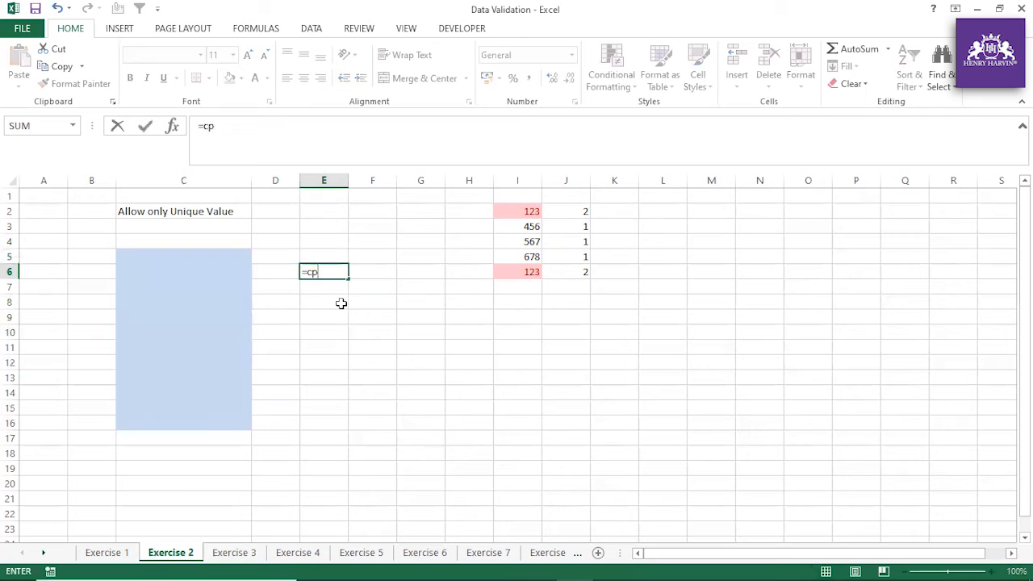
pyautogui.press('BackSpace')
pyautogui.write('ou')
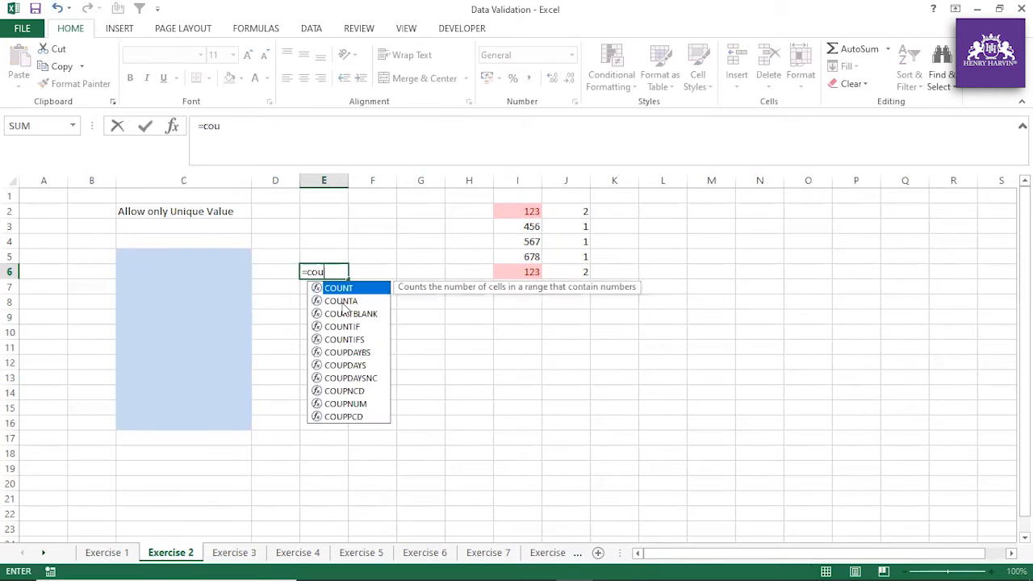
pyautogui.write('ntif(')
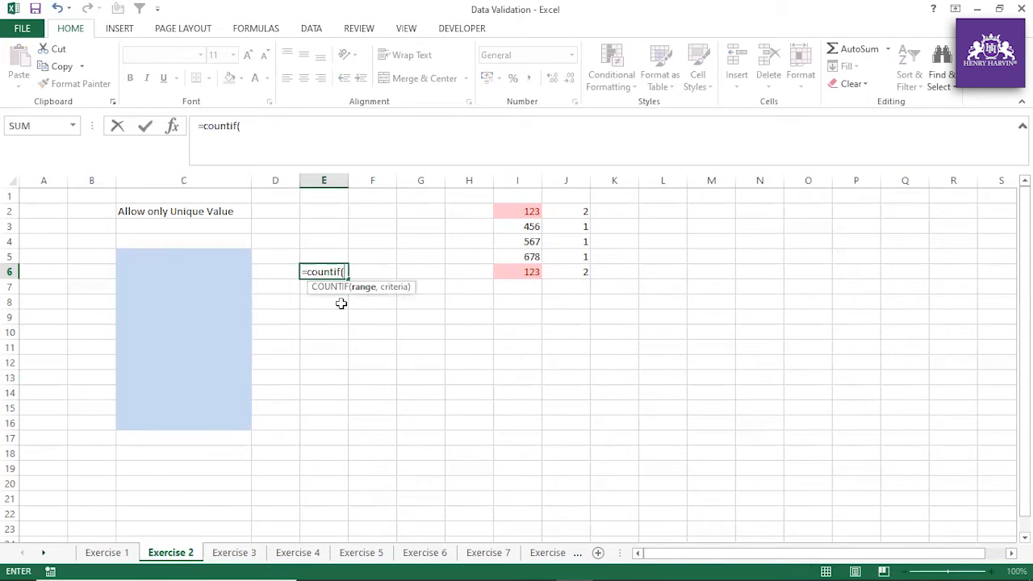
pyautogui.moveTo(212, 261); pyautogui.dragTo(201, 424)
pyautogui.write(',')
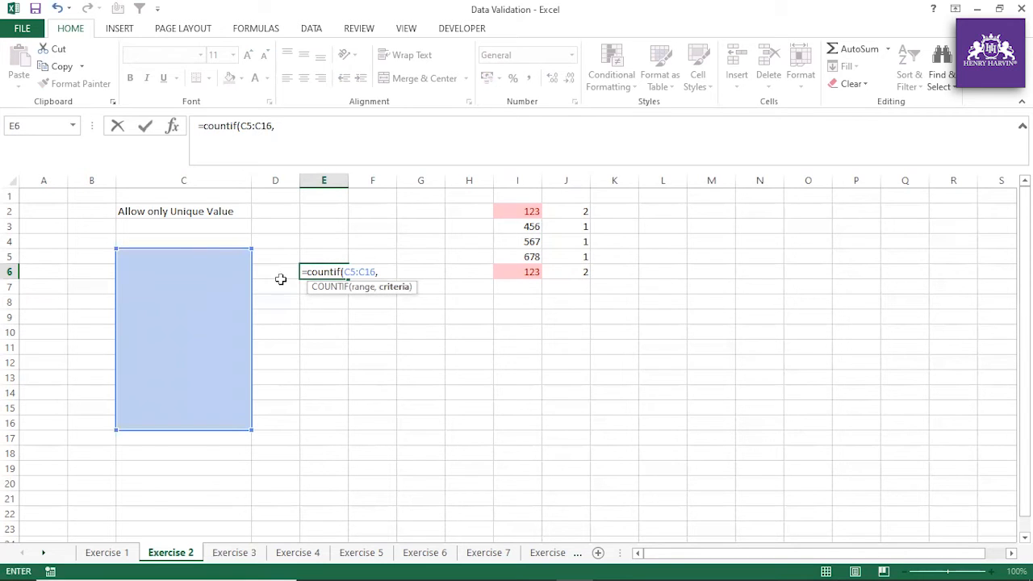
pyautogui.click(232, 256)
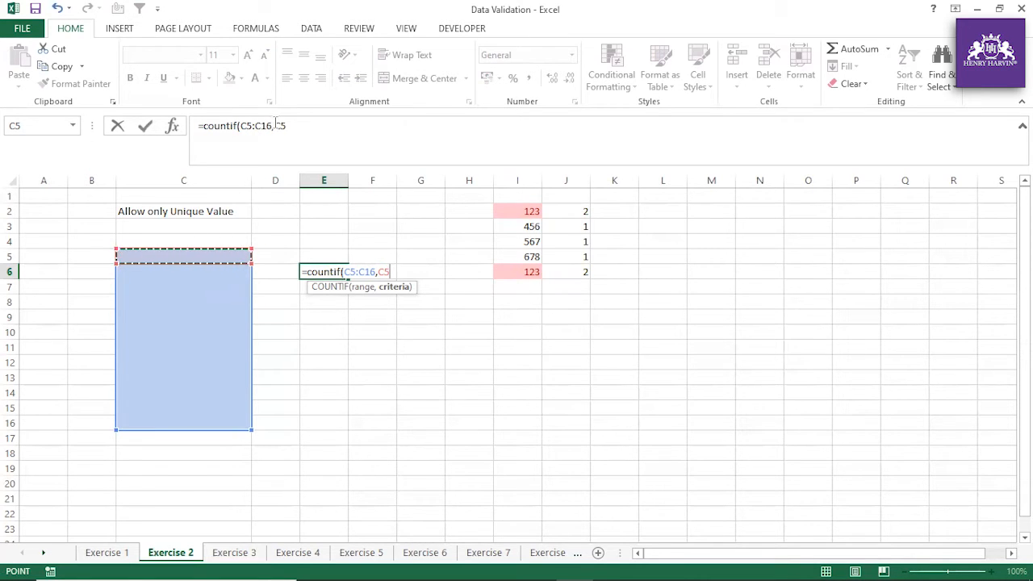
# Lock the criterion's column as $C5 and complete the E6 formula with the comparison =0
pyautogui.moveTo(275, 126); pyautogui.dragTo(290, 127)
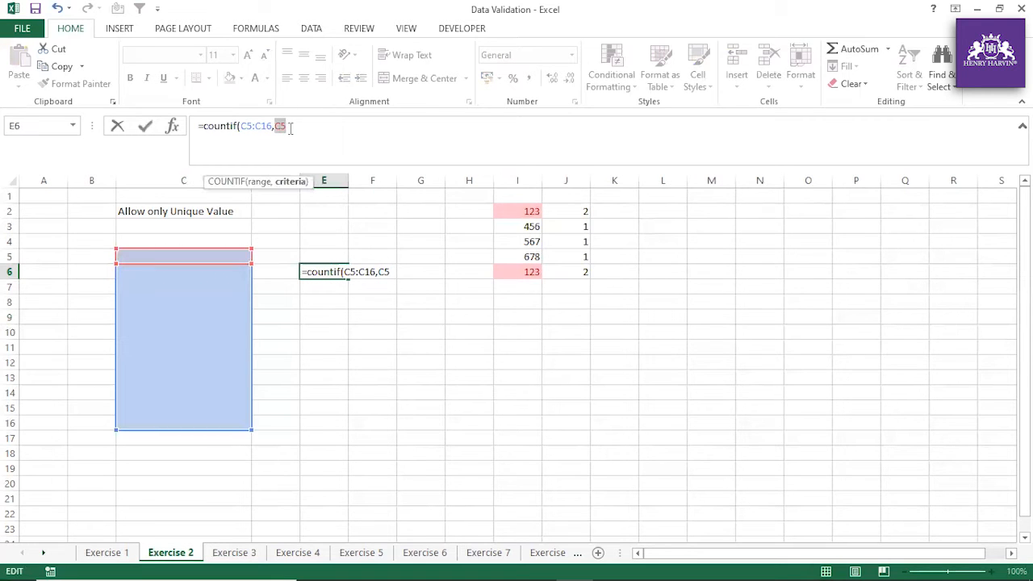
pyautogui.press('F4')
pyautogui.press('F4')
pyautogui.press('F4')
pyautogui.click(334, 128)
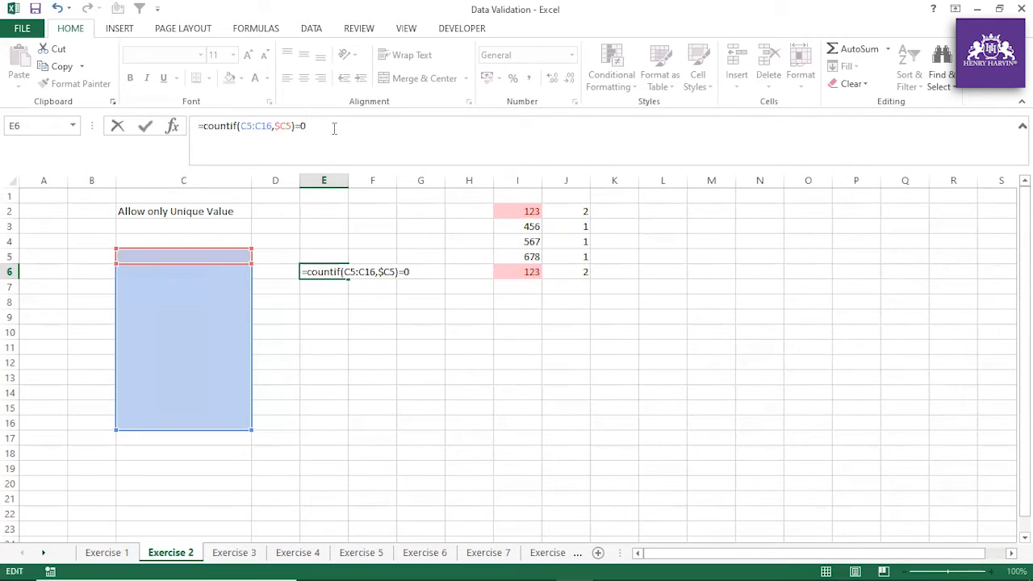
pyautogui.press('Return')
# Make the COUNTIF range in cell E6 absolute as $C$5:$C$16
pyautogui.click(324, 271)
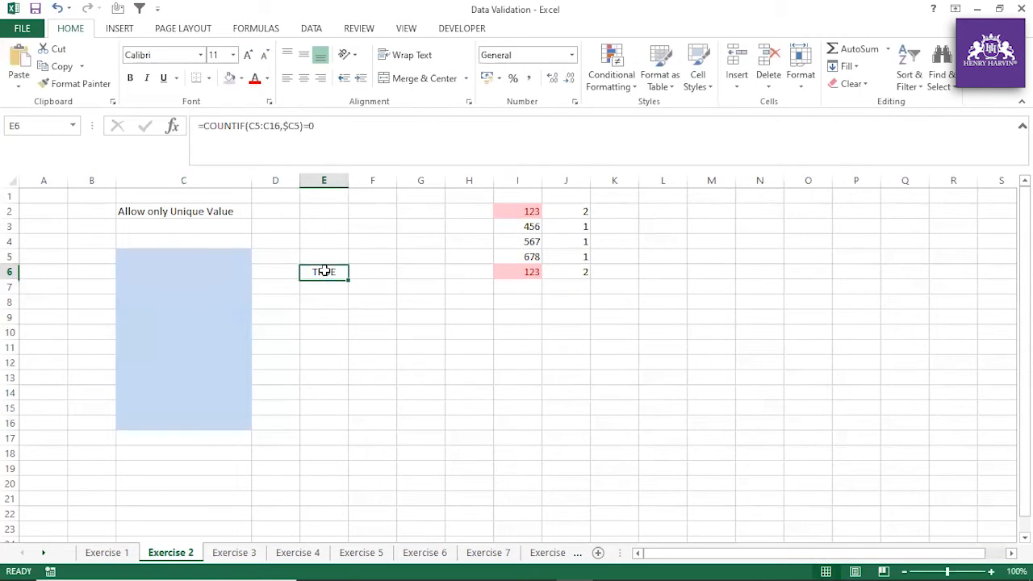
pyautogui.moveTo(281, 126); pyautogui.dragTo(249, 126)
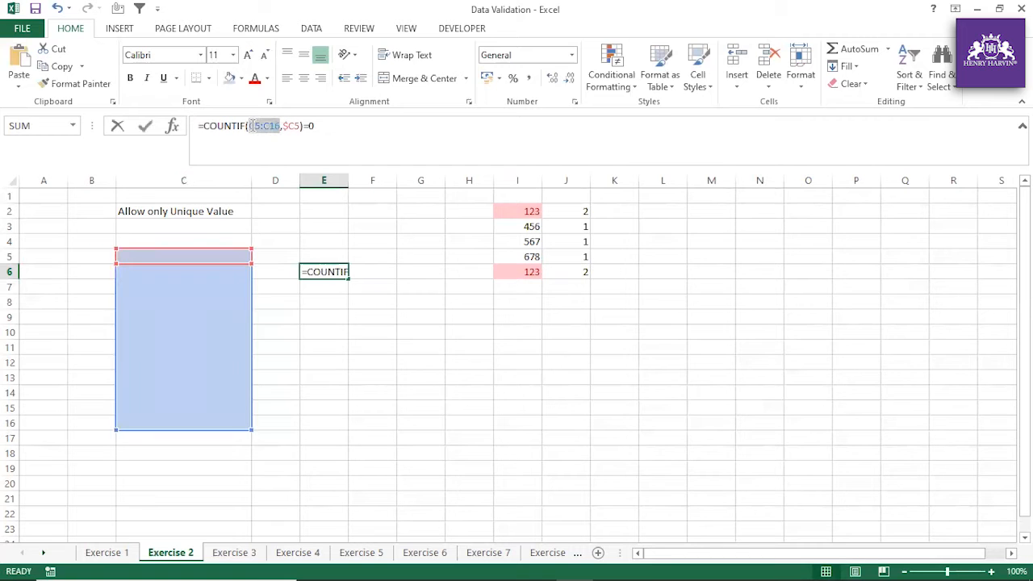
pyautogui.press('F4')
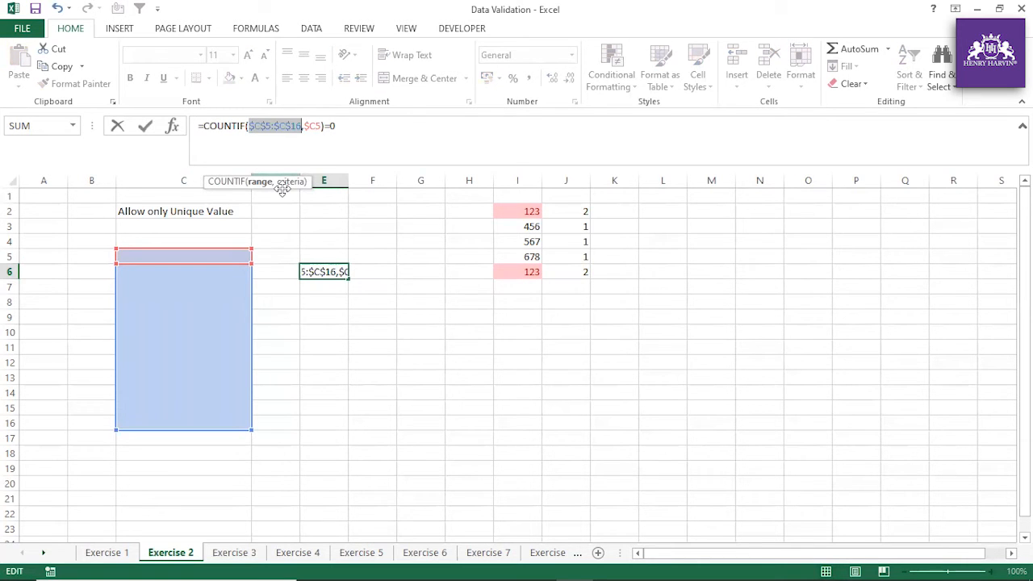
pyautogui.press('Return')
# Copy the full formula text of cell E6 without changing the cell
pyautogui.click(326, 270)
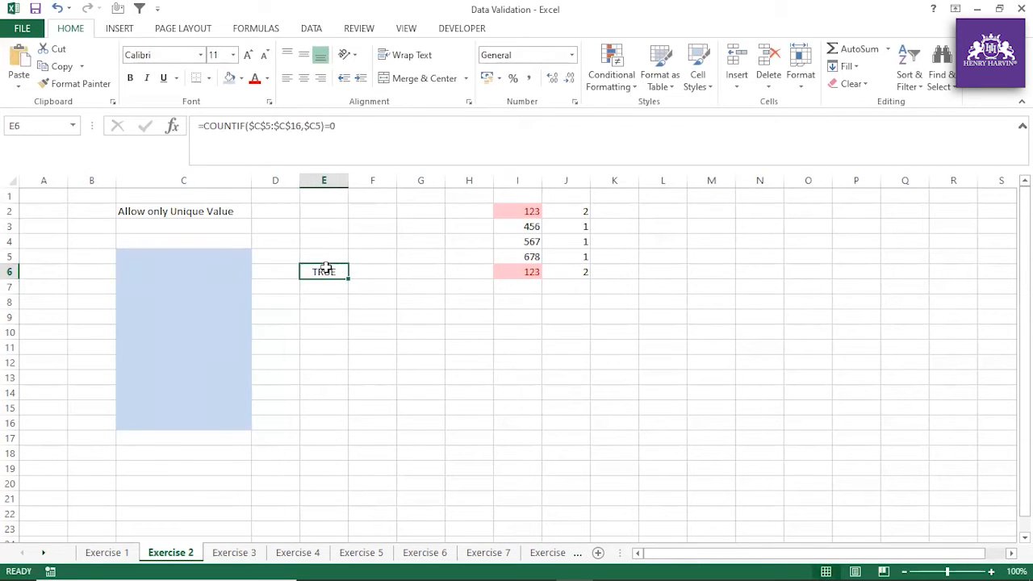
pyautogui.moveTo(201, 125); pyautogui.dragTo(376, 119)
pyautogui.hotkey('ctrl', 'c')
pyautogui.press('Escape')
# Apply custom data validation to C5:C16 with the formula =COUNTIF($C$5:$C$16,$C5)=1 and Ignore blank turned off
pyautogui.moveTo(231, 252); pyautogui.dragTo(224, 420)
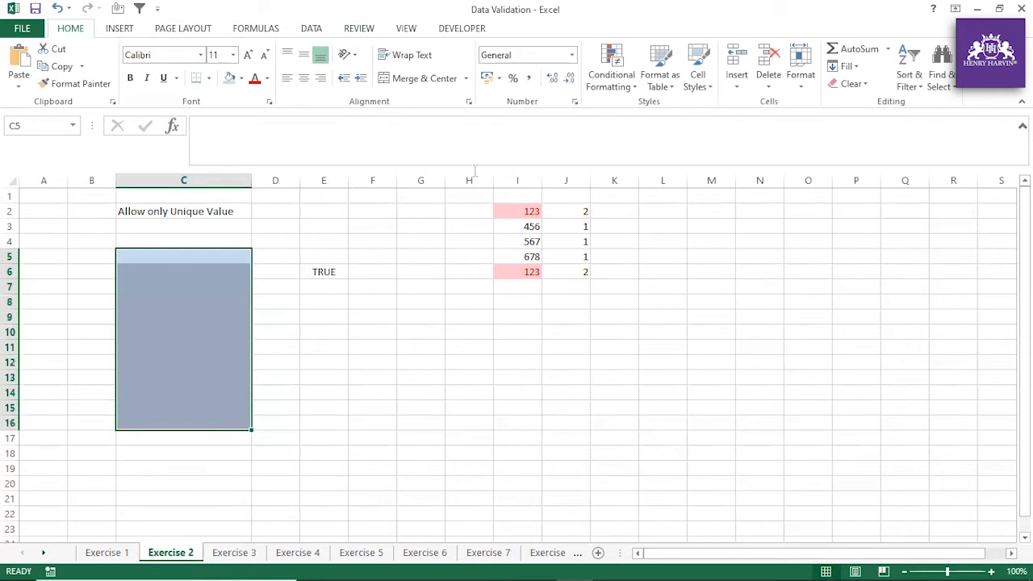
pyautogui.click(311, 31)
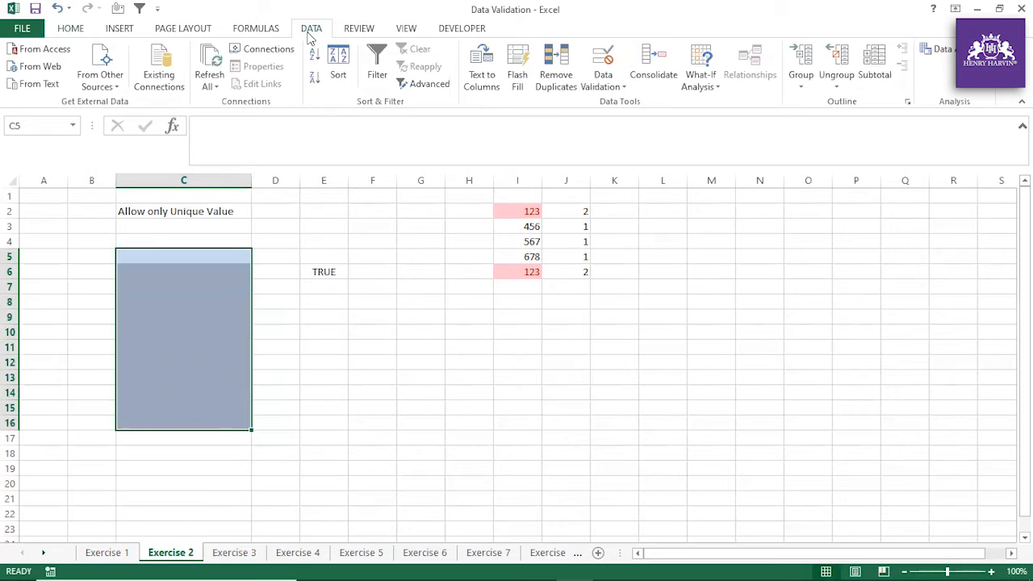
pyautogui.click(604, 81)
pyautogui.click(622, 109)
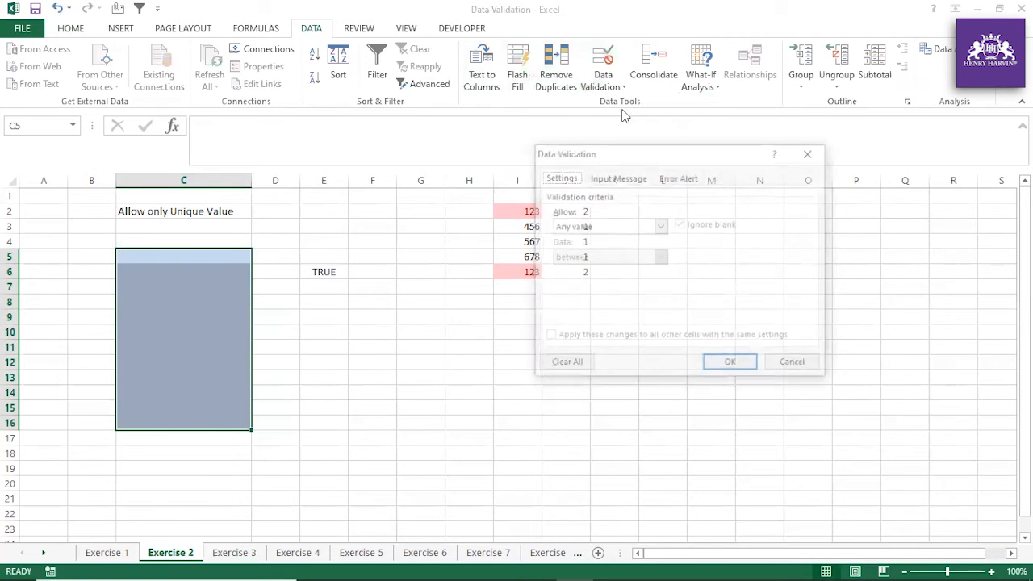
pyautogui.click(605, 228)
pyautogui.click(570, 309)
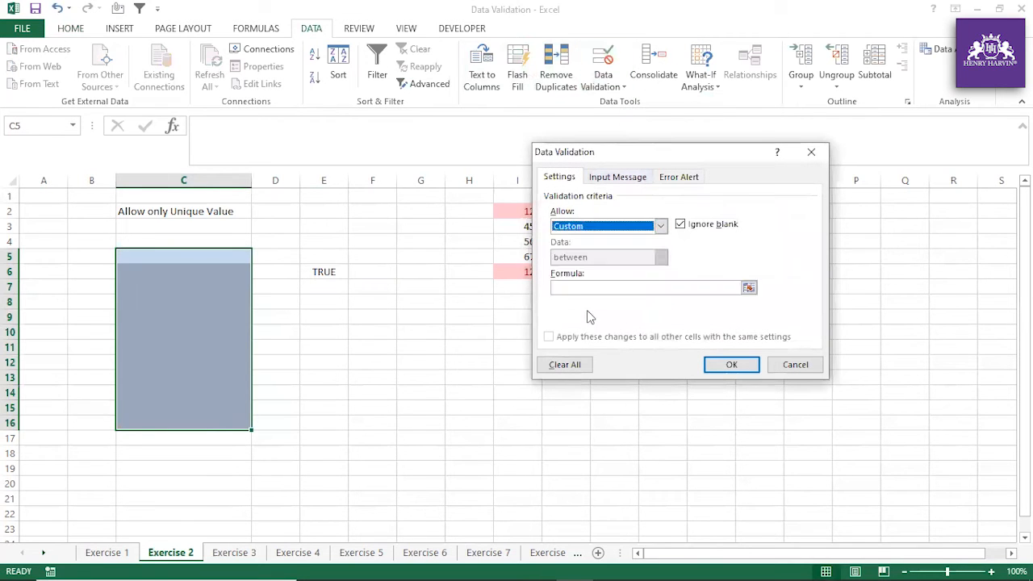
pyautogui.click(583, 289)
pyautogui.hotkey('ctrl', 'v')
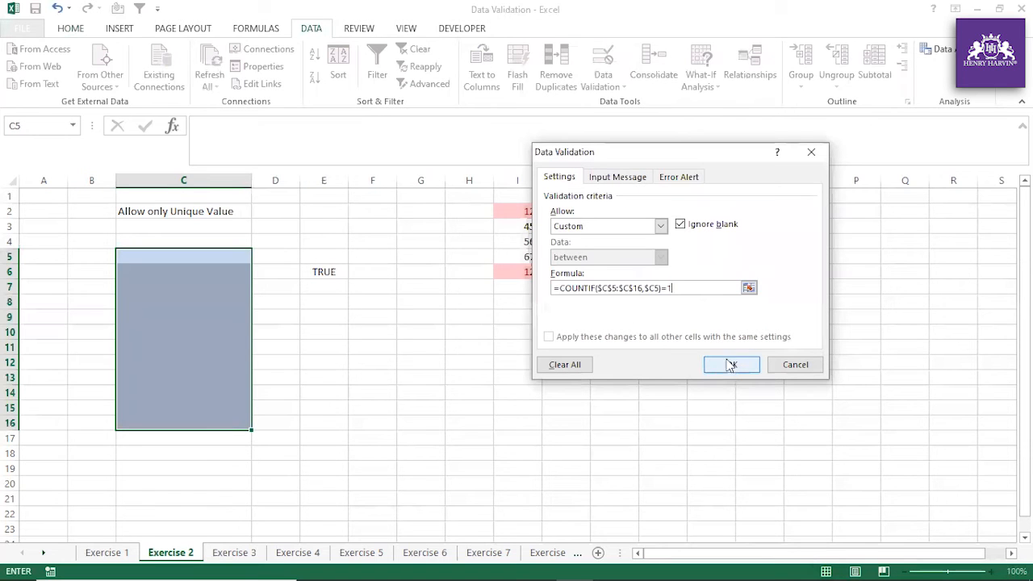
pyautogui.click(683, 225)
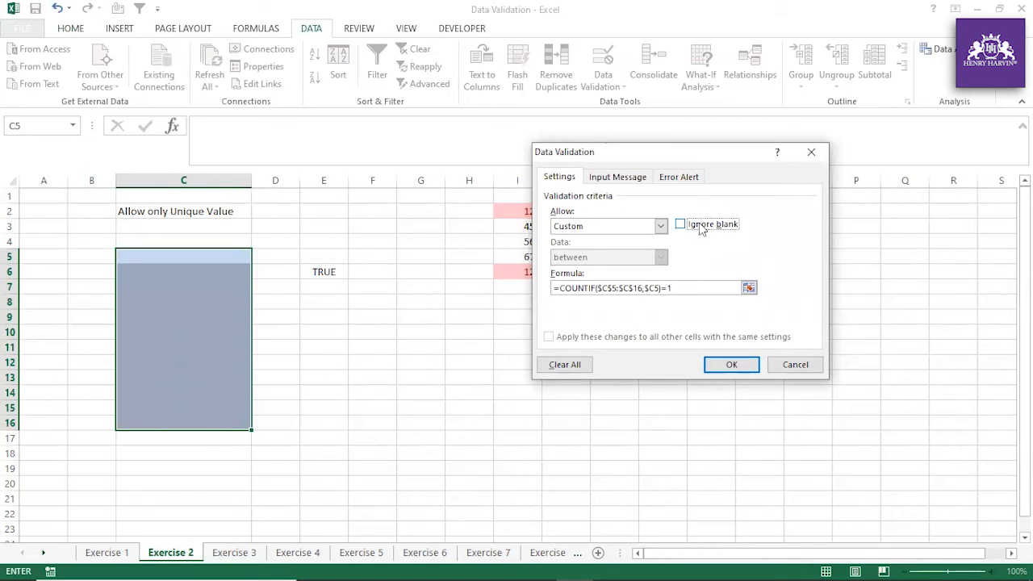
pyautogui.click(746, 364)
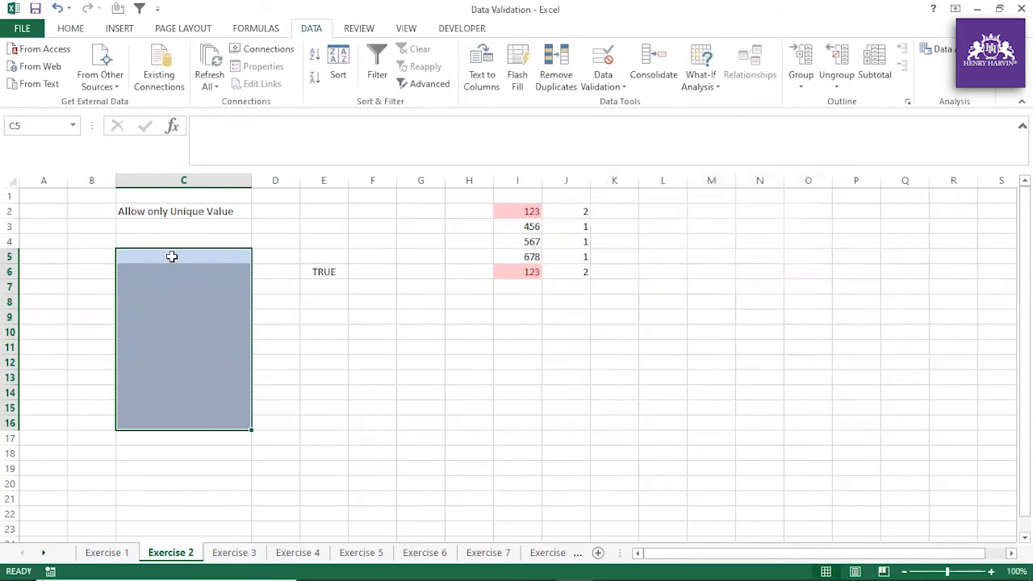
# Enter 231 in cell C5, and test the validation by trying the same number in C6 before cancelling that entry
pyautogui.write('231')
pyautogui.click(347, 334)
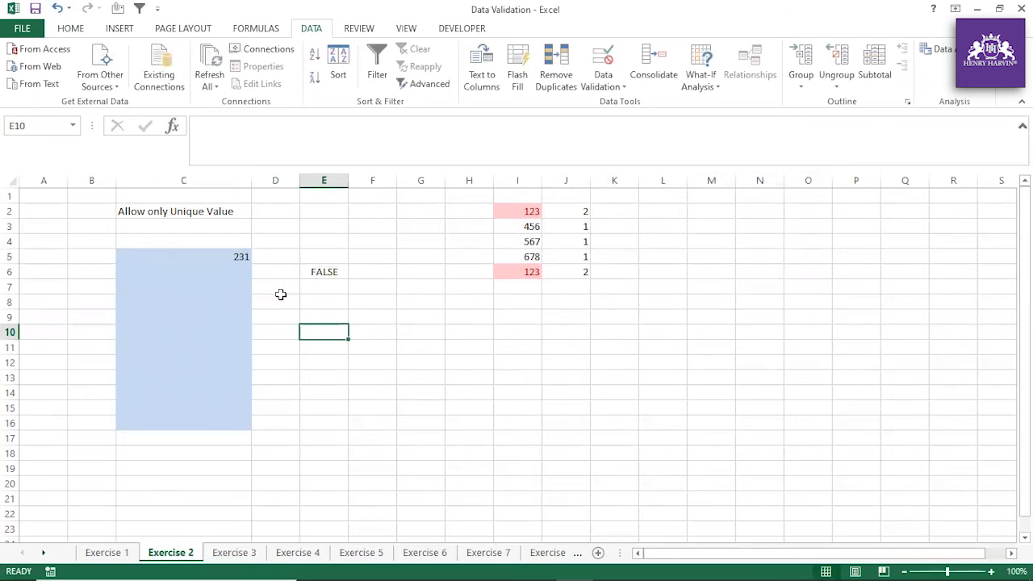
pyautogui.click(237, 271)
pyautogui.write('231')
pyautogui.click(347, 356)
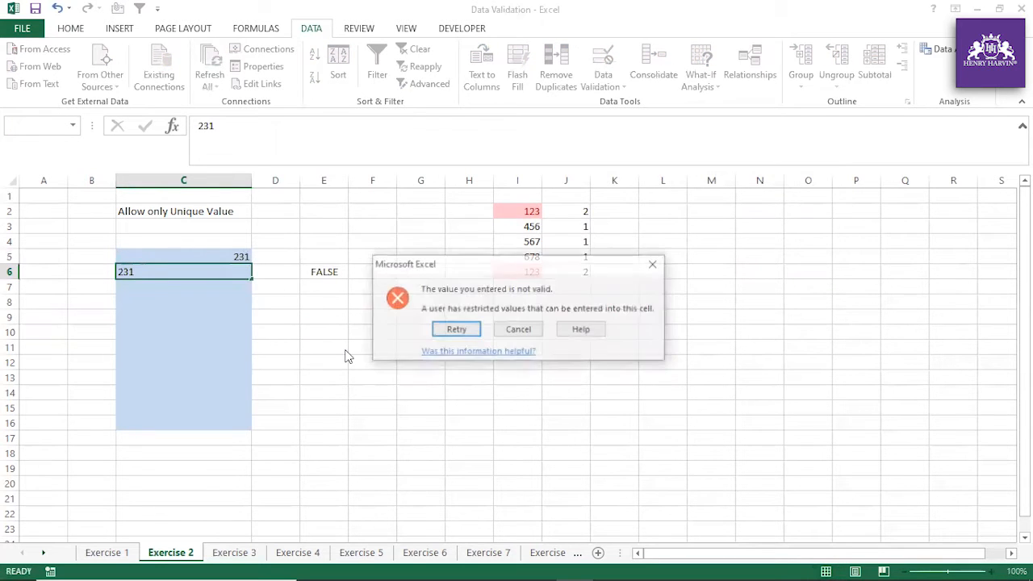
pyautogui.click(506, 331)
pyautogui.click(365, 350)
# Enter the unique values 123 in cell C6 and 234 in cell C7
pyautogui.click(238, 272)
pyautogui.write('123')
pyautogui.click(311, 347)
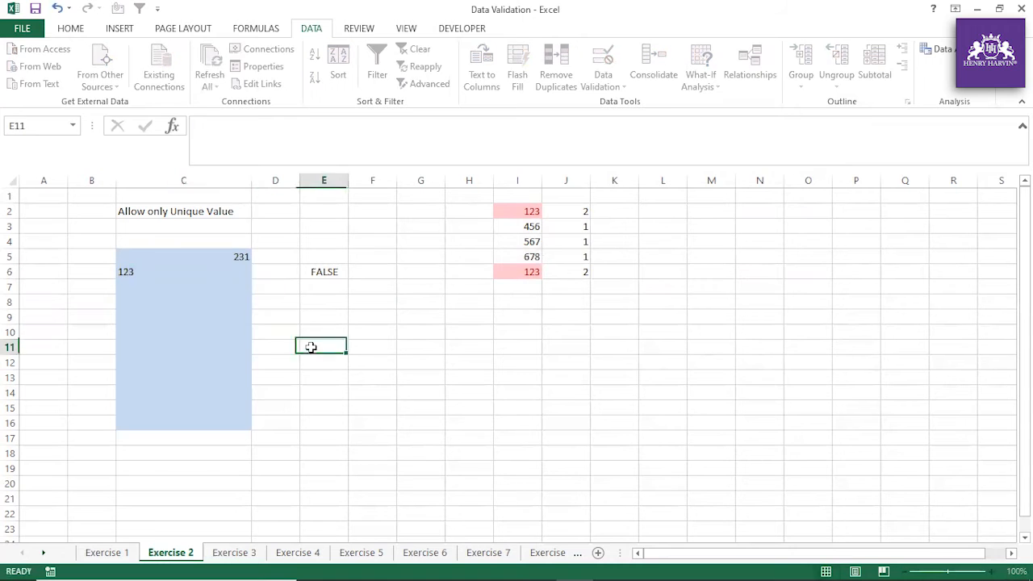
pyautogui.click(242, 288)
pyautogui.write('234')
pyautogui.press('Return')
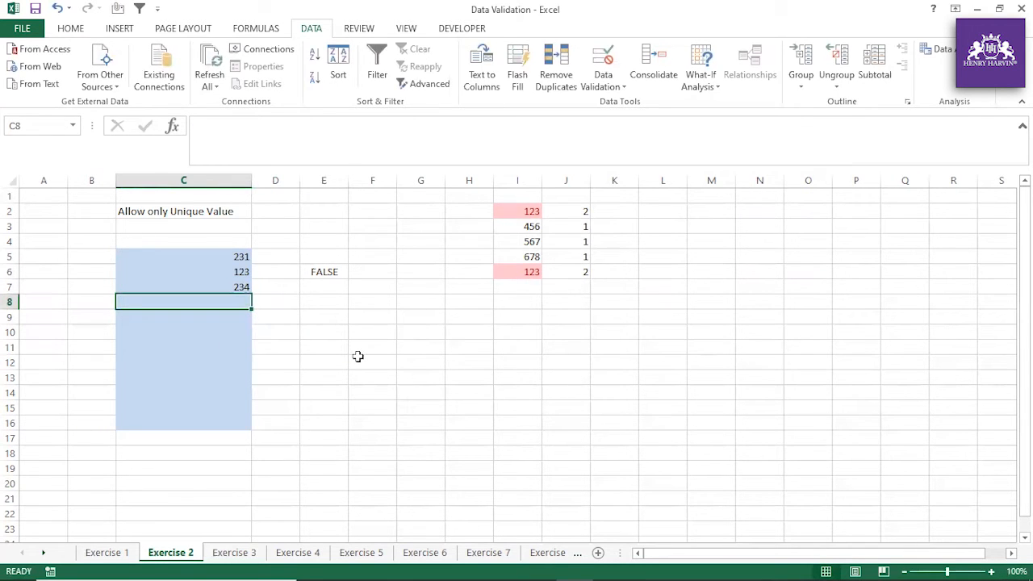
# Try to enter the duplicate value 231 in cell C8 and cancel the entry
pyautogui.write('231')
pyautogui.press('Return')
pyautogui.click(457, 330)
pyautogui.press('Return')
pyautogui.click(519, 330)
pyautogui.click(387, 357)
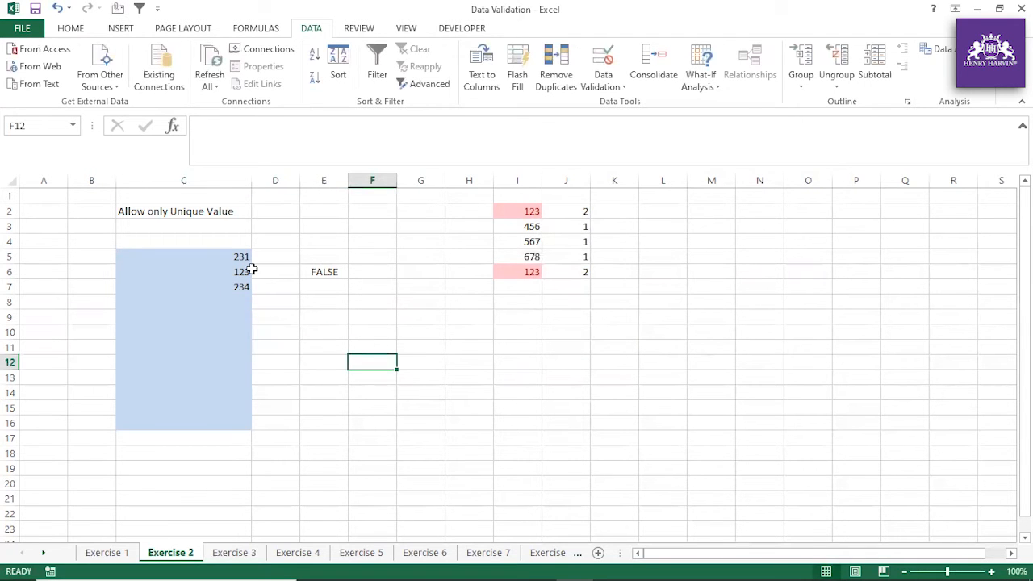
pyautogui.moveTo(239, 257); pyautogui.dragTo(245, 425)
pyautogui.click(287, 370)
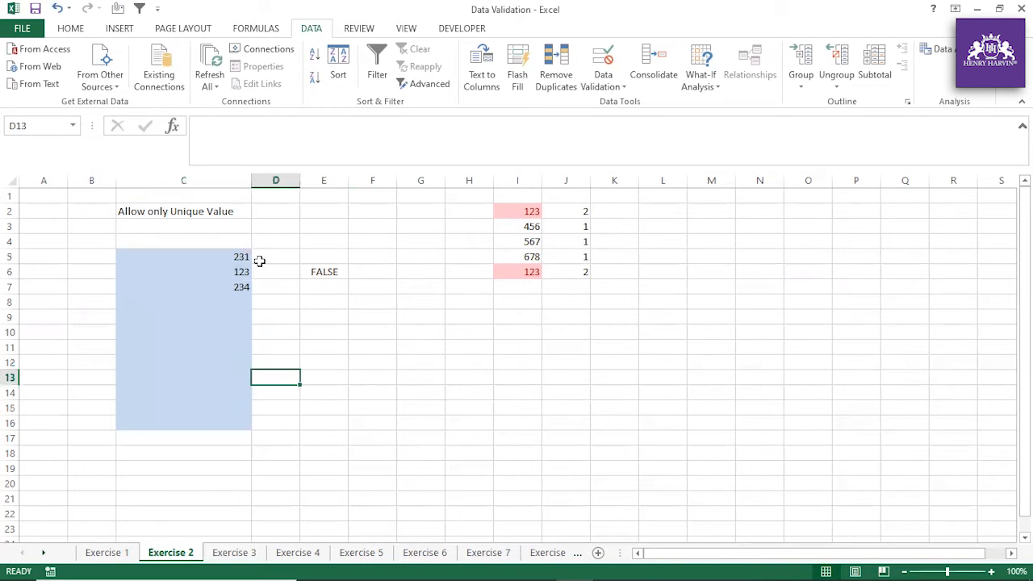
# On the Exercise 3 sheet, shade cells F2:F17 light blue and widen column F to 14.00
pyautogui.moveTo(240, 255); pyautogui.dragTo(233, 427)
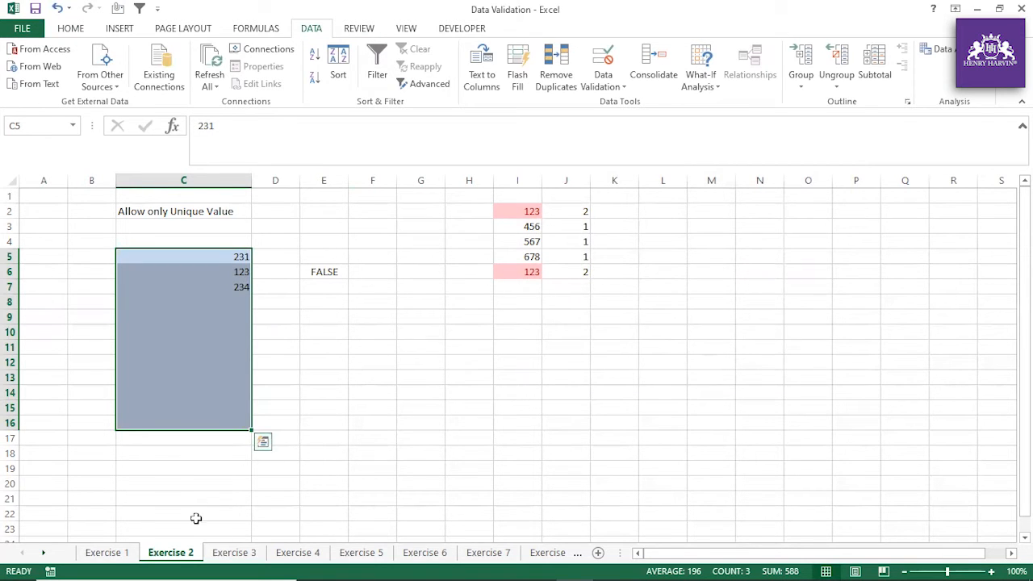
pyautogui.click(250, 554)
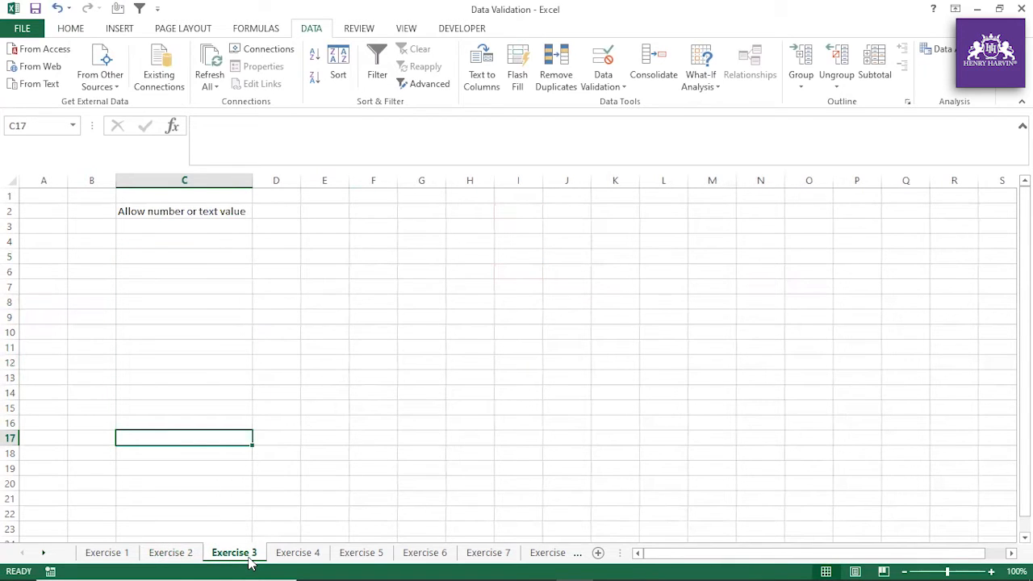
pyautogui.click(184, 213)
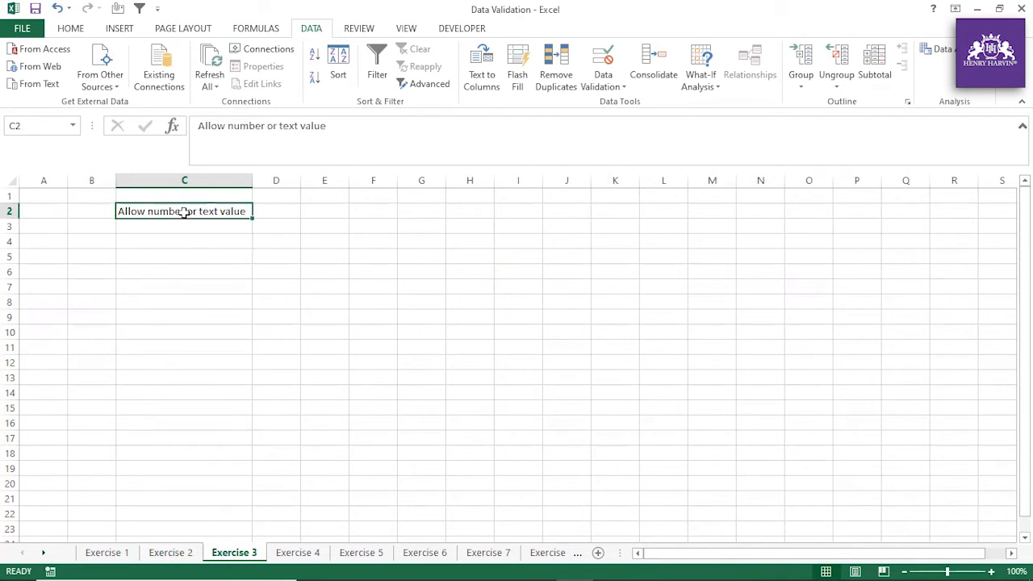
pyautogui.moveTo(383, 210); pyautogui.dragTo(385, 440)
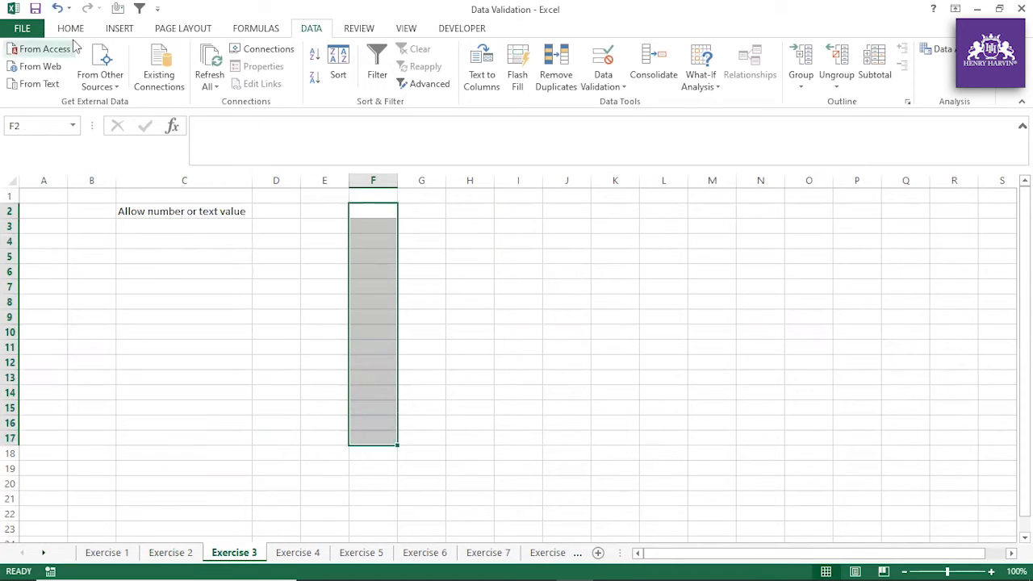
pyautogui.scroll(4, 97, 50)
pyautogui.click(226, 77)
pyautogui.click(452, 298)
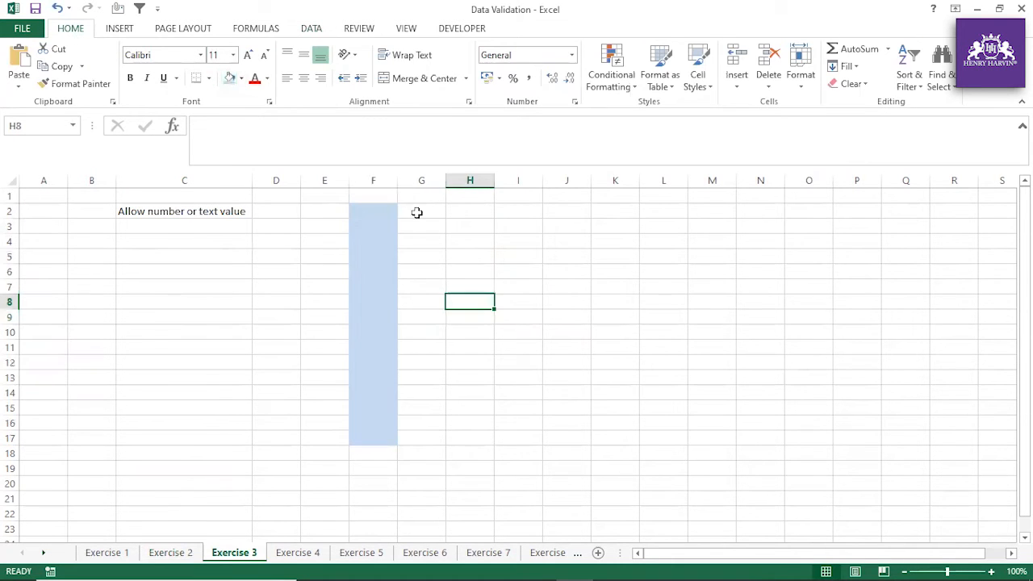
pyautogui.moveTo(401, 183); pyautogui.dragTo(393, 444)
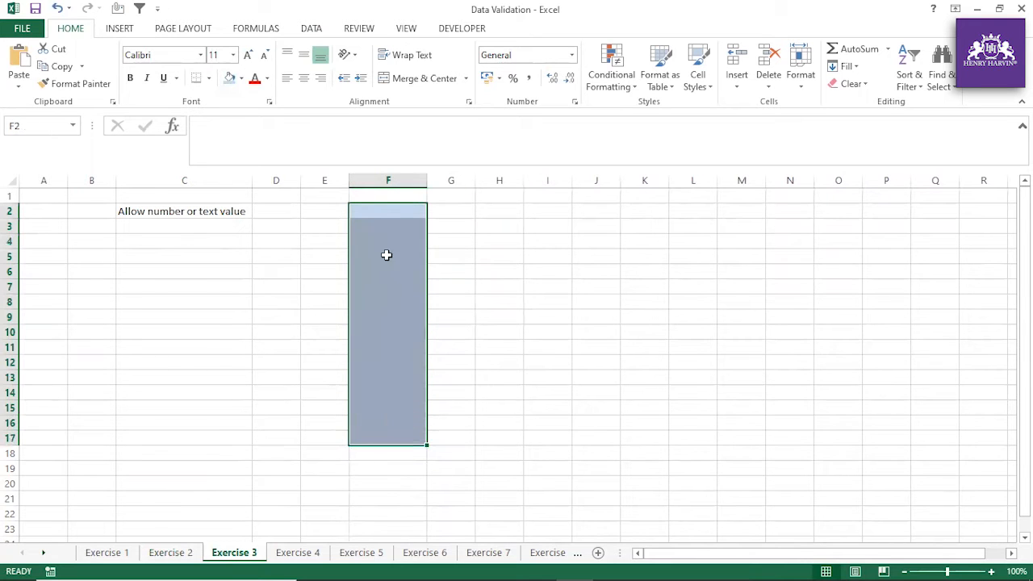
pyautogui.click(381, 214)
pyautogui.moveTo(381, 214); pyautogui.dragTo(378, 438)
pyautogui.click(398, 210)
pyautogui.moveTo(397, 276); pyautogui.dragTo(394, 437)
pyautogui.click(397, 196)
# Enter the label Only Number in cell G1
pyautogui.click(453, 197)
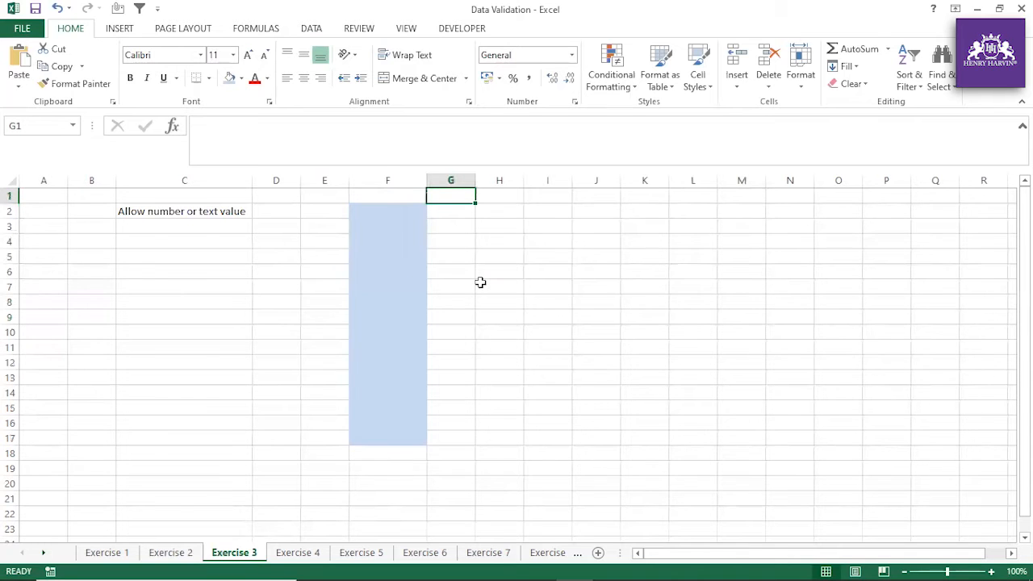
pyautogui.write('Only')
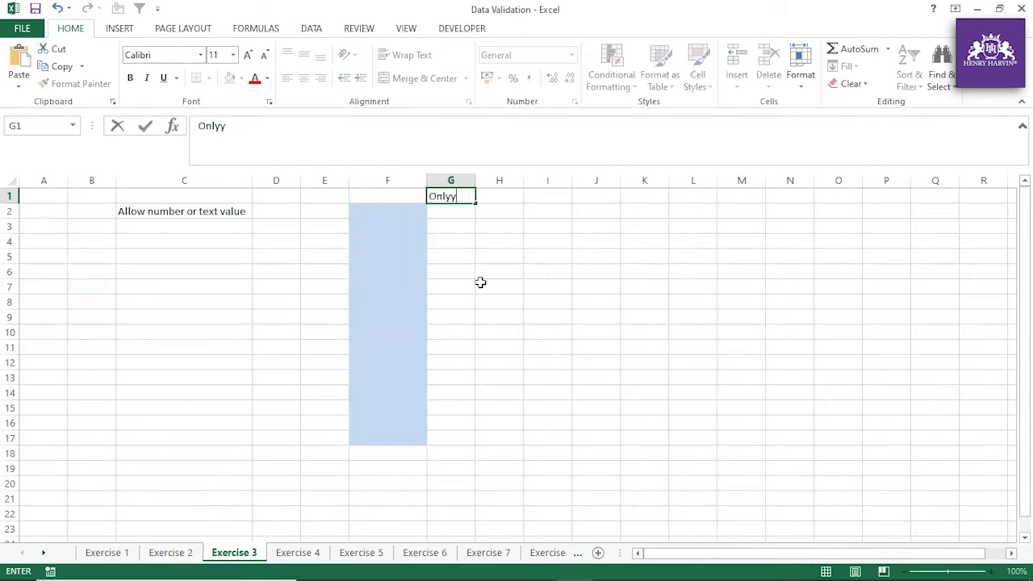
pyautogui.write(' Number')
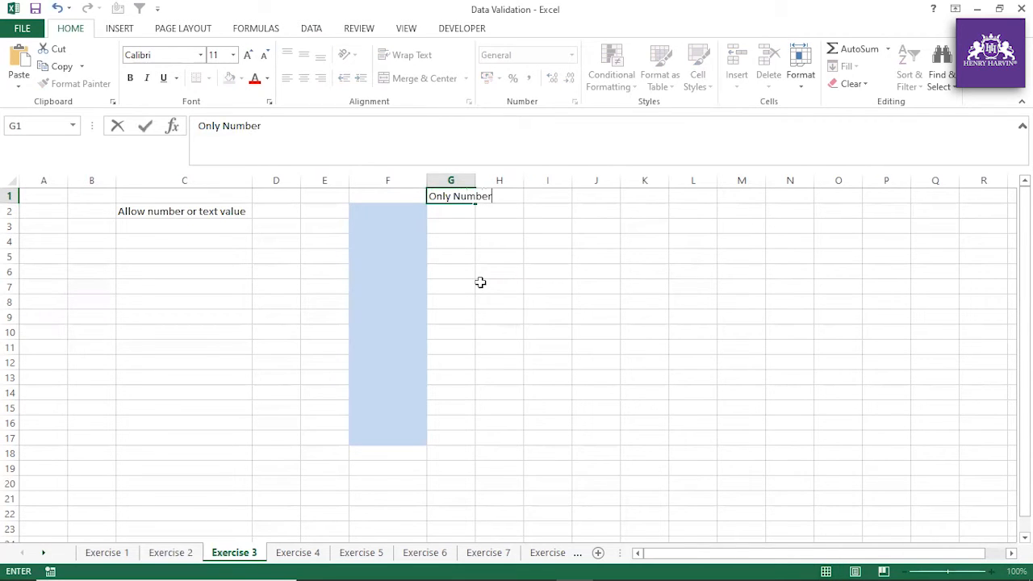
pyautogui.click(524, 300)
# Shade cells K2:K17 light blue and enter the label Only text in cell L1
pyautogui.moveTo(653, 210); pyautogui.dragTo(651, 440)
pyautogui.click(232, 75)
pyautogui.click(692, 197)
pyautogui.write('O')
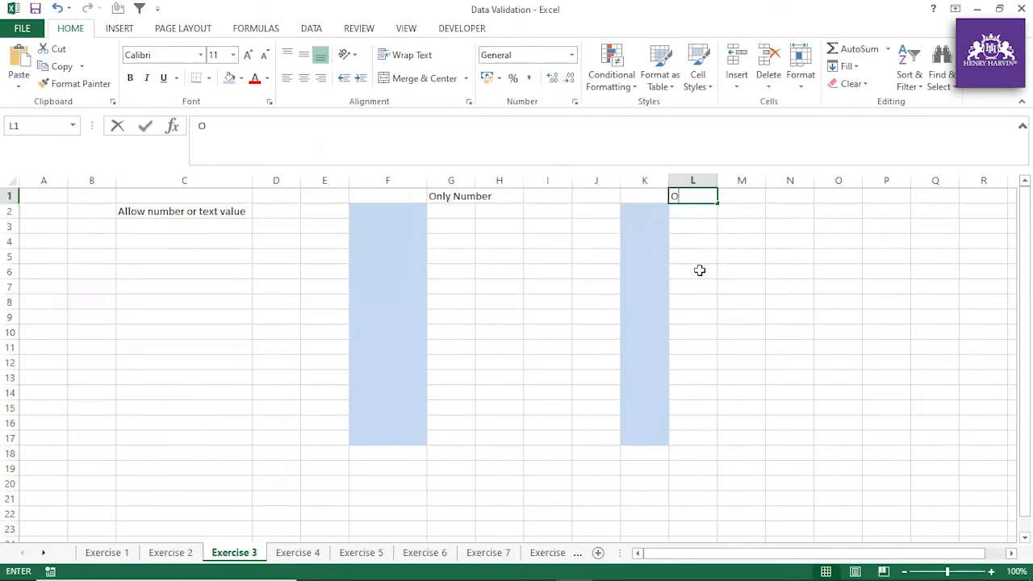
pyautogui.write('nlytext')
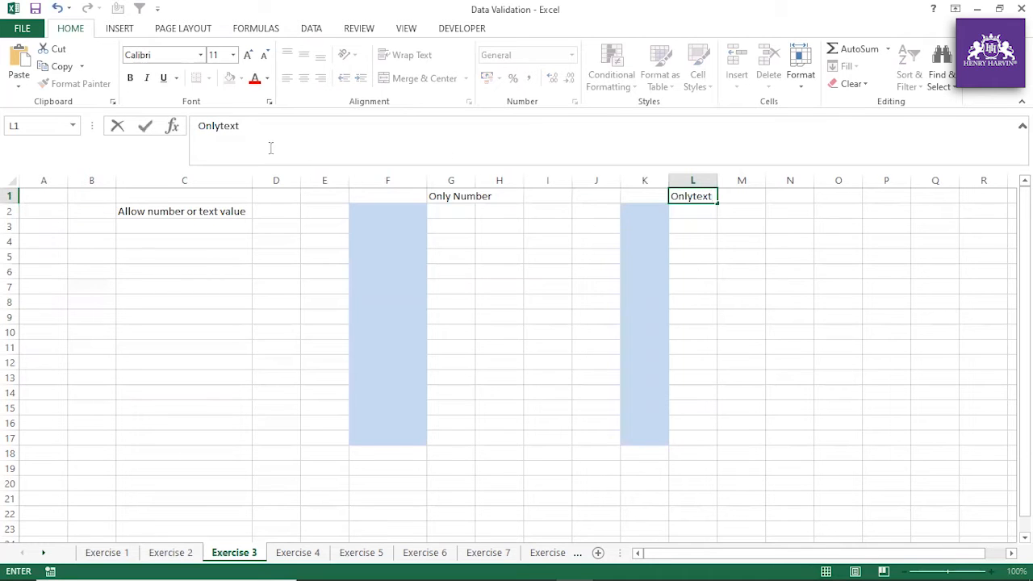
pyautogui.click(222, 125)
pyautogui.click(500, 286)
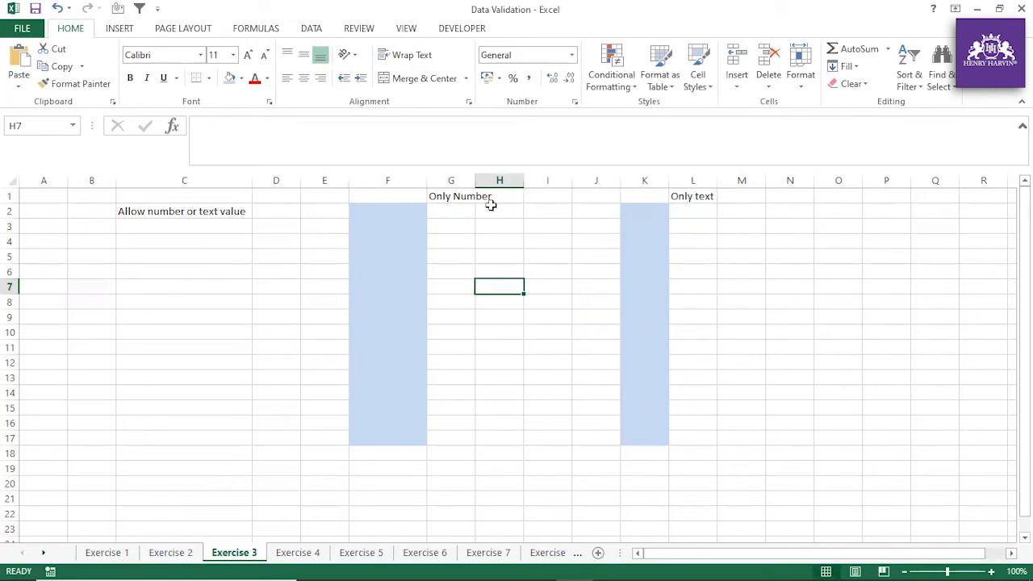
# Fit column G to the width of its Only Number label and widen column L slightly
pyautogui.doubleClick(477, 180)
pyautogui.moveTo(737, 180); pyautogui.dragTo(747, 178)
pyautogui.click(428, 175)
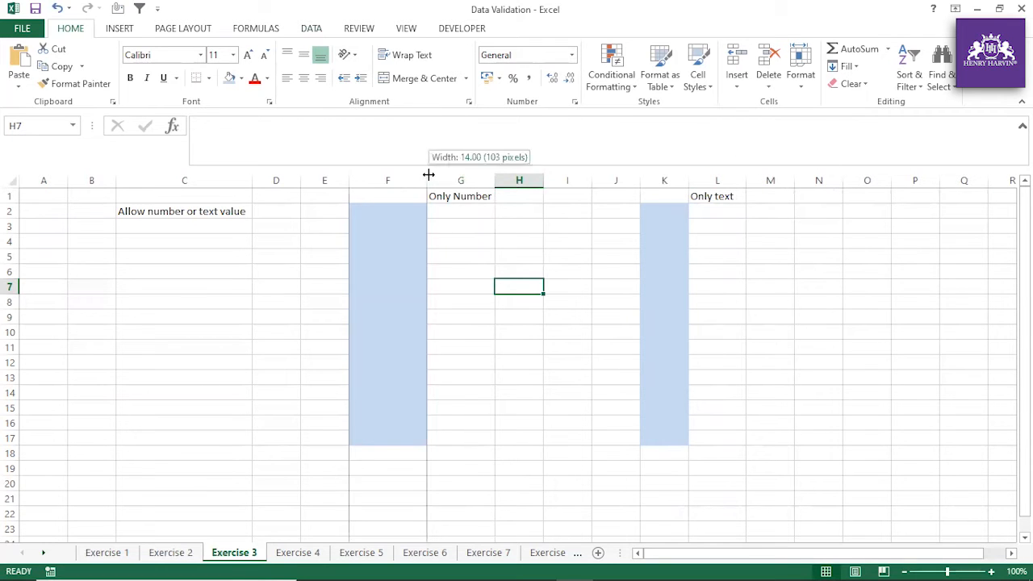
pyautogui.click(743, 193)
pyautogui.moveTo(746, 180); pyautogui.dragTo(748, 180)
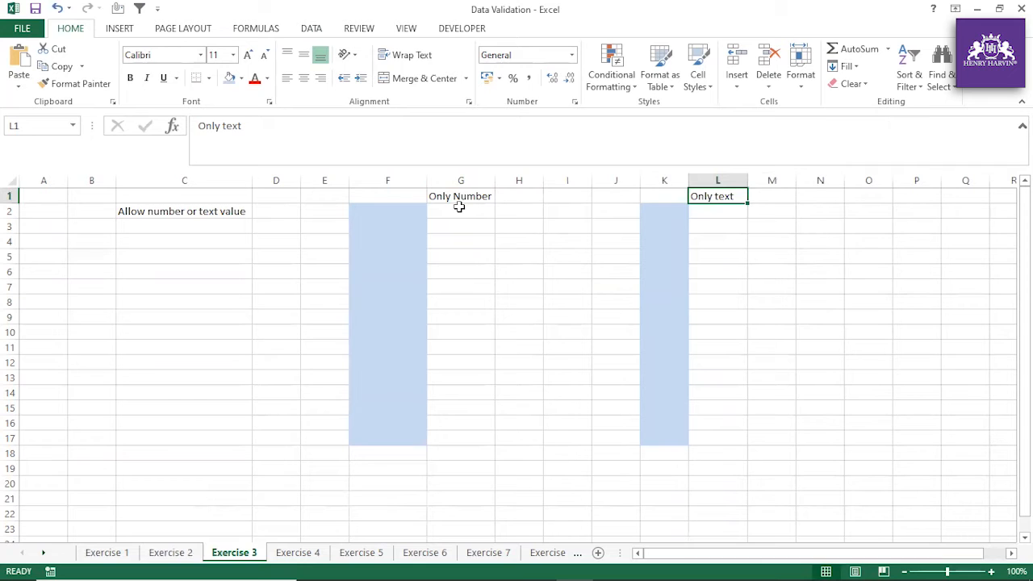
# Enter the formula =ISNUMBER($F2) in cell G2, with the column reference locked
pyautogui.moveTo(396, 209); pyautogui.dragTo(394, 443)
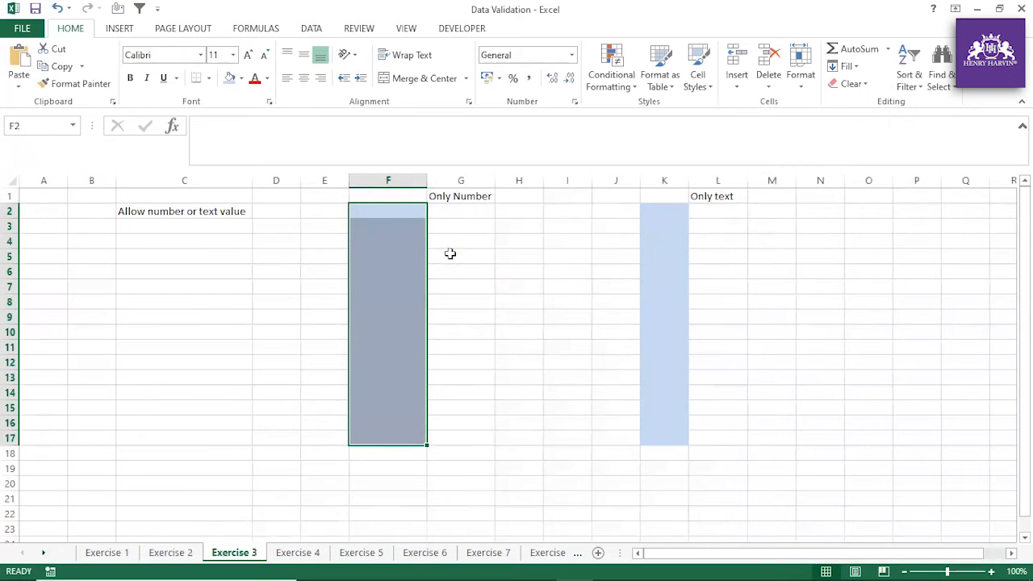
pyautogui.click(452, 205)
pyautogui.click(461, 226)
pyautogui.press('Up')
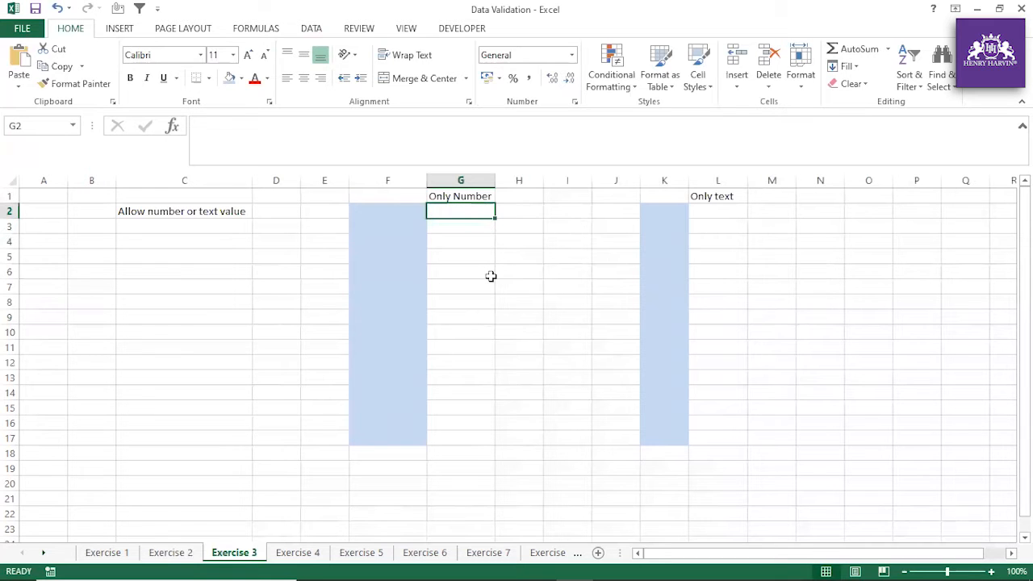
pyautogui.write('=i')
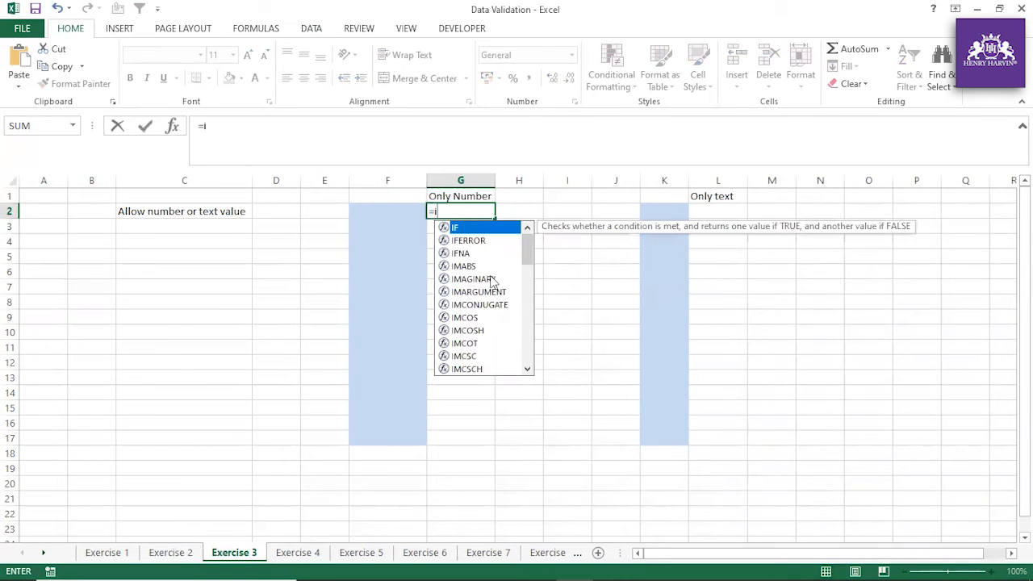
pyautogui.write('snumber')
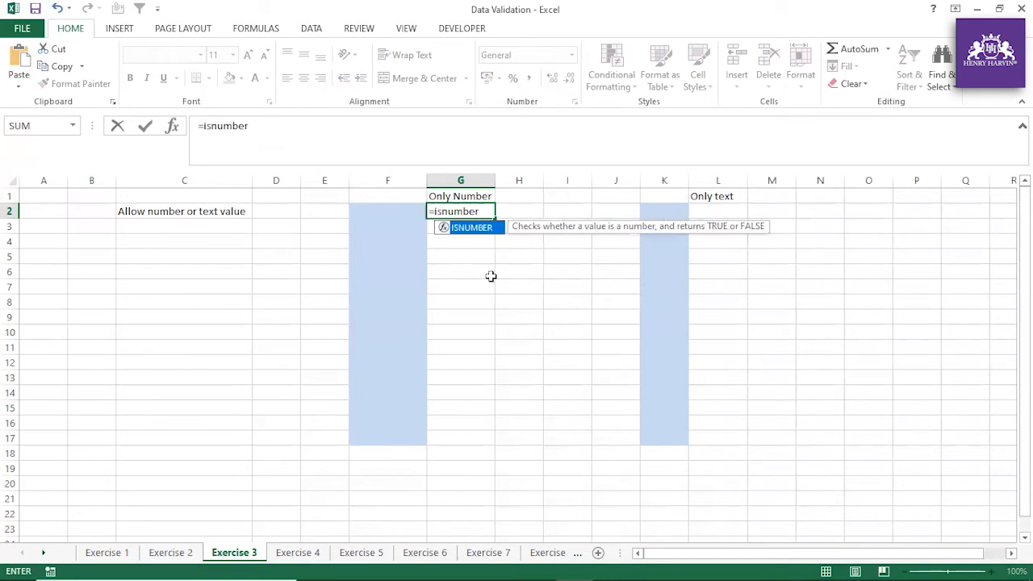
pyautogui.doubleClick(477, 228)
pyautogui.click(397, 212)
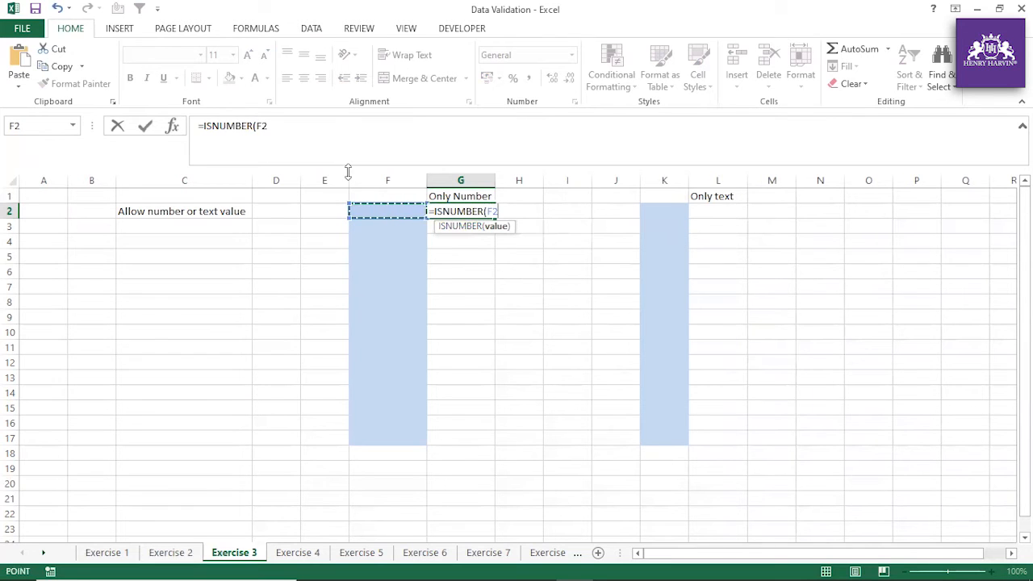
pyautogui.click(287, 127)
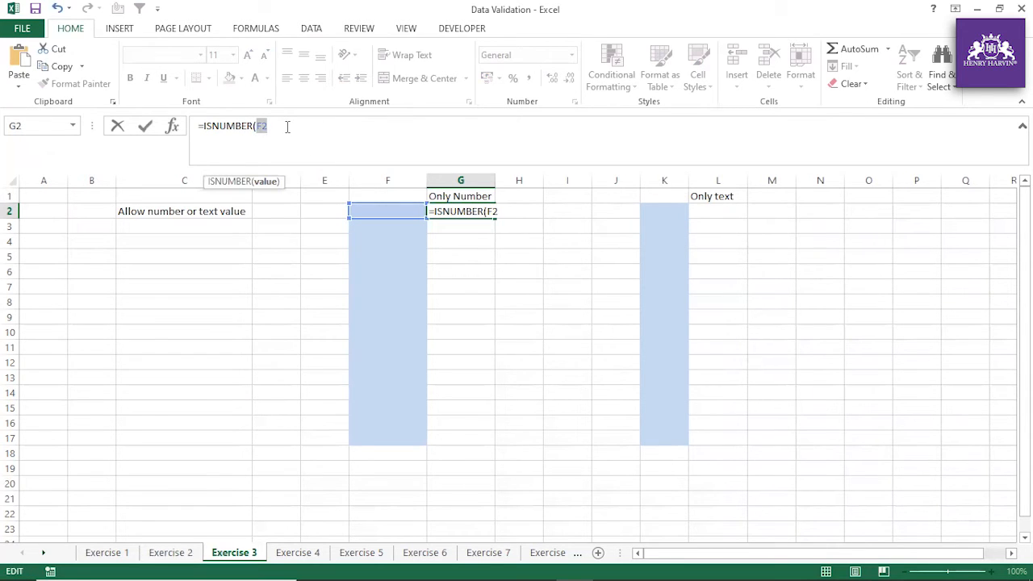
pyautogui.press('F4')
pyautogui.press('F4')
pyautogui.click(292, 133)
pyautogui.press('Return')
# Copy the text of the ISNUMBER formula from cell G2 without changing the cell
pyautogui.click(475, 213)
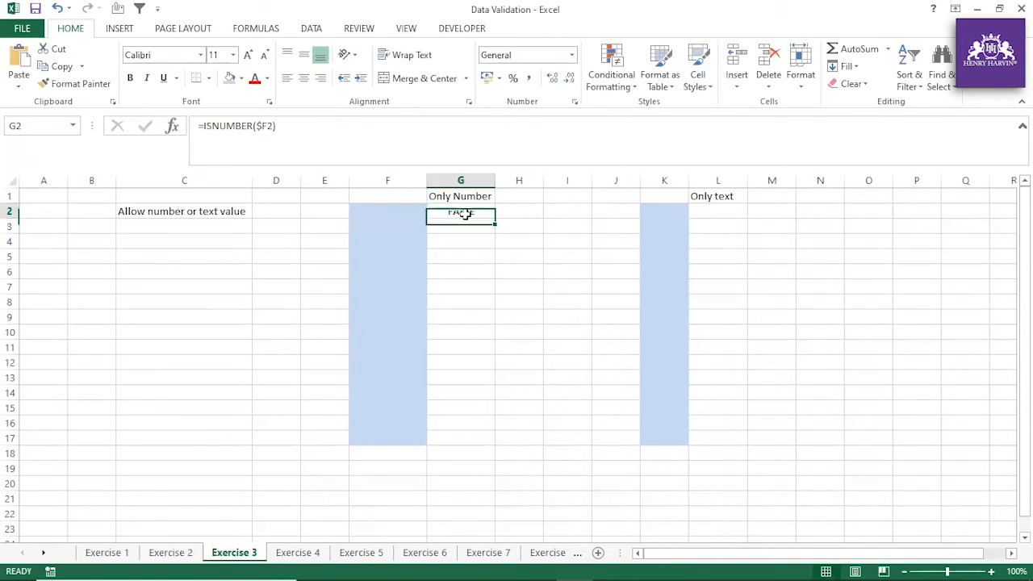
pyautogui.moveTo(198, 128); pyautogui.dragTo(348, 126)
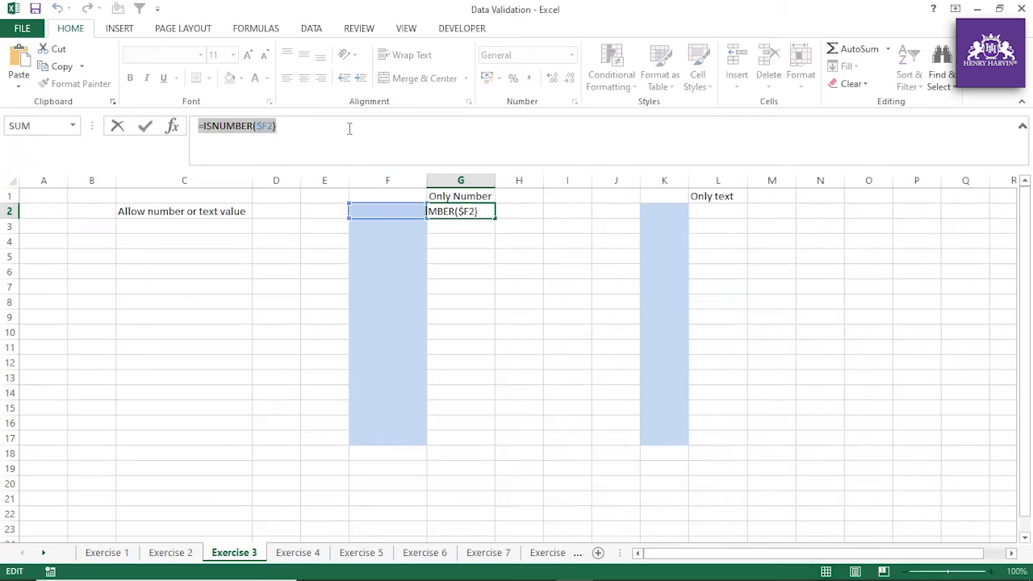
pyautogui.press('Escape')
# Apply custom data validation to F2:F17 using the copied formula =ISNUMBER($F2)
pyautogui.moveTo(379, 212); pyautogui.dragTo(387, 440)
pyautogui.click(606, 81)
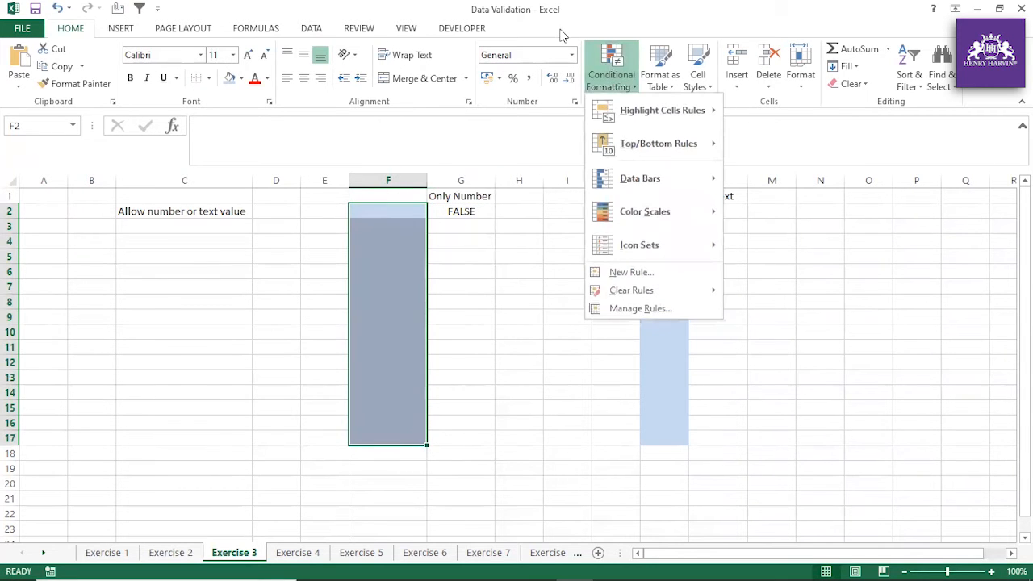
pyautogui.click(540, 32)
pyautogui.scroll(-4, 541, 32)
pyautogui.click(604, 85)
pyautogui.click(635, 103)
pyautogui.click(660, 226)
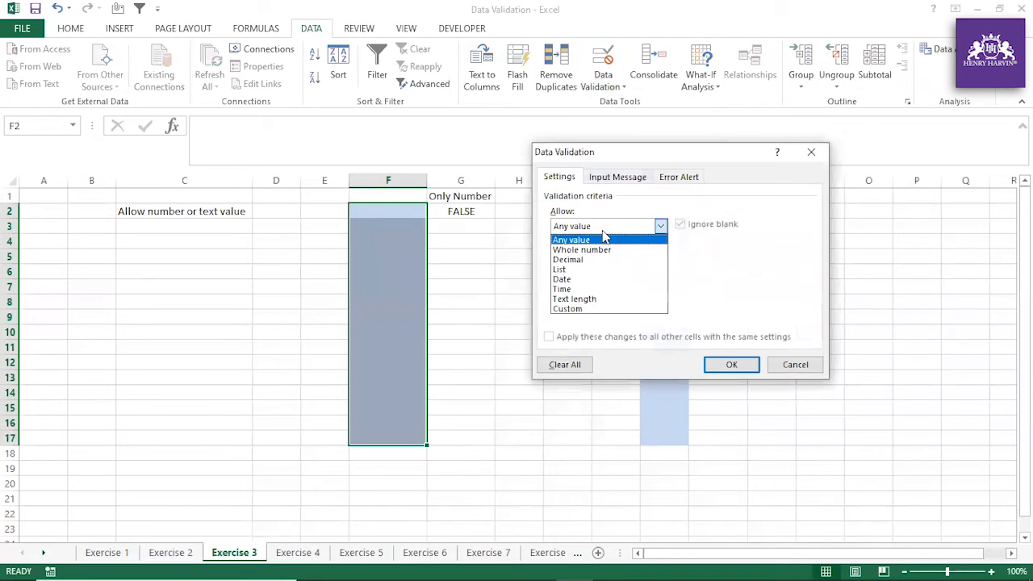
pyautogui.click(599, 313)
pyautogui.click(587, 288)
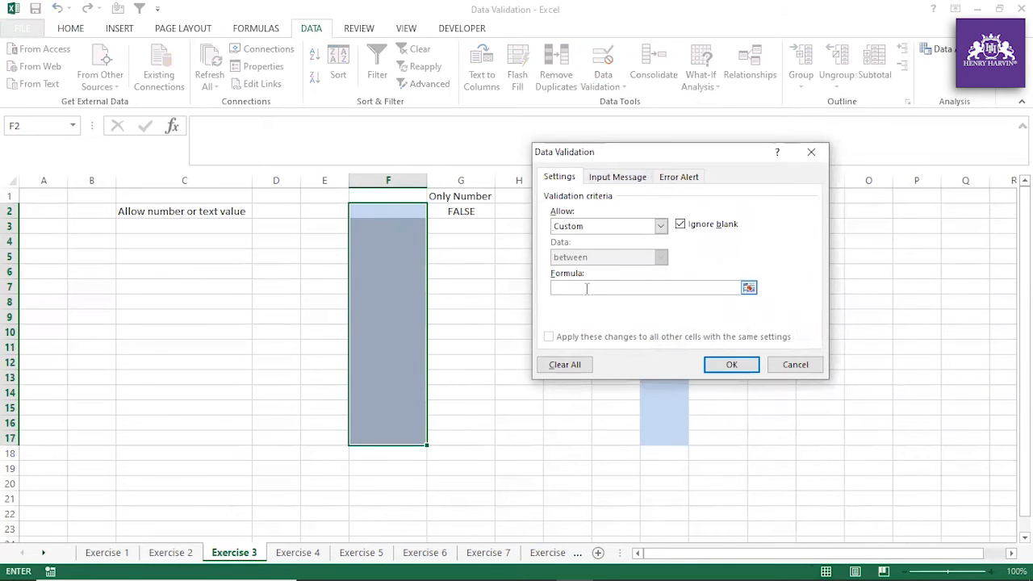
pyautogui.hotkey('ctrl', 'v')
pyautogui.click(716, 367)
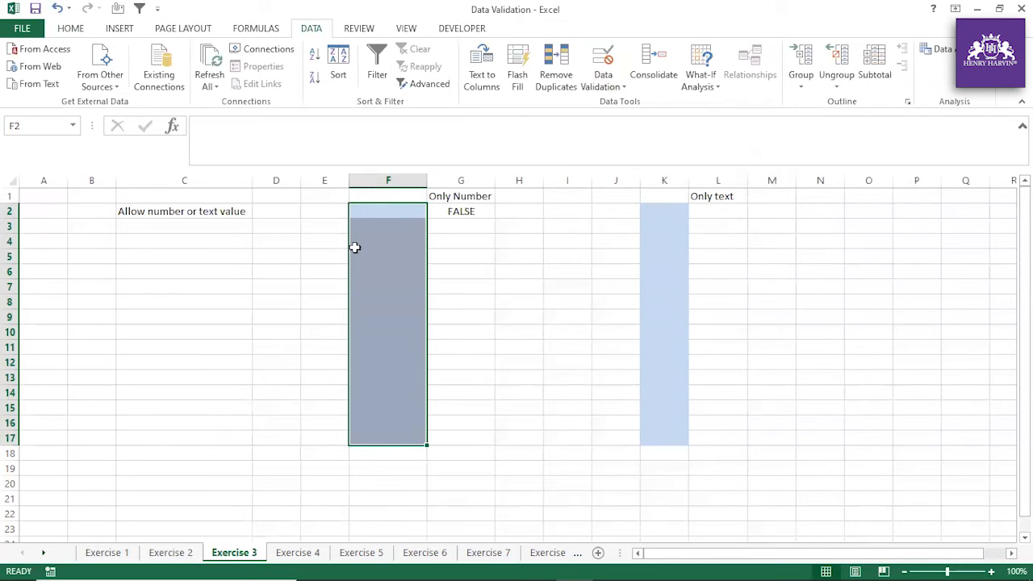
# Test the number rule by entering 23 in cell F2 and 32 in cell F3
pyautogui.click(381, 214)
pyautogui.write('23')
pyautogui.press('Return')
pyautogui.click(405, 303)
pyautogui.click(418, 231)
pyautogui.write('32')
pyautogui.click(408, 303)
pyautogui.click(418, 241)
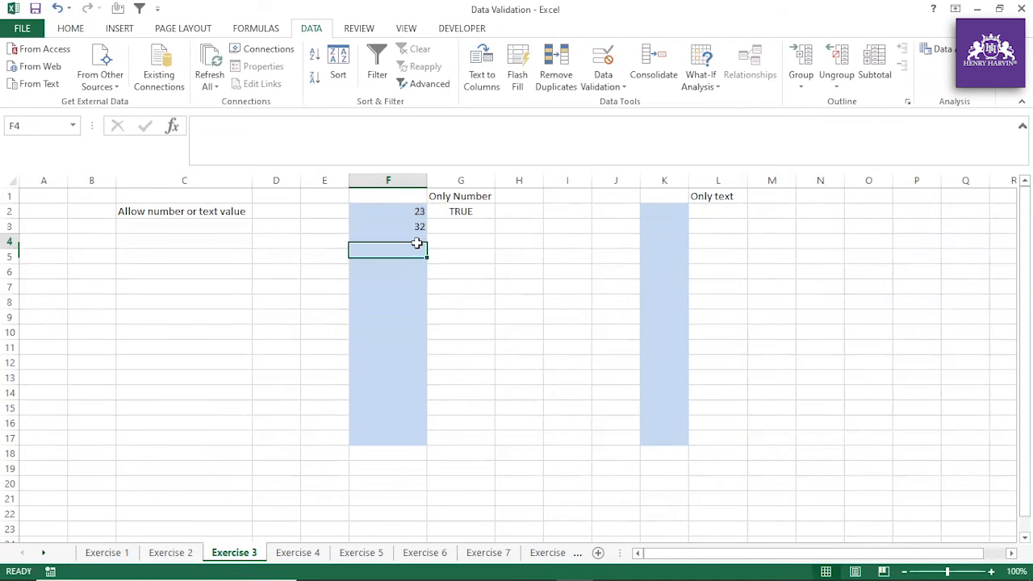
# Try to enter the text red in cell F4 and cancel the entry
pyautogui.doubleClick(417, 242)
pyautogui.write('red')
pyautogui.press('Return')
pyautogui.click(475, 334)
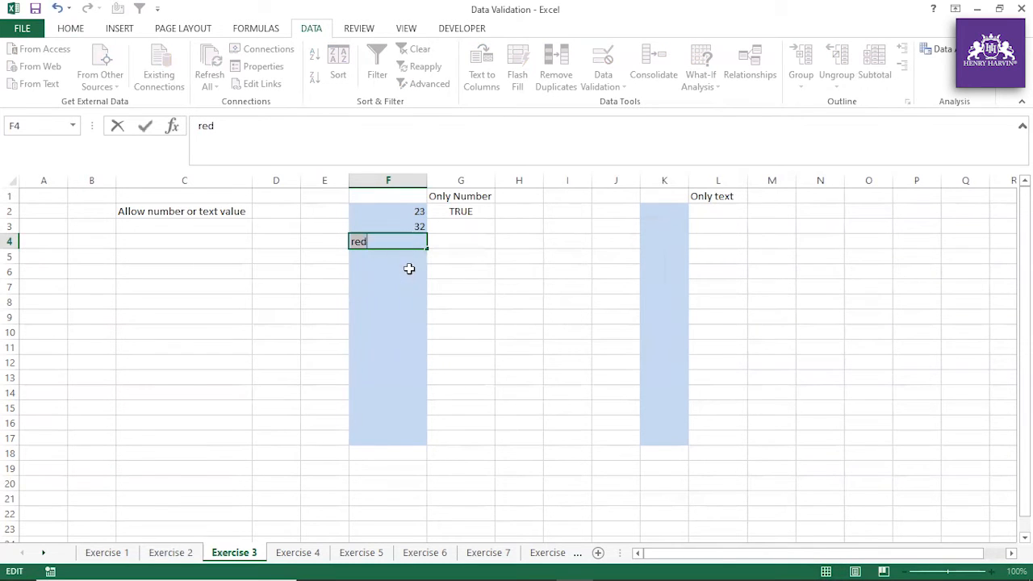
pyautogui.press('Return')
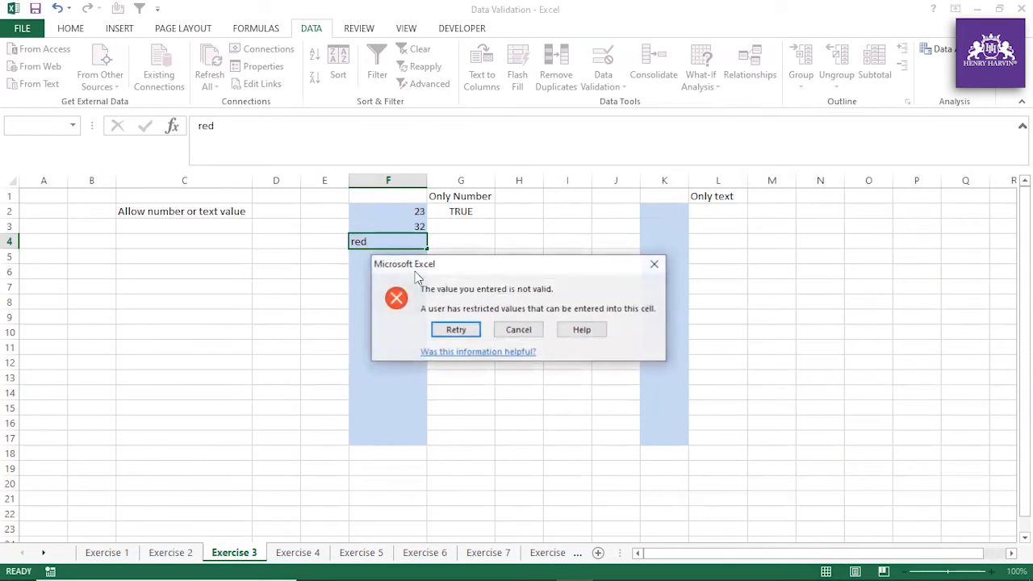
pyautogui.click(520, 330)
# Enter the number 12 in cell F5 and 34 in cell F7
pyautogui.click(416, 302)
pyautogui.press('Up')
pyautogui.press('Up')
pyautogui.press('Up')
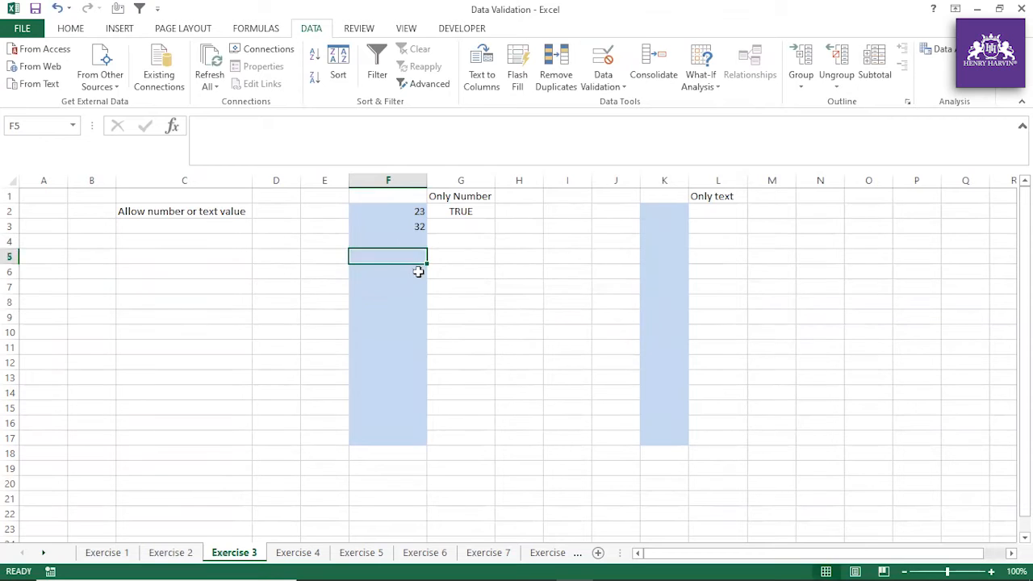
pyautogui.write('12')
pyautogui.click(415, 318)
pyautogui.press('Up')
pyautogui.press('Up')
pyautogui.write('34')
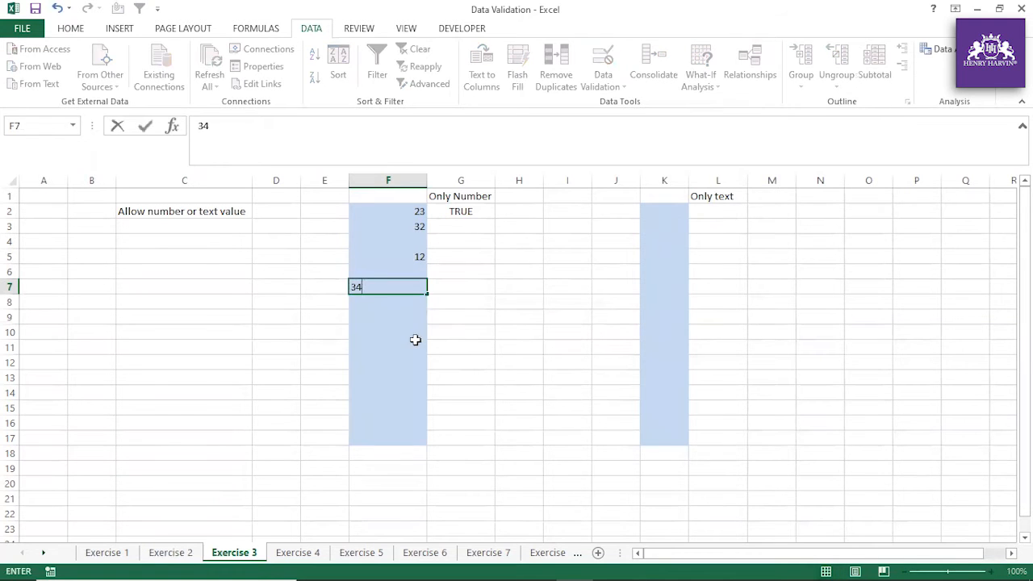
# Enter the number 22222 in cell F8 and 333 in cell F9
pyautogui.click(396, 301)
pyautogui.write('22222')
pyautogui.click(394, 356)
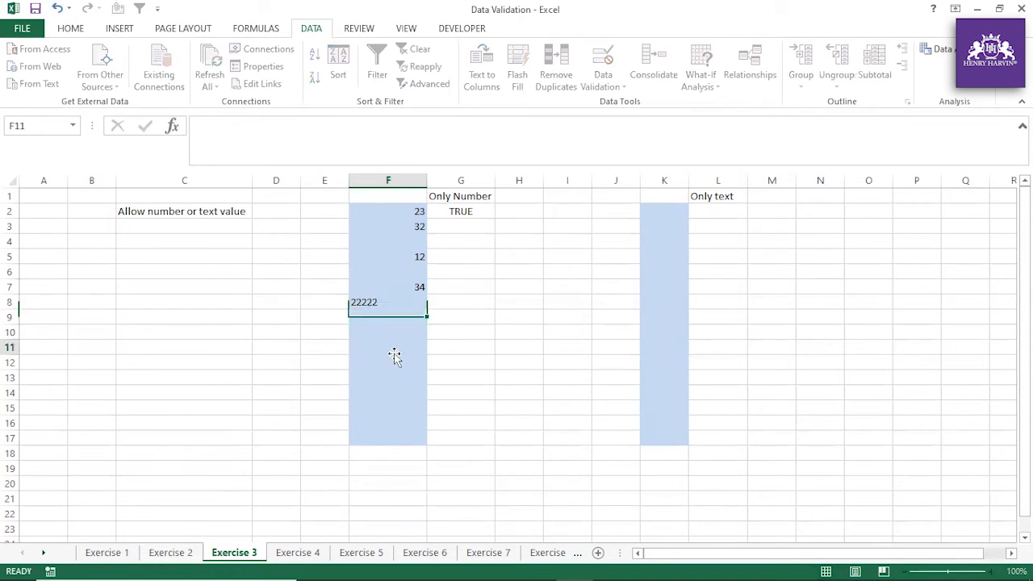
pyautogui.press('Return')
pyautogui.write('333')
pyautogui.click(401, 362)
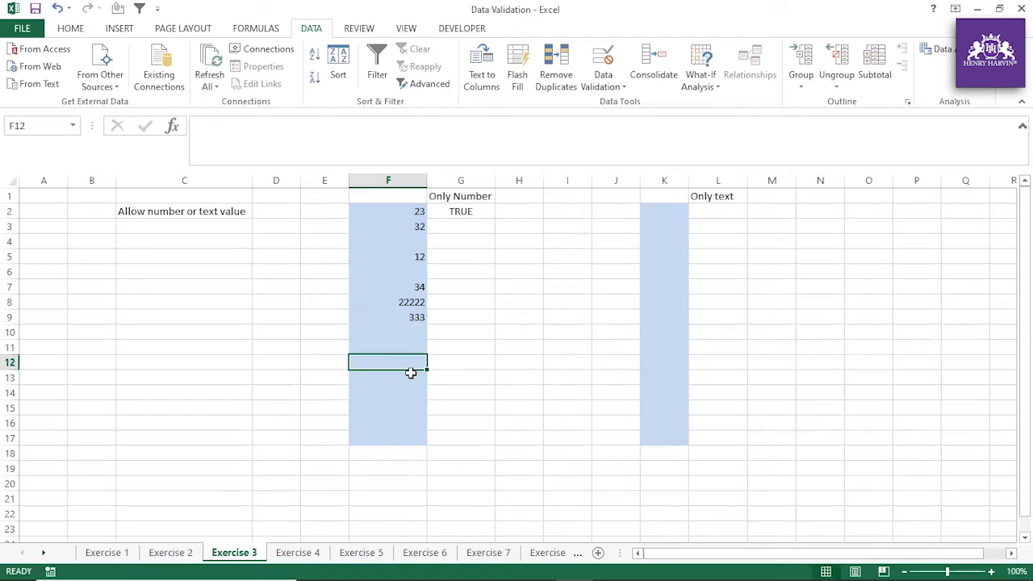
# Try to enter the text huhuhu in cell F12 and cancel the entry
pyautogui.write('huhuhu')
pyautogui.press('Return')
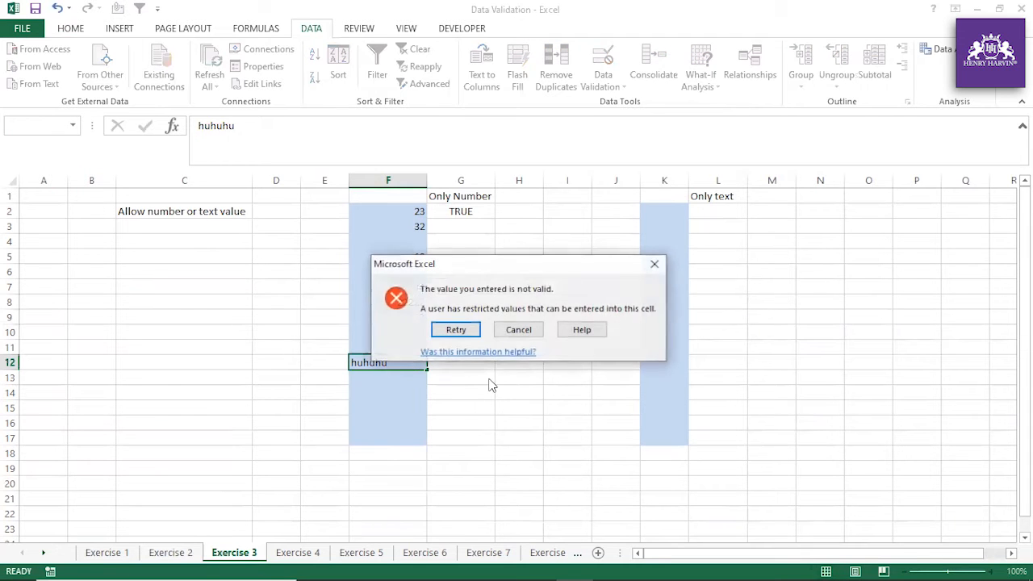
pyautogui.click(525, 335)
pyautogui.click(461, 389)
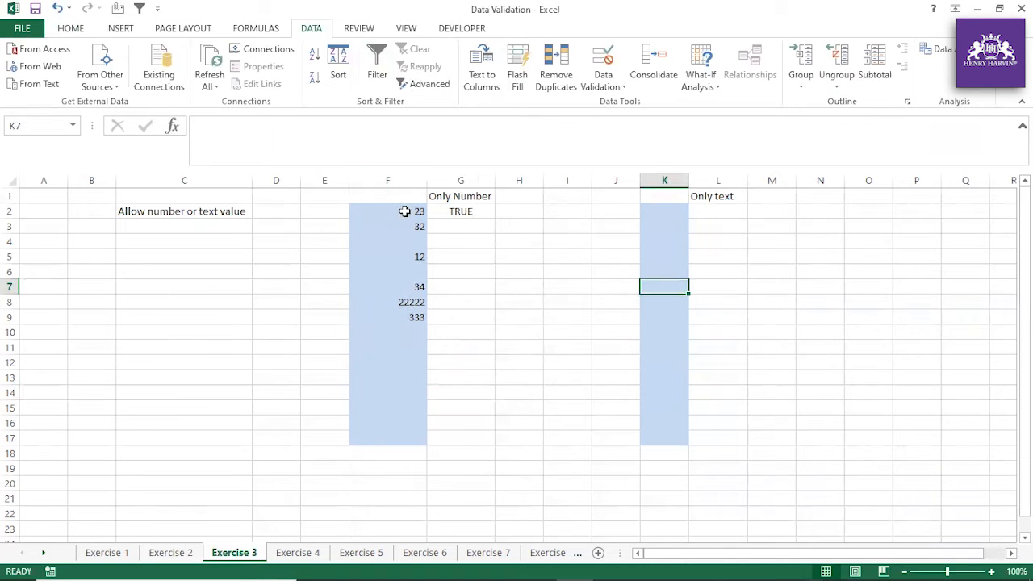
# Widen column K slightly on the Exercise 3 sheet
pyautogui.moveTo(405, 211); pyautogui.dragTo(403, 442)
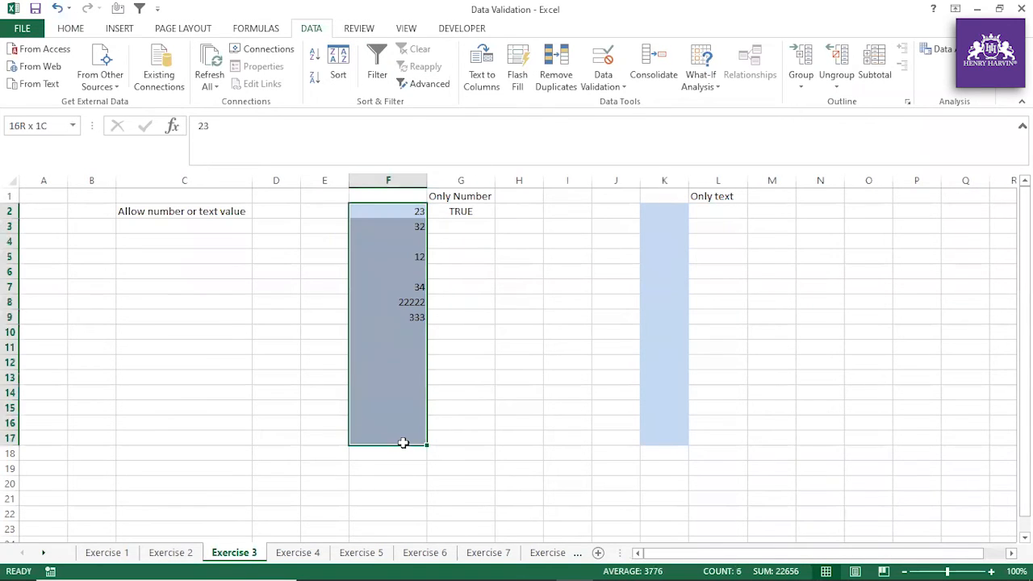
pyautogui.click(556, 357)
pyautogui.moveTo(688, 180); pyautogui.dragTo(704, 180)
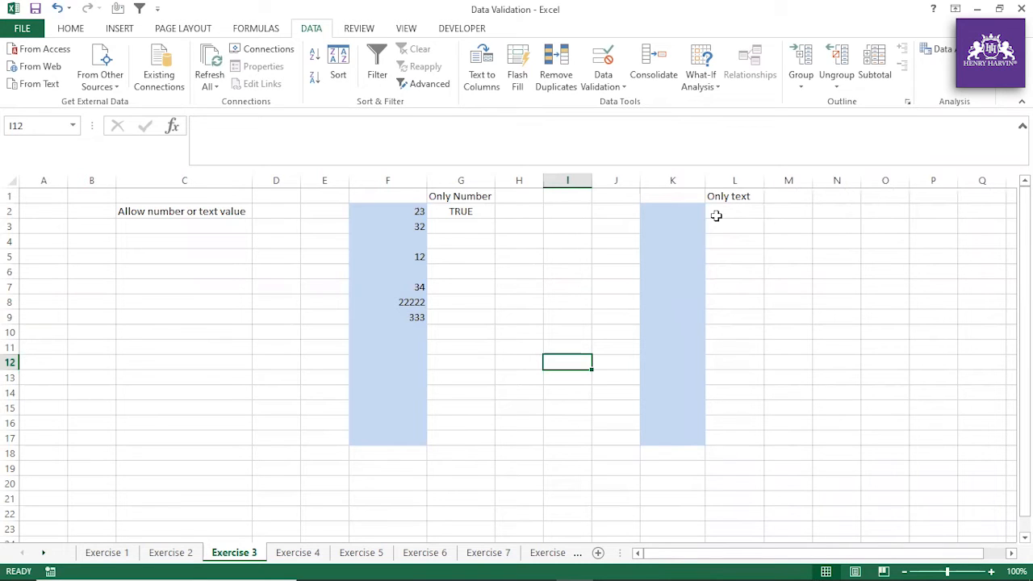
pyautogui.moveTo(694, 209); pyautogui.dragTo(676, 438)
pyautogui.click(754, 362)
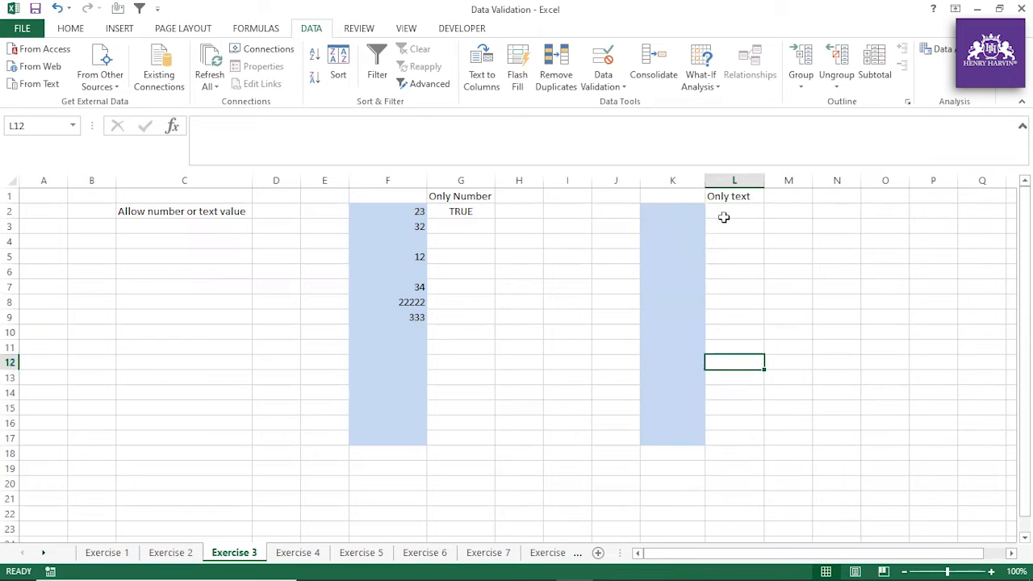
# Enter the formula =ISTEXT(K2) in cell L3
pyautogui.click(724, 222)
pyautogui.write('=is')
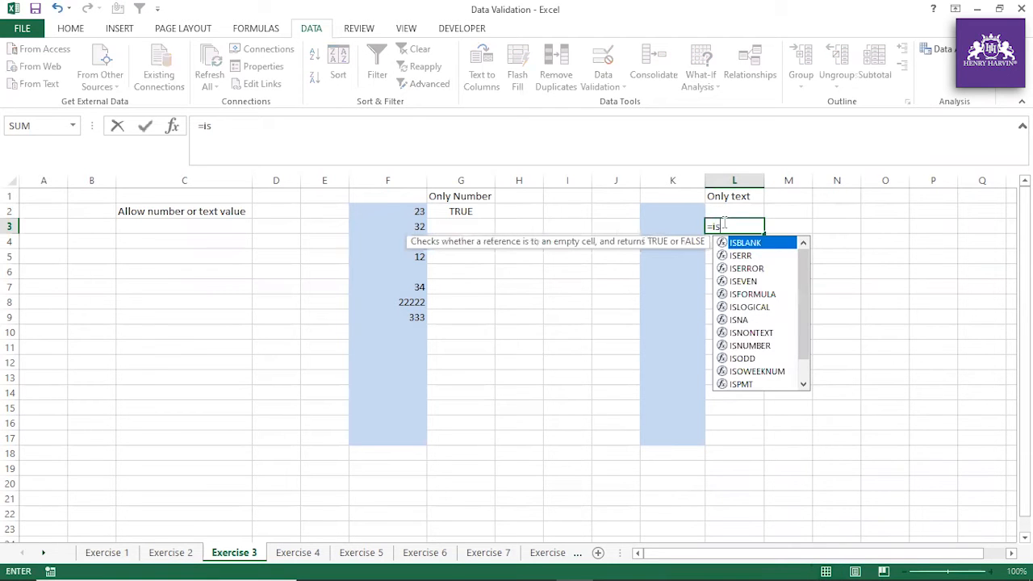
pyautogui.write('t')
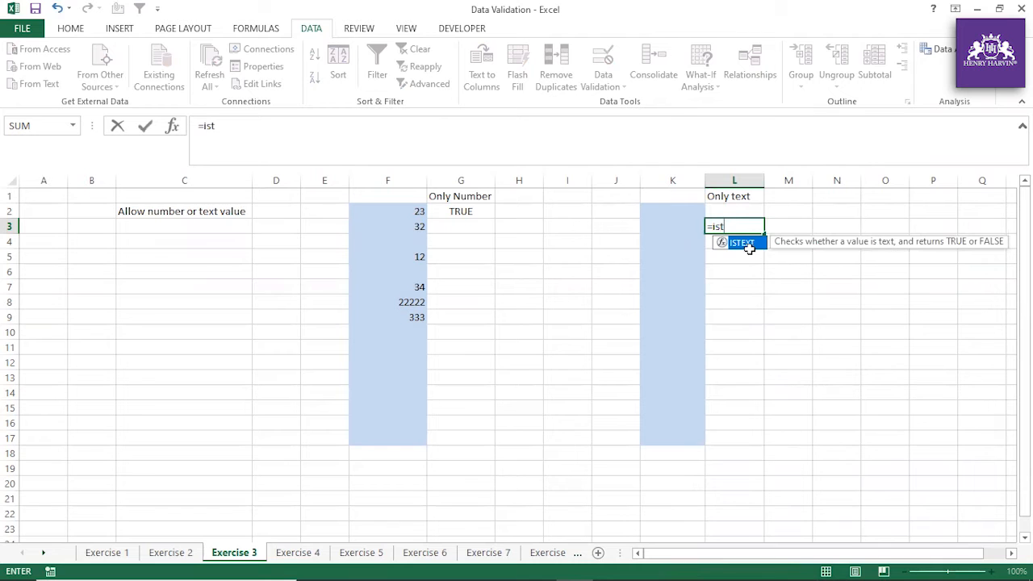
pyautogui.click(750, 304)
pyautogui.click(737, 229)
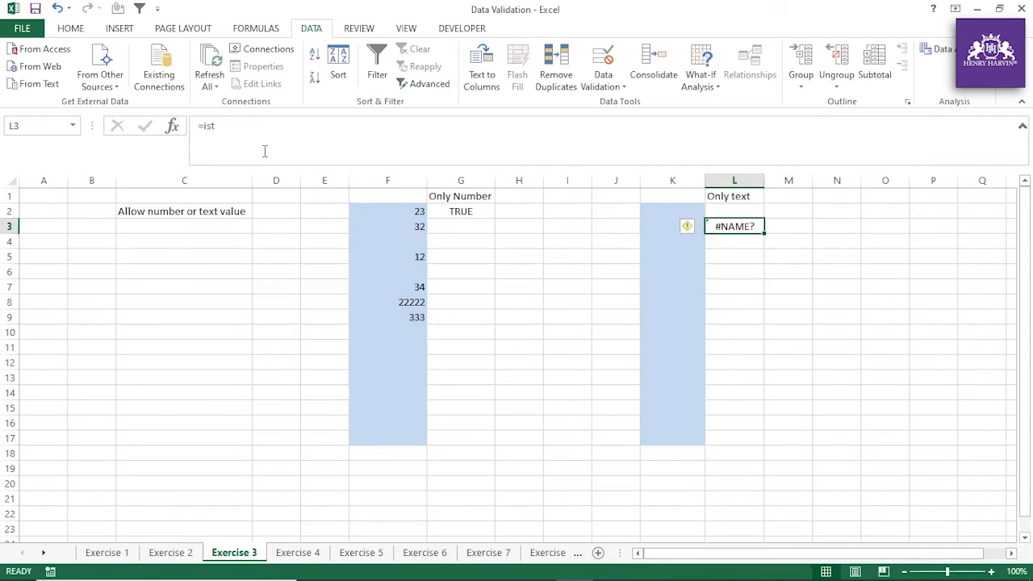
pyautogui.click(264, 129)
pyautogui.press('BackSpace')
pyautogui.press('BackSpace')
pyautogui.write('s')
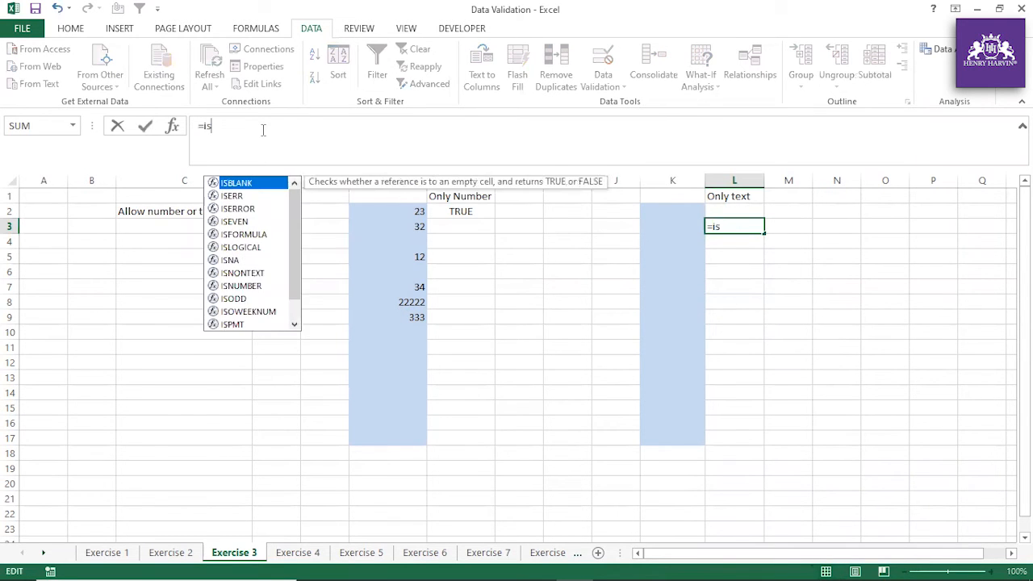
pyautogui.write('text(')
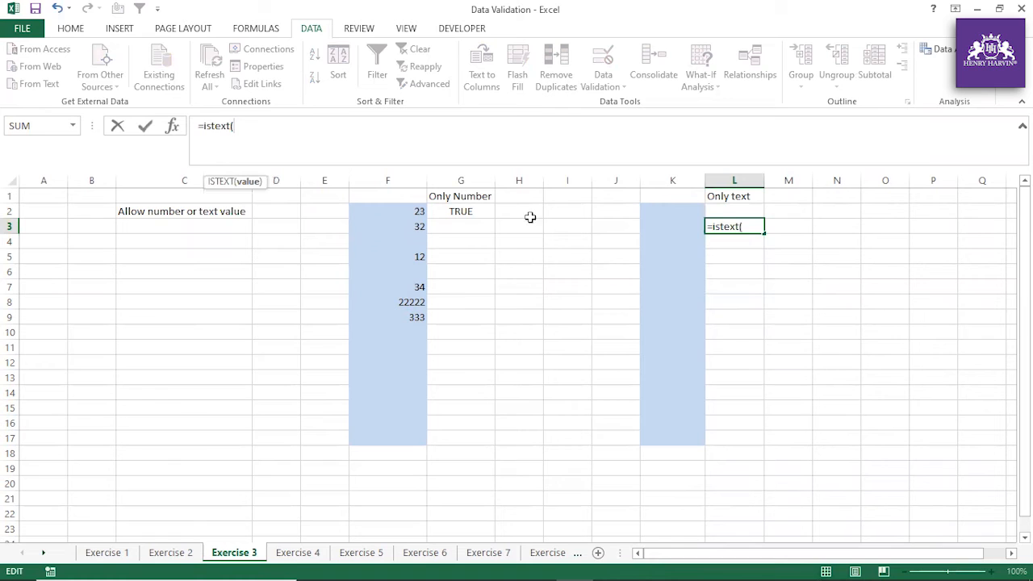
pyautogui.click(683, 210)
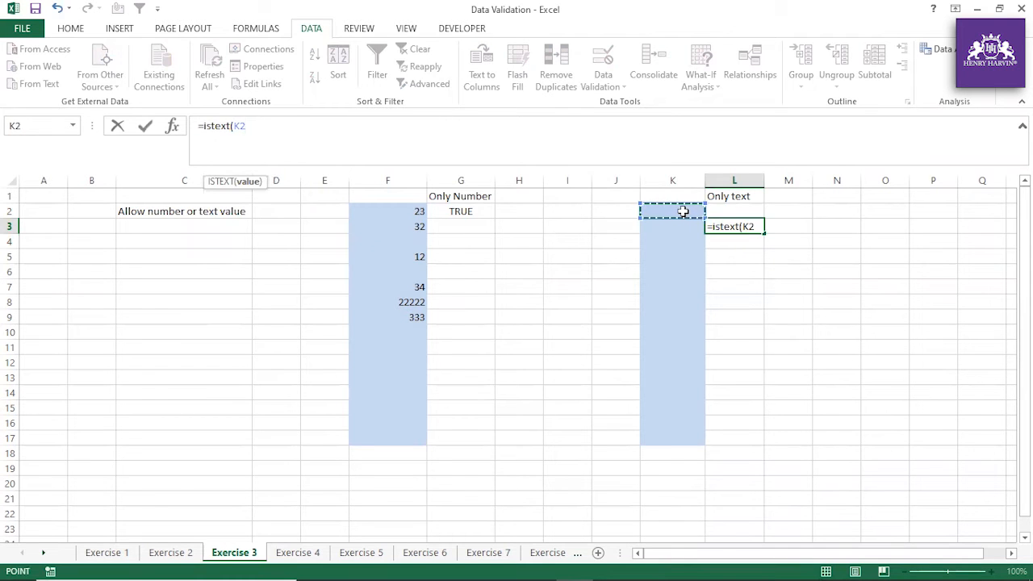
pyautogui.write(')')
pyautogui.press('Return')
# Make the column of the K2 reference absolute in cell L3, giving =ISTEXT($K2)
pyautogui.click(723, 224)
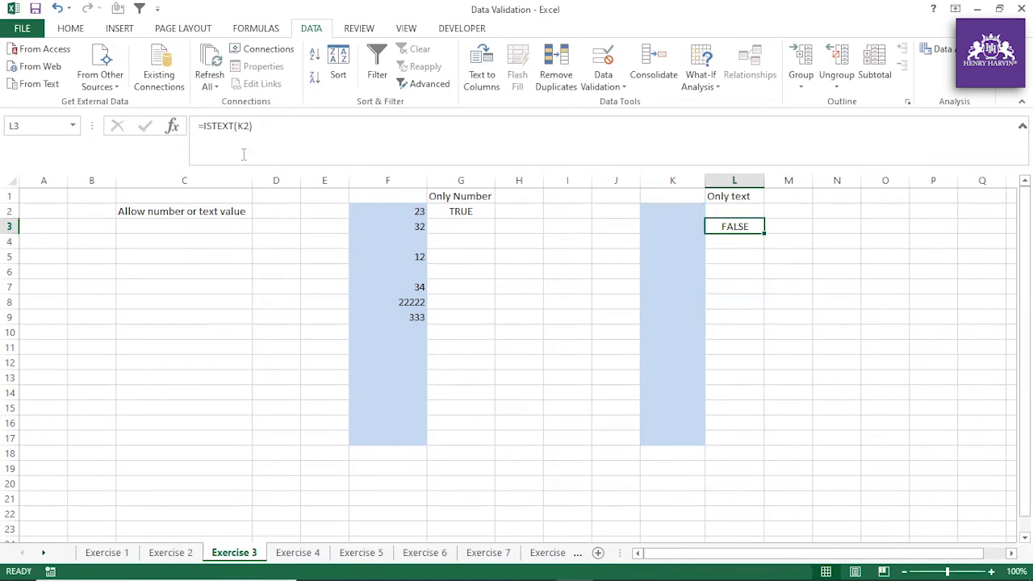
pyautogui.click(244, 126)
pyautogui.doubleClick(242, 125)
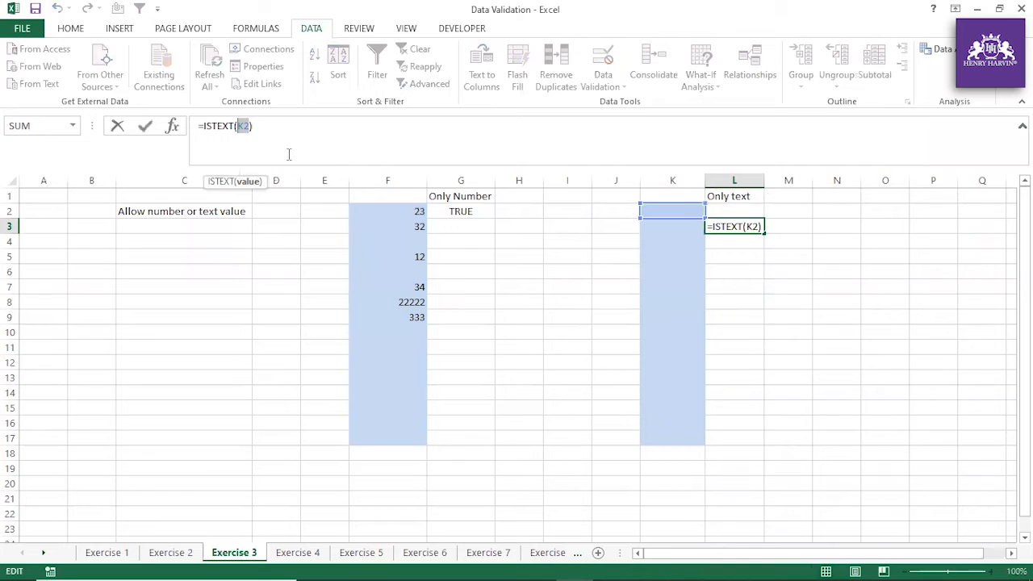
pyautogui.press('F4')
pyautogui.press('F4')
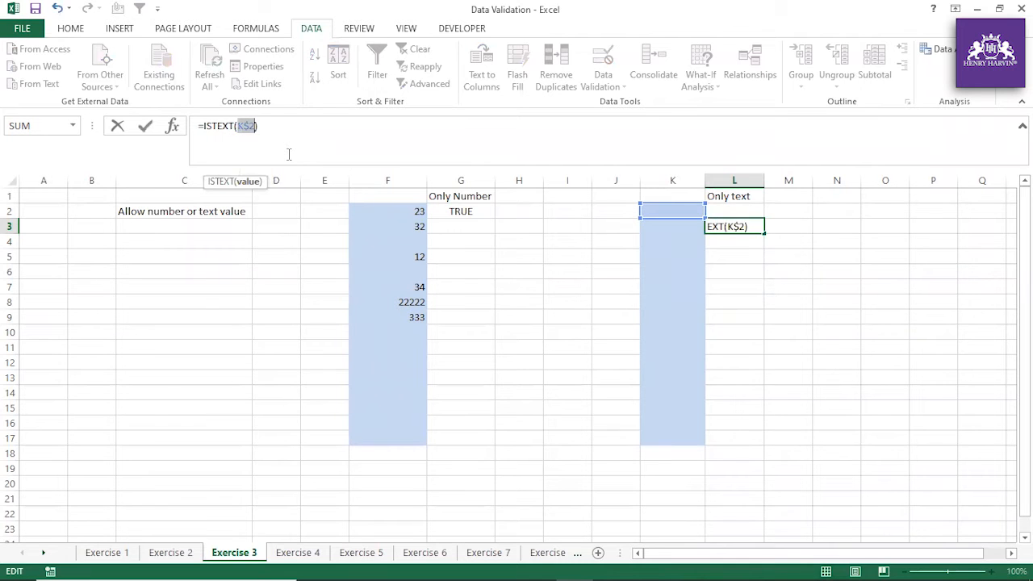
pyautogui.press('Return')
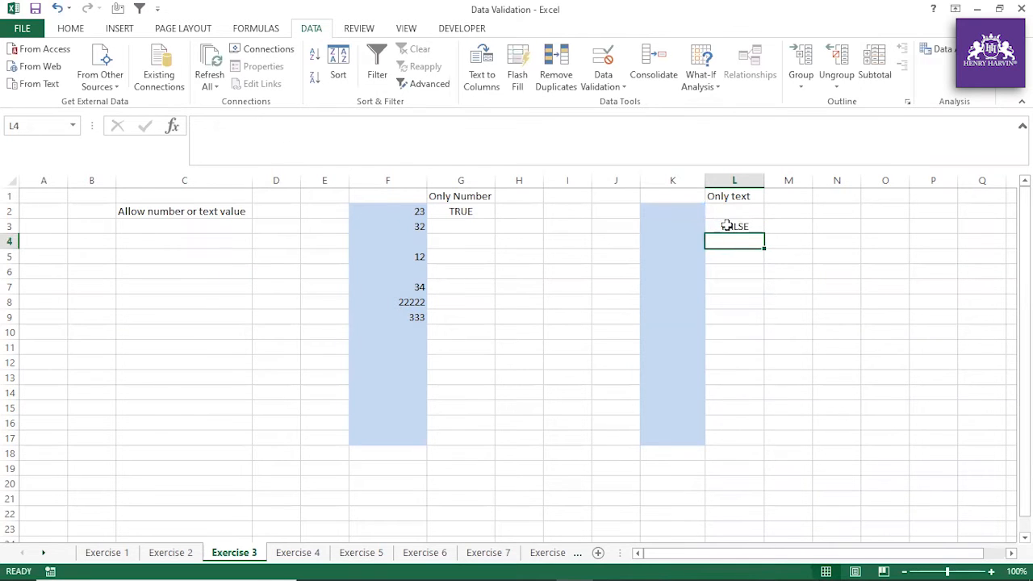
# Copy the text of the ISTEXT formula in cell L3 and leave the cell unedited
pyautogui.click(727, 225)
pyautogui.click(197, 126)
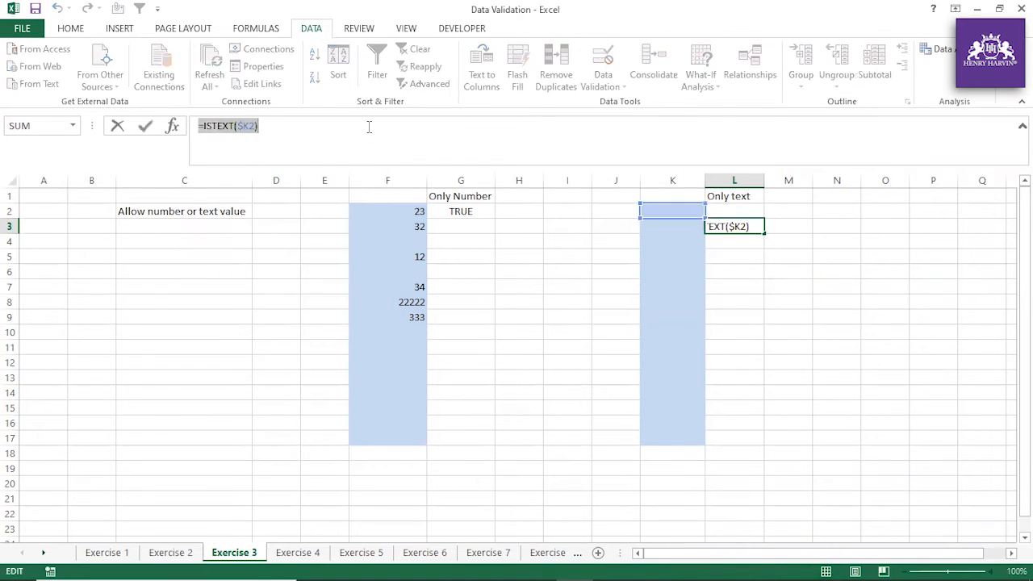
pyautogui.press('Escape')
# Open data validation for cells K2:K17 and set it to allow custom criteria
pyautogui.moveTo(664, 210); pyautogui.dragTo(664, 434)
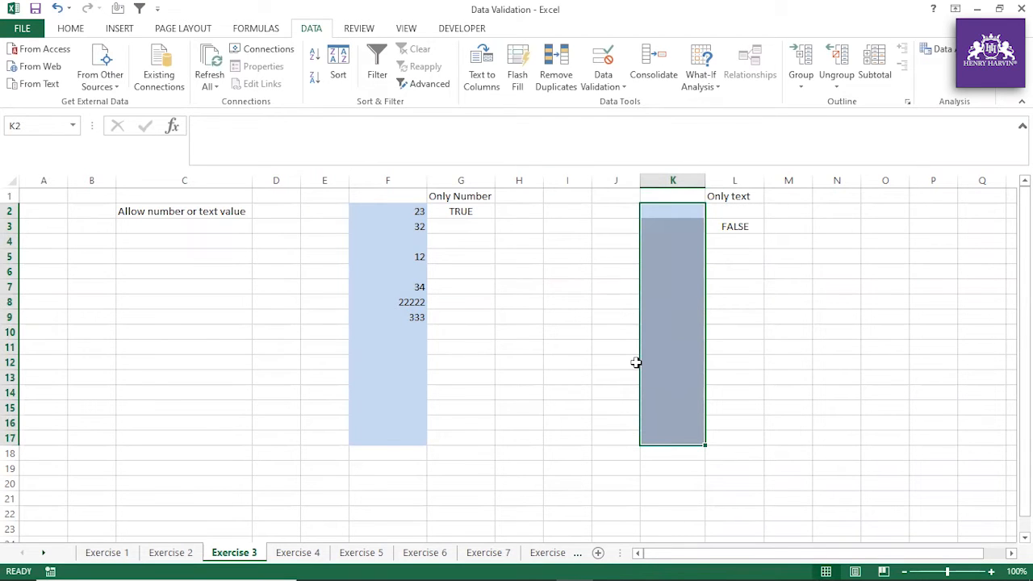
pyautogui.click(76, 30)
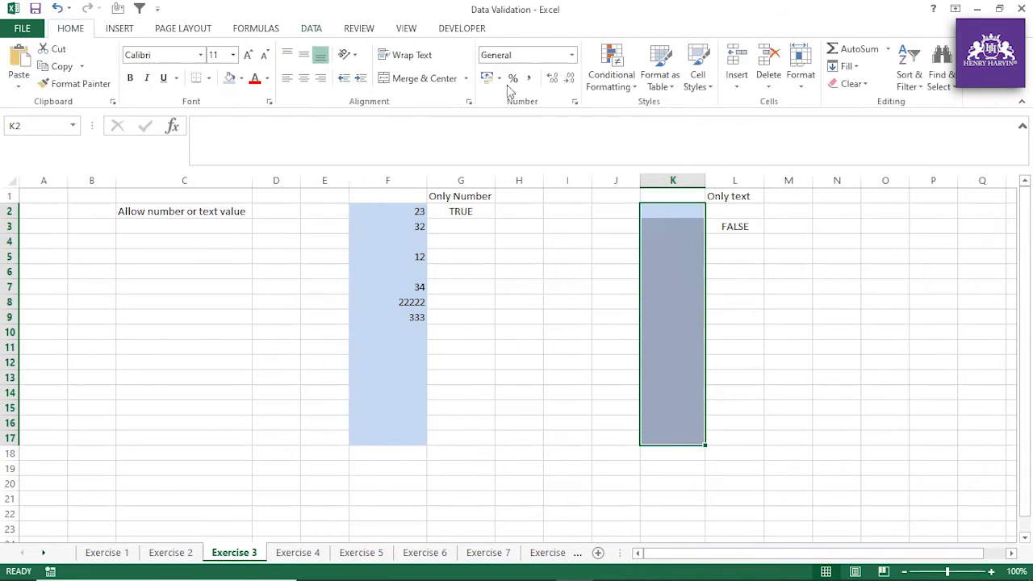
pyautogui.click(310, 33)
pyautogui.click(620, 86)
pyautogui.click(743, 39)
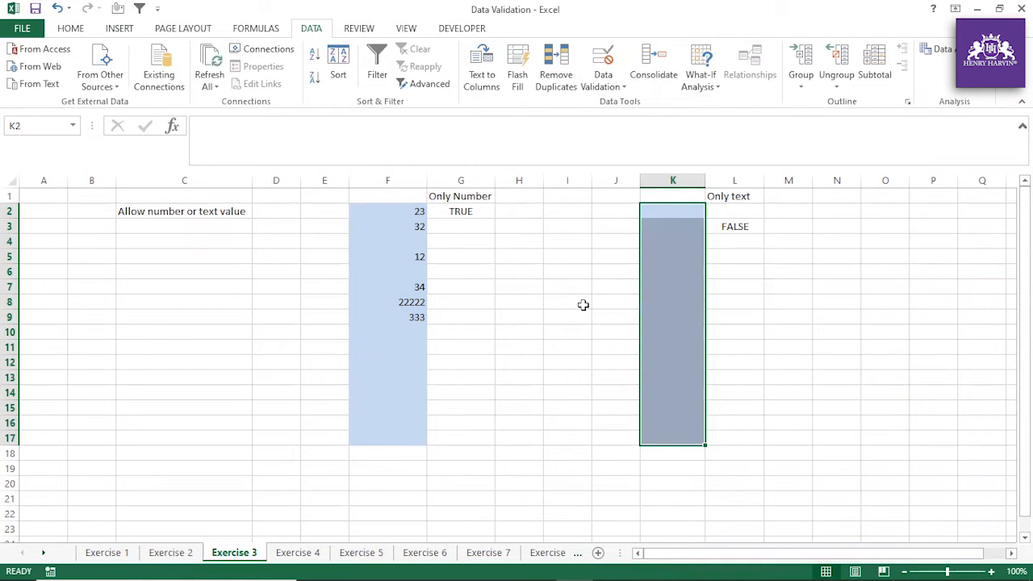
pyautogui.press('alt')
pyautogui.press('d')
pyautogui.press('l')
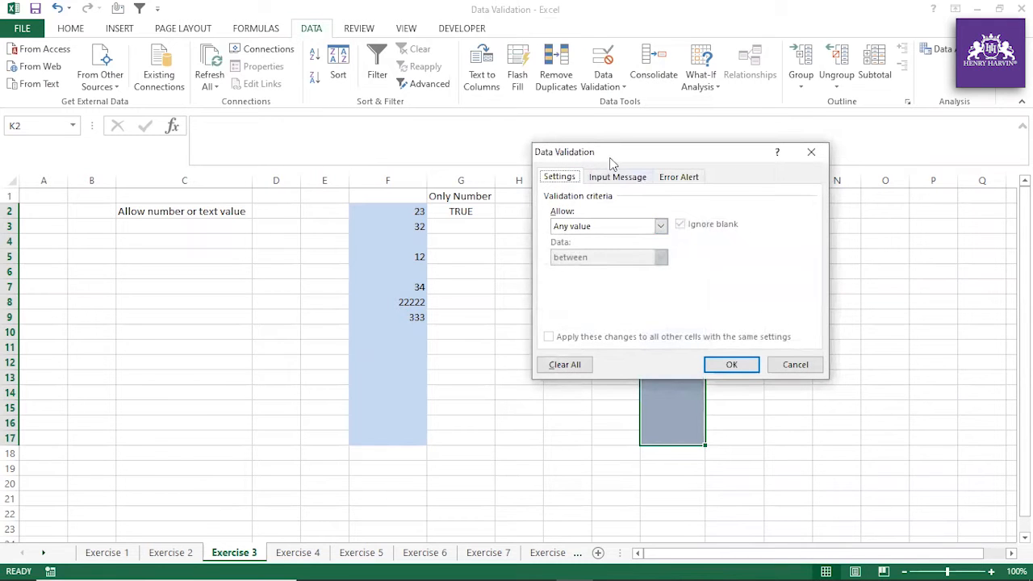
pyautogui.moveTo(592, 158); pyautogui.dragTo(248, 141)
pyautogui.click(317, 210)
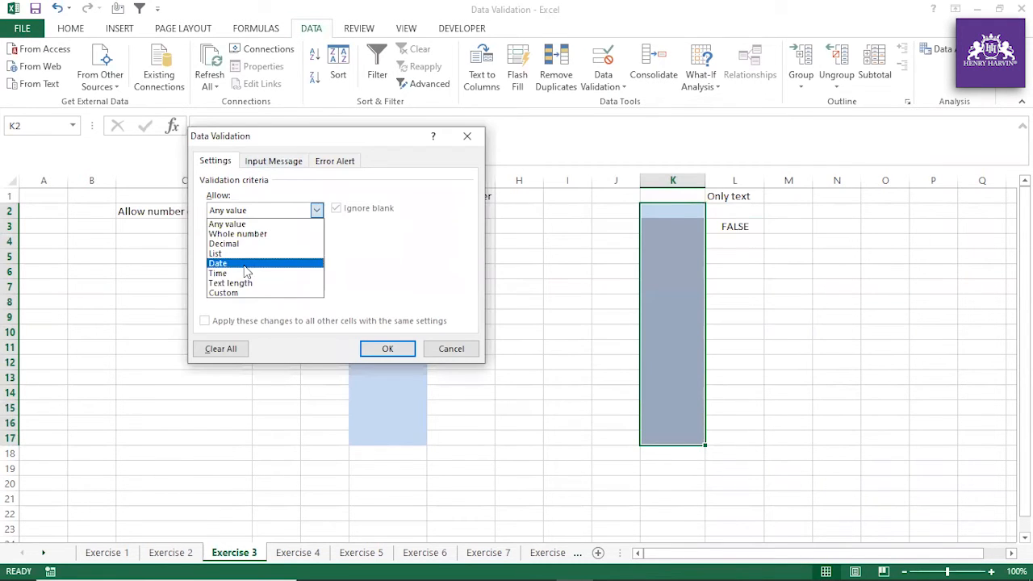
pyautogui.click(240, 294)
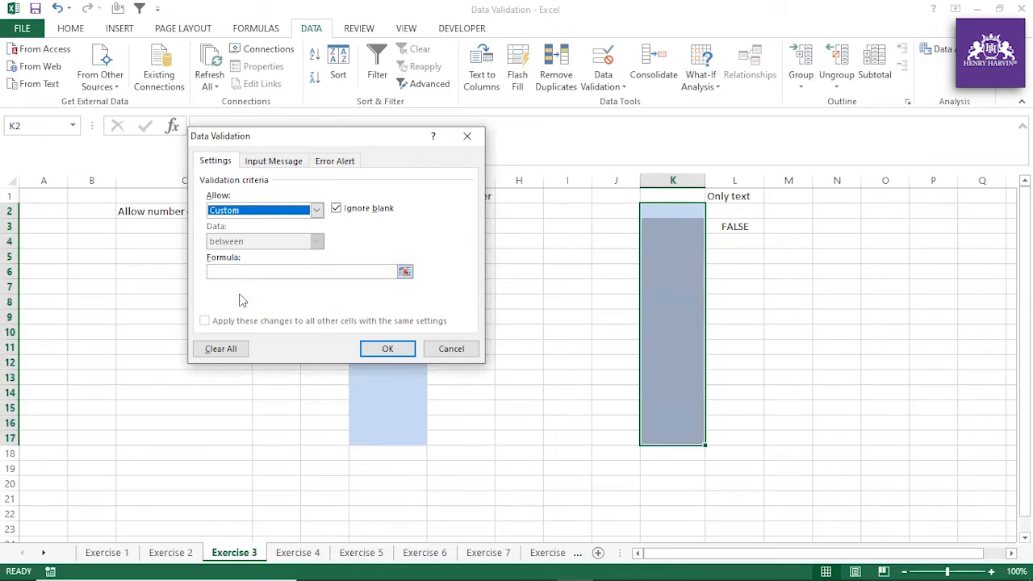
# Use =ISTEXT($K2) as the custom validation formula and apply the rule
pyautogui.click(256, 276)
pyautogui.write('=ISTEXT($K2)')
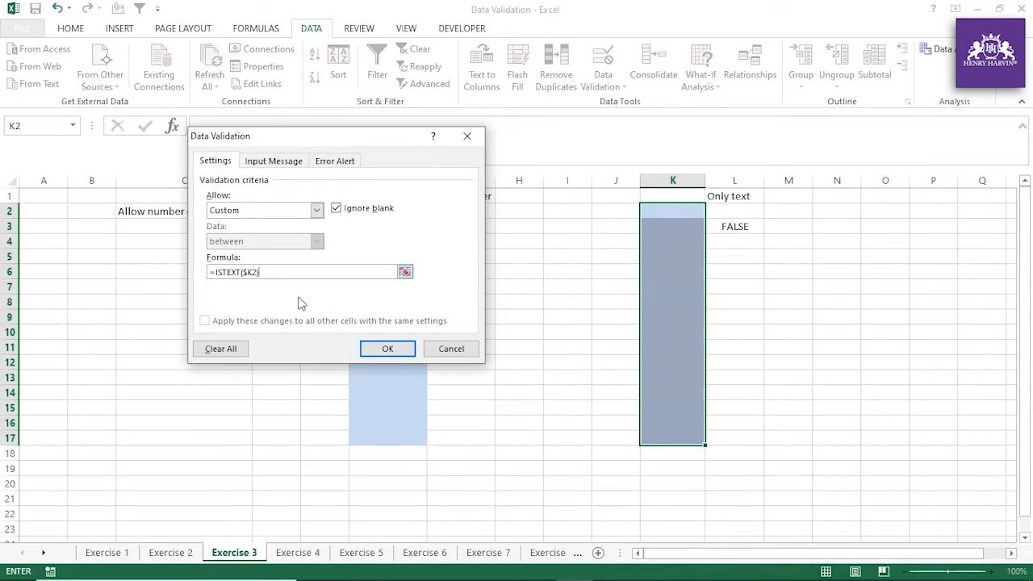
pyautogui.click(391, 352)
pyautogui.write(')')
pyautogui.click(390, 348)
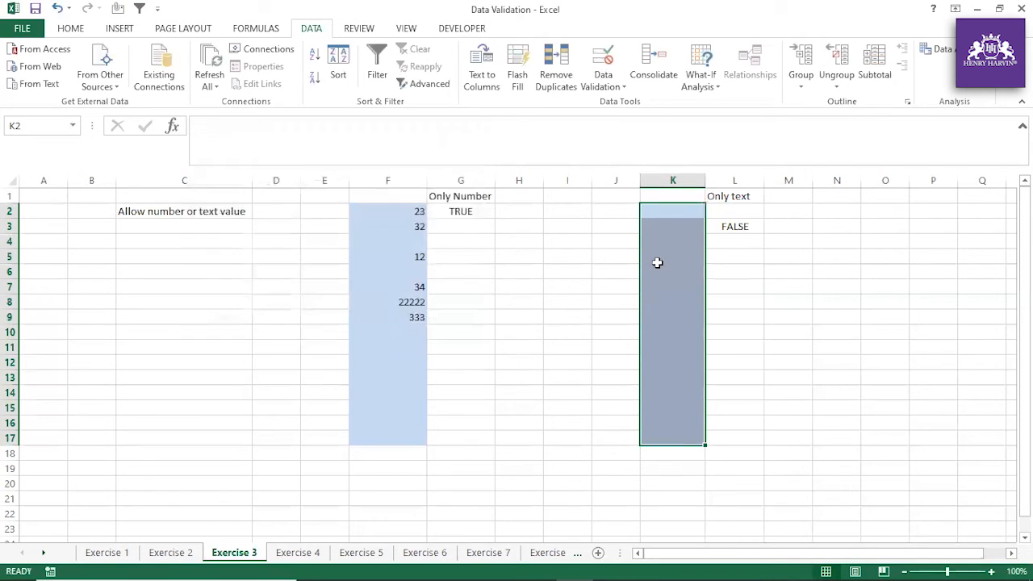
# Try to enter the number 23 in cell K4 and cancel the entry
pyautogui.click(670, 239)
pyautogui.write('23')
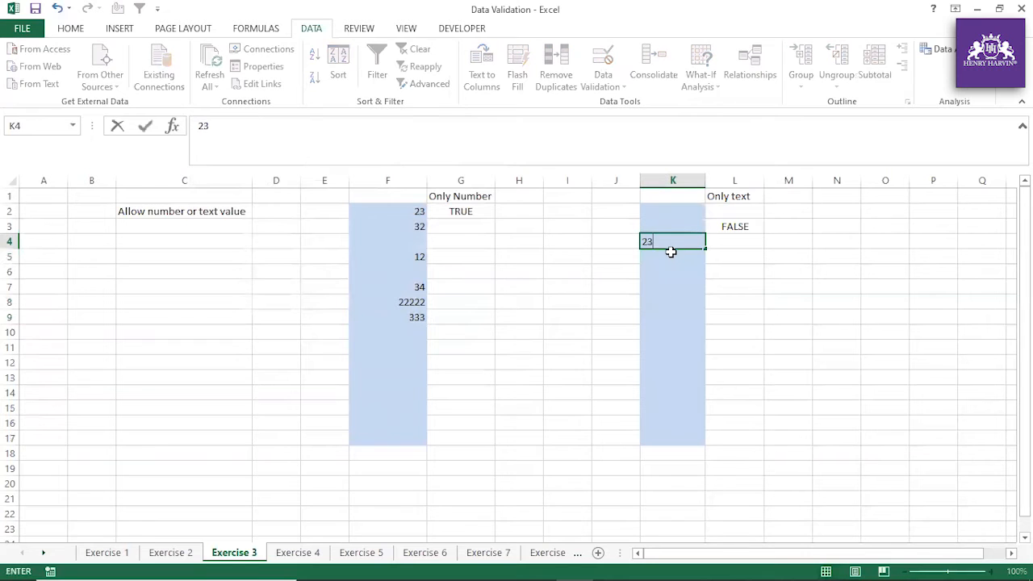
pyautogui.press('Return')
pyautogui.click(517, 328)
# Enter the text rrff in cell K6
pyautogui.click(662, 268)
pyautogui.write('rrff')
pyautogui.click(698, 338)
# Enter a first name in each of cells K8 and K9
pyautogui.press('Up')
pyautogui.press('Up')
pyautogui.press('Up')
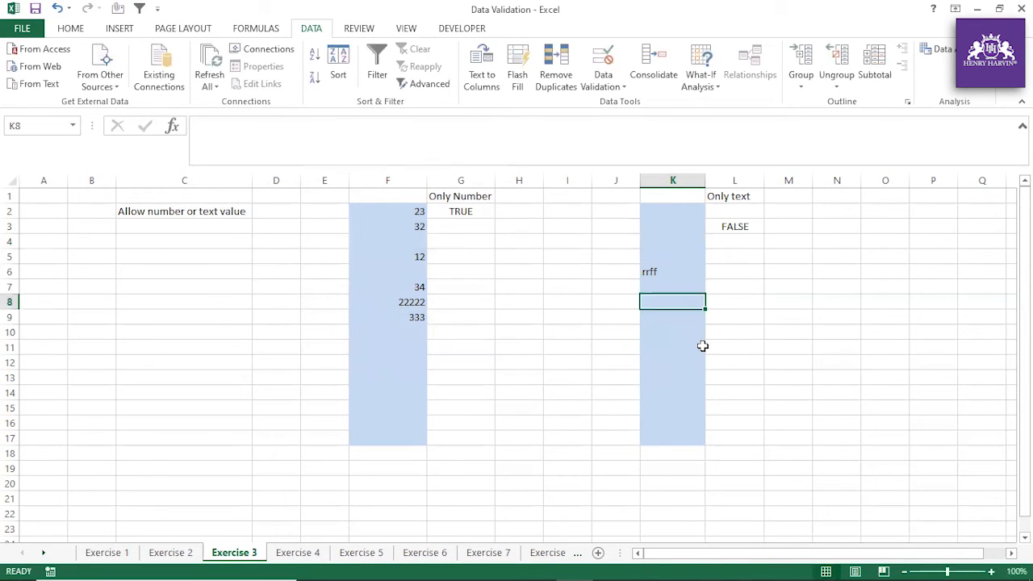
pyautogui.write('amit')
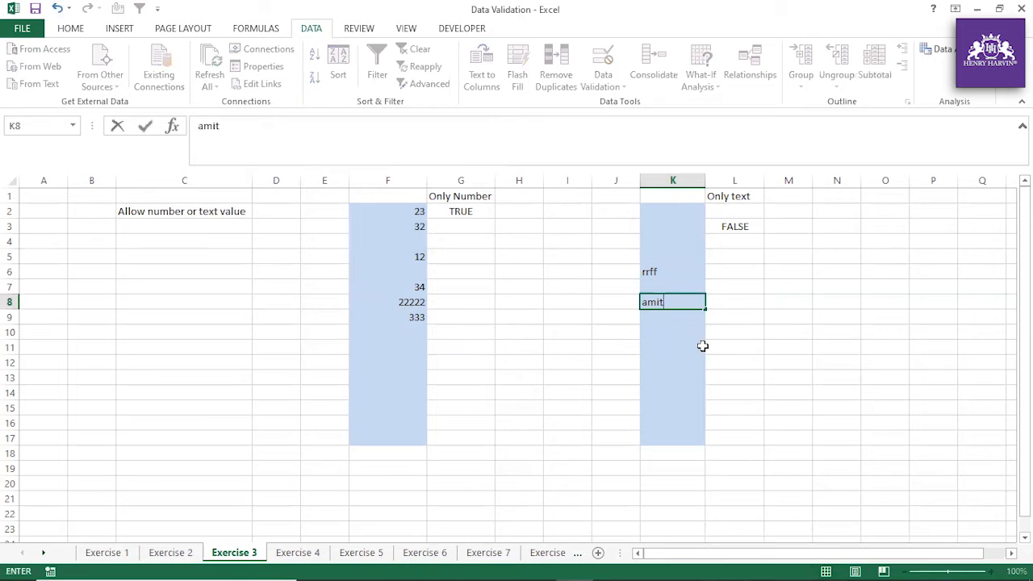
pyautogui.click(671, 316)
pyautogui.write('Sam')
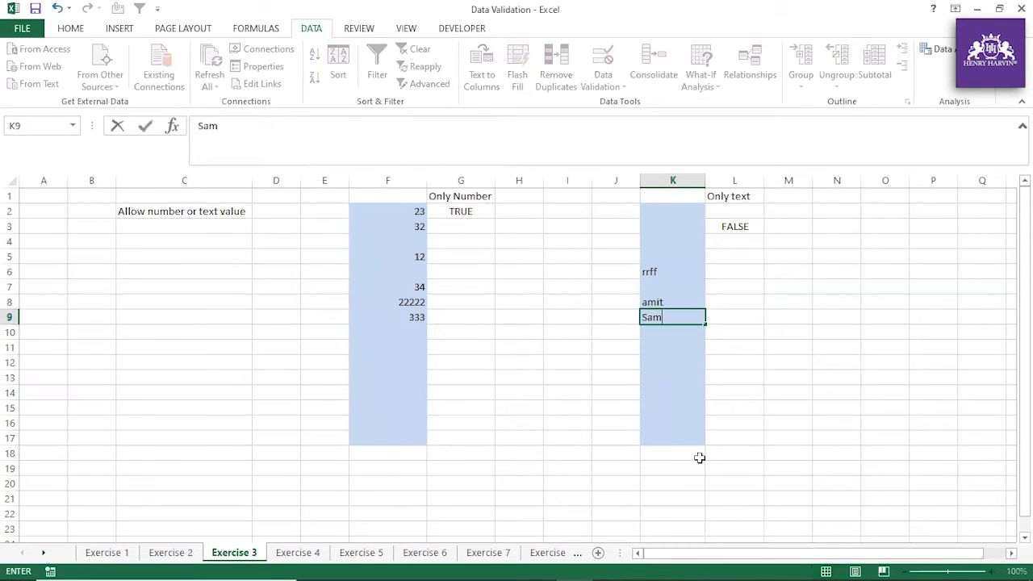
pyautogui.click(754, 421)
# Enter a first name in each of cells K10 and K11
pyautogui.click(659, 333)
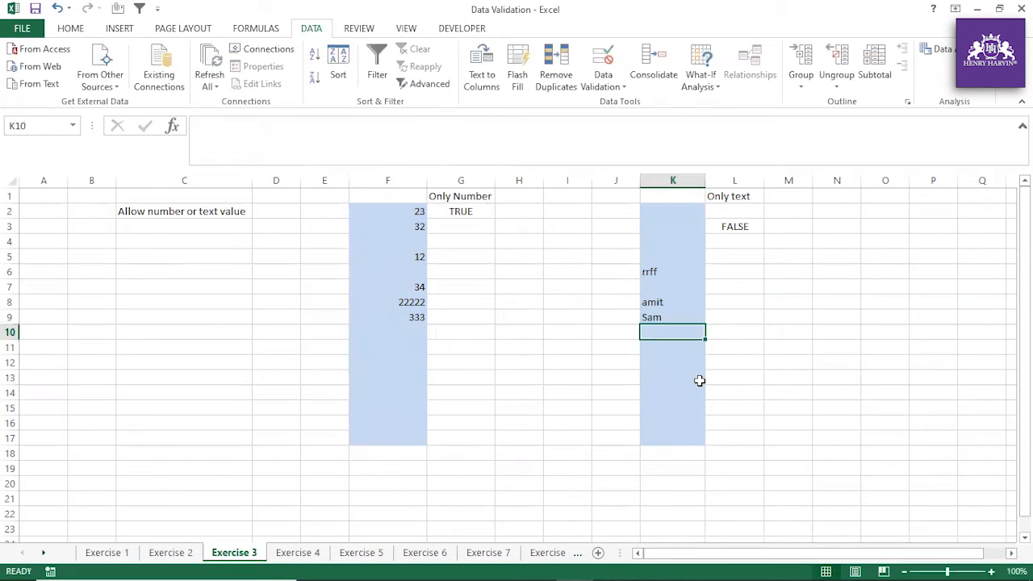
pyautogui.write('Ravi')
pyautogui.click(774, 380)
pyautogui.click(674, 335)
pyautogui.click(676, 347)
pyautogui.write('Viki')
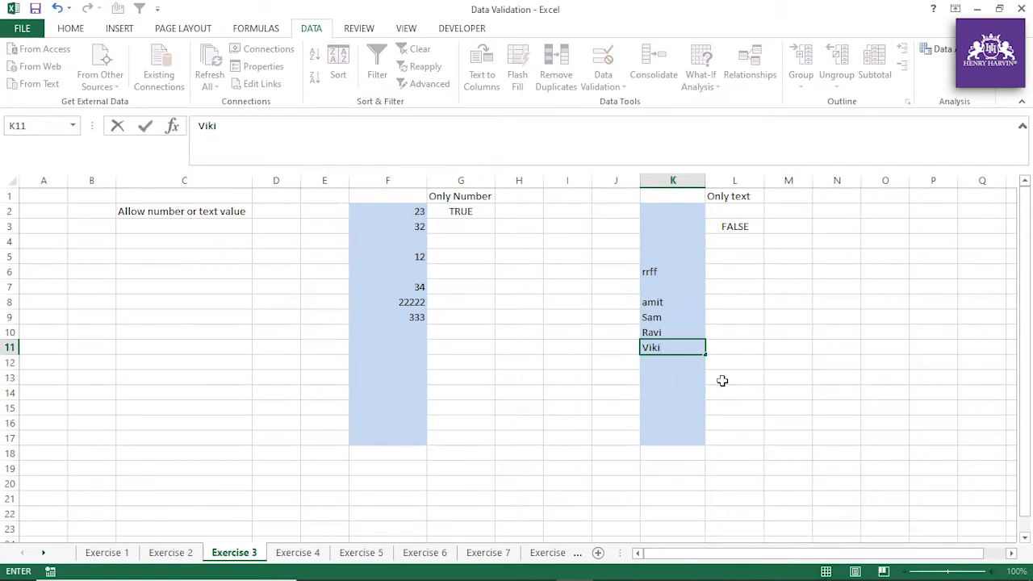
pyautogui.click(722, 380)
# Enter a first name in each of cells K12 and K13
pyautogui.click(646, 364)
pyautogui.write('Sy')
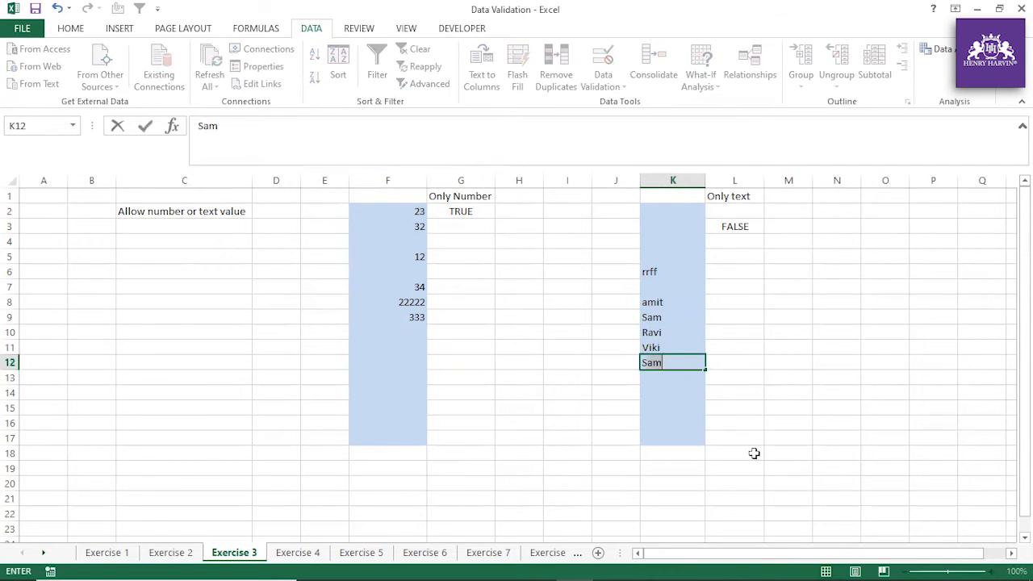
pyautogui.write('lvie')
pyautogui.click(680, 376)
pyautogui.write('Mat')
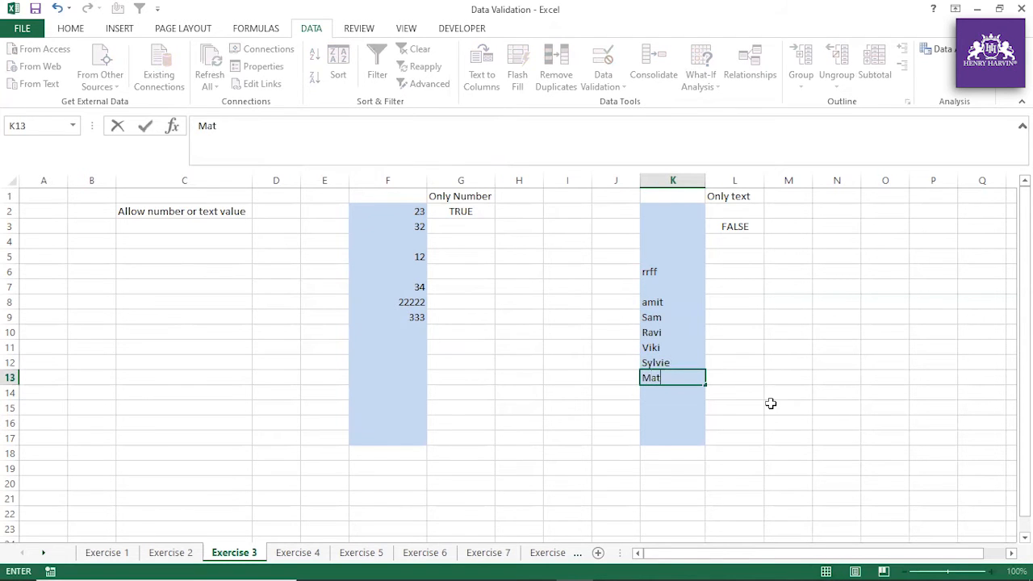
pyautogui.click(974, 377)
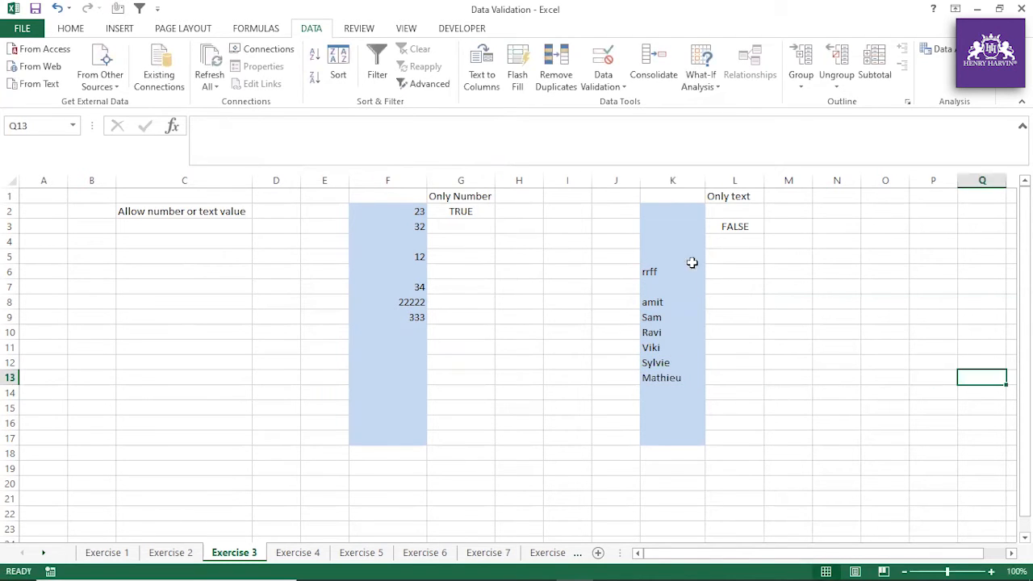
# Try to enter the number 345 in cell K4 and cancel the entry
pyautogui.click(662, 243)
pyautogui.write('345')
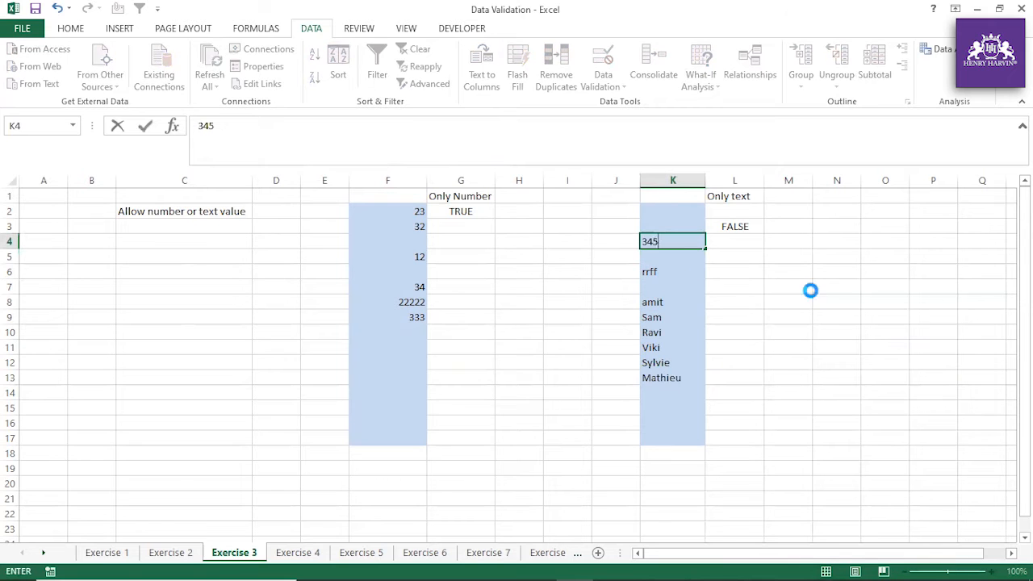
pyautogui.press('Return')
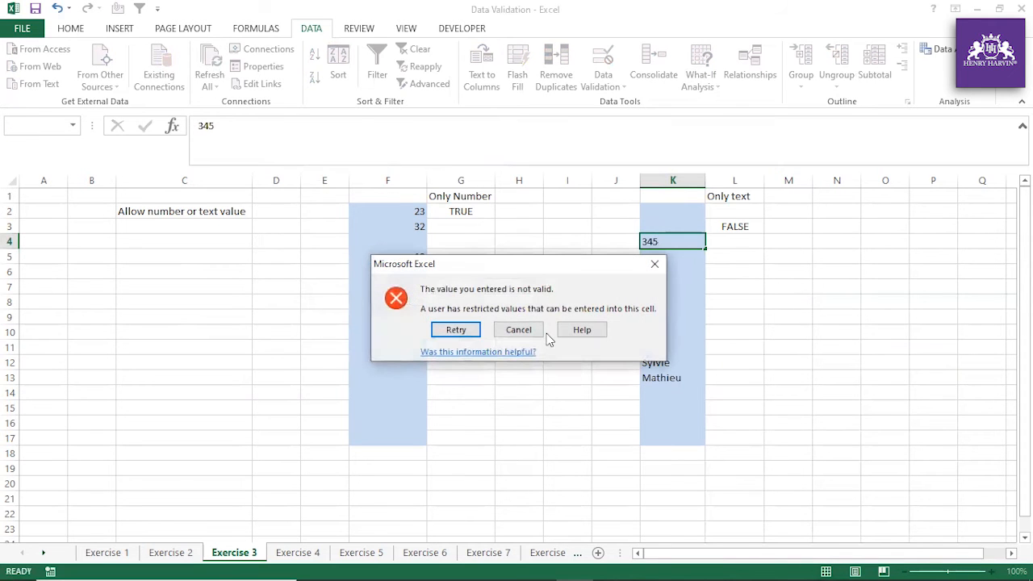
pyautogui.click(504, 331)
pyautogui.click(731, 302)
# Add an input message to the validation of K2:K17 with title "Only Text" and message "No Numbers are allowed"
pyautogui.moveTo(671, 206); pyautogui.dragTo(667, 435)
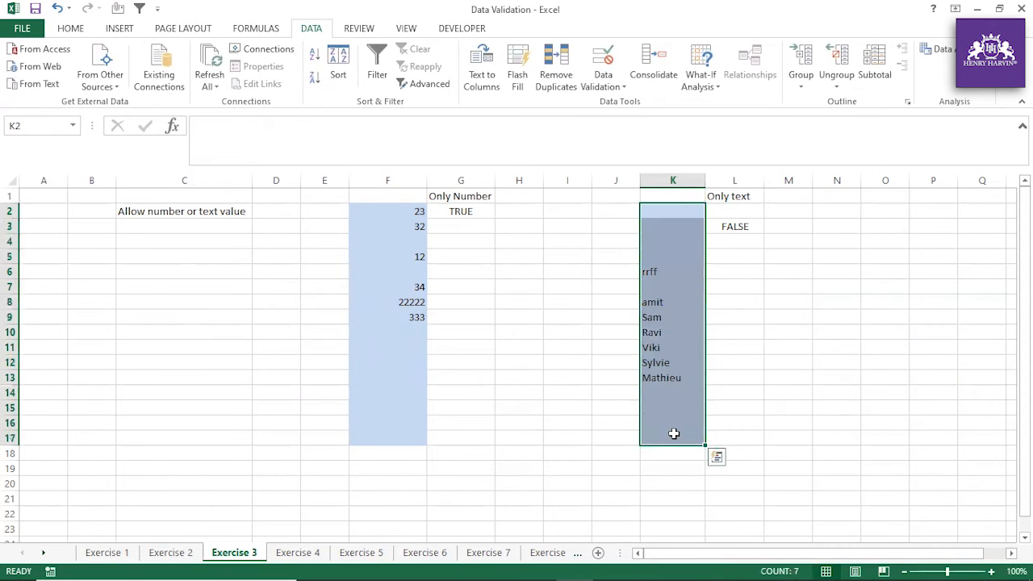
pyautogui.click(604, 80)
pyautogui.click(628, 104)
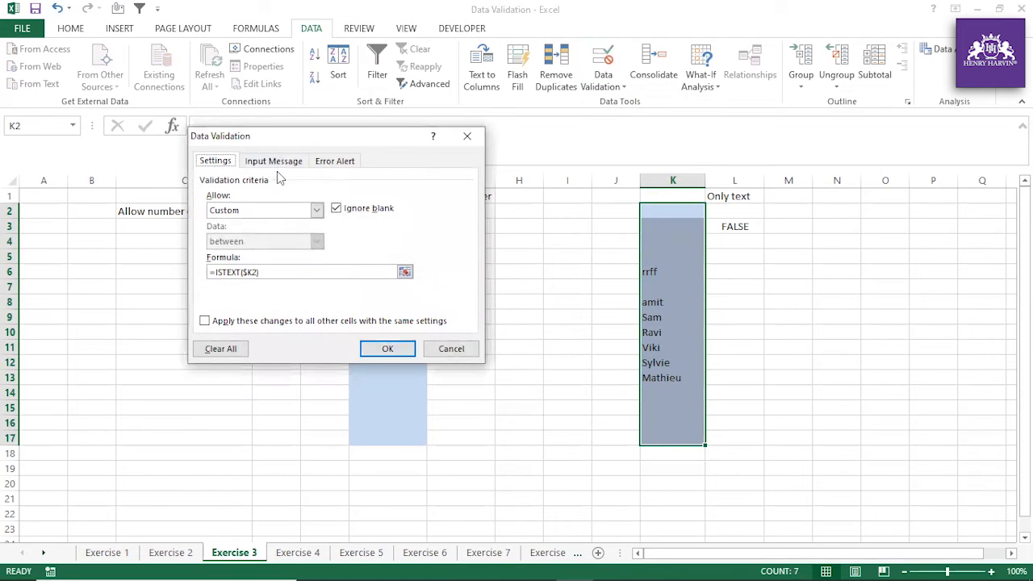
pyautogui.moveTo(284, 147); pyautogui.dragTo(215, 172)
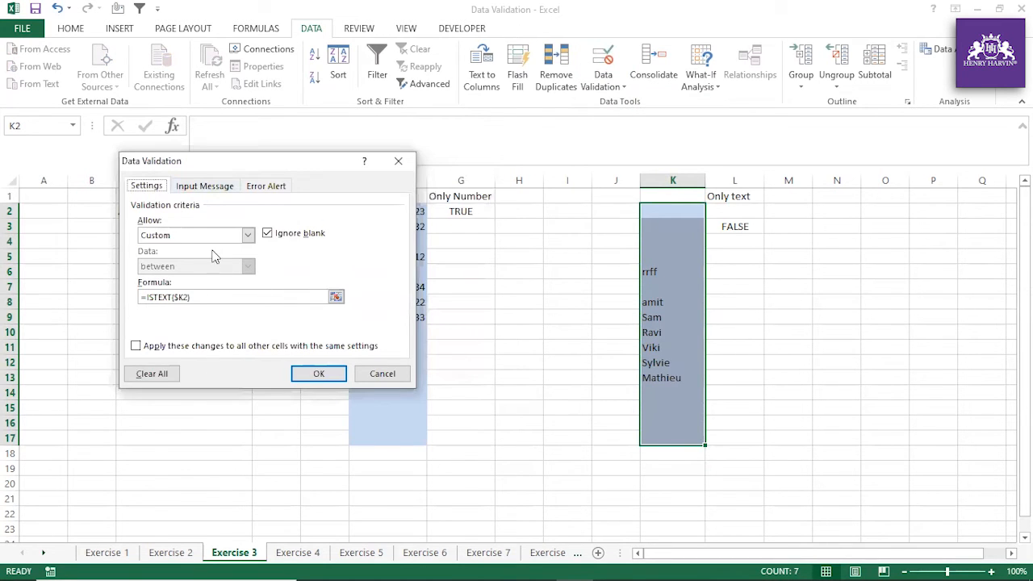
pyautogui.click(205, 186)
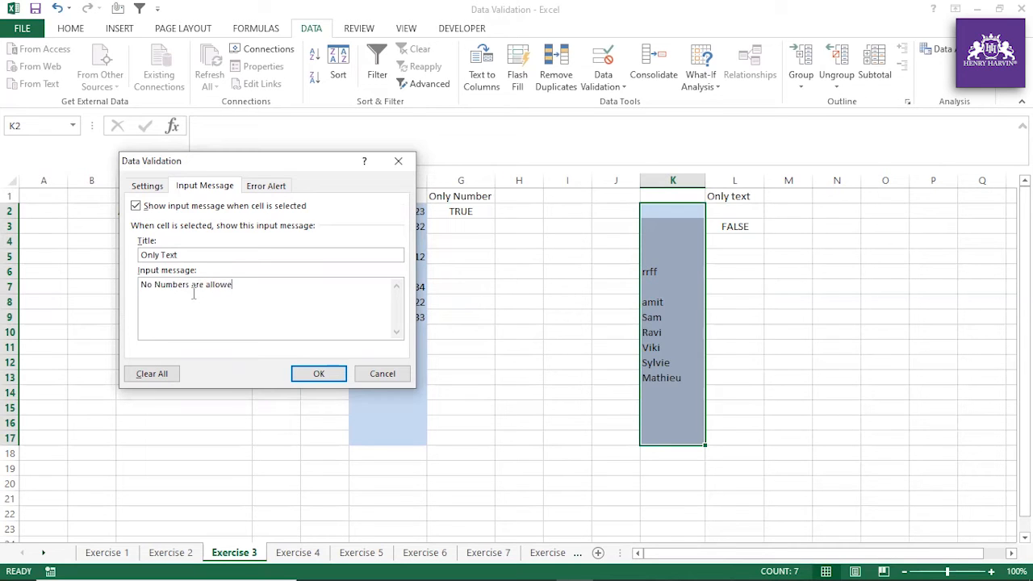
# Set the Stop error alert for K2:K17 to title "Opps !" and message "No Number is allowed", and apply the validation
pyautogui.click(266, 186)
pyautogui.click(305, 256)
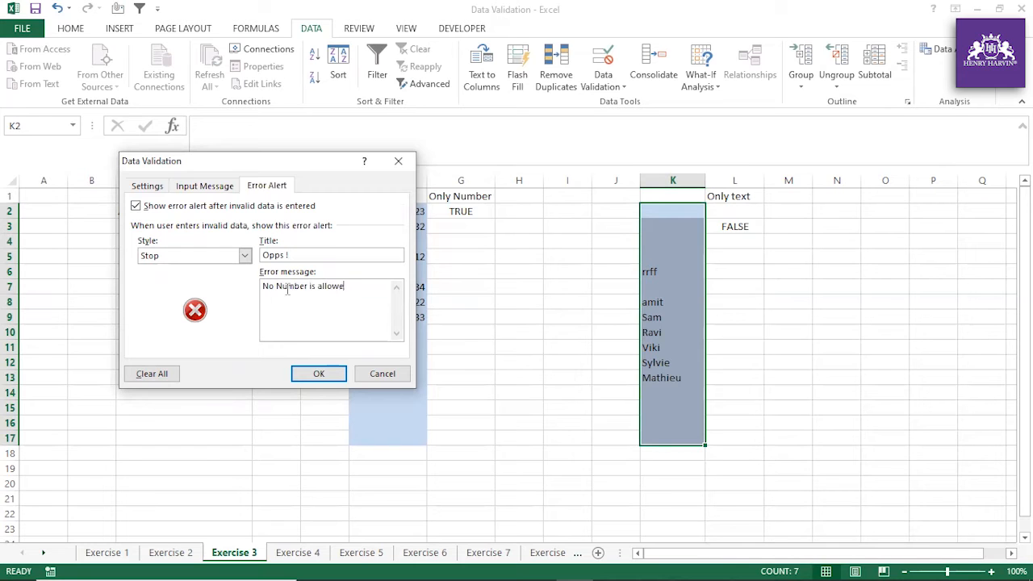
pyautogui.click(318, 376)
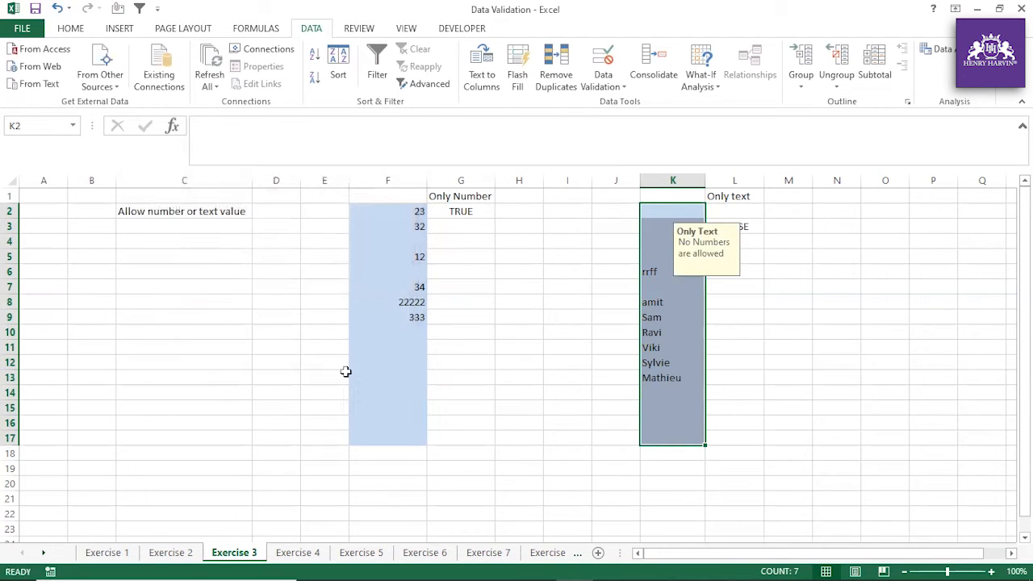
# Clear all entries from the text-only range K2:K17
pyautogui.click(788, 347)
pyautogui.moveTo(672, 212); pyautogui.dragTo(667, 433)
pyautogui.press('Delete')
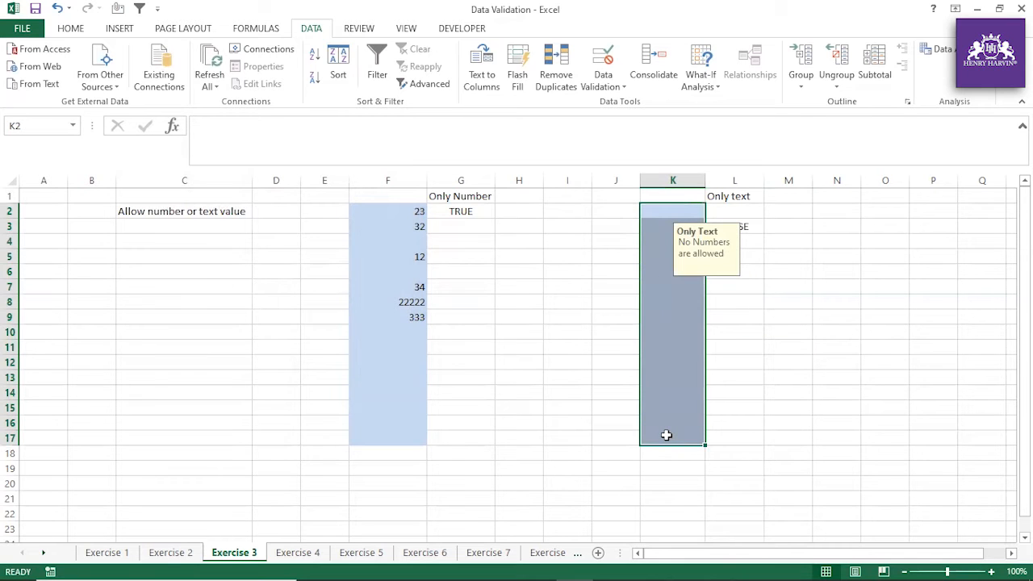
# Try to enter the number 234 in cell K3 and cancel the entry
pyautogui.click(773, 378)
pyautogui.click(660, 228)
pyautogui.write('234')
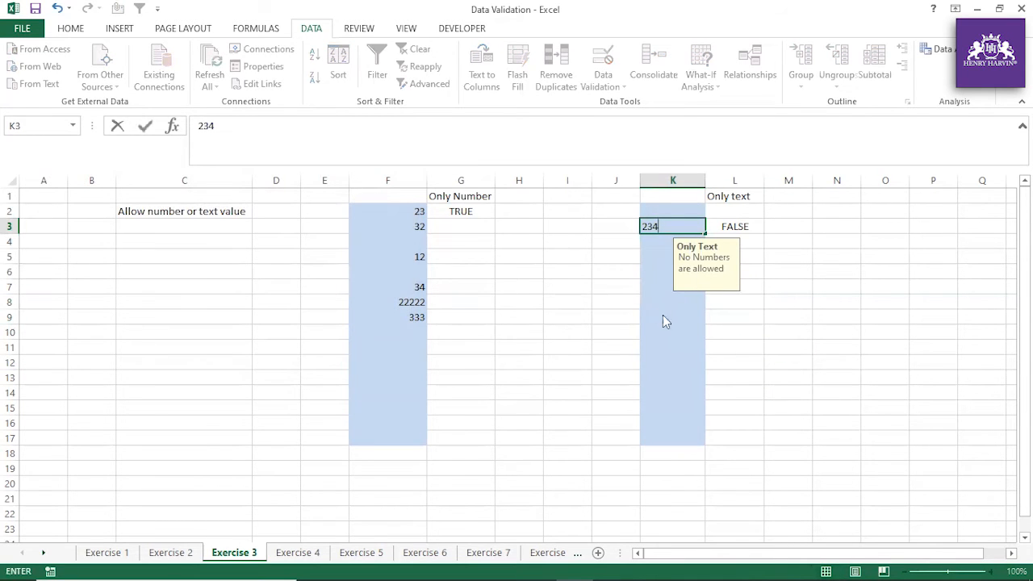
pyautogui.press('Return')
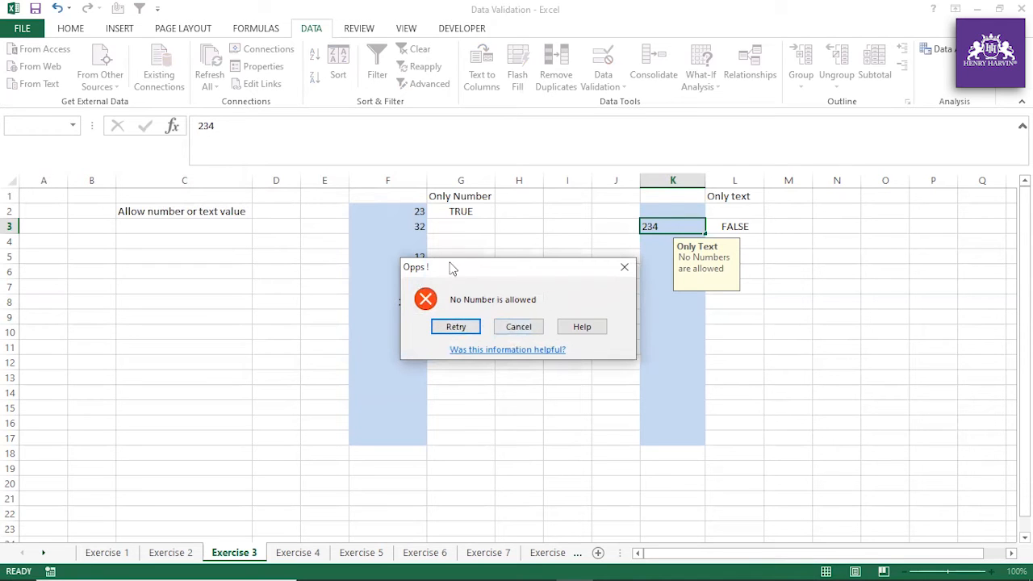
pyautogui.click(519, 327)
# Enter the text "wer" in cell K8 and "trt" in cell K11
pyautogui.click(673, 300)
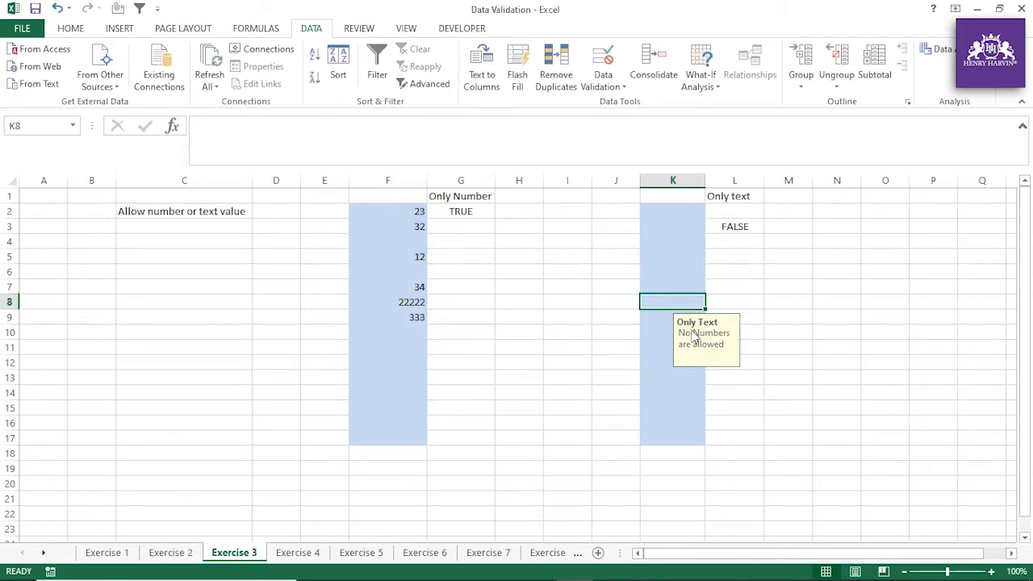
pyautogui.write('wer')
pyautogui.click(660, 363)
pyautogui.click(673, 344)
pyautogui.write('trt')
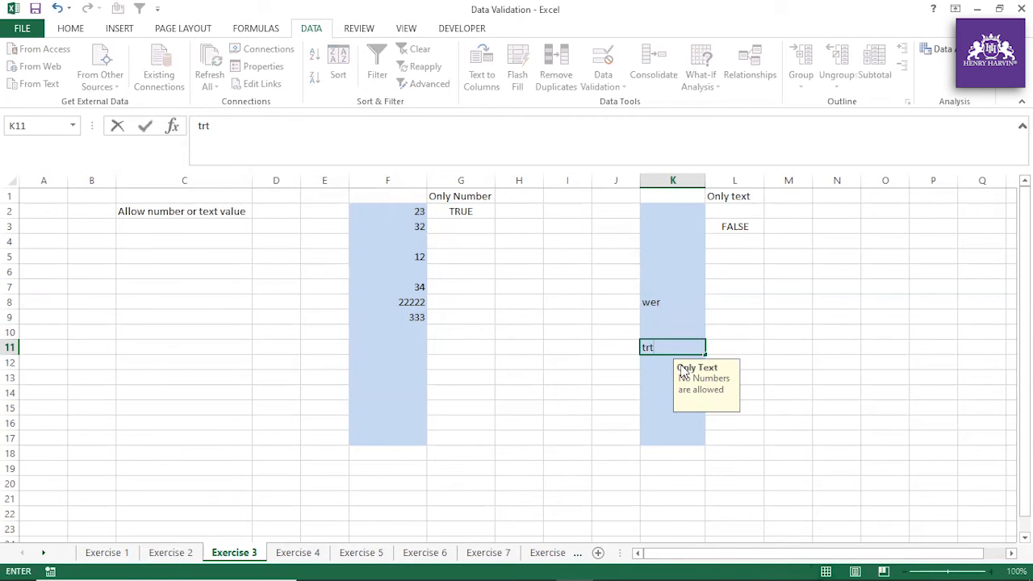
# Enter the text "hjbhj" in cell K13 and "happy" in cell K14
pyautogui.click(784, 347)
pyautogui.click(664, 376)
pyautogui.write('hjbhj')
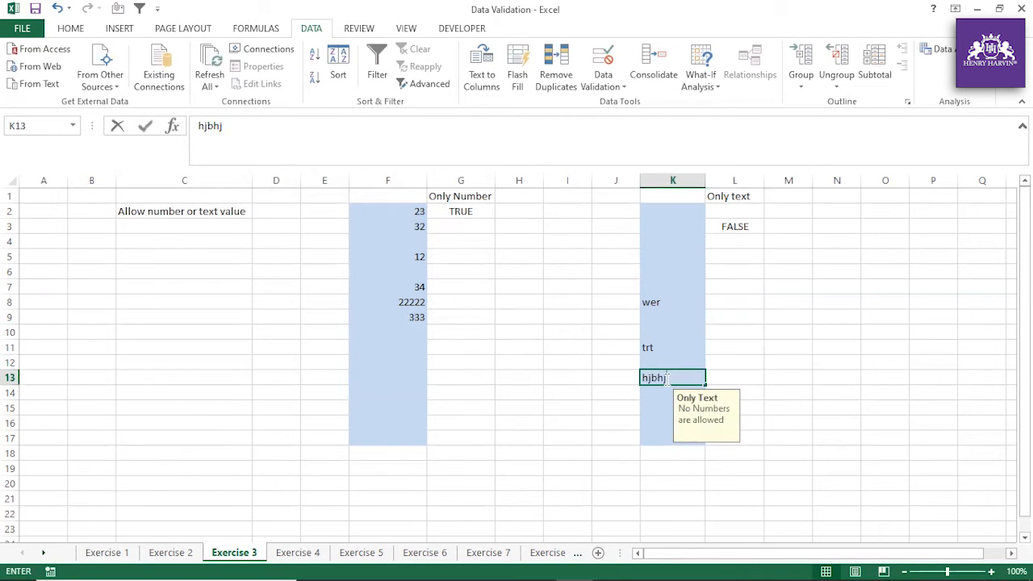
pyautogui.click(650, 392)
pyautogui.write('hjbhj')
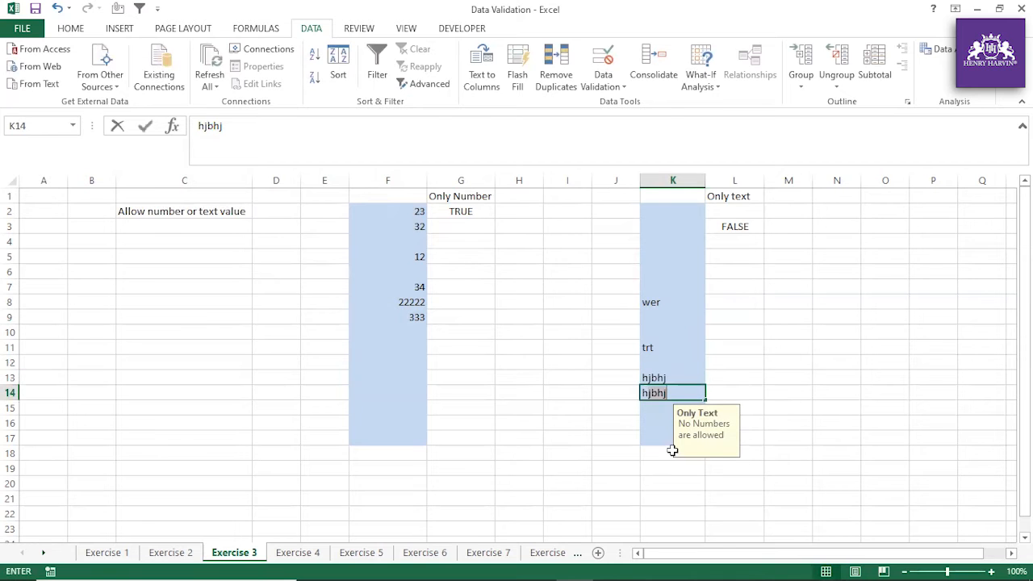
pyautogui.write('appy')
# Enter the text "sad" in cell K15 and "Jovial" in cell K16
pyautogui.click(657, 414)
pyautogui.write('sad')
pyautogui.click(651, 424)
pyautogui.write('Jovial')
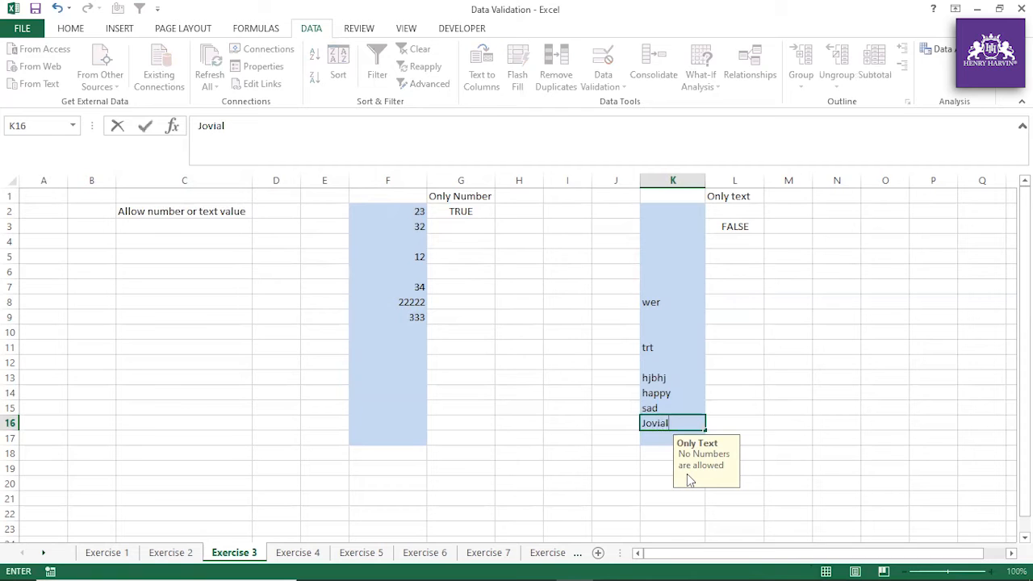
# Try to enter the number 123 in cell K10 and cancel the entry
pyautogui.click(788, 375)
pyautogui.click(654, 326)
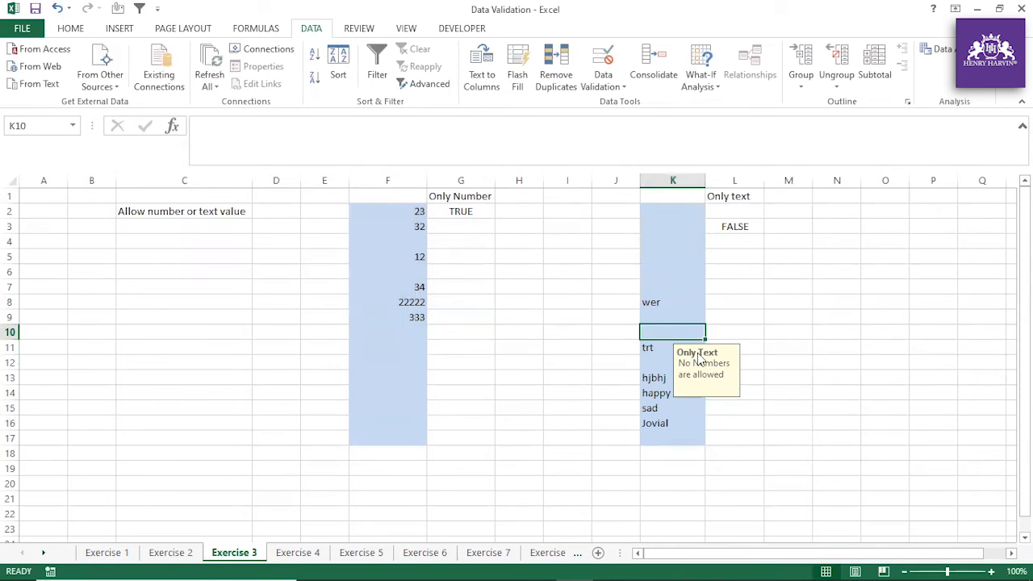
pyautogui.write('123')
pyautogui.click(793, 348)
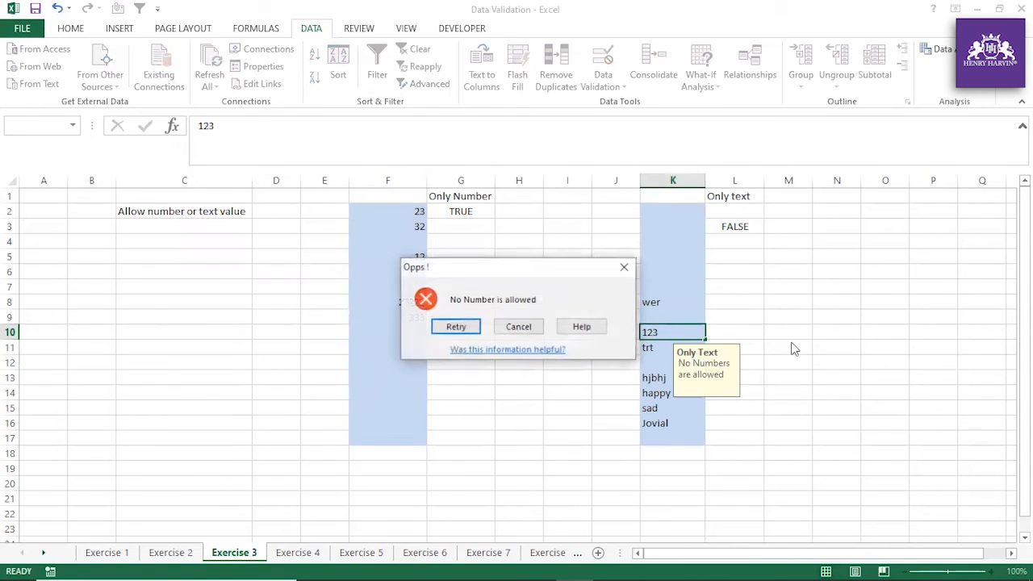
pyautogui.click(521, 329)
pyautogui.click(549, 375)
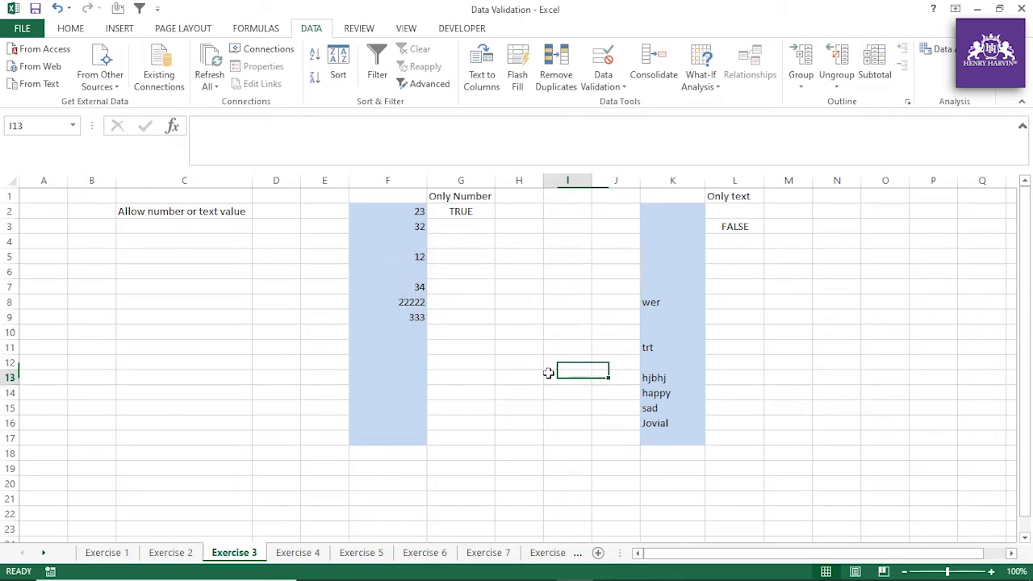
# Examine the input message on several empty cells of the text-only column K
pyautogui.click(662, 228)
pyautogui.click(662, 256)
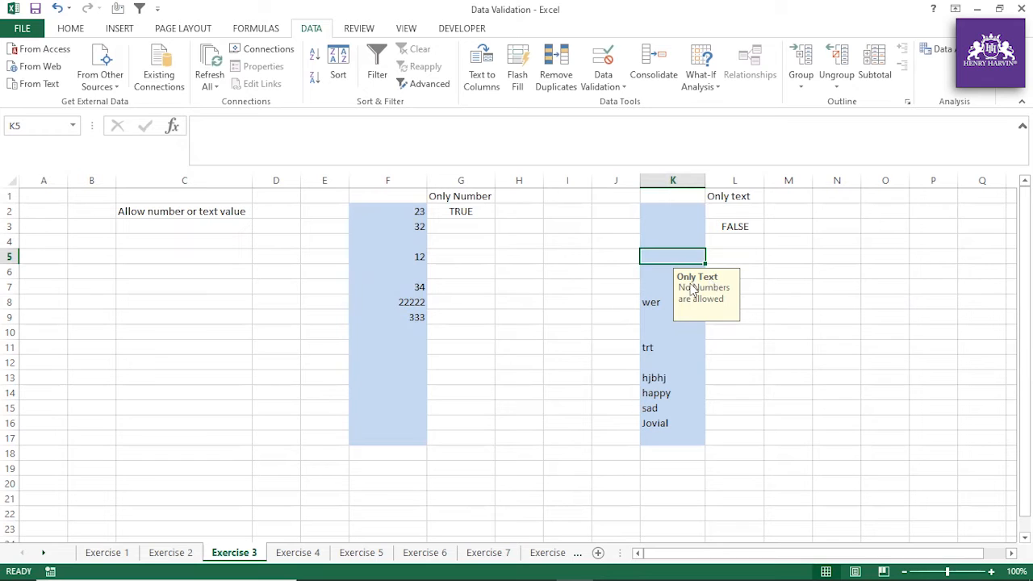
pyautogui.click(691, 341)
pyautogui.click(679, 288)
pyautogui.click(671, 256)
pyautogui.click(672, 273)
# Enter "w" in cell K4 and the mixed value "2w2" in cell K5
pyautogui.click(671, 243)
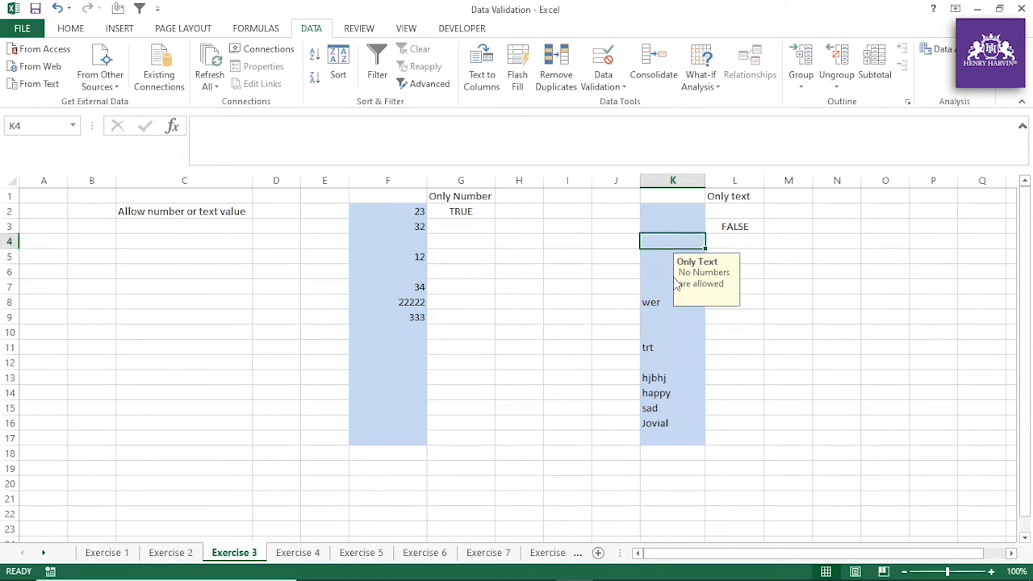
pyautogui.write('w')
pyautogui.click(662, 300)
pyautogui.click(674, 257)
pyautogui.write('2w2')
pyautogui.click(656, 316)
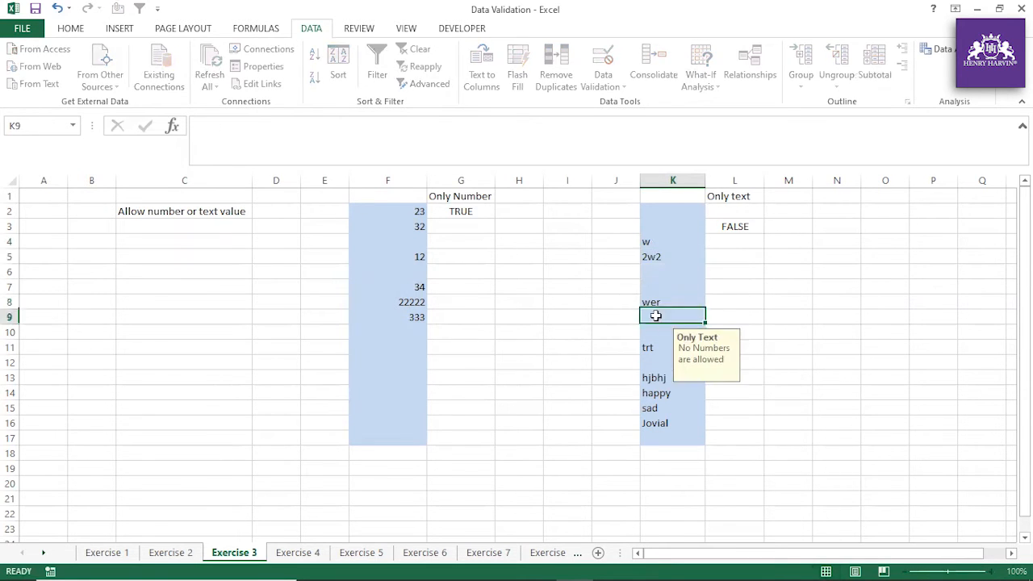
# Change the validation input message of K2:K17 to "No Numbers are allowed please"
pyautogui.moveTo(665, 211); pyautogui.dragTo(659, 440)
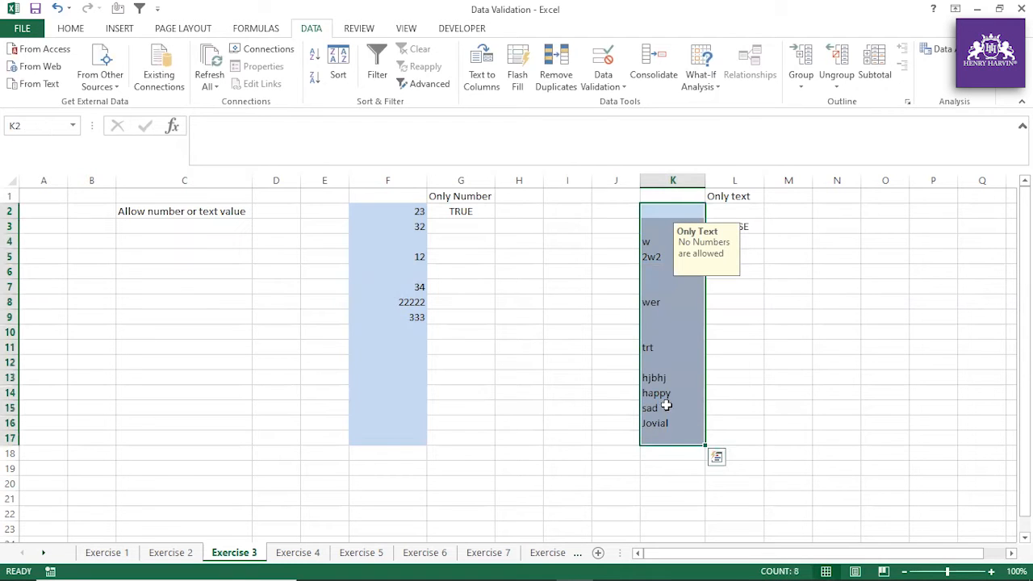
pyautogui.click(604, 81)
pyautogui.click(620, 104)
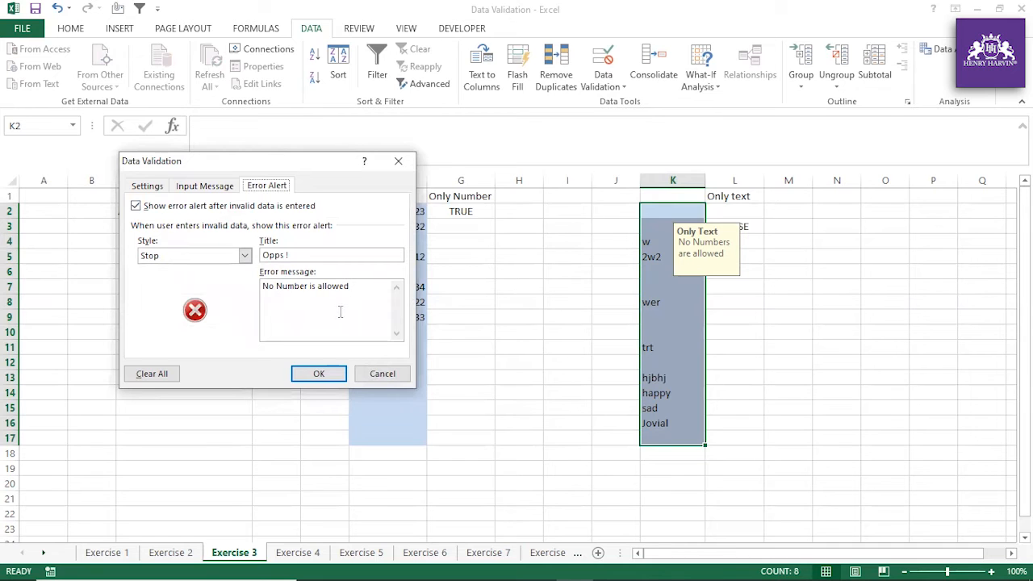
pyautogui.click(220, 187)
pyautogui.click(253, 295)
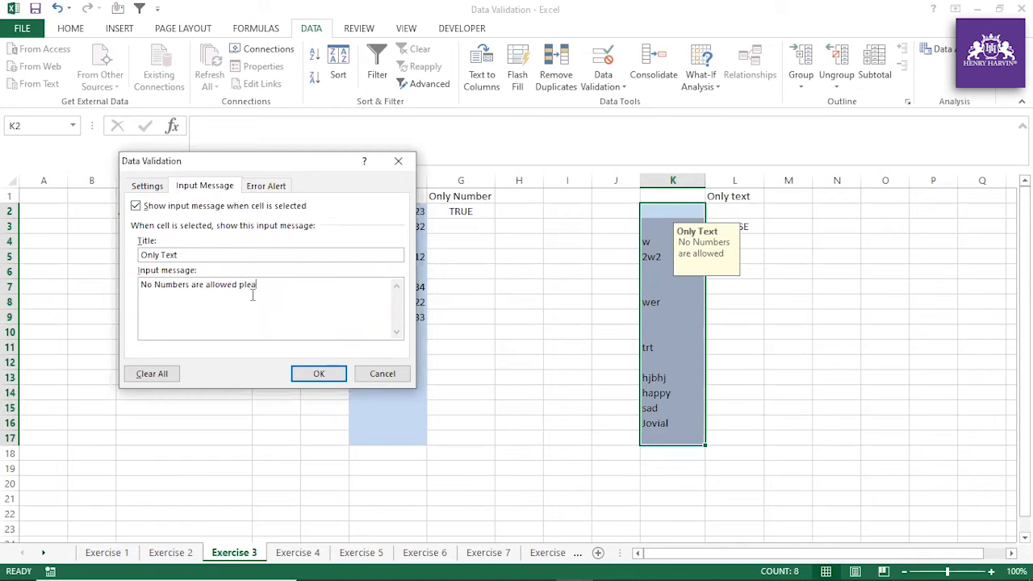
pyautogui.click(320, 378)
# Check the input message on cell K6 and enter the text "ww" in cell K9
pyautogui.click(673, 272)
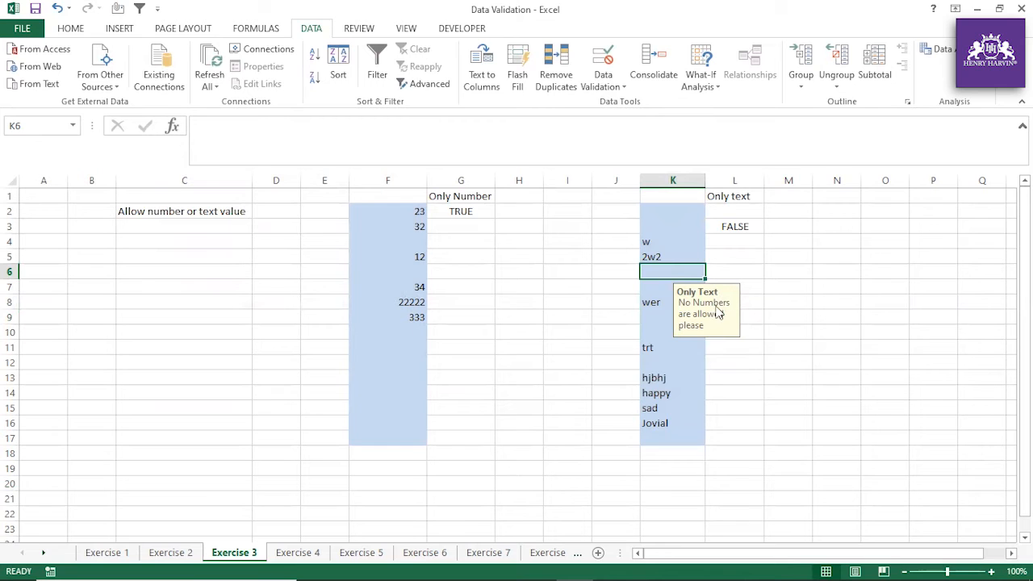
pyautogui.click(695, 373)
pyautogui.click(676, 318)
pyautogui.write('wer')
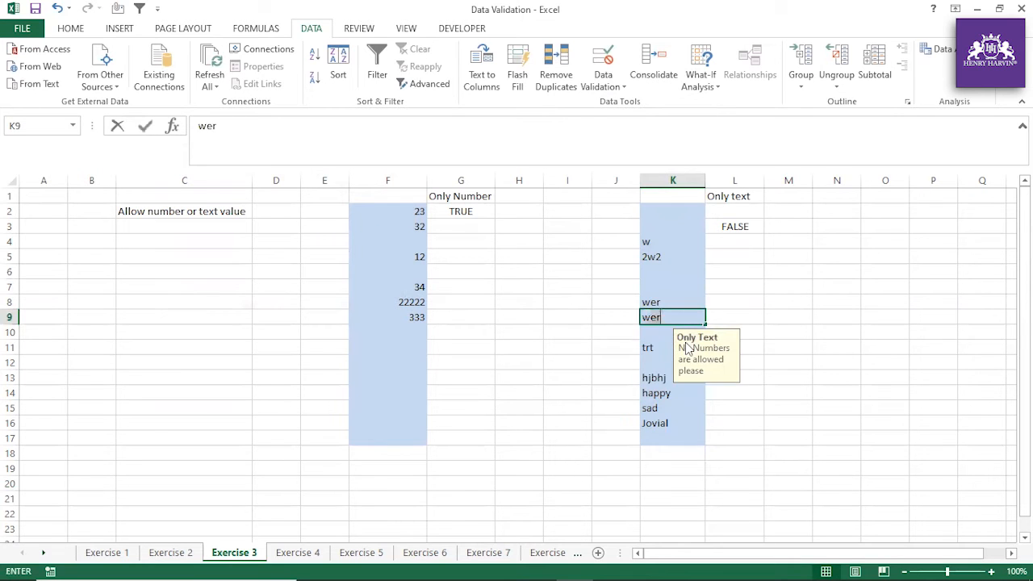
pyautogui.click(761, 280)
# Try to enter the number 556 in cell K6 and cancel the entry
pyautogui.click(667, 272)
pyautogui.write('5')
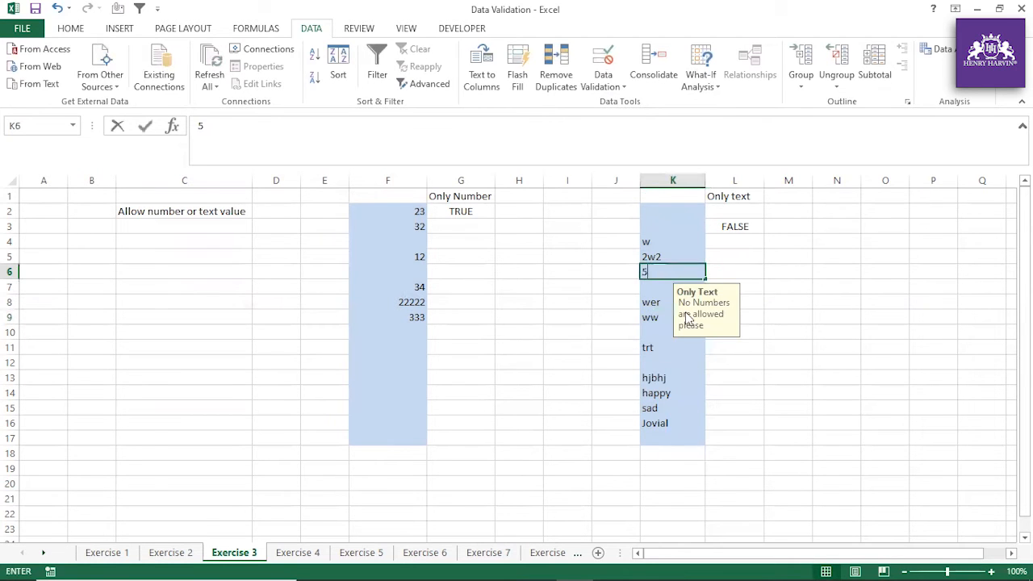
pyautogui.write('56')
pyautogui.press('Return')
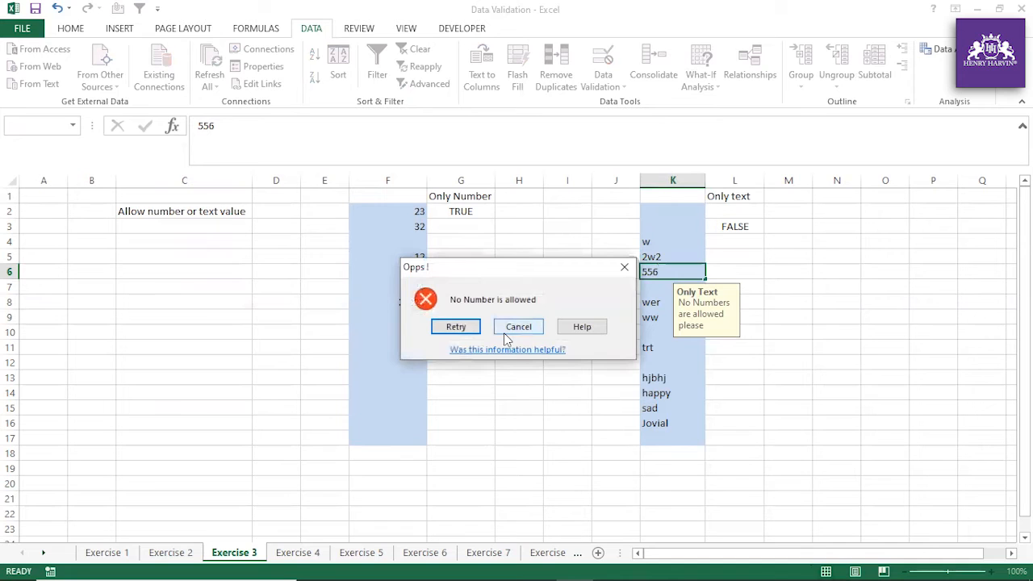
pyautogui.click(521, 329)
pyautogui.click(580, 334)
pyautogui.moveTo(667, 212); pyautogui.dragTo(662, 440)
pyautogui.click(587, 348)
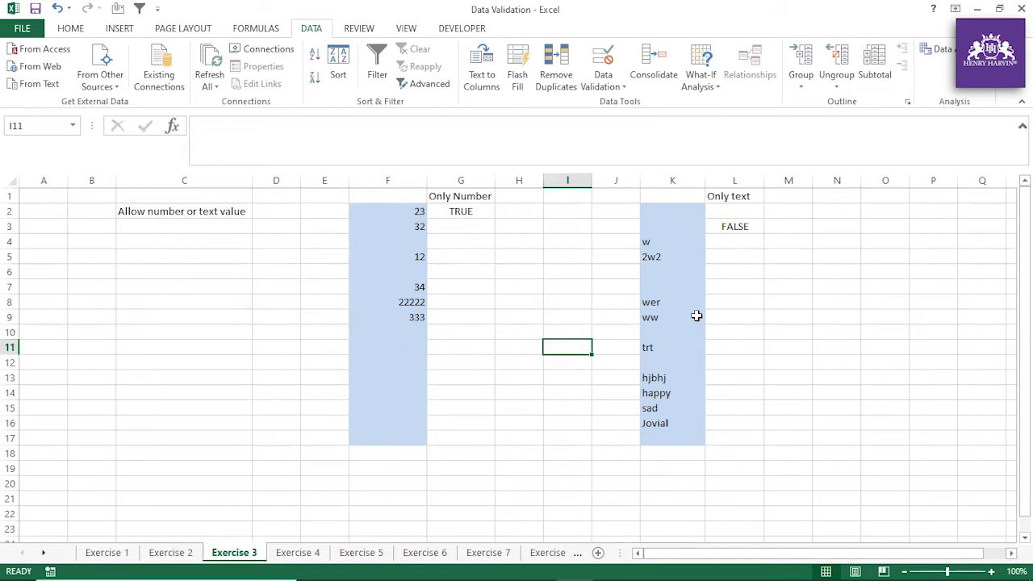
# Review the finished validation exercises on the Exercise 1, Exercise 2 and Exercise 3 sheets
pyautogui.moveTo(299, 559)
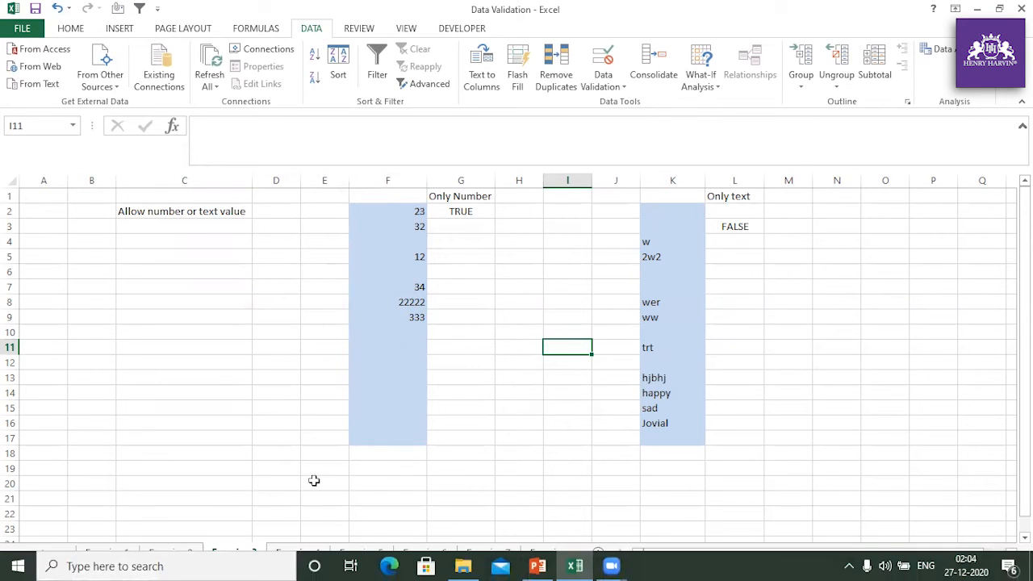
pyautogui.click(133, 555)
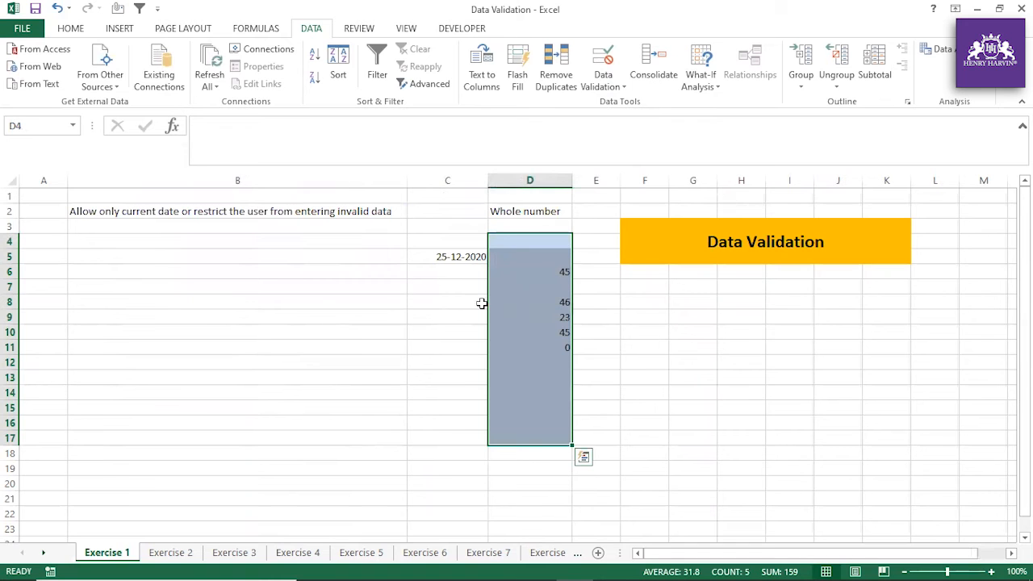
pyautogui.click(171, 556)
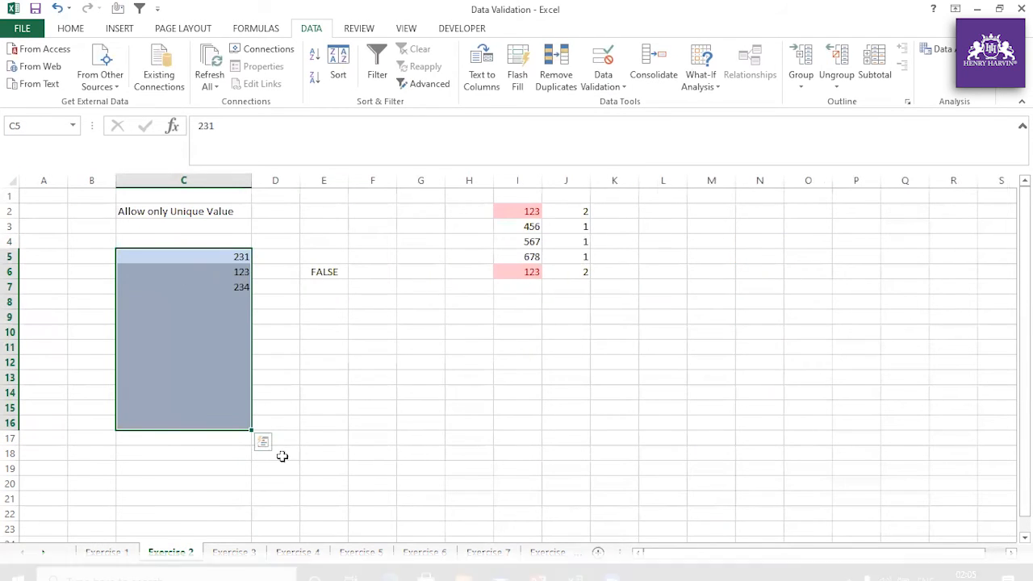
pyautogui.click(250, 551)
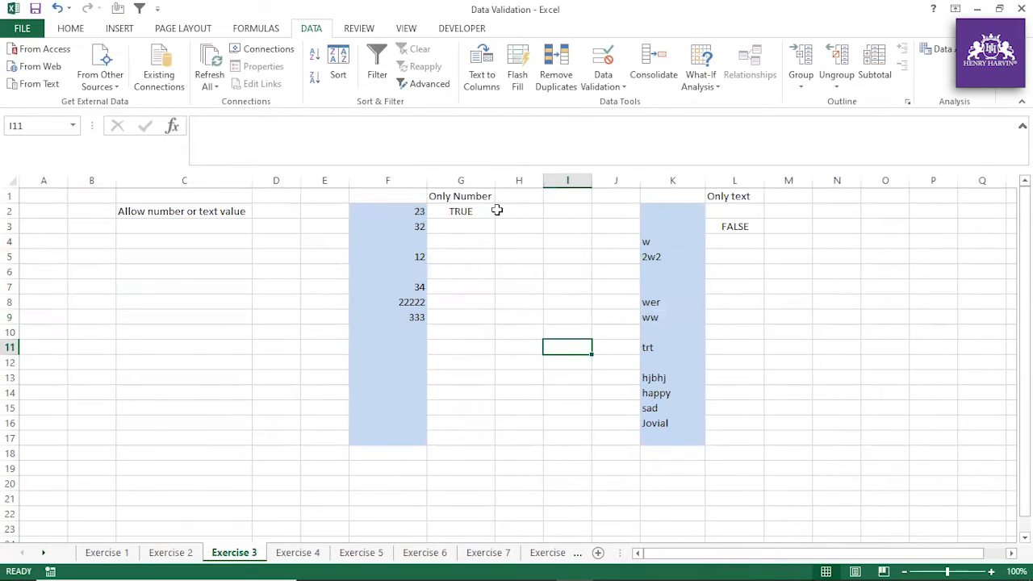
# Go to the Exercise 4 sheet and fit column D to the width of the weekday-dates instruction in D4
pyautogui.click(297, 553)
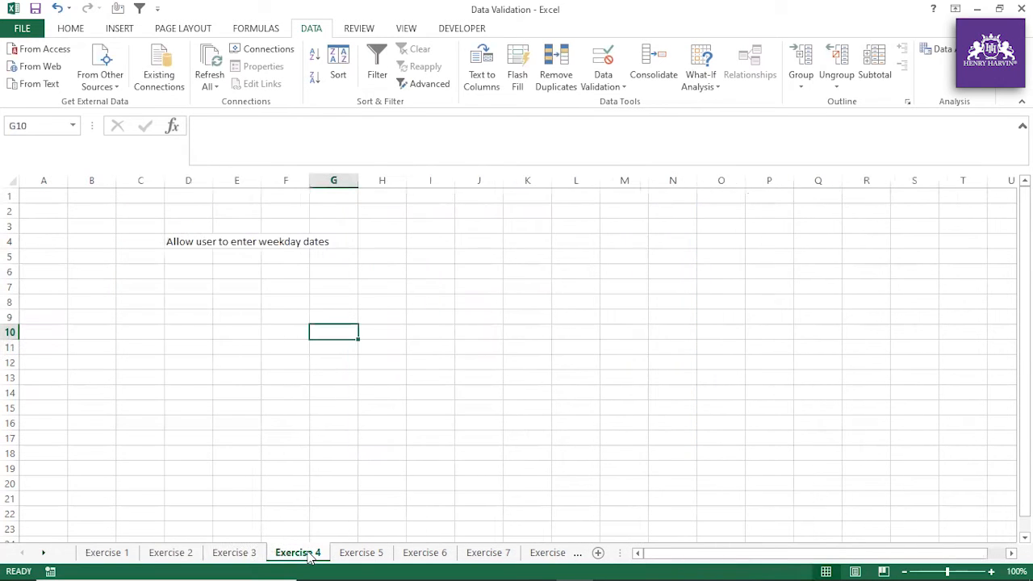
pyautogui.doubleClick(212, 180)
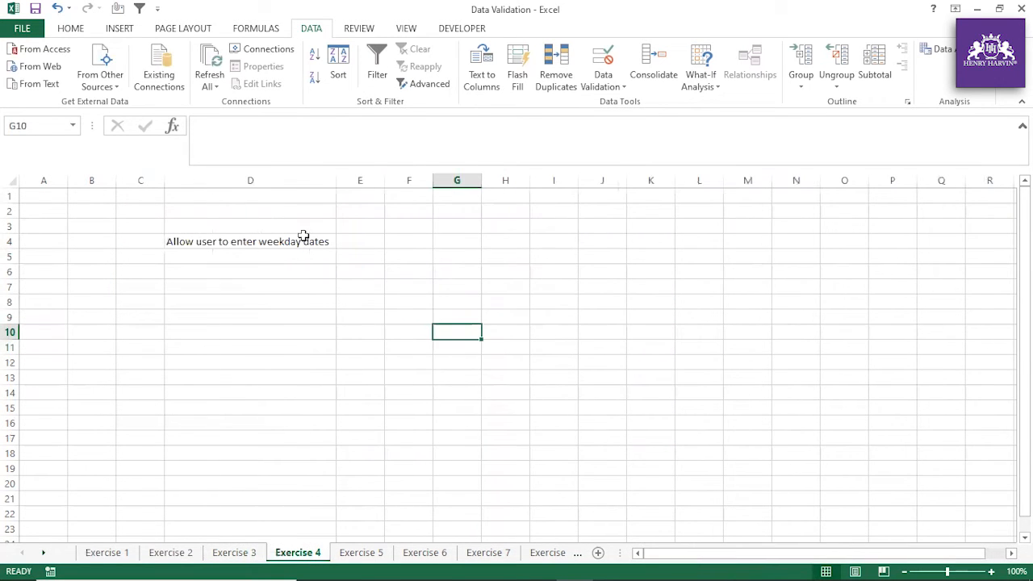
pyautogui.click(301, 237)
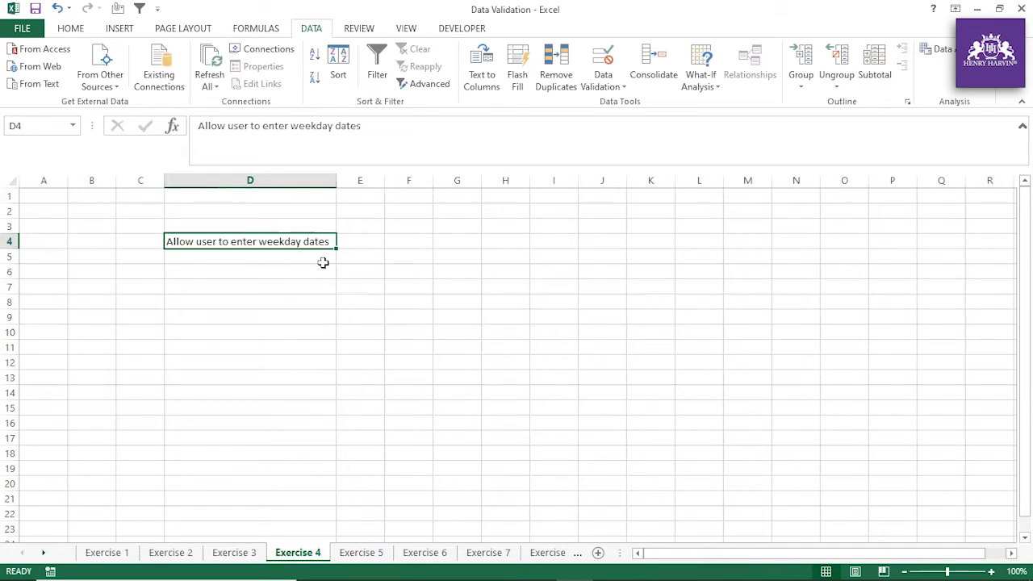
# Fill the cells F2:F19 with light blue and widen column F to about three times its width
pyautogui.moveTo(425, 215); pyautogui.dragTo(417, 470)
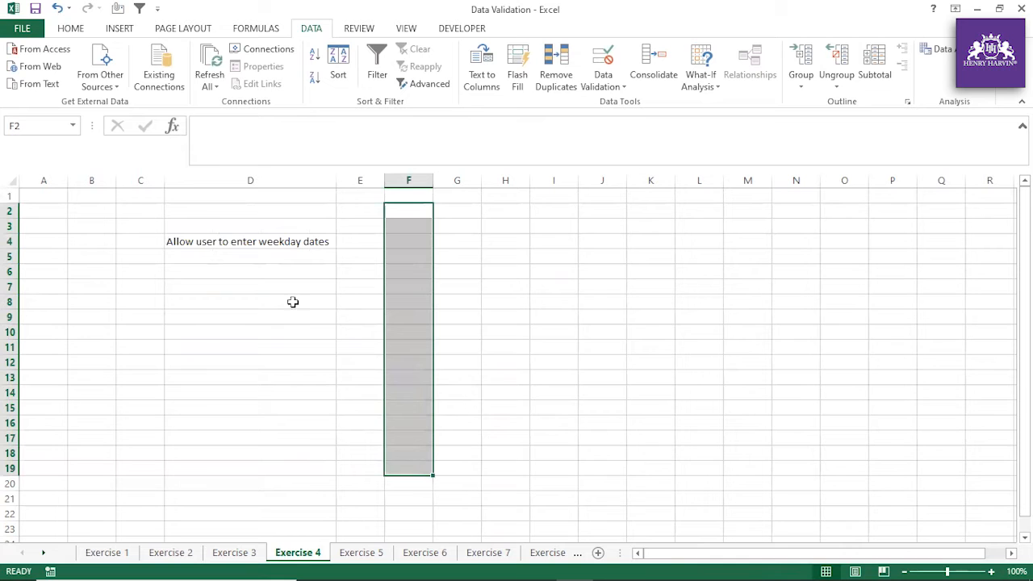
pyautogui.click(74, 29)
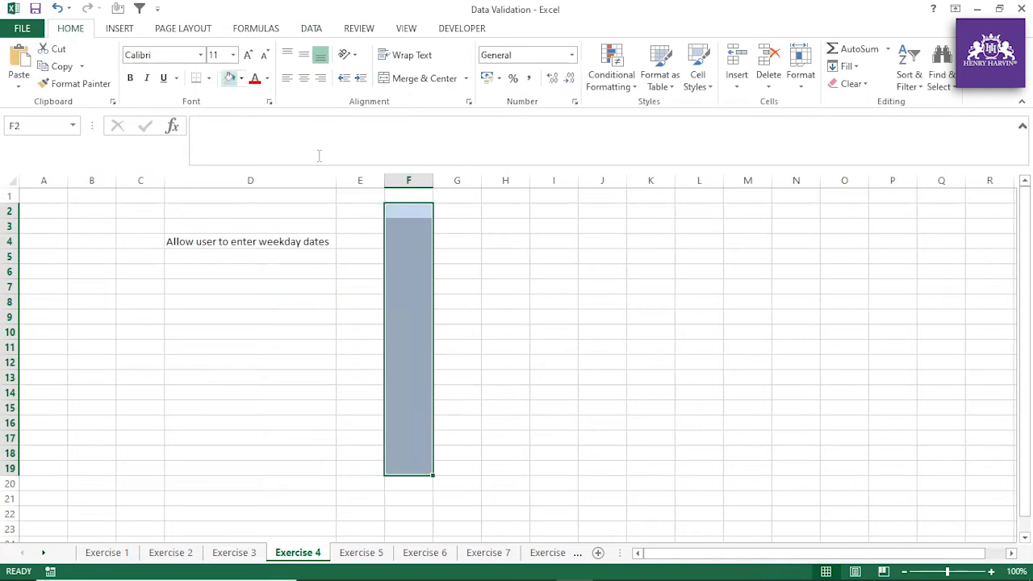
pyautogui.moveTo(435, 184); pyautogui.dragTo(531, 181)
pyautogui.moveTo(460, 211); pyautogui.dragTo(423, 469)
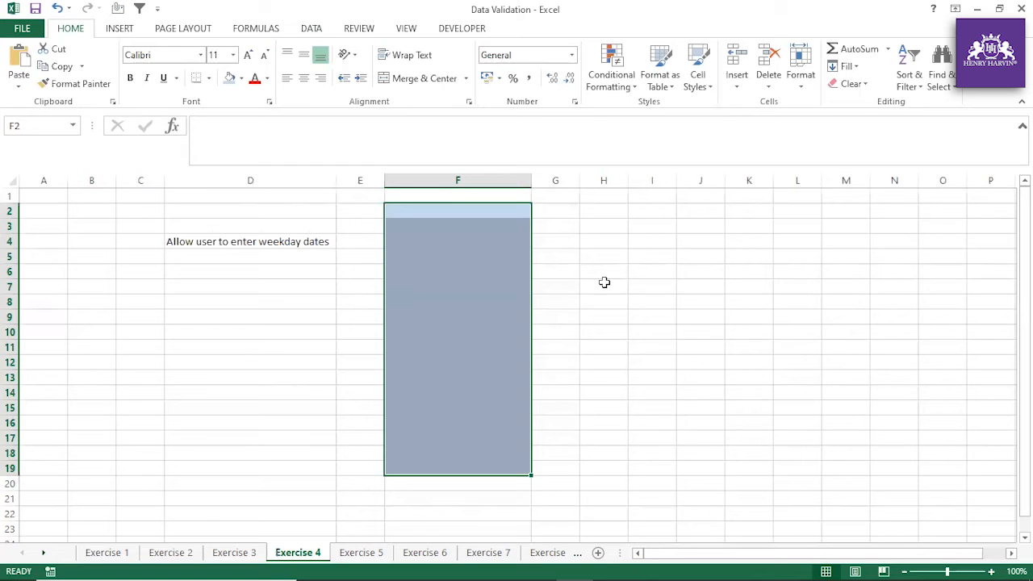
pyautogui.click(600, 317)
# Enter the date 13/12/2019 in cell F2
pyautogui.moveTo(431, 213); pyautogui.dragTo(436, 476)
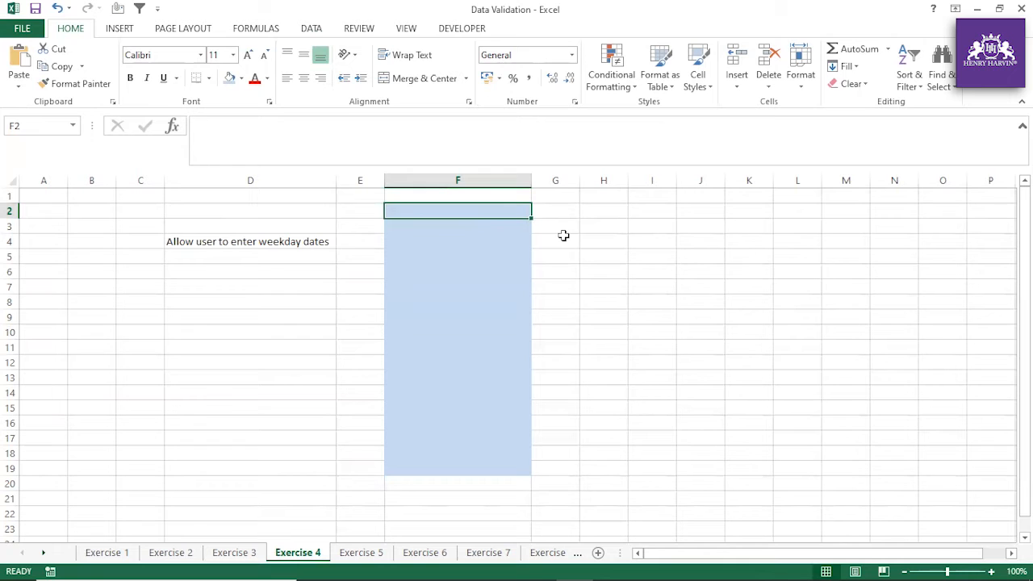
pyautogui.write('13/12/2019')
pyautogui.click(598, 252)
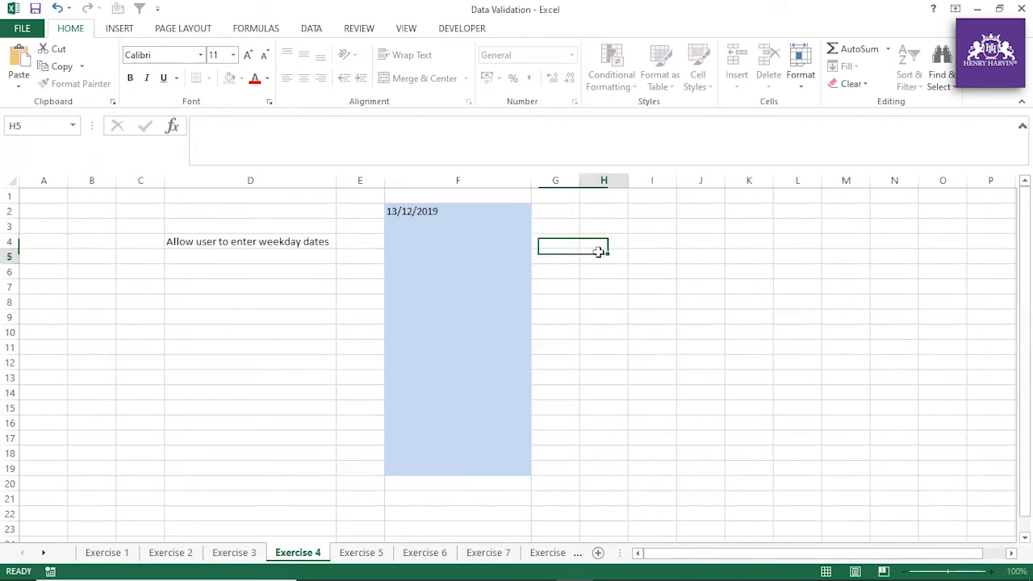
# Calculate the weekday number of the F2 date in G2 with =WEEKDAY(F2,2), counting Monday as 1 through Sunday as 7
pyautogui.click(563, 215)
pyautogui.write('=wee')
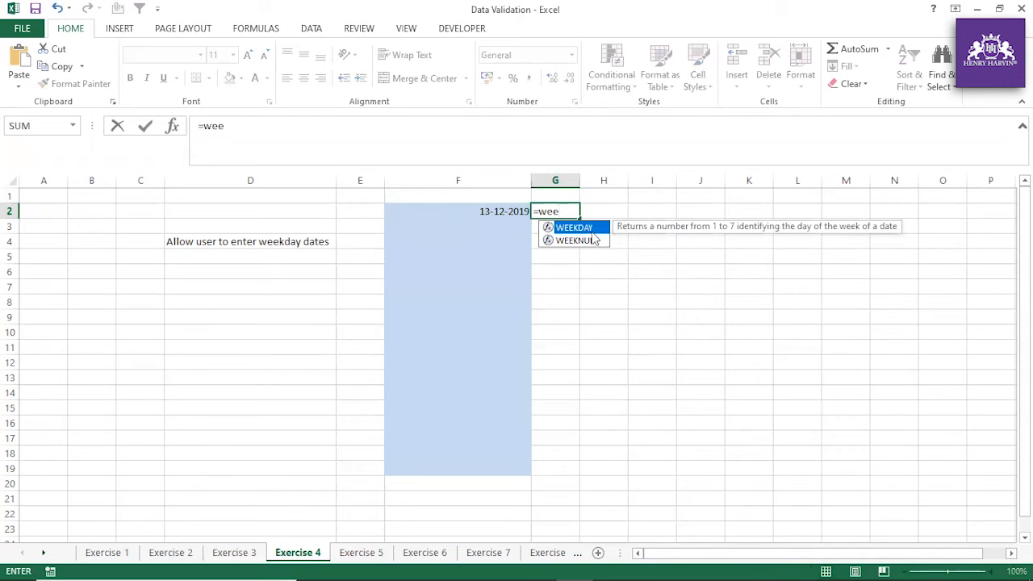
pyautogui.doubleClick(594, 228)
pyautogui.click(501, 212)
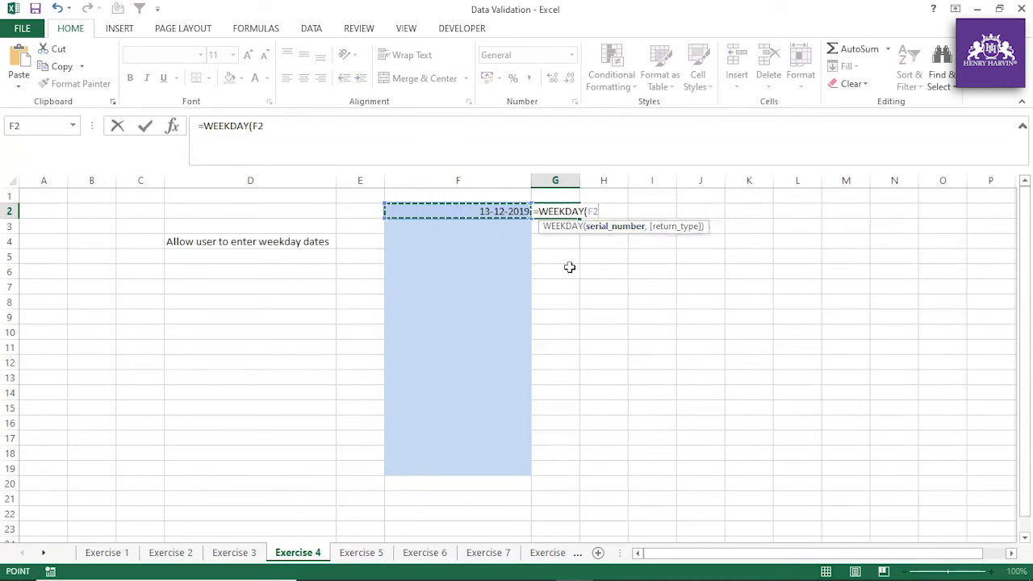
pyautogui.write(',')
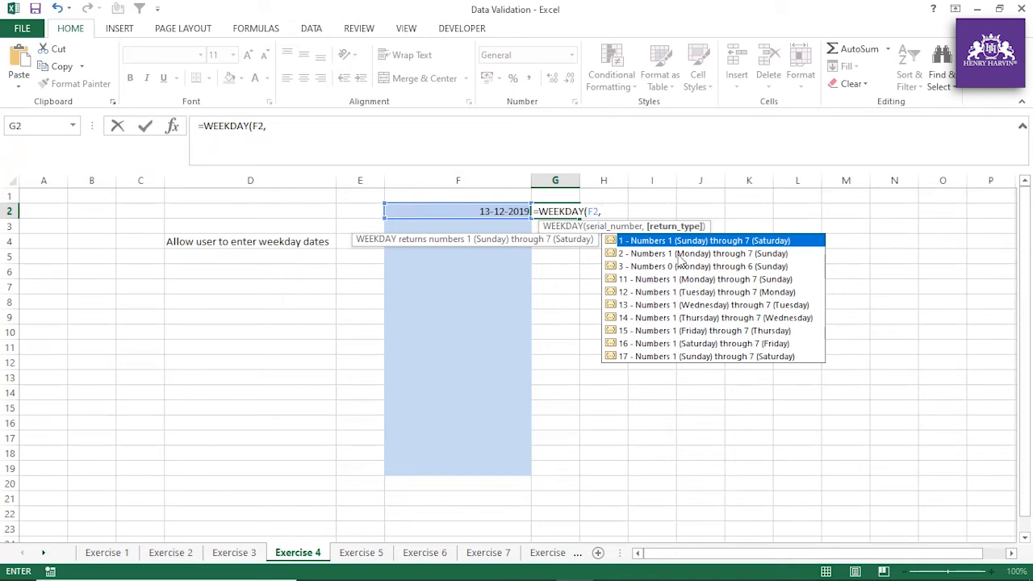
pyautogui.doubleClick(681, 255)
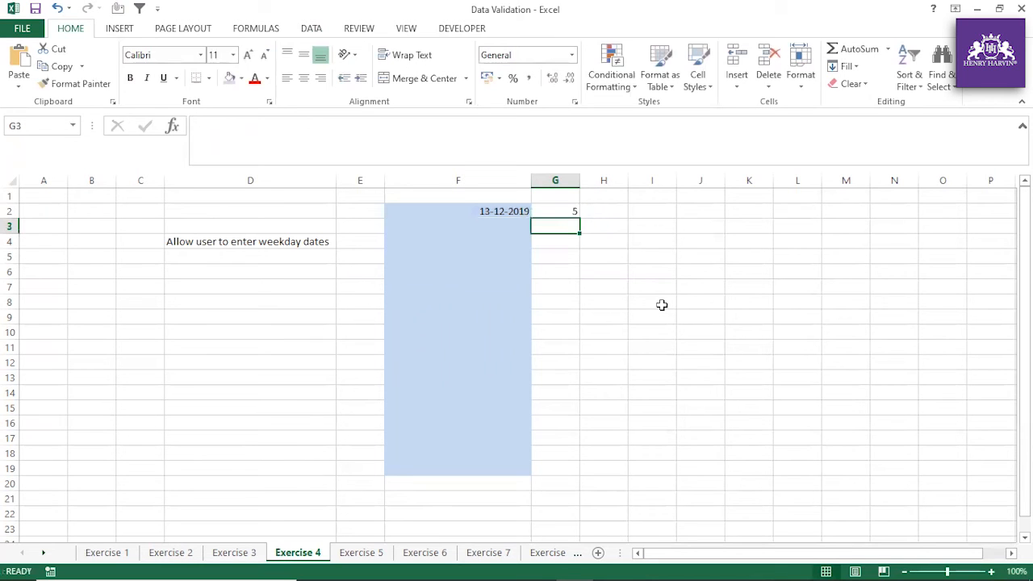
# Preview the day name of the date in F2 with the custom number format dddd, and cancel the format change
pyautogui.click(561, 210)
pyautogui.click(521, 211)
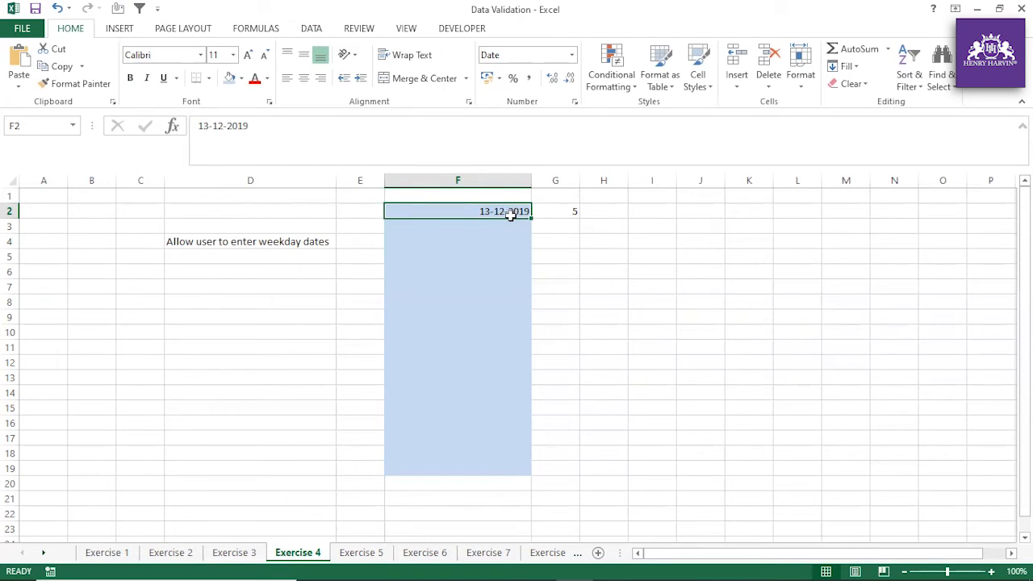
pyautogui.hotkey('ctrl', '1')
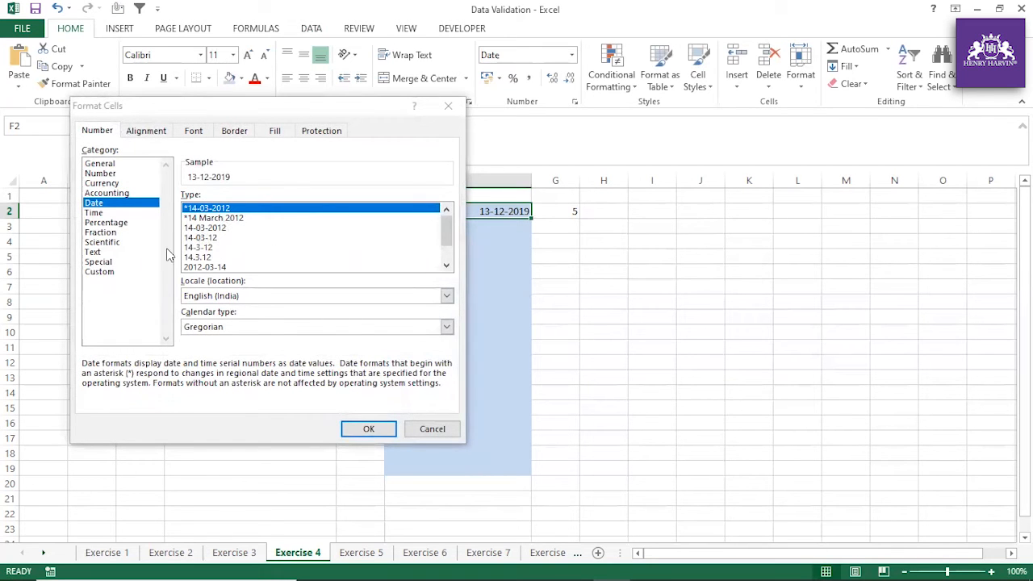
pyautogui.click(121, 272)
pyautogui.moveTo(239, 207); pyautogui.dragTo(165, 203)
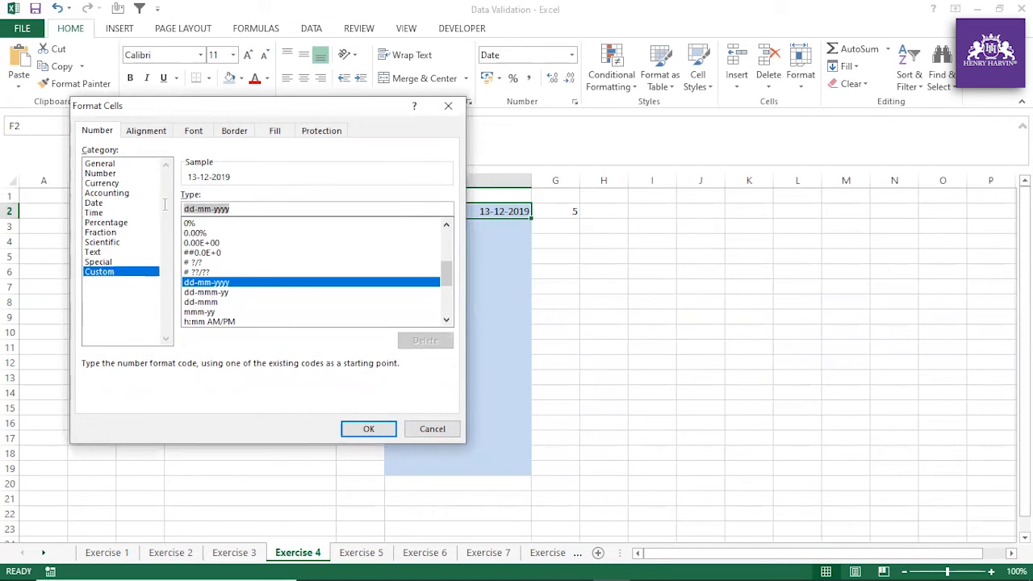
pyautogui.write('dddd')
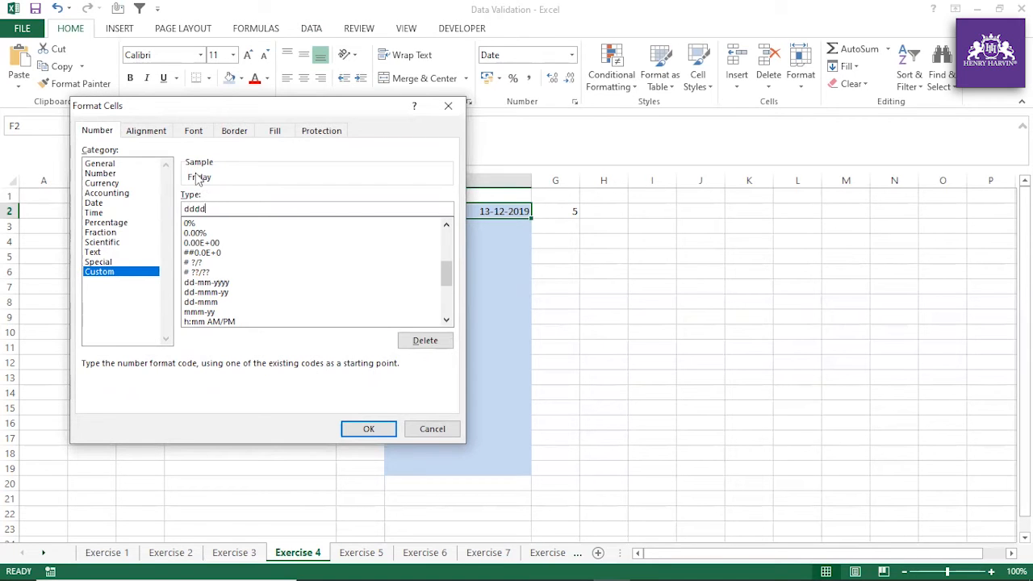
pyautogui.click(432, 429)
# Test the weekday formula by changing the date in F2 to 14-12-2019 and to 15-12-2019
pyautogui.click(570, 208)
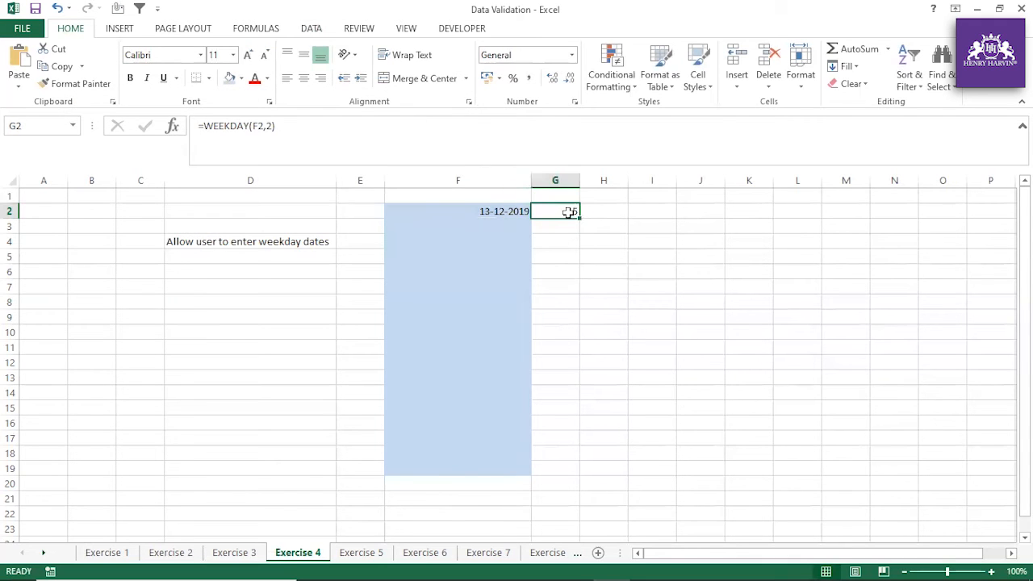
pyautogui.click(515, 213)
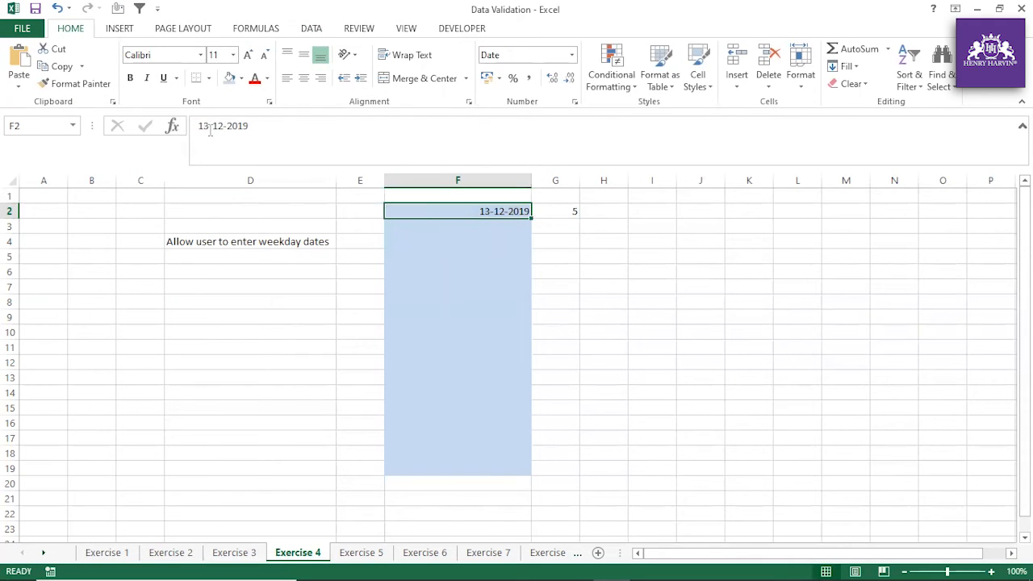
pyautogui.click(209, 128)
pyautogui.press('BackSpace')
pyautogui.write('4')
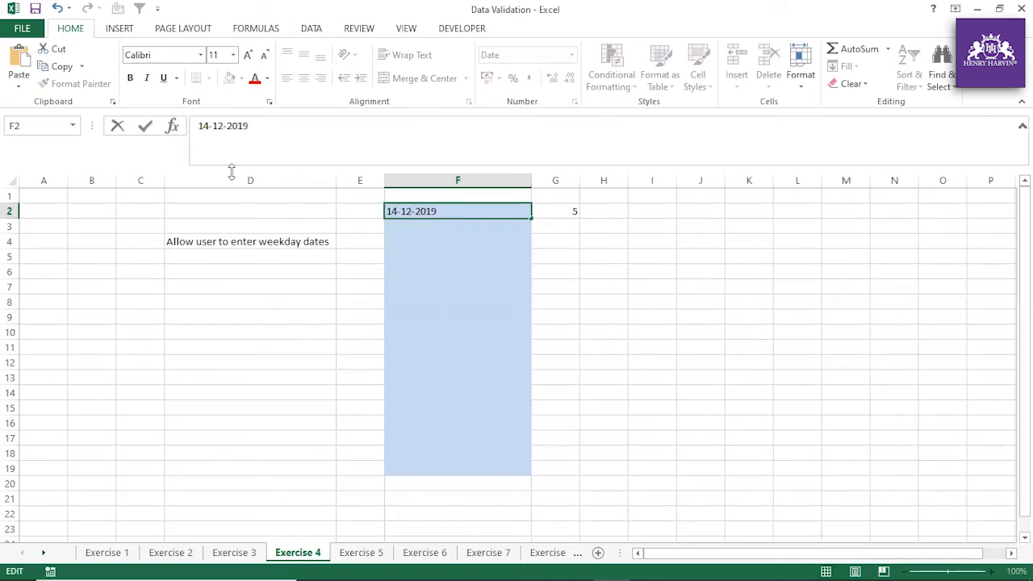
pyautogui.press('Return')
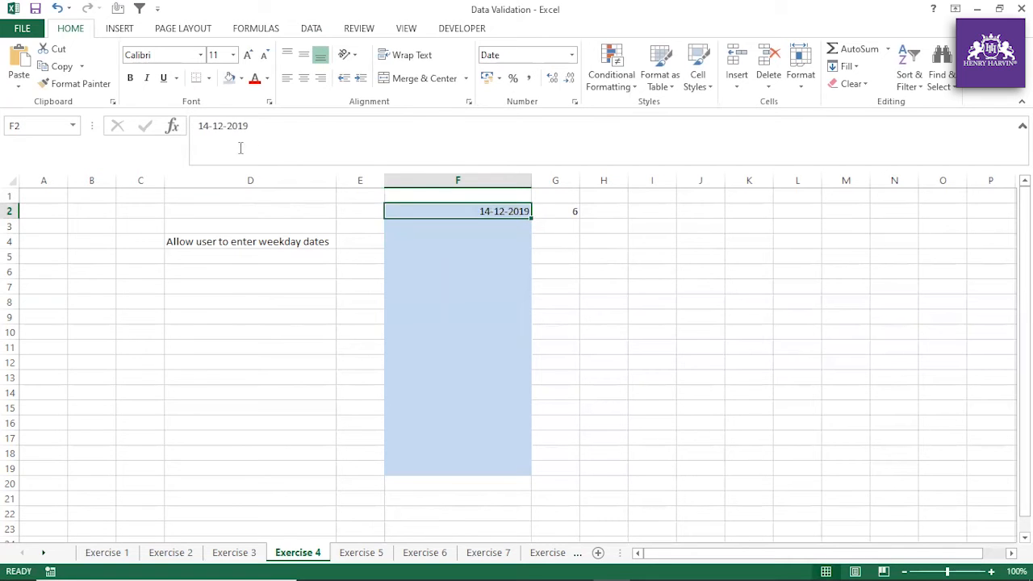
pyautogui.click(212, 127)
pyautogui.press('BackSpace')
pyautogui.write('5')
pyautogui.press('Return')
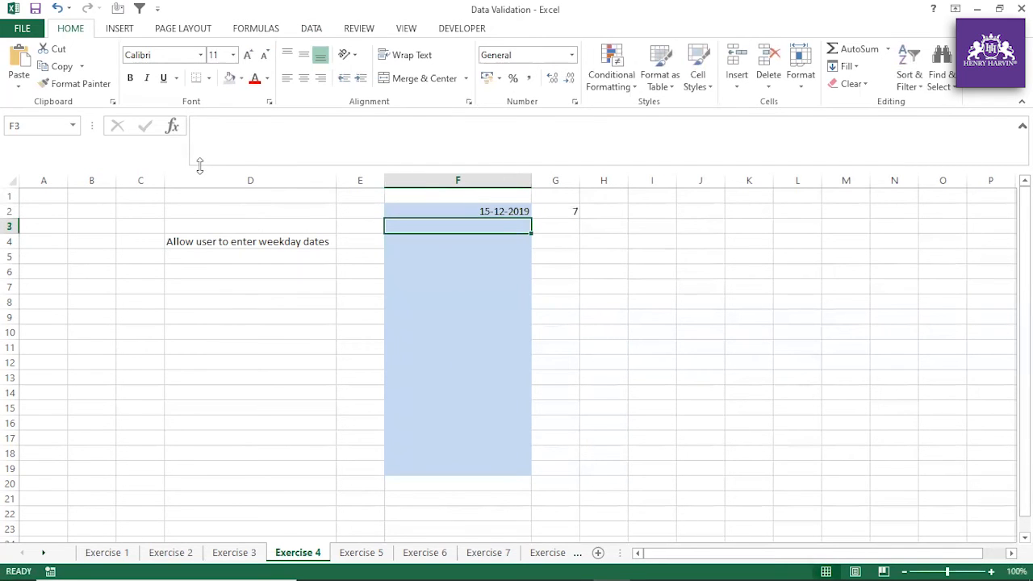
# Extend the formula in G2 to the weekday test =WEEKDAY(F2,2)<6
pyautogui.click(568, 209)
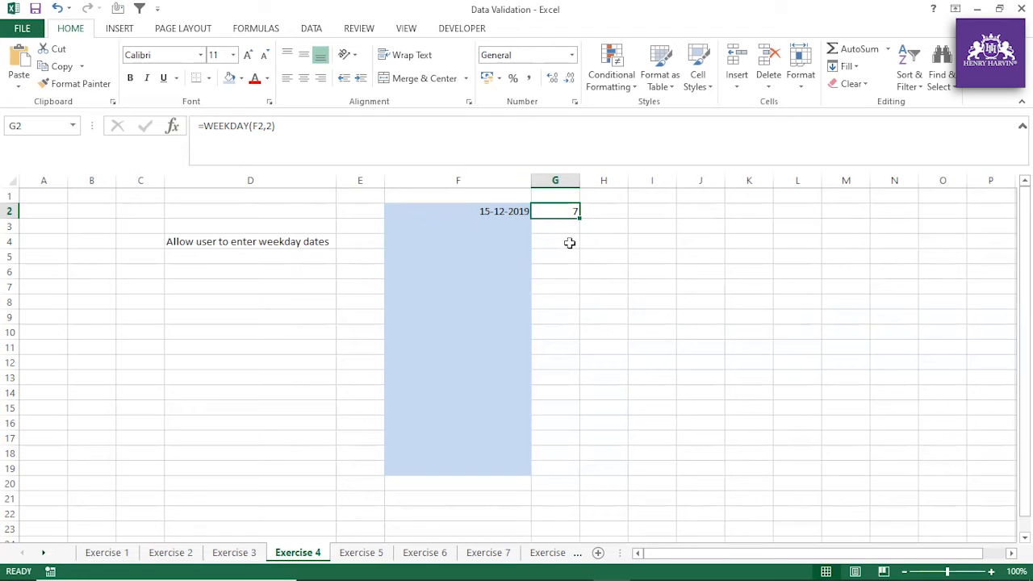
pyautogui.click(315, 125)
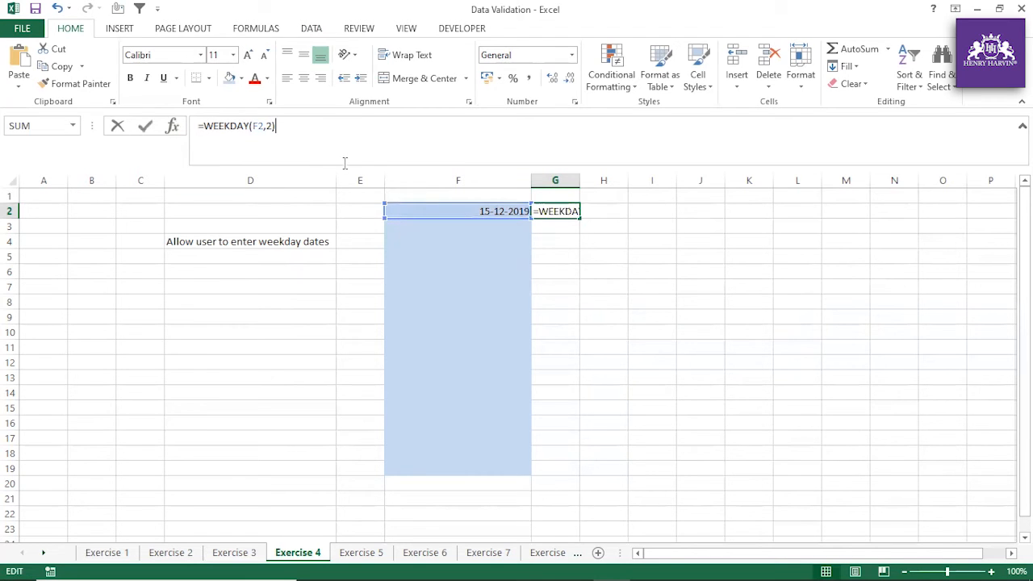
pyautogui.write('<6')
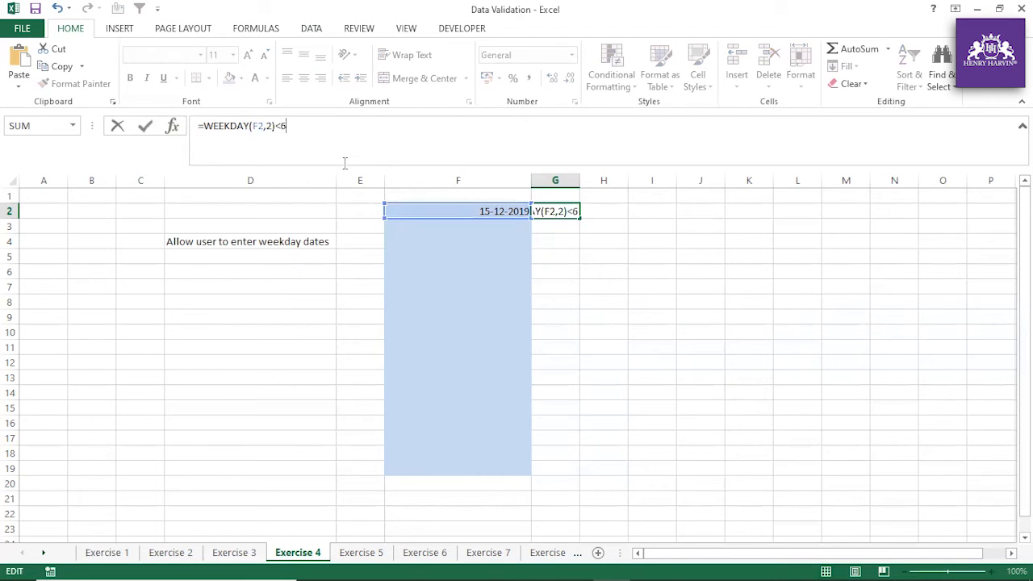
pyautogui.press('Return')
# Set the date in F2 to 13-12-2019 to check the weekday test
pyautogui.click(521, 210)
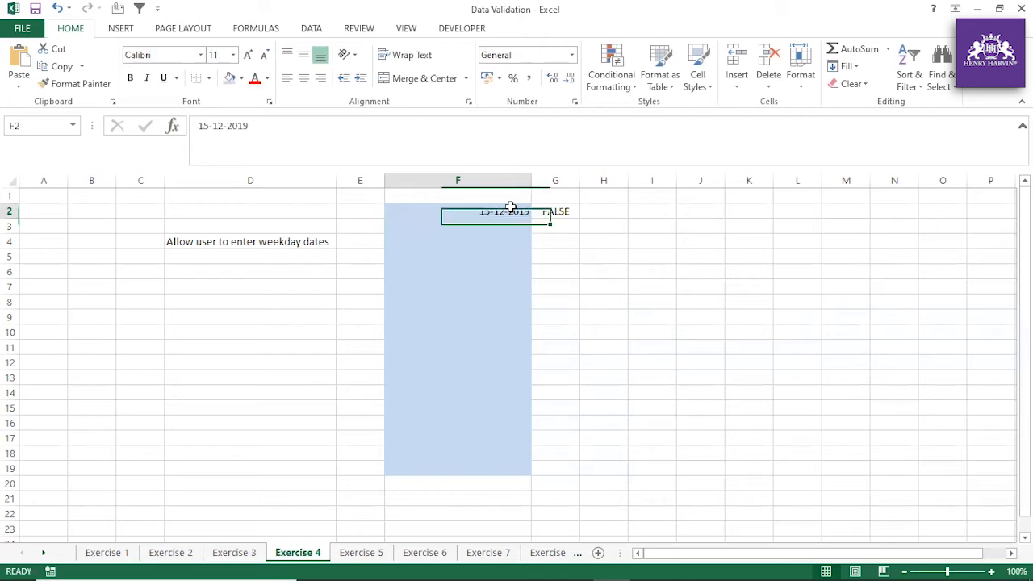
pyautogui.click(206, 127)
pyautogui.press('BackSpace')
pyautogui.write('3')
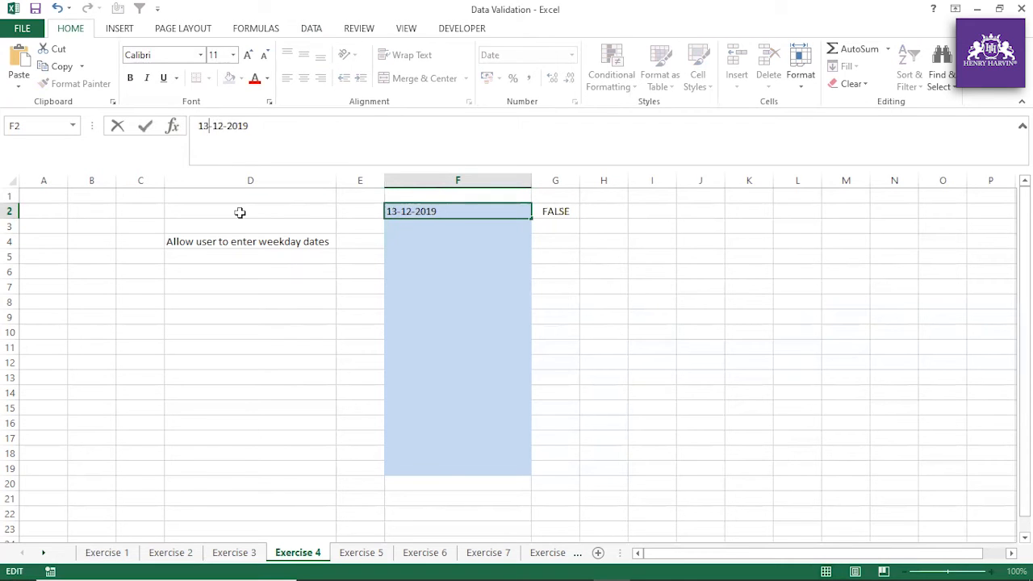
pyautogui.press('Return')
# Make the F2 reference in the G2 formula absolute so that it reads =WEEKDAY($F$2,2)<6
pyautogui.click(554, 211)
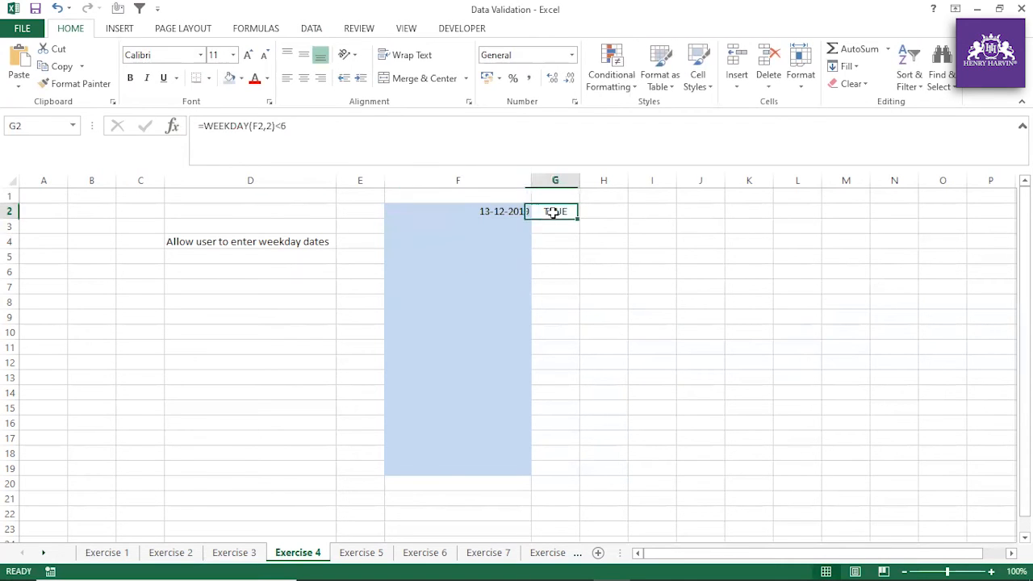
pyautogui.click(206, 126)
pyautogui.moveTo(204, 126); pyautogui.dragTo(300, 128)
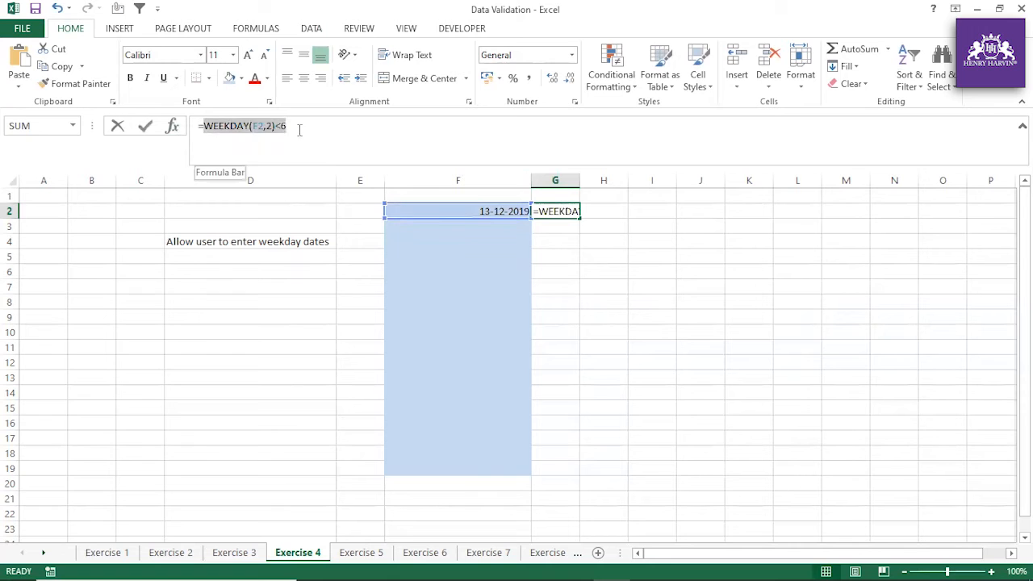
pyautogui.click(260, 126)
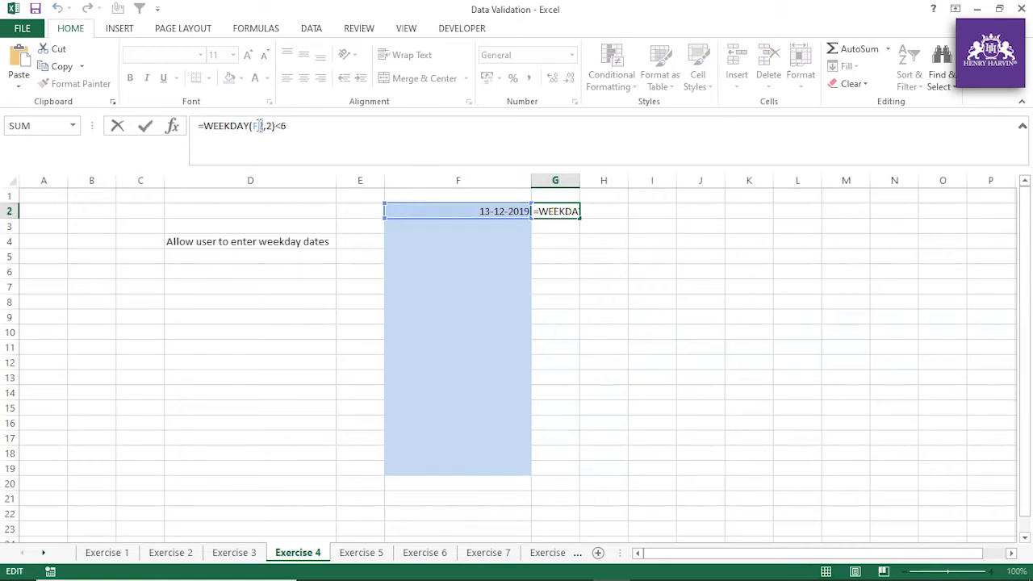
pyautogui.doubleClick(256, 126)
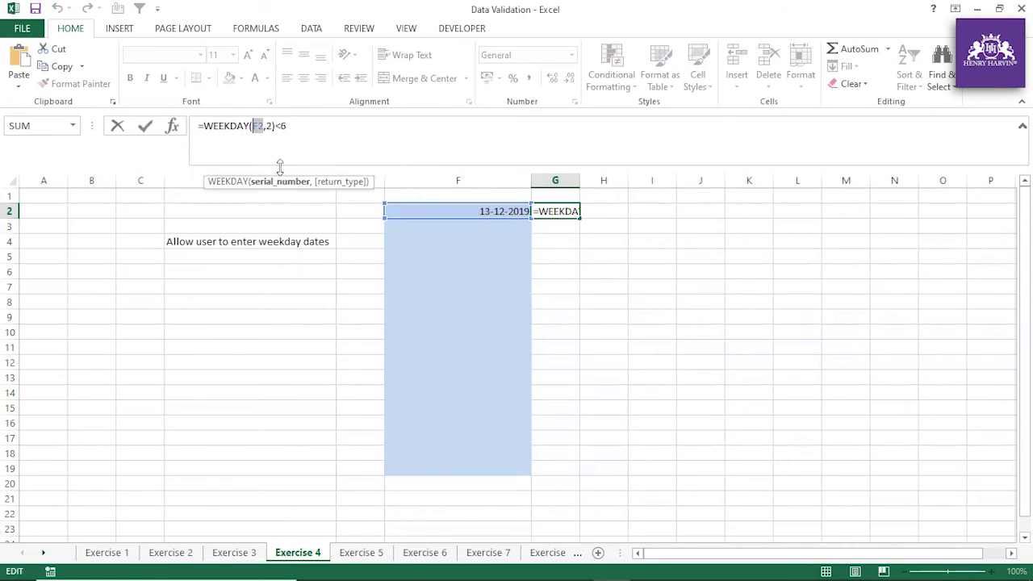
pyautogui.press('F4')
pyautogui.press('Return')
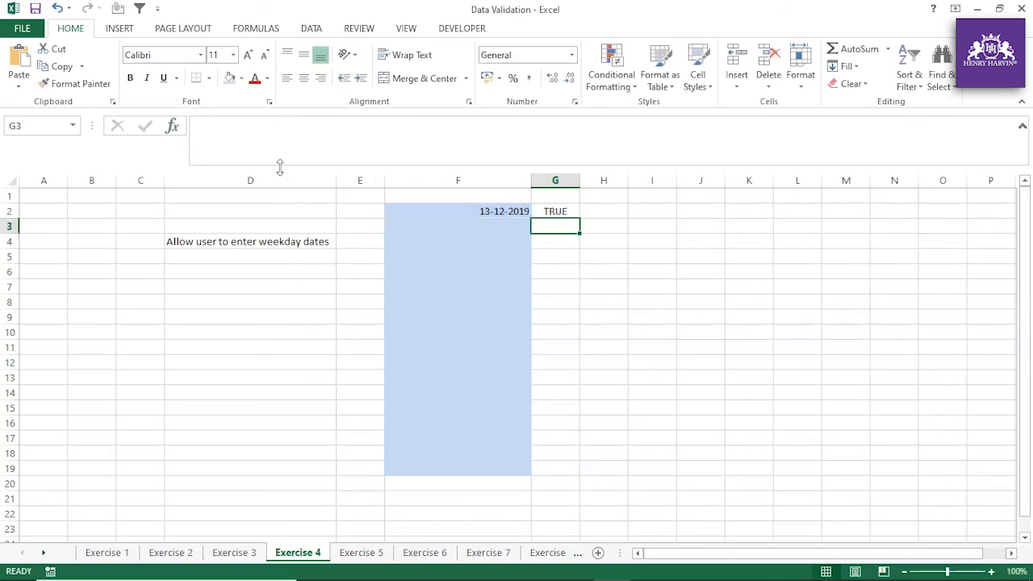
# Copy the complete formula text from cell G2 and leave the cell unedited
pyautogui.click(542, 213)
pyautogui.moveTo(199, 126); pyautogui.dragTo(314, 126)
pyautogui.hotkey('ctrl', 'c')
pyautogui.press('Escape')
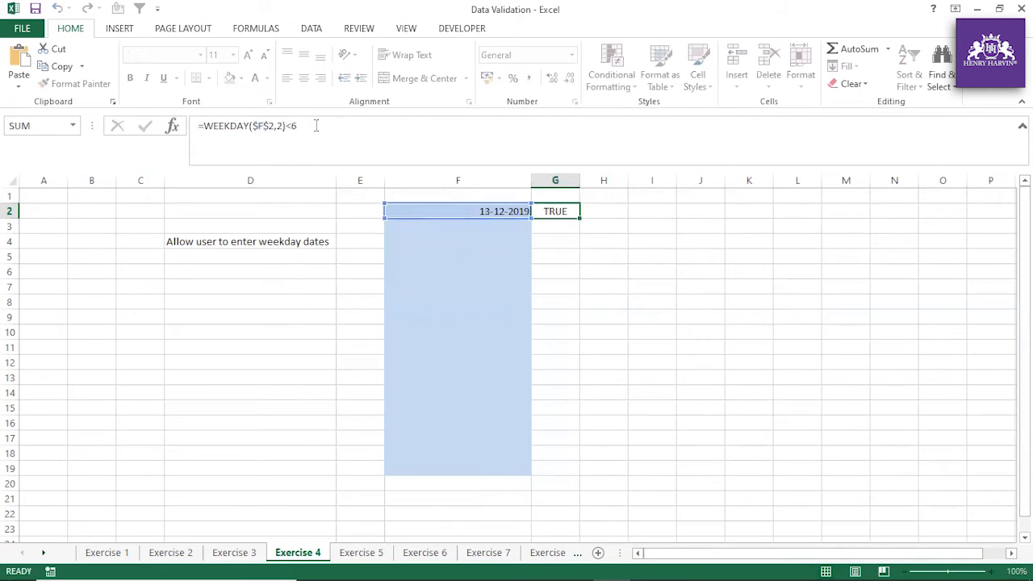
# Apply a Custom data validation rule to F2:F19 using the copied formula =WEEKDAY($F$2,2)<6
pyautogui.moveTo(510, 211); pyautogui.dragTo(484, 468)
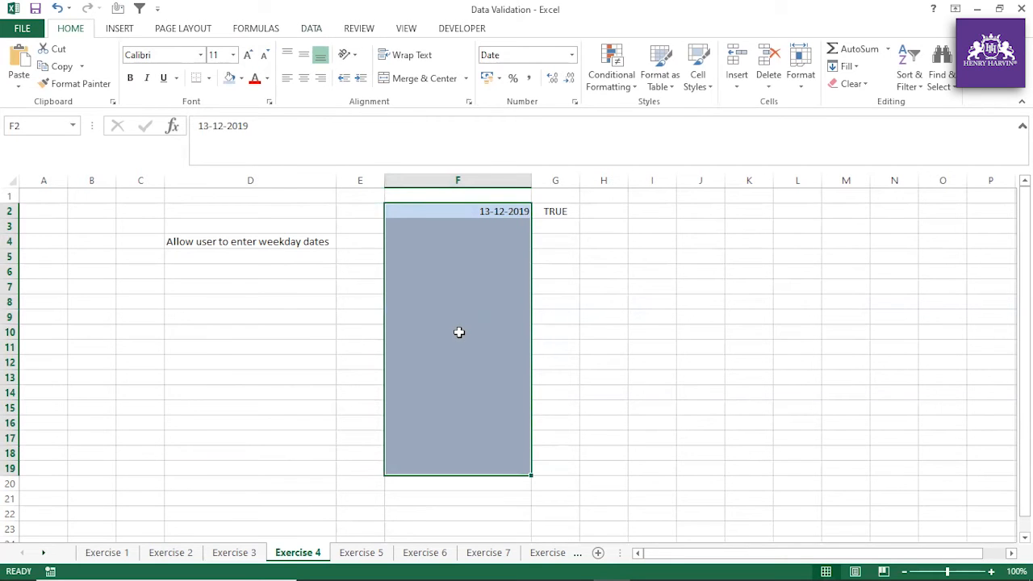
pyautogui.hotkey('alt', 'd')
pyautogui.press('l')
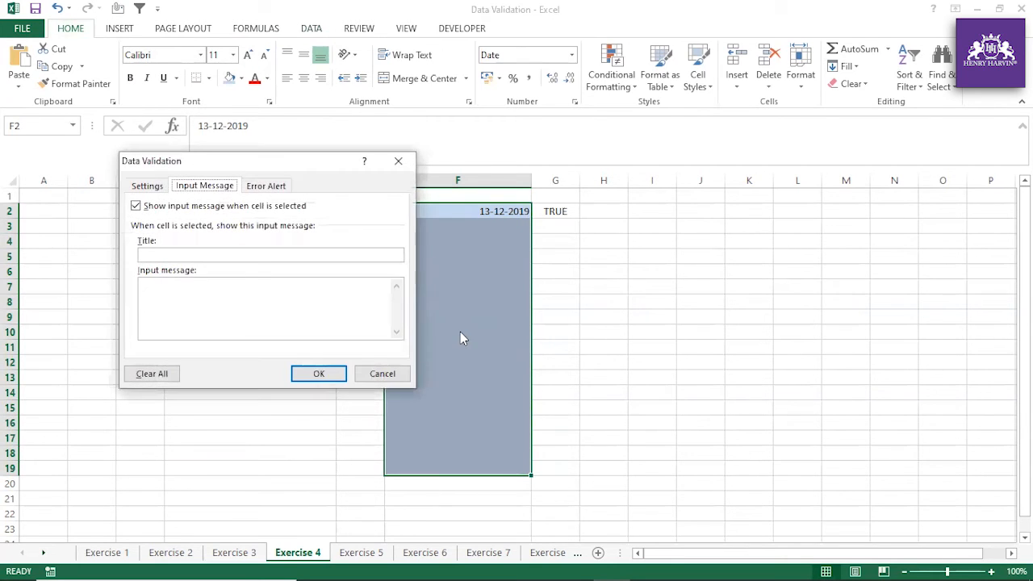
pyautogui.click(150, 186)
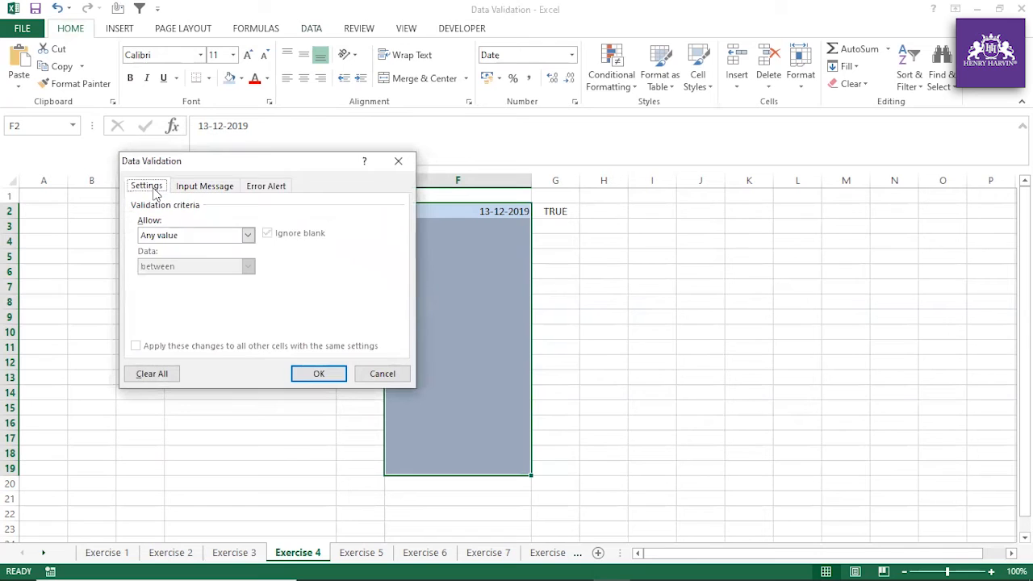
pyautogui.click(204, 236)
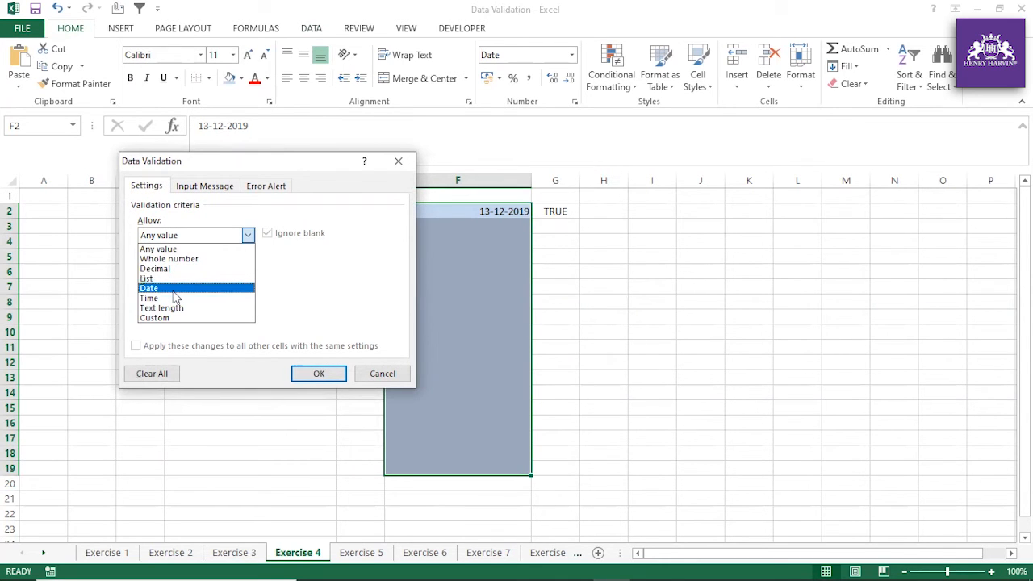
pyautogui.click(173, 318)
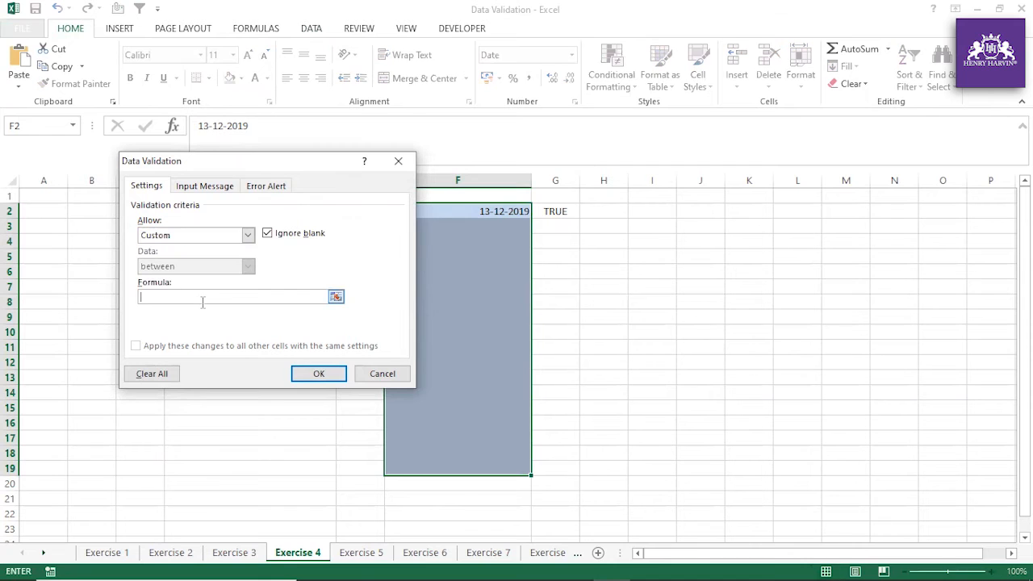
pyautogui.click(202, 297)
pyautogui.hotkey('ctrl', 'v')
pyautogui.click(311, 377)
# Test the validation by entering the date 16/12/2019 in cell F3, and recheck the entries in F2 and F3
pyautogui.click(470, 282)
pyautogui.click(502, 228)
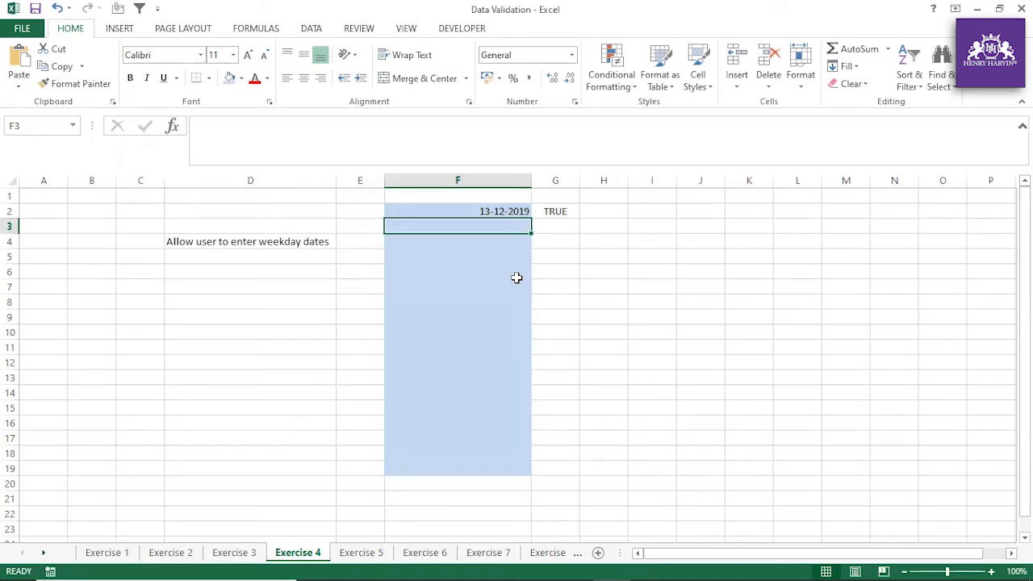
pyautogui.write('16/1')
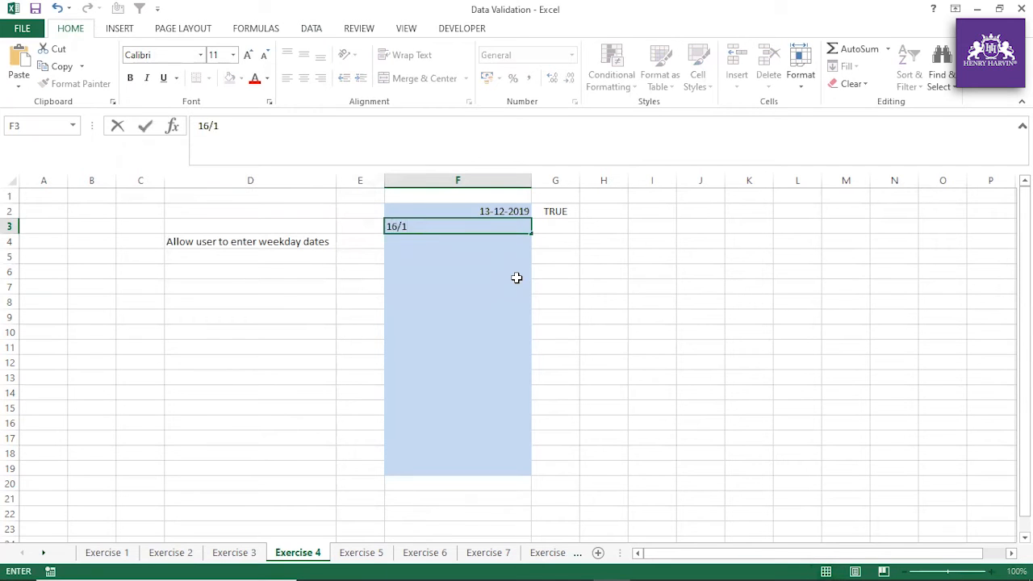
pyautogui.write('2/2019')
pyautogui.press('Return')
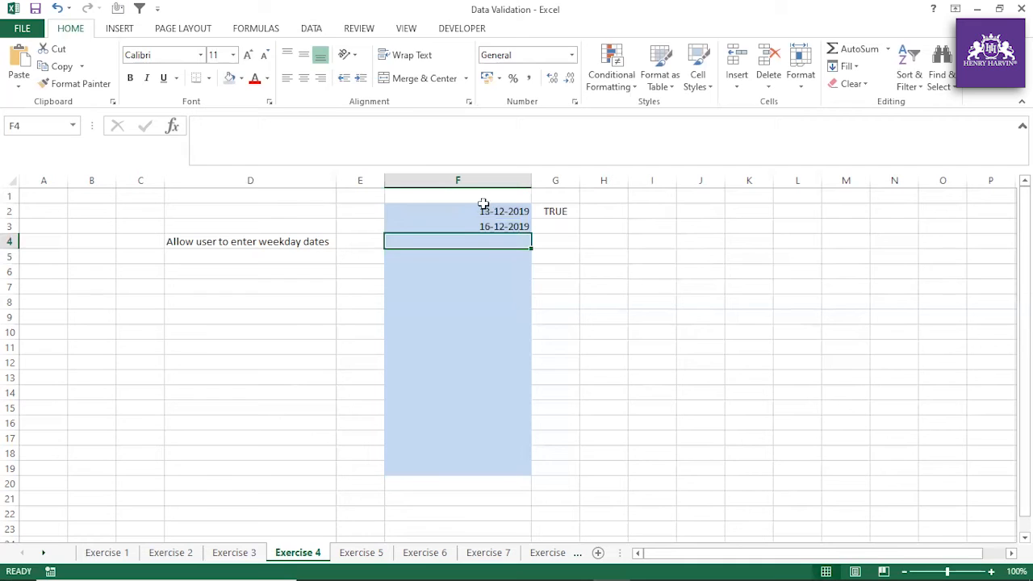
pyautogui.hotkey('shift', 'Return')
pyautogui.hotkey('shift', 'Return')
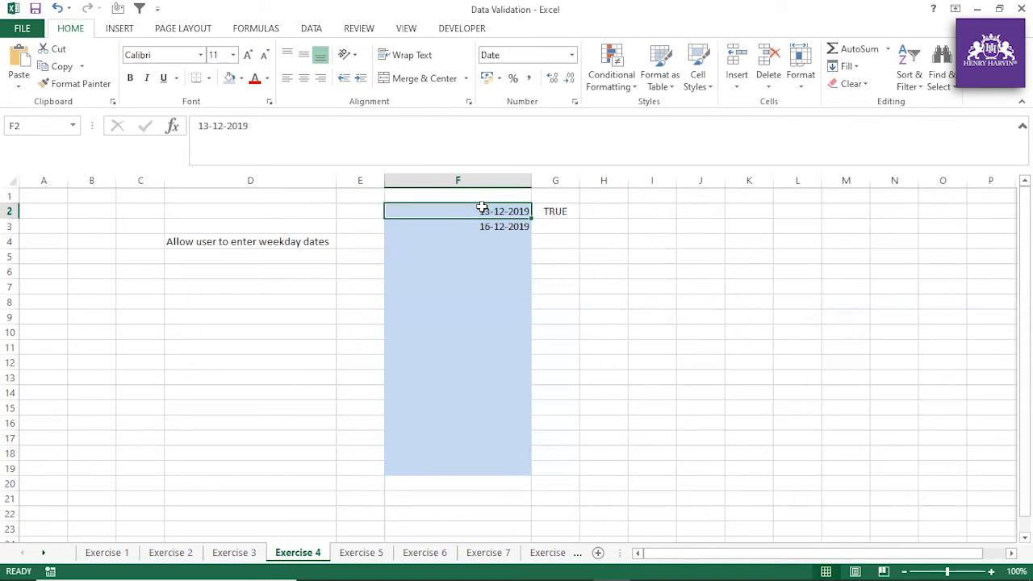
pyautogui.press('Return')
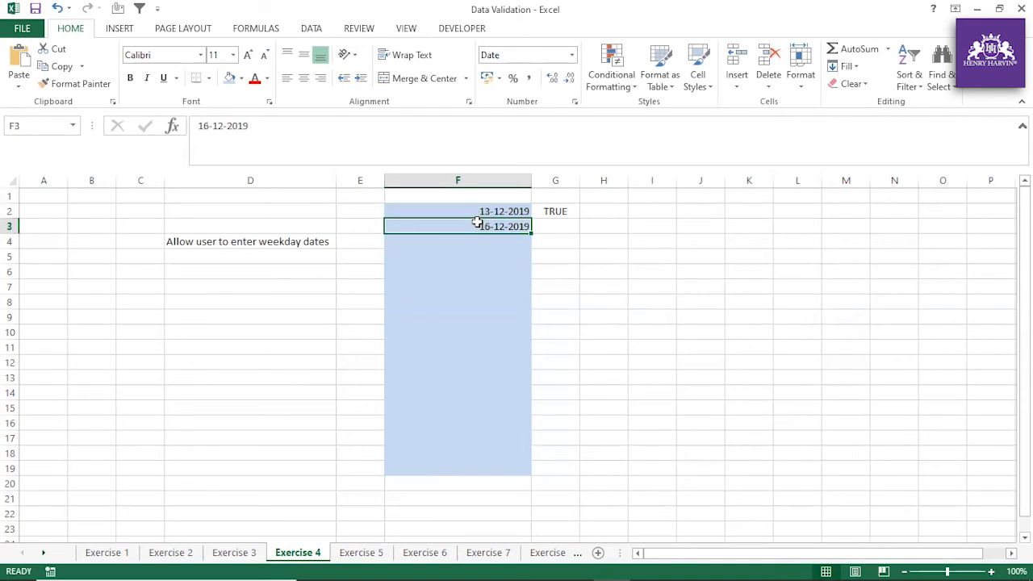
# Enter the date 22/12/2019 in cell F4
pyautogui.press('Return')
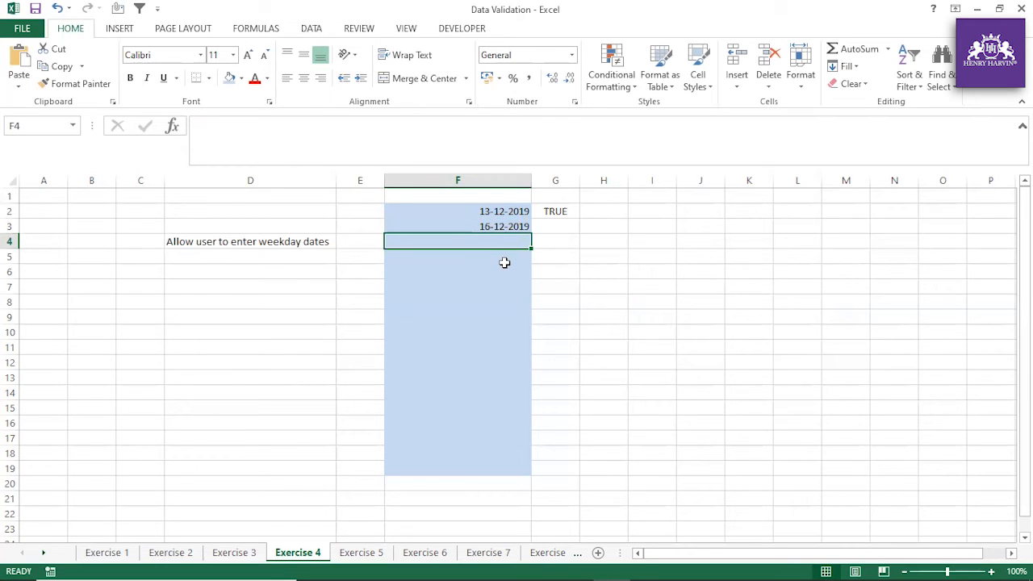
pyautogui.write('22/12/2')
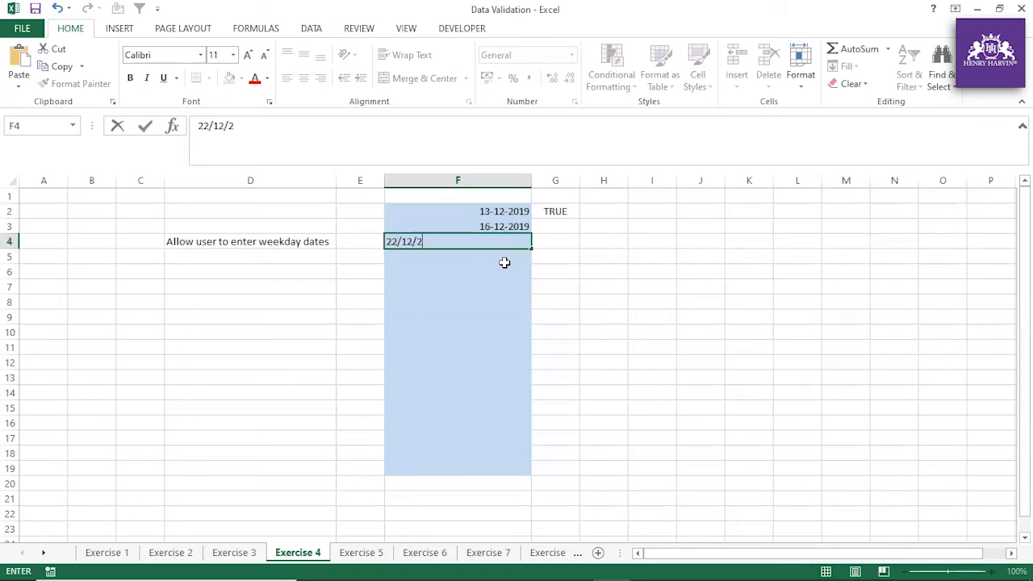
pyautogui.write('019')
pyautogui.press('Return')
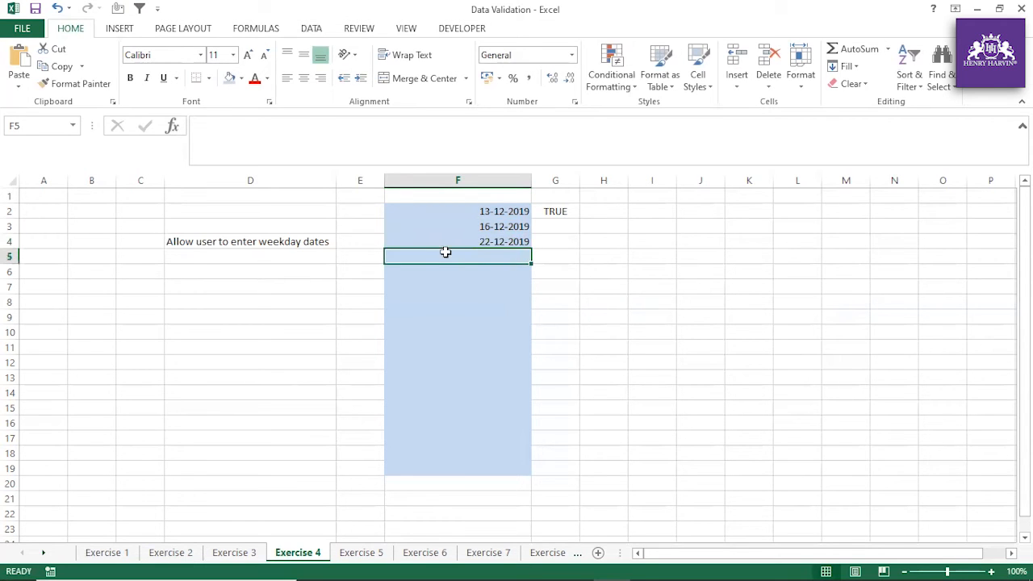
# Copy the weekday check formula from G2 down to G4
pyautogui.click(495, 242)
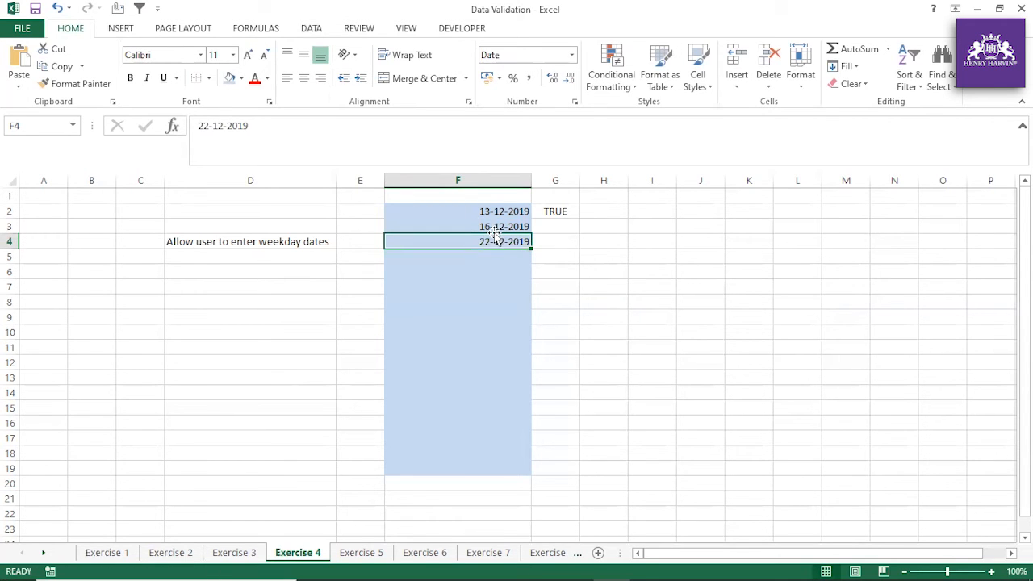
pyautogui.click(491, 256)
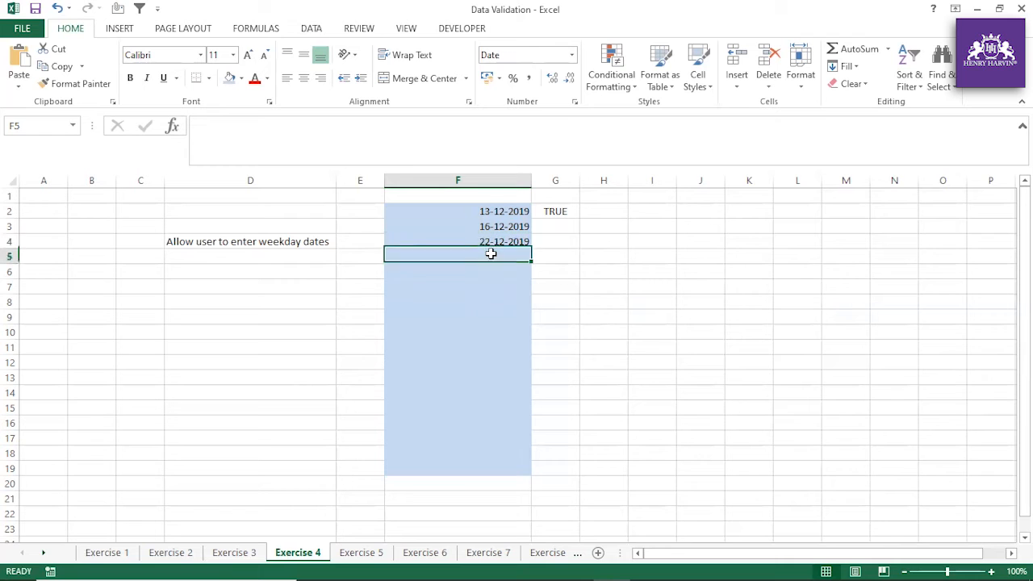
pyautogui.click(571, 215)
pyautogui.moveTo(577, 217); pyautogui.dragTo(576, 247)
# Change the date in F4 to 21-12-2019
pyautogui.click(498, 242)
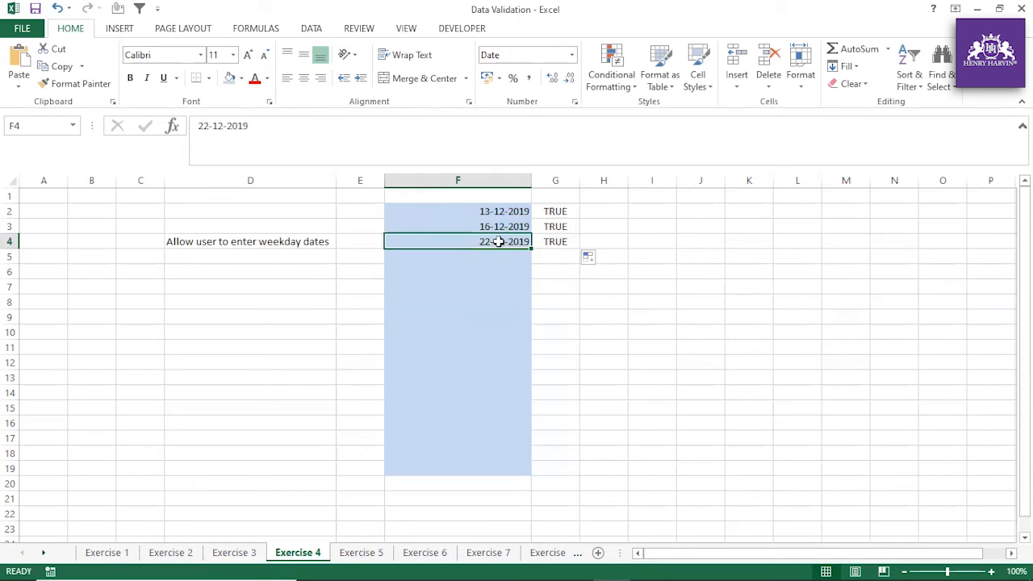
pyautogui.click(214, 132)
pyautogui.press('BackSpace')
pyautogui.write('1')
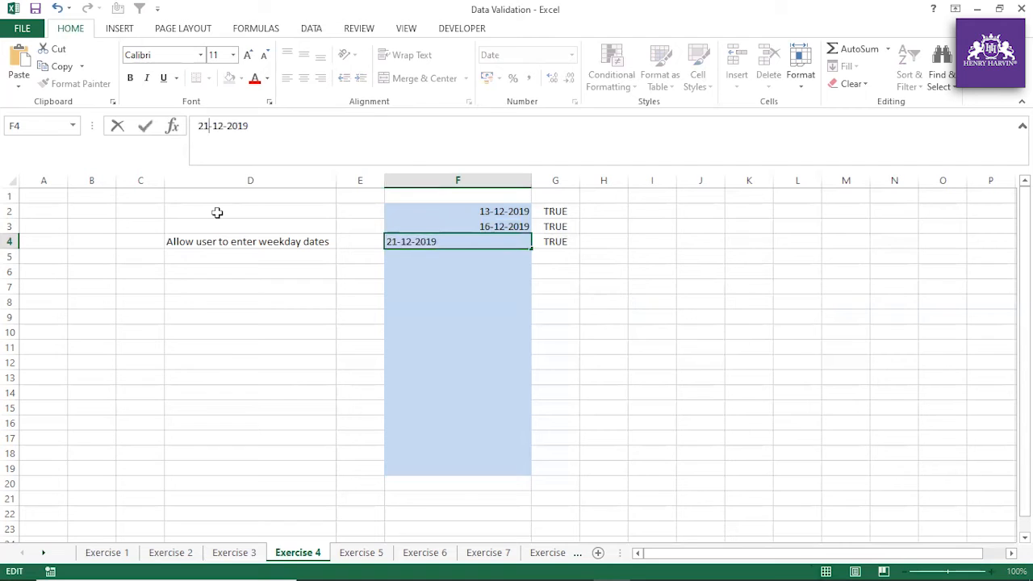
pyautogui.press('Return')
# Set the date in F4 to 23-12-2019
pyautogui.click(513, 239)
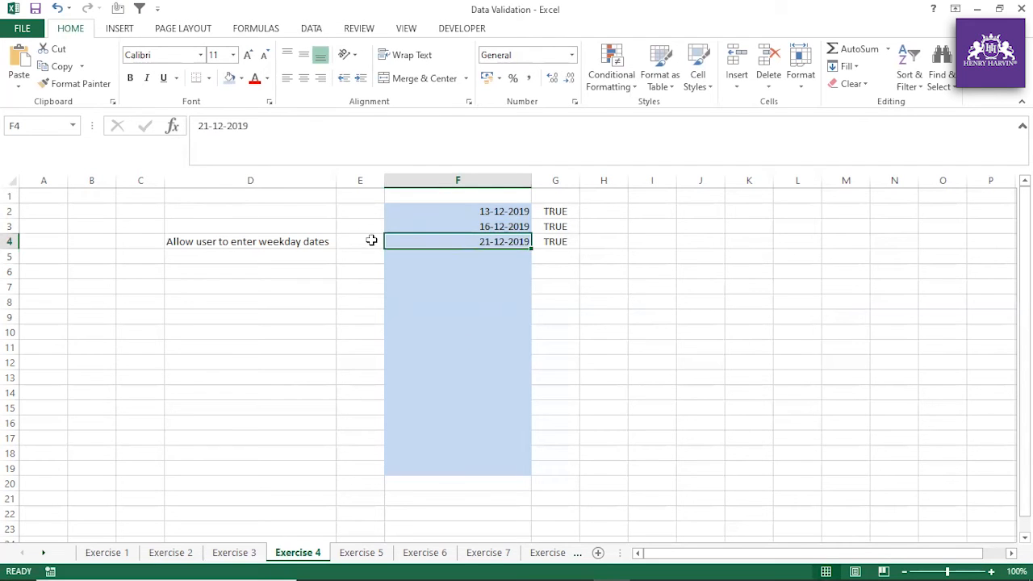
pyautogui.click(210, 125)
pyautogui.press('BackSpace')
pyautogui.write('3')
pyautogui.press('Return')
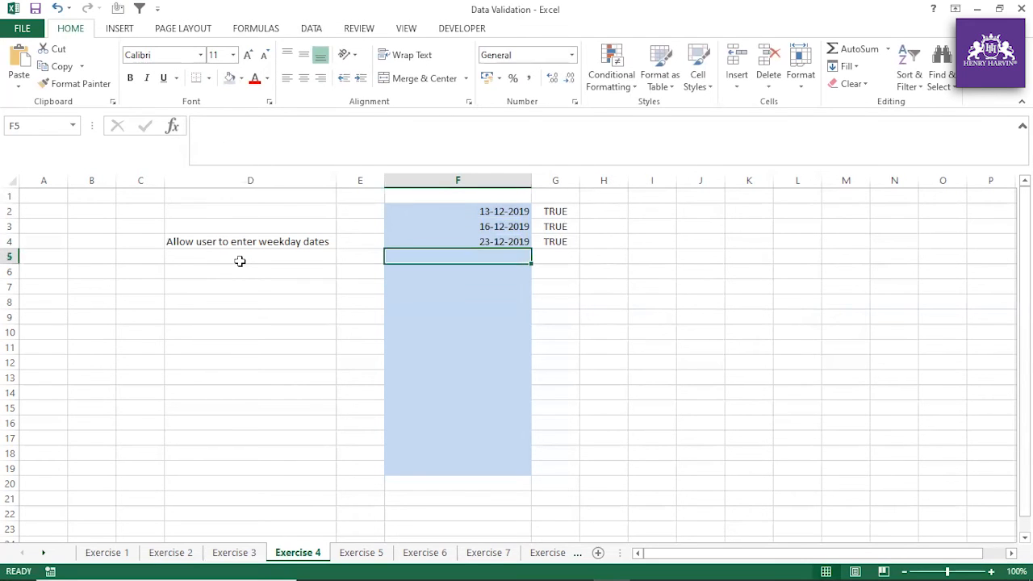
# Extend the dates as a daily series from F4 to F18 and fill the weekday check formula down to G18
pyautogui.click(517, 242)
pyautogui.click(546, 243)
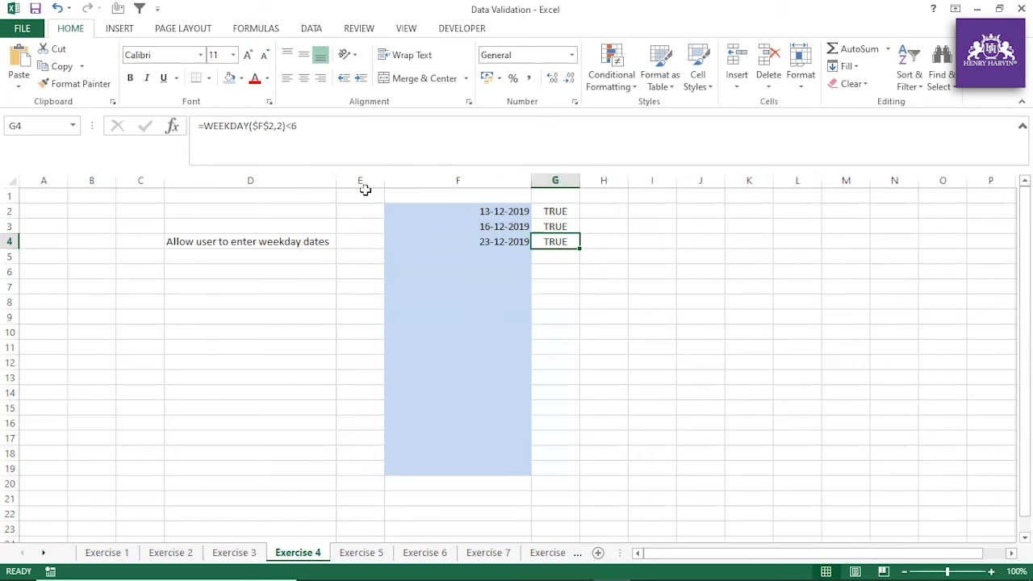
pyautogui.click(521, 242)
pyautogui.moveTo(531, 249); pyautogui.dragTo(512, 458)
pyautogui.click(562, 242)
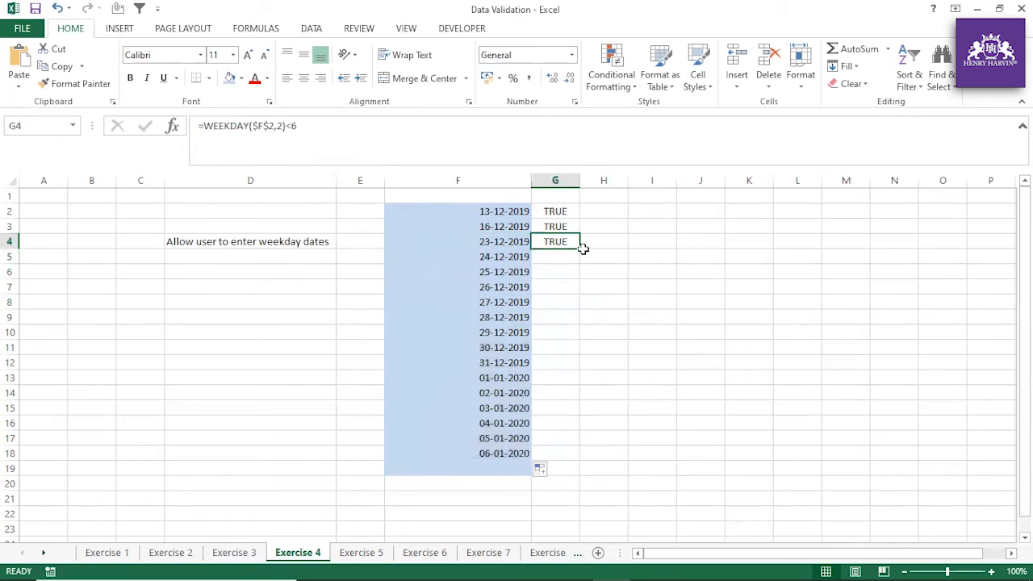
pyautogui.doubleClick(582, 249)
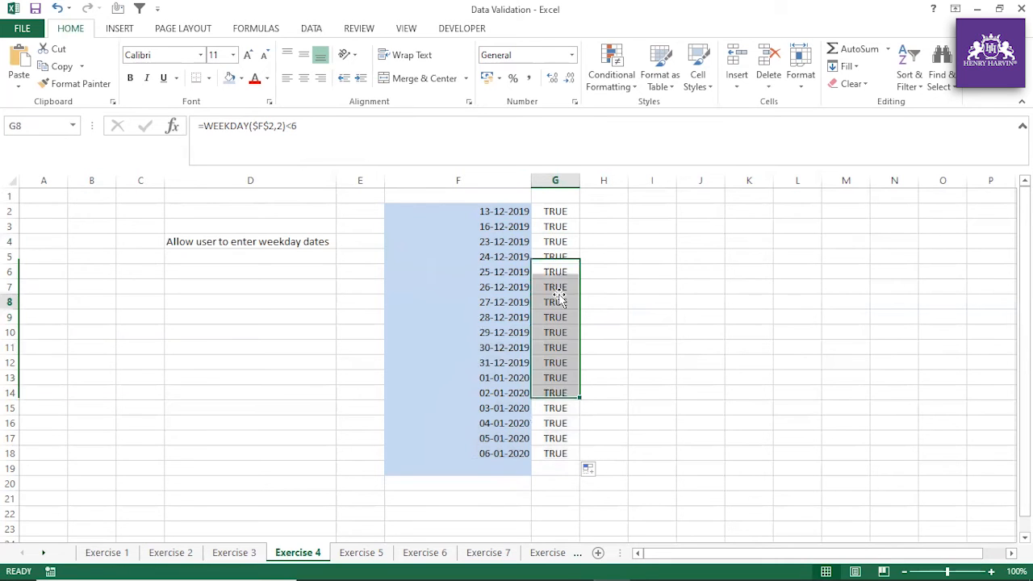
# Compare the weekday check results in column G with the corresponding dates in column F
pyautogui.click(554, 353)
pyautogui.press('Down')
pyautogui.press('Down')
pyautogui.press('Down')
pyautogui.click(510, 329)
pyautogui.click(500, 266)
pyautogui.click(504, 212)
pyautogui.click(499, 243)
pyautogui.click(501, 226)
pyautogui.click(498, 242)
pyautogui.click(498, 273)
pyautogui.click(498, 333)
pyautogui.click(500, 362)
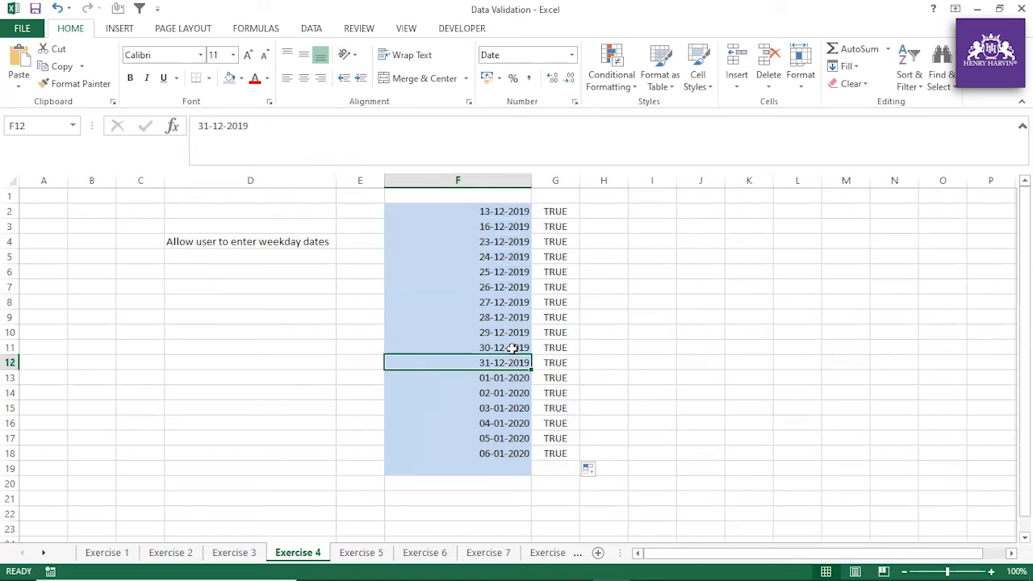
pyautogui.click(495, 226)
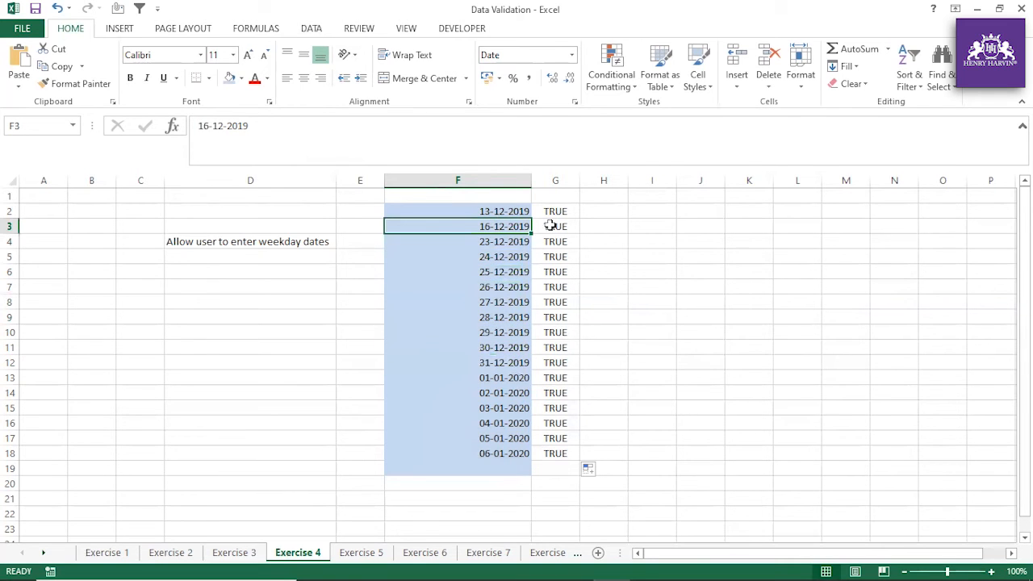
# Enter the formula =TEXT(F2,"dddd") in H2 to return the day name of the first date
pyautogui.click(601, 226)
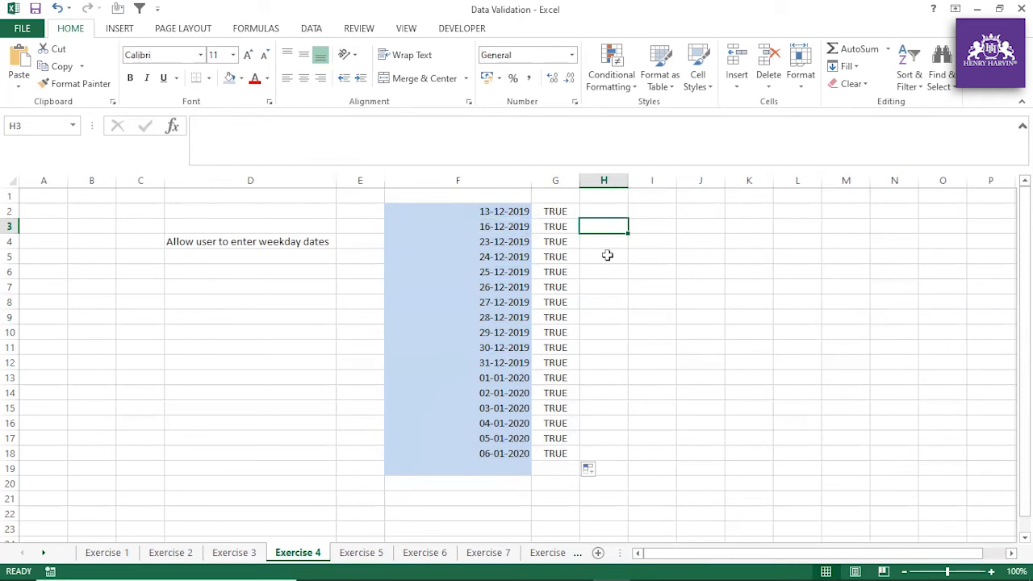
pyautogui.click(606, 211)
pyautogui.write('=')
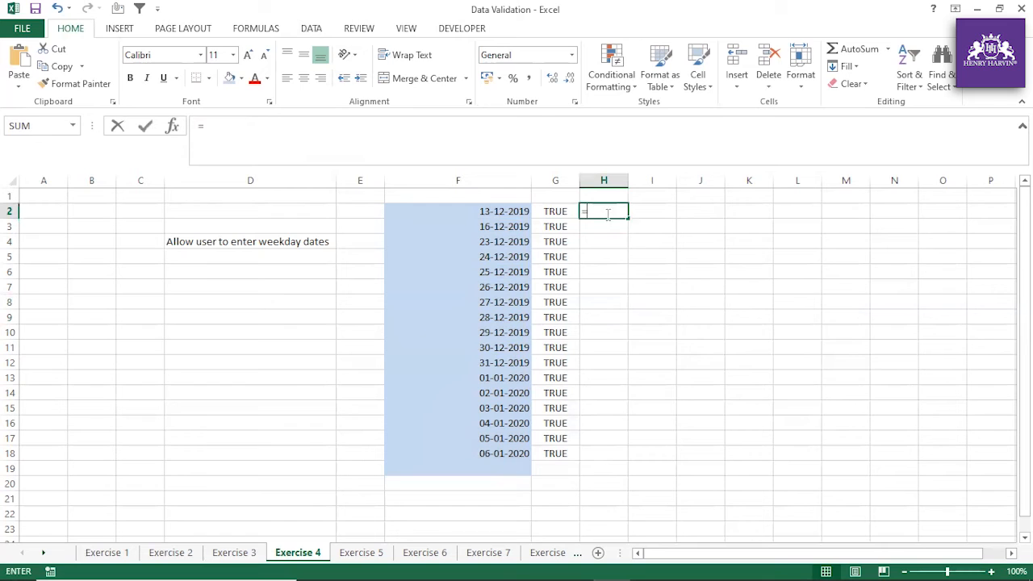
pyautogui.write('text(')
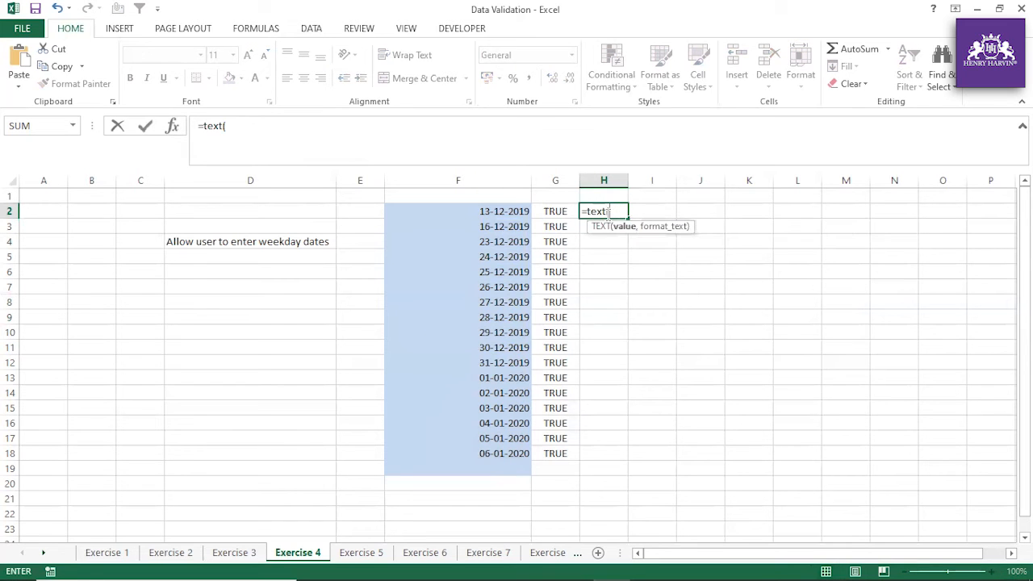
pyautogui.click(522, 211)
pyautogui.write(',')
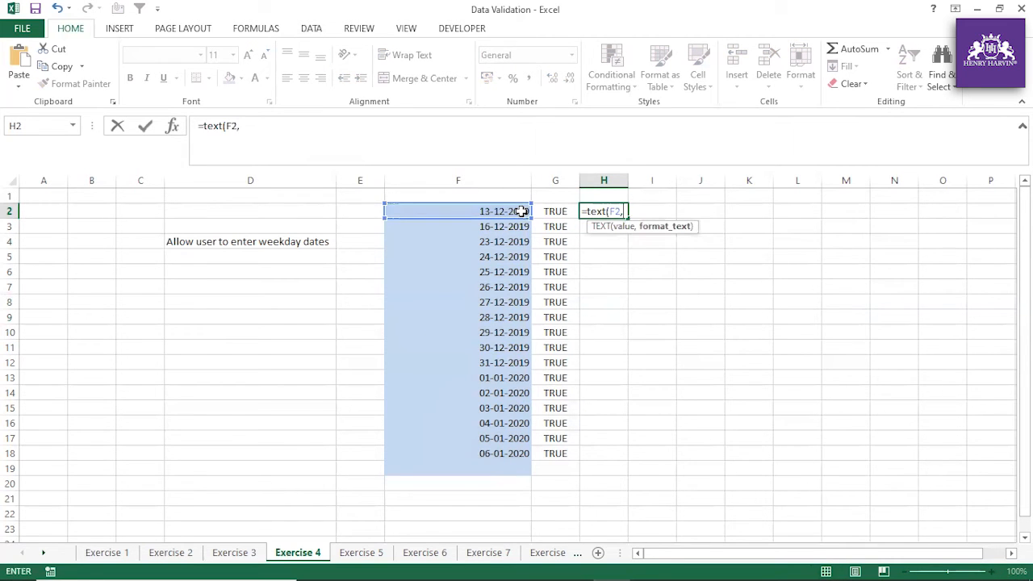
pyautogui.write('"dddd")')
pyautogui.press('Return')
# Fill the day-name formula from H2 down to H18 and autofit column H to its contents
pyautogui.click(596, 211)
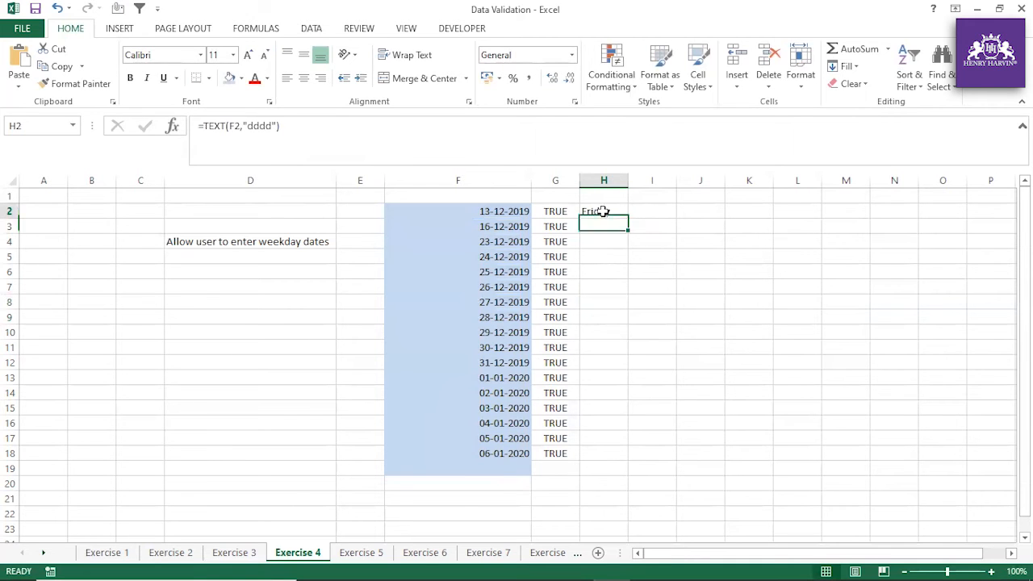
pyautogui.doubleClick(625, 217)
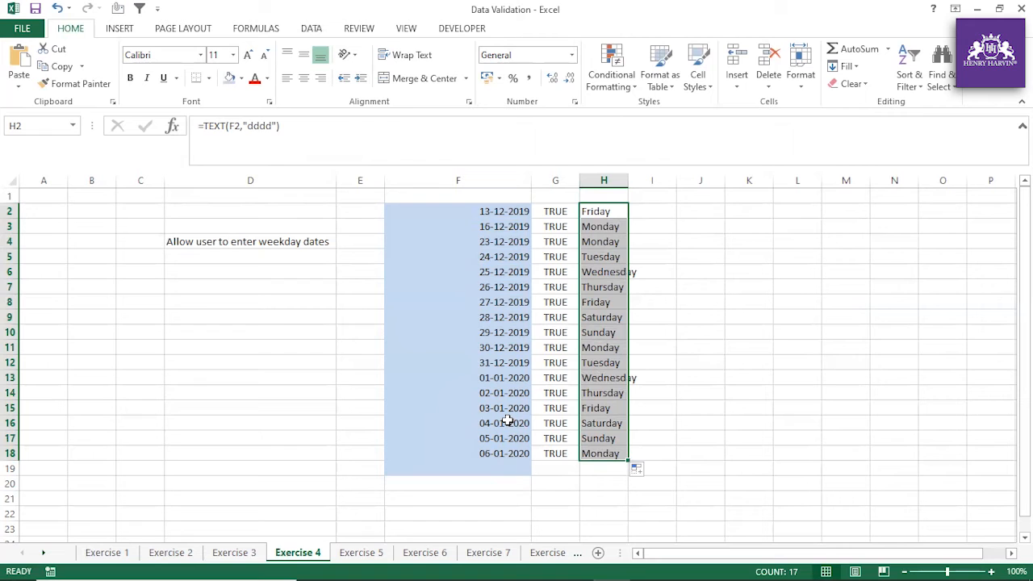
pyautogui.doubleClick(628, 180)
# Check the weekday formula in G2, and reapply the custom data validation formula =WEEKDAY($F$2,2)<6 to F2:F19
pyautogui.moveTo(519, 209); pyautogui.dragTo(516, 469)
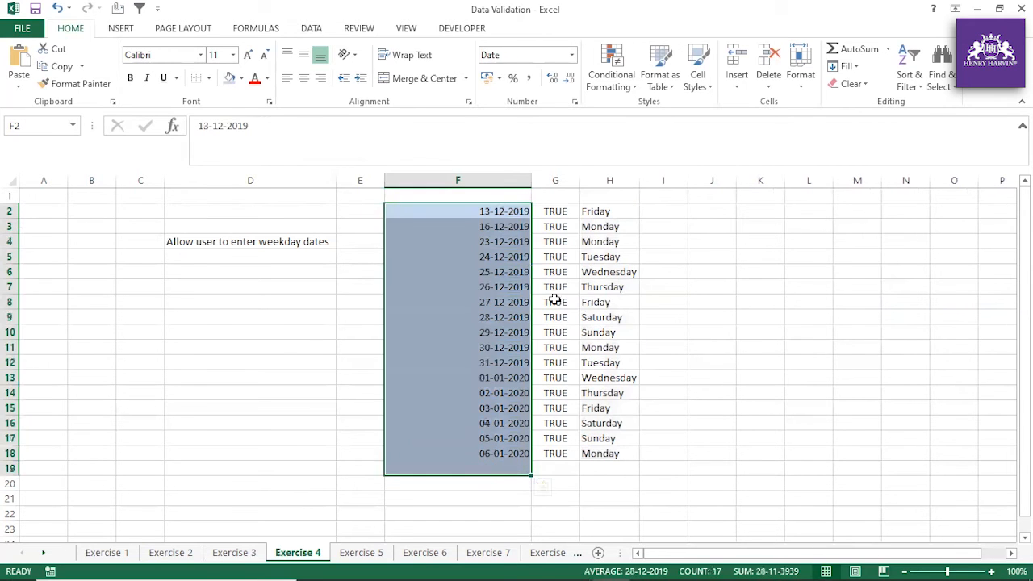
pyautogui.click(555, 289)
pyautogui.click(561, 217)
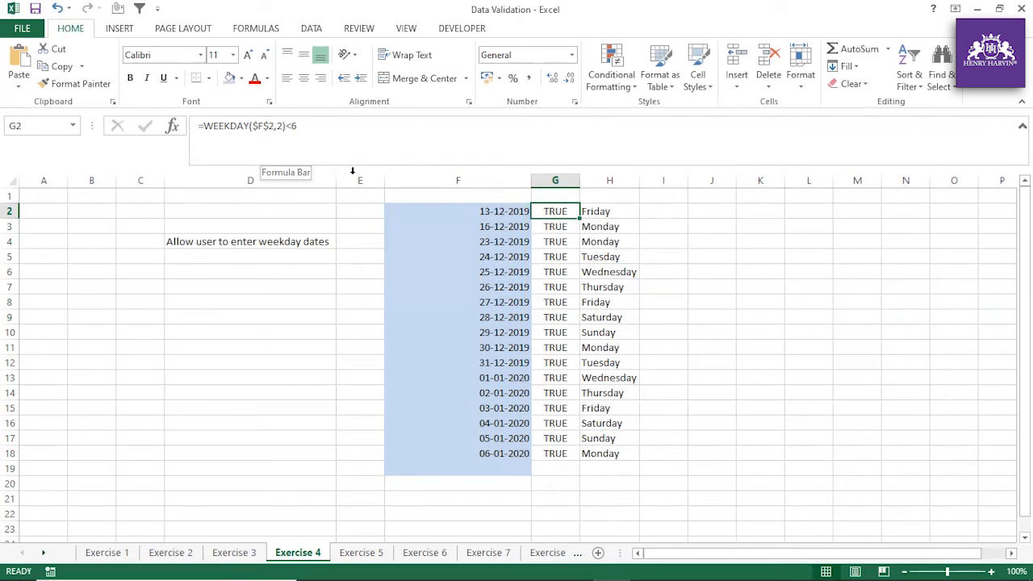
pyautogui.moveTo(482, 211); pyautogui.dragTo(495, 472)
pyautogui.click(315, 29)
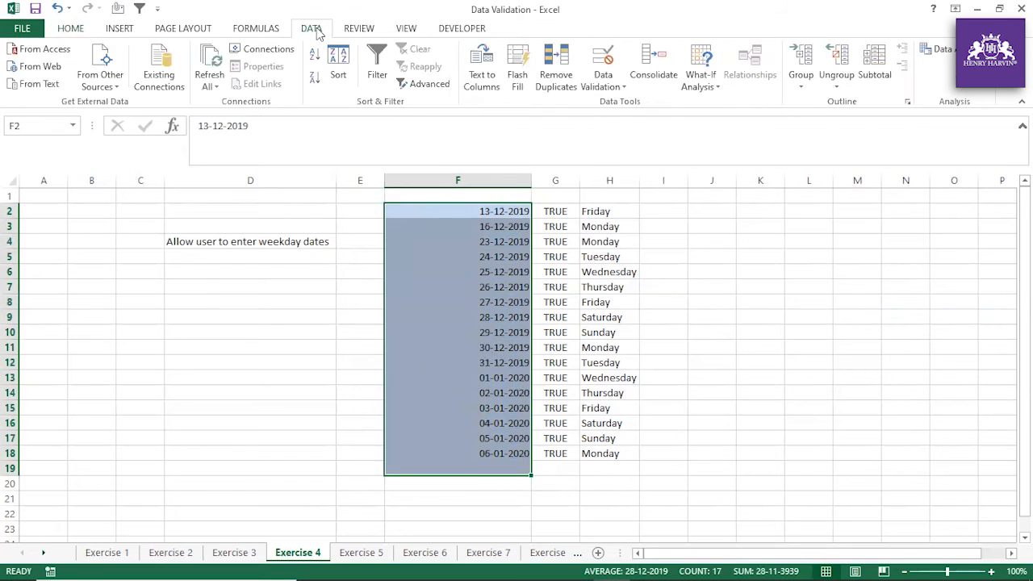
pyautogui.click(612, 89)
pyautogui.click(616, 100)
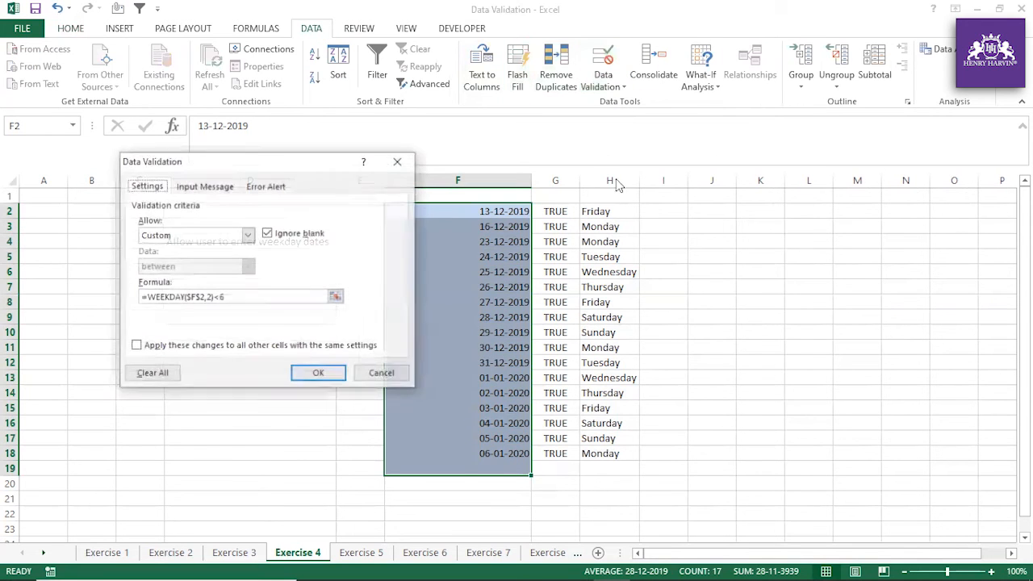
pyautogui.moveTo(324, 169); pyautogui.dragTo(765, 159)
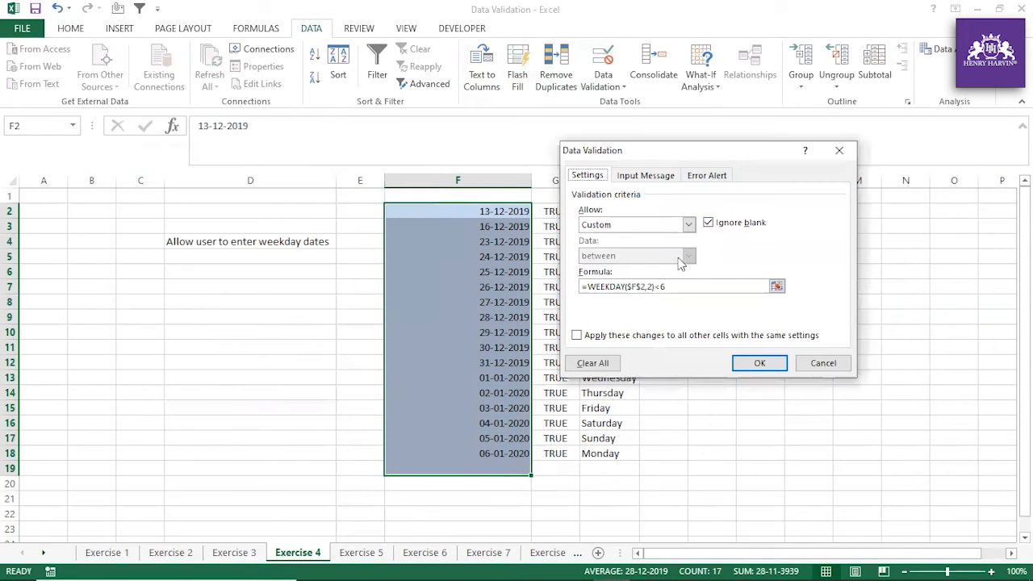
pyautogui.click(643, 287)
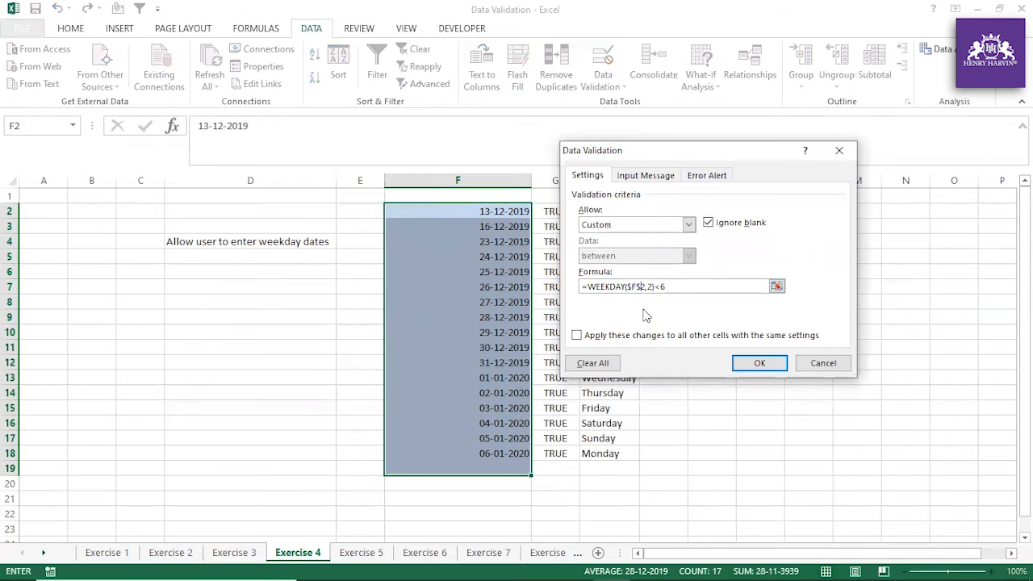
pyautogui.click(764, 363)
pyautogui.click(696, 258)
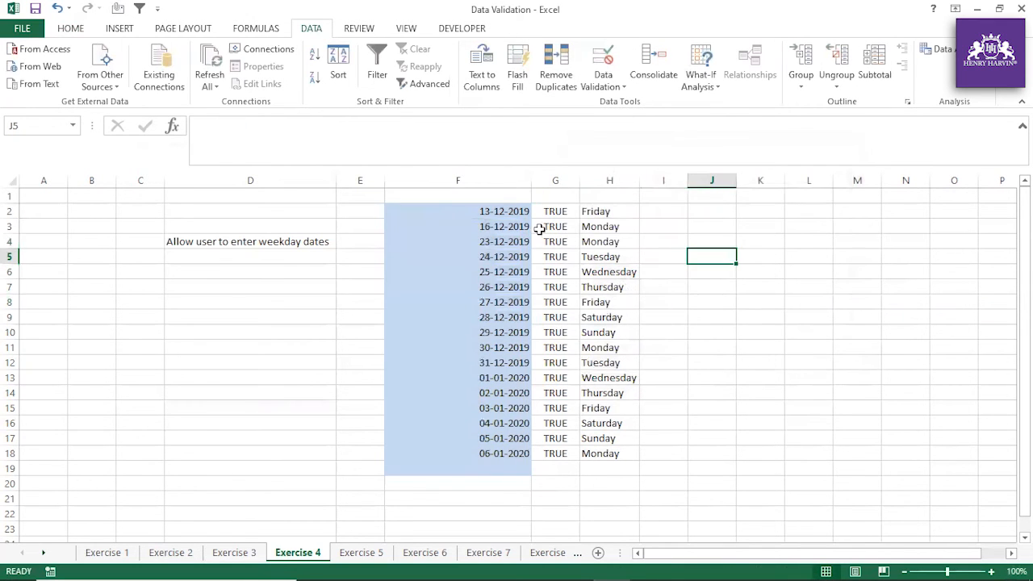
# Clear all the dates from F2:F18
pyautogui.moveTo(494, 213); pyautogui.dragTo(471, 450)
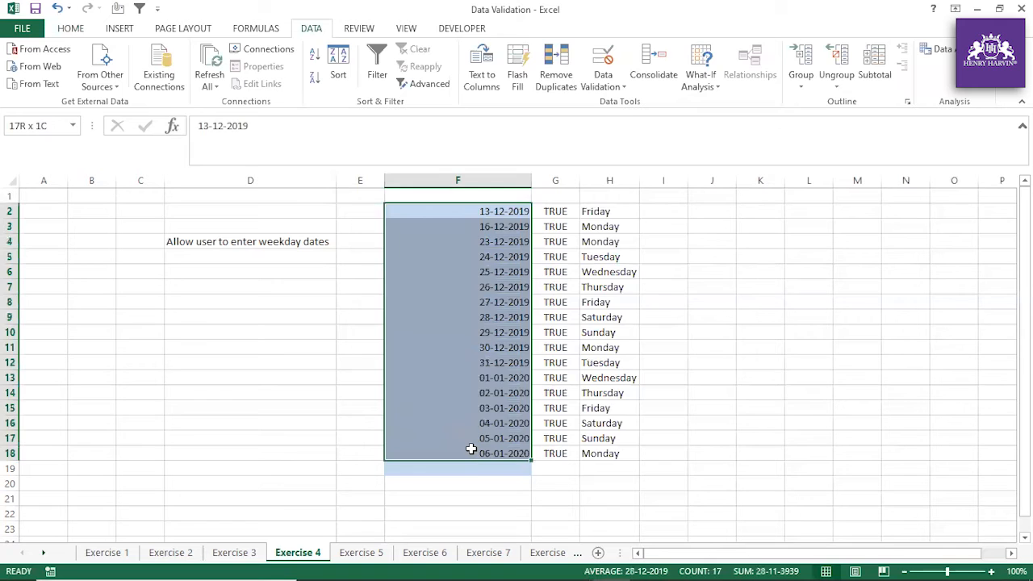
pyautogui.click(726, 361)
pyautogui.click(509, 423)
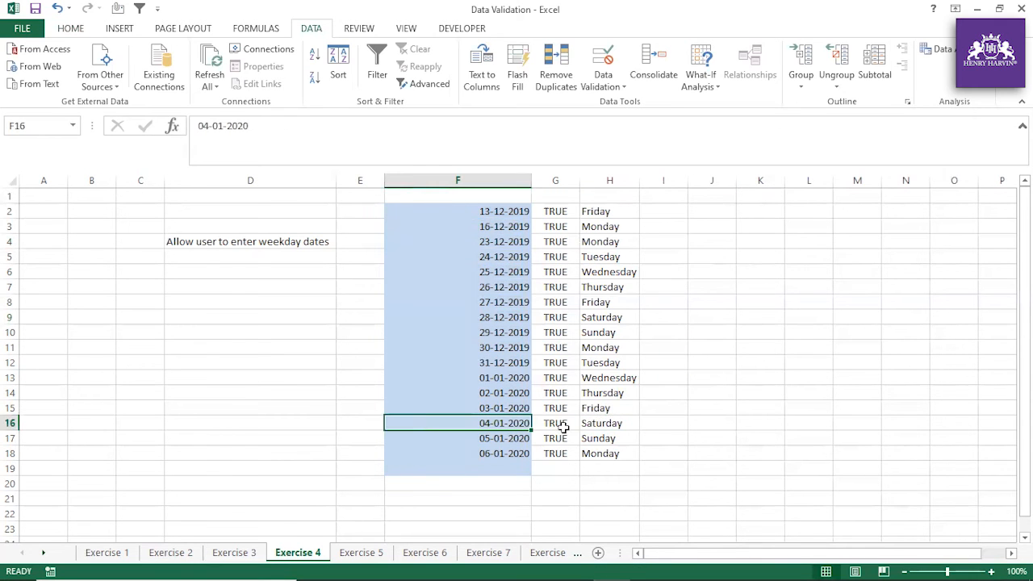
pyautogui.click(510, 209)
pyautogui.moveTo(509, 234); pyautogui.dragTo(505, 456)
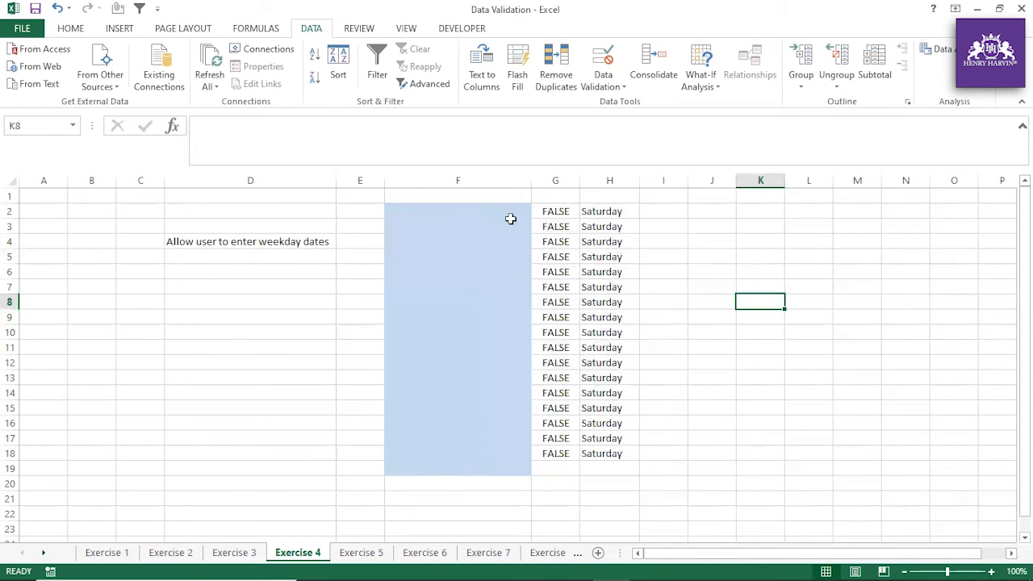
# Delete the contents of helper columns G and H
pyautogui.click(512, 225)
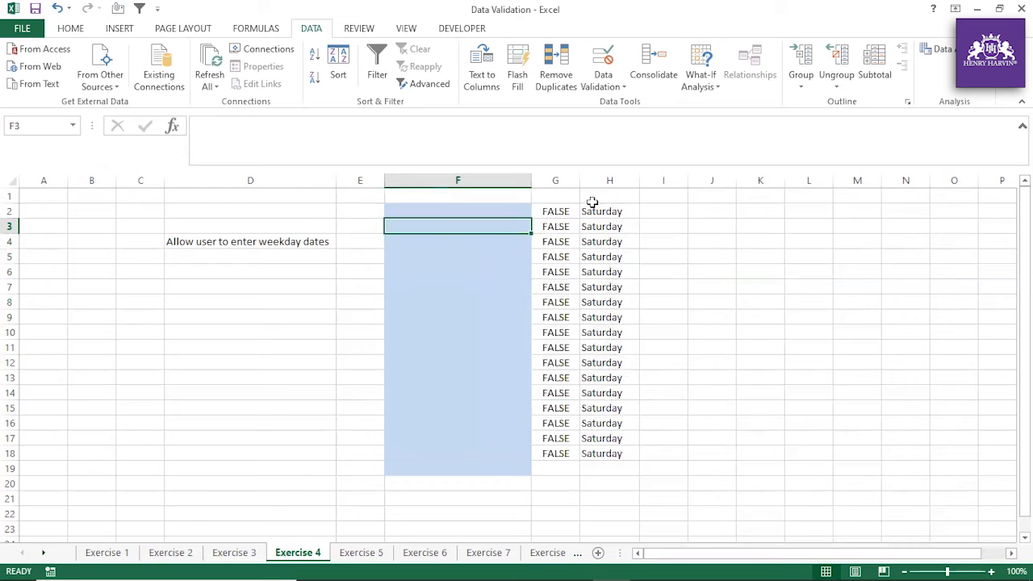
pyautogui.moveTo(570, 177); pyautogui.dragTo(610, 180)
pyautogui.press('Delete')
pyautogui.click(771, 275)
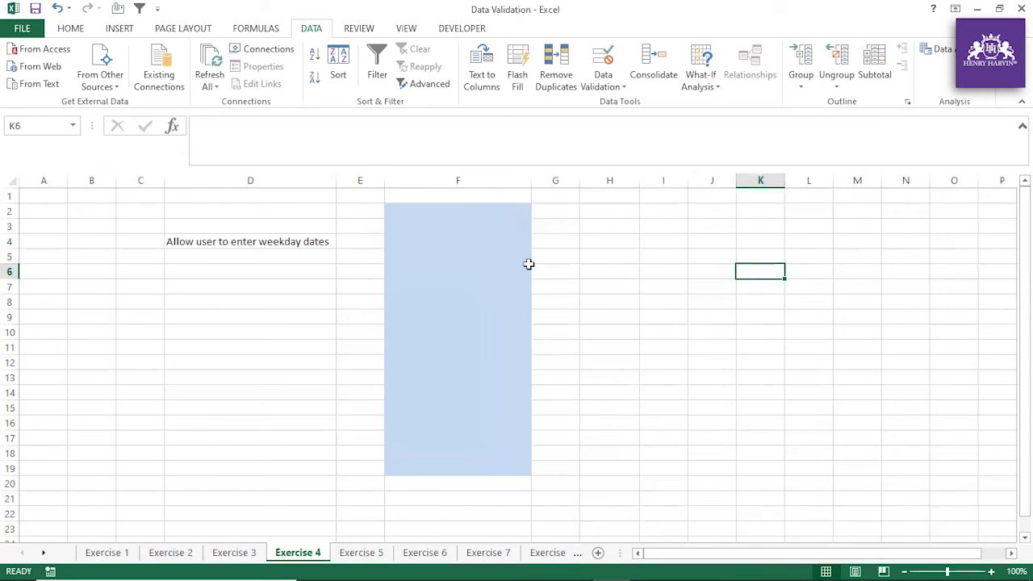
# Try to enter the weekend date 04/01/2020 in F5 to test the validation rule, then choose to retry the entry
pyautogui.click(470, 255)
pyautogui.write('04/01/2020')
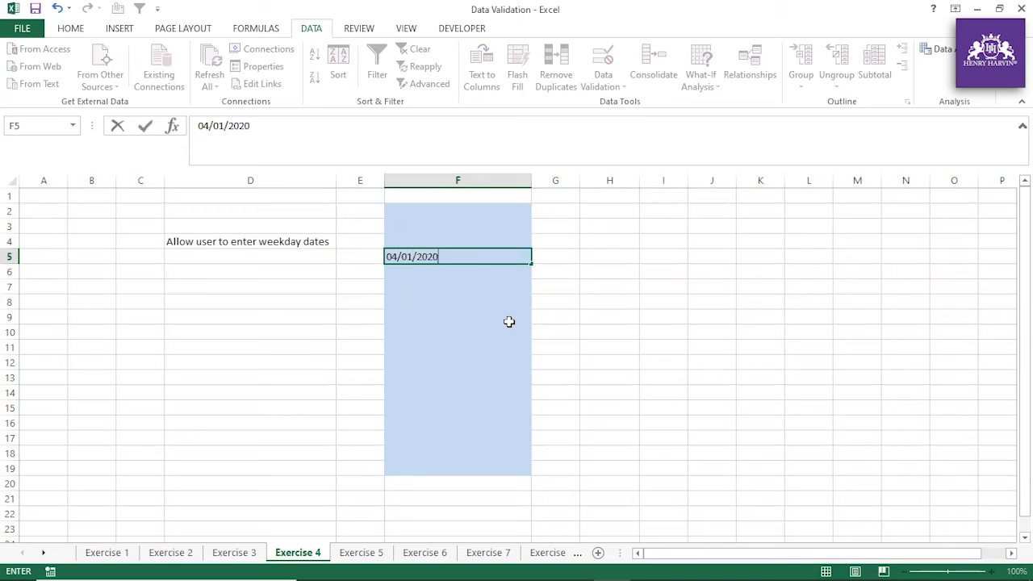
pyautogui.press('Return')
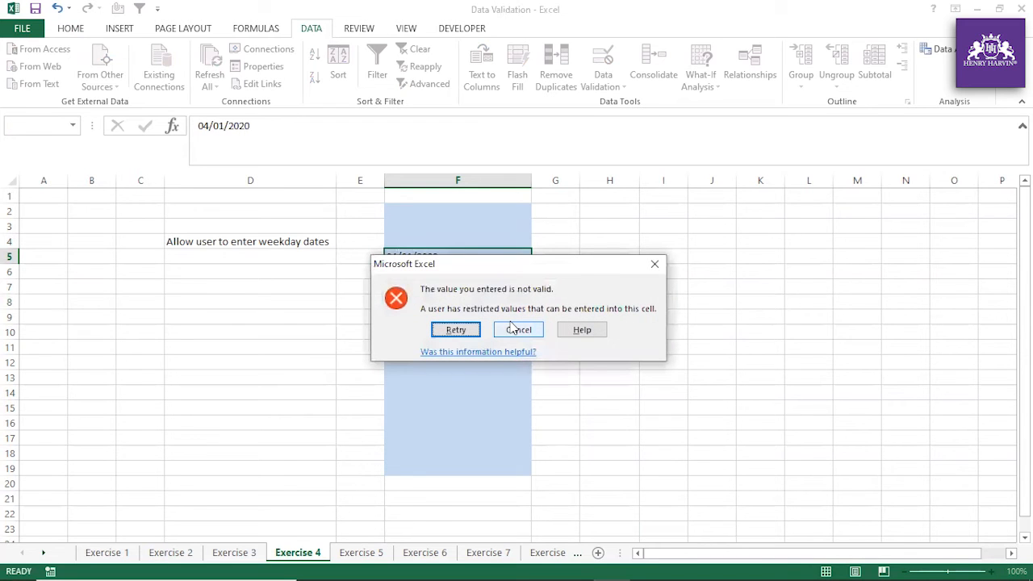
pyautogui.click(457, 328)
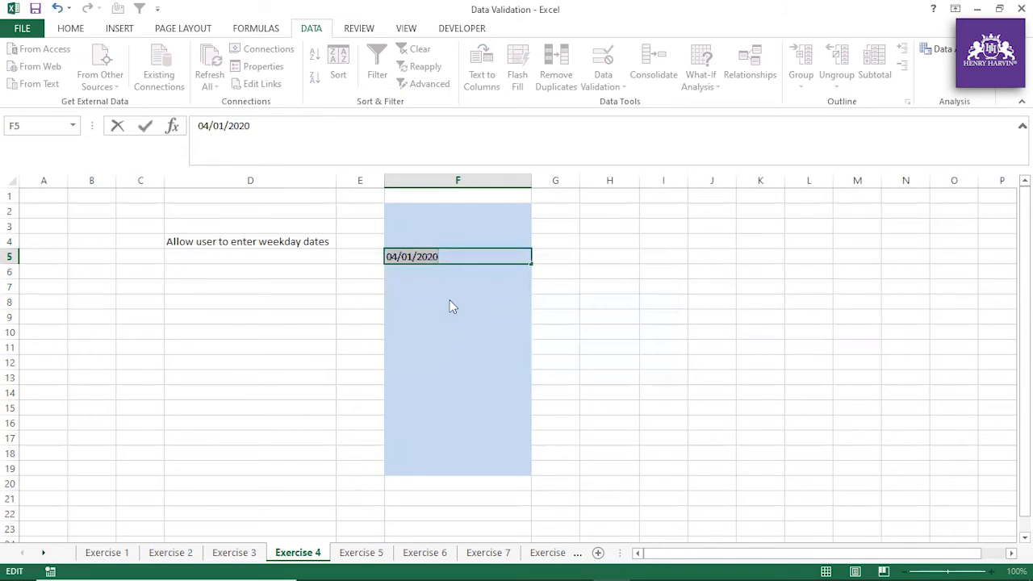
# Submit the weekend date 04/01/2020 in F5 again, then cancel the entry
pyautogui.press('Return')
pyautogui.click(521, 331)
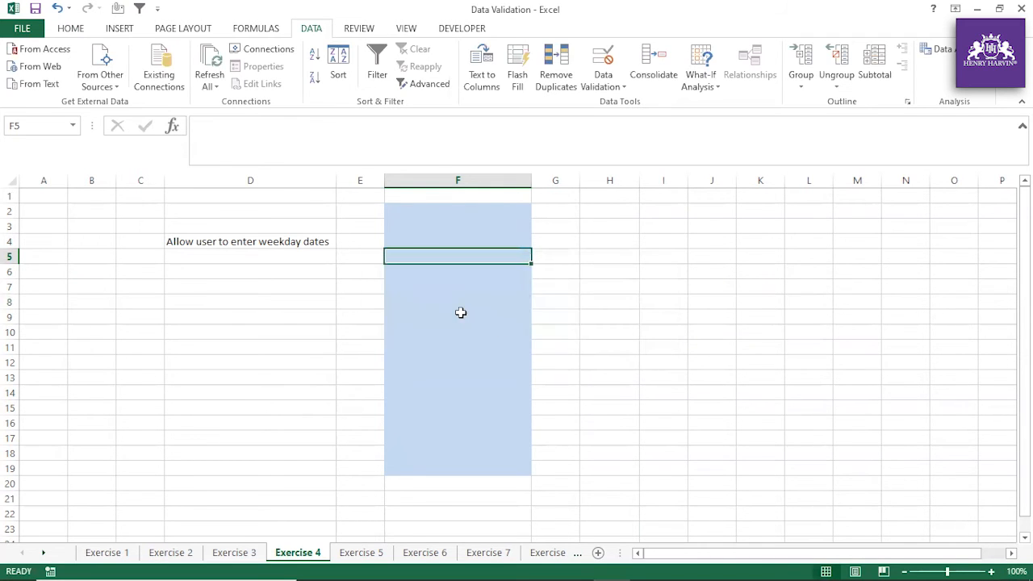
pyautogui.click(457, 294)
# Enter the weekday date 13/01/2020 in F3 to test the validation rule
pyautogui.click(457, 225)
pyautogui.write('13')
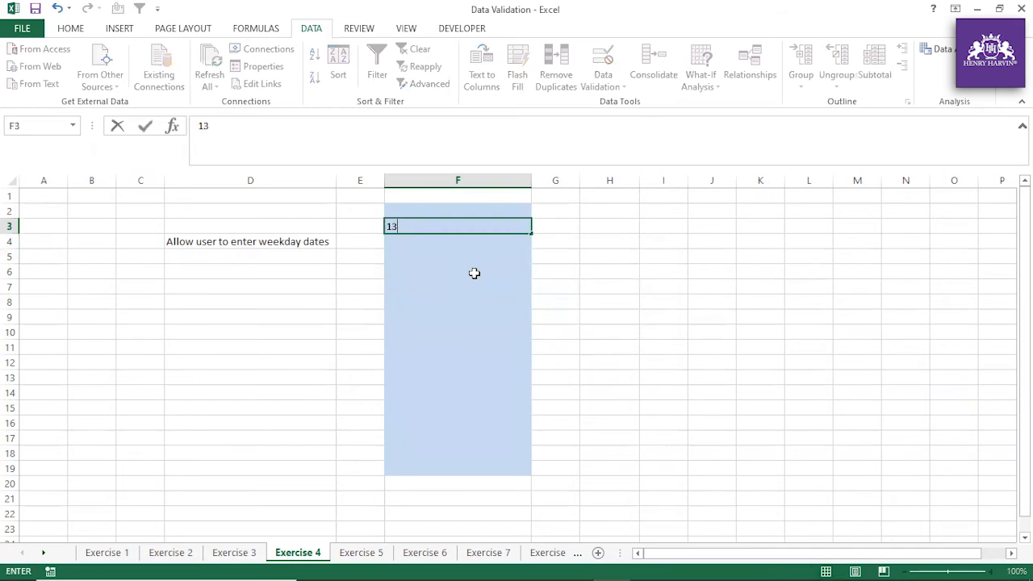
pyautogui.write('/01/2020')
pyautogui.press('BackSpace')
pyautogui.press('BackSpace')
pyautogui.press('Return')
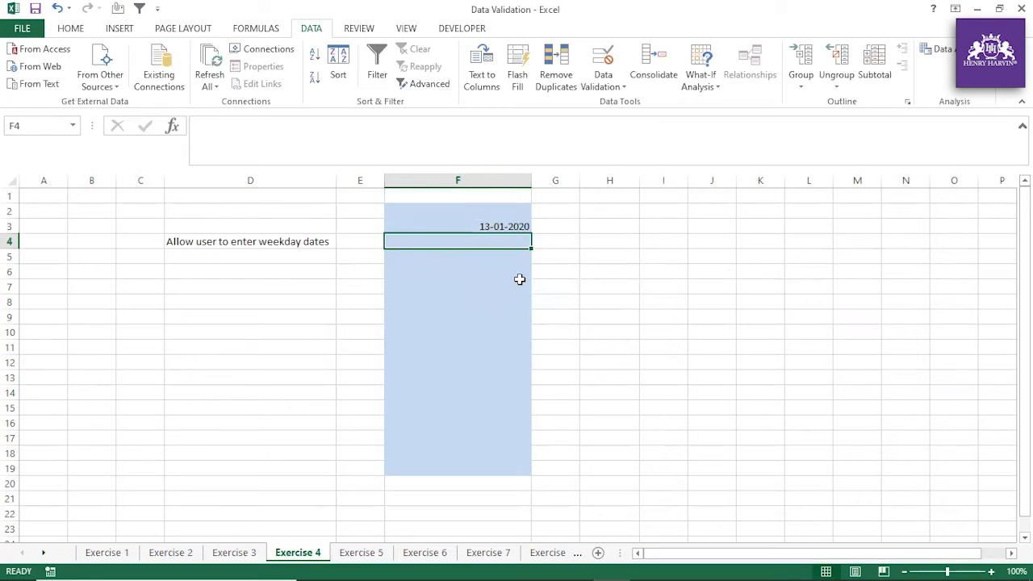
# Try to enter 14/01/2020\ in F4, then cancel the entry
pyautogui.write('14')
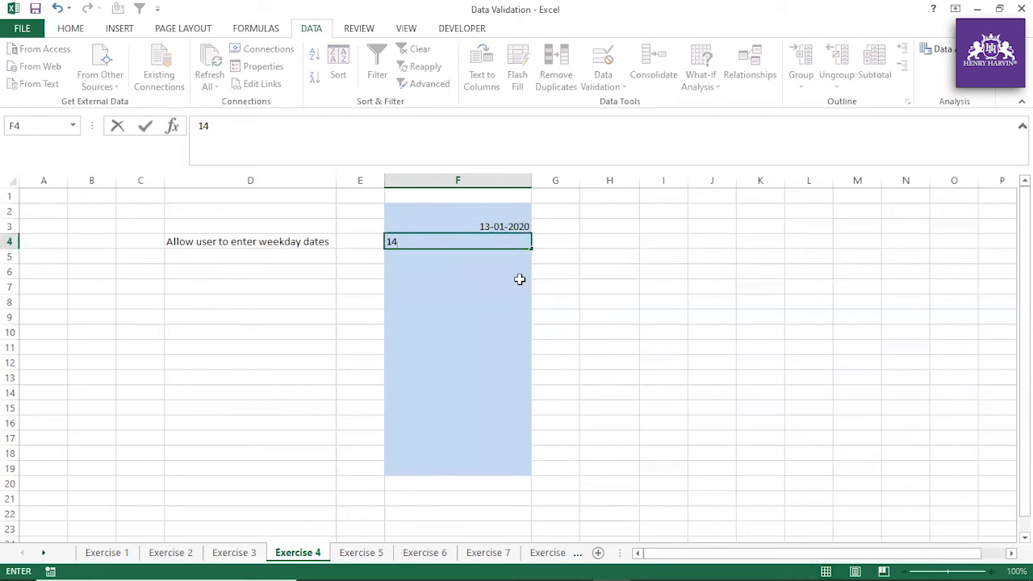
pyautogui.write('/01/2020\\')
pyautogui.press('Return')
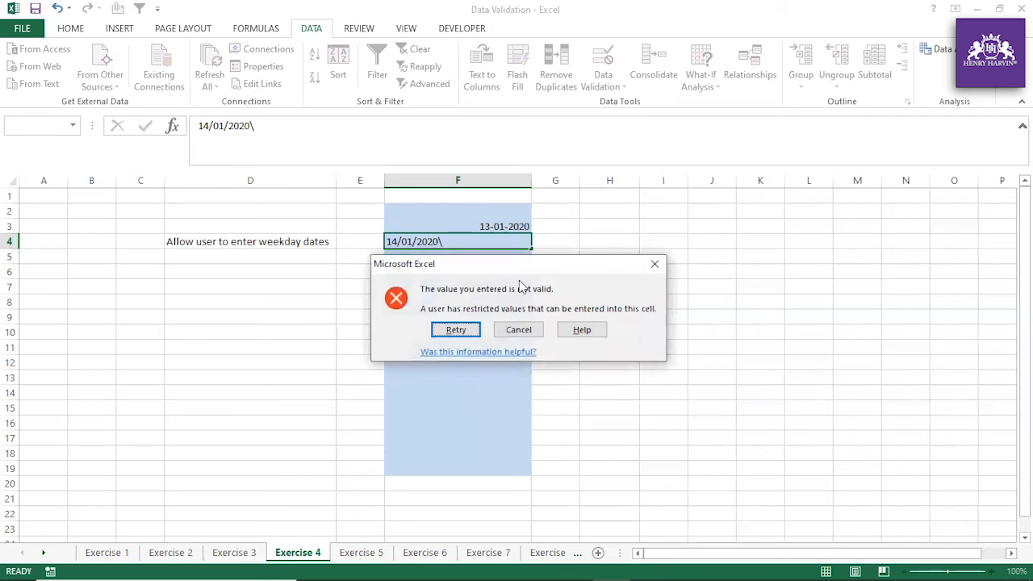
pyautogui.click(519, 330)
# Enter the weekday date 15/01/2020 in F4
pyautogui.write('15')
pyautogui.write('/01/2020')
pyautogui.press('Return')
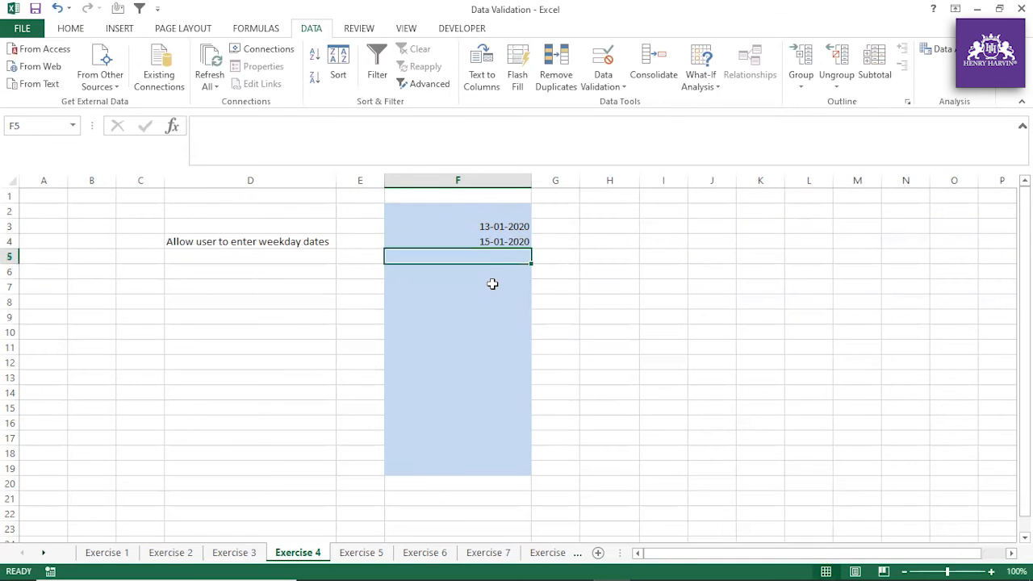
pyautogui.press('Return')
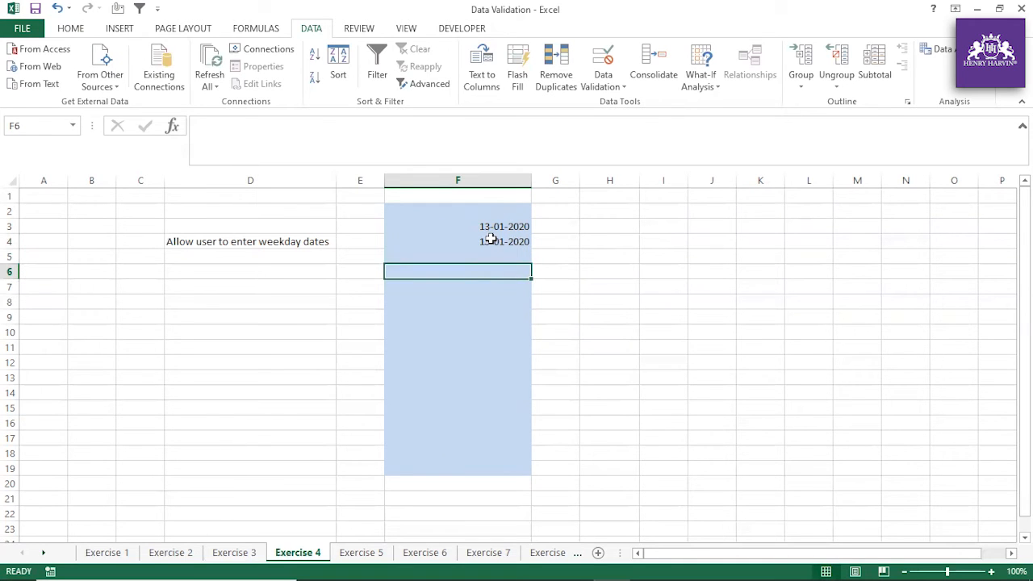
pyautogui.hotkey('shift', 'Return')
pyautogui.hotkey('shift', 'Return')
pyautogui.hotkey('shift', 'Return')
pyautogui.press('Return')
# Enter the formula =TEXT(F3,"dddd") in G3 to return the day name of the date in F3
pyautogui.click(553, 227)
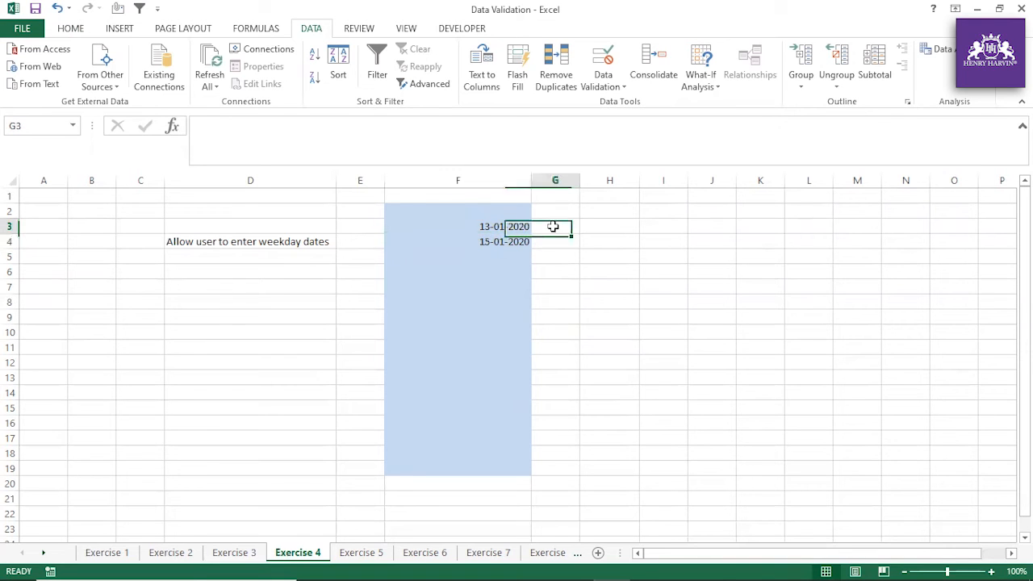
pyautogui.write('=text(')
pyautogui.click(507, 226)
pyautogui.write(',"dddd")')
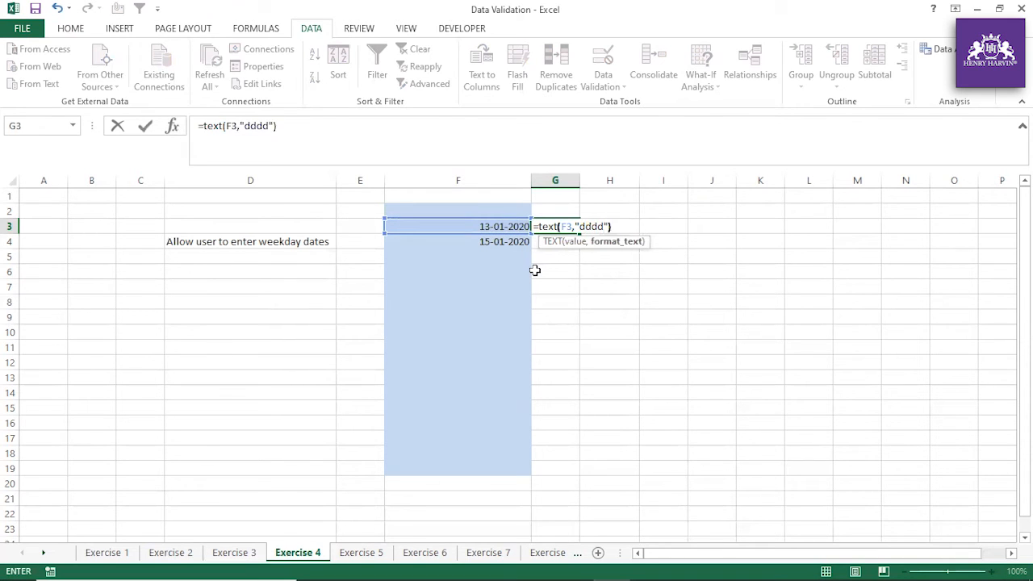
pyautogui.press('Return')
# Fill the day-name formula from G3 down to G4 and check both results
pyautogui.click(563, 226)
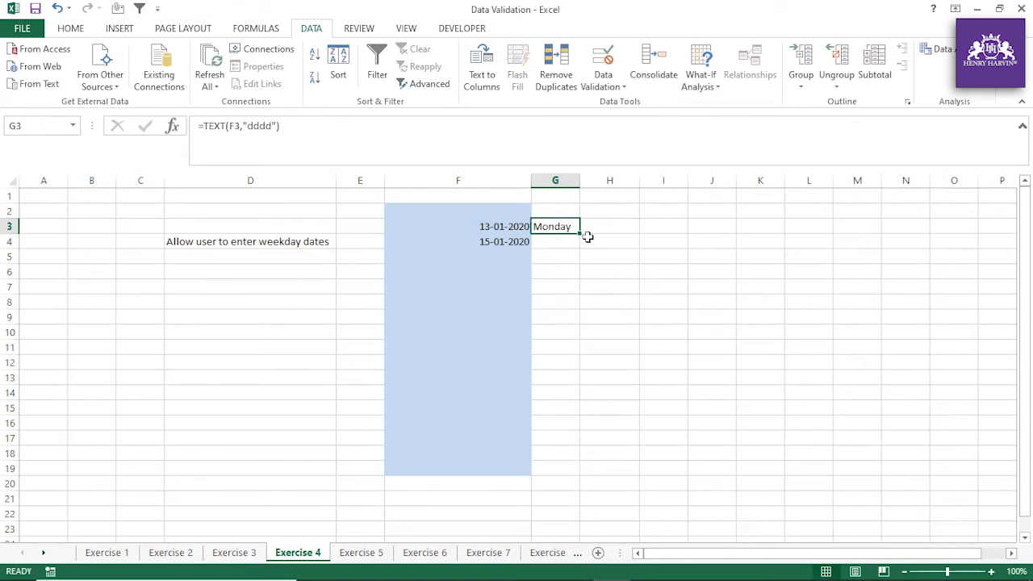
pyautogui.moveTo(580, 235); pyautogui.dragTo(586, 249)
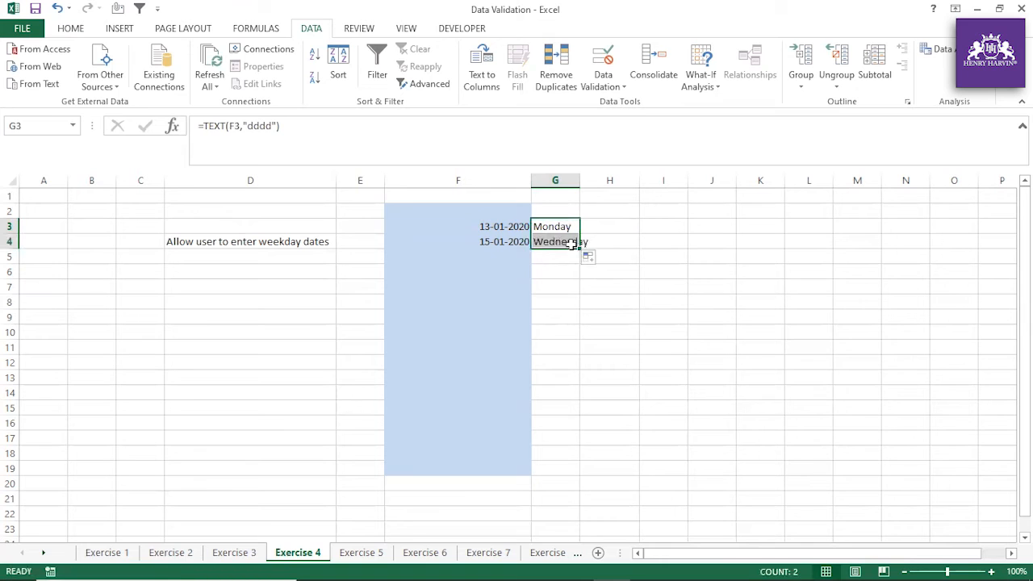
pyautogui.click(559, 246)
pyautogui.click(561, 227)
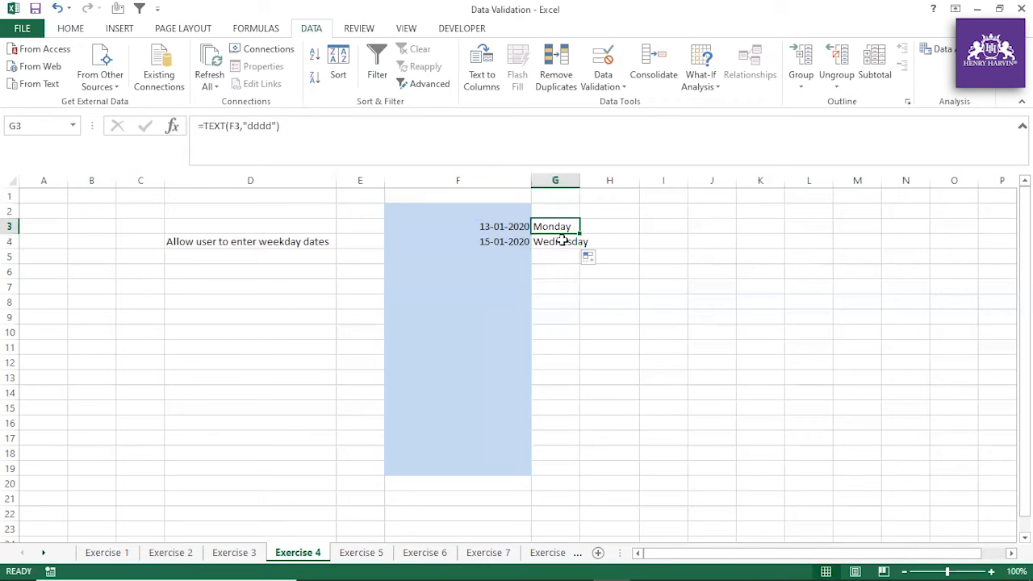
pyautogui.click(562, 240)
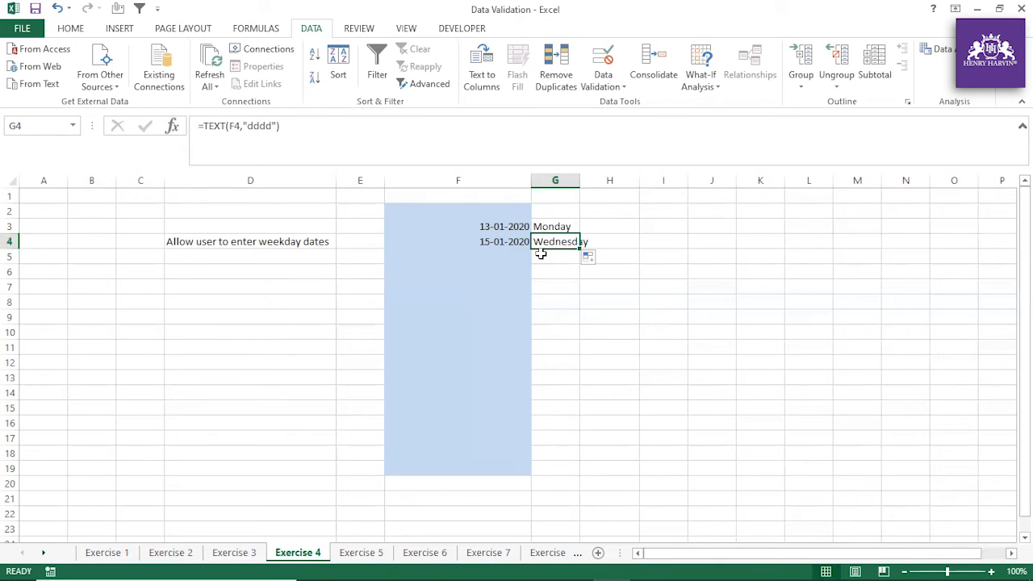
# Try to enter the weekend date 18/01/2020 in F5, then cancel the entry
pyautogui.click(508, 258)
pyautogui.write('1')
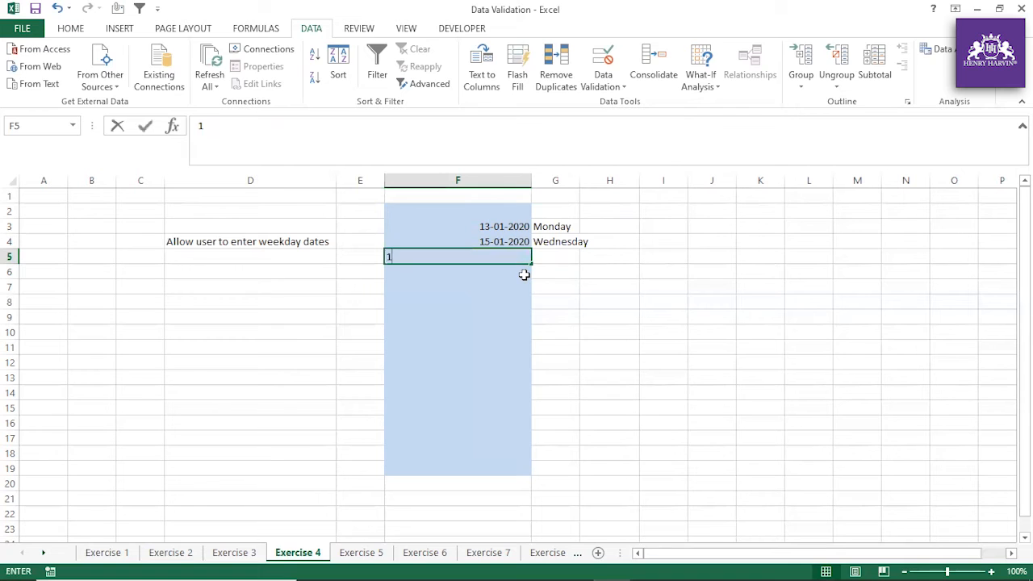
pyautogui.write('8/01/2020')
pyautogui.press('Return')
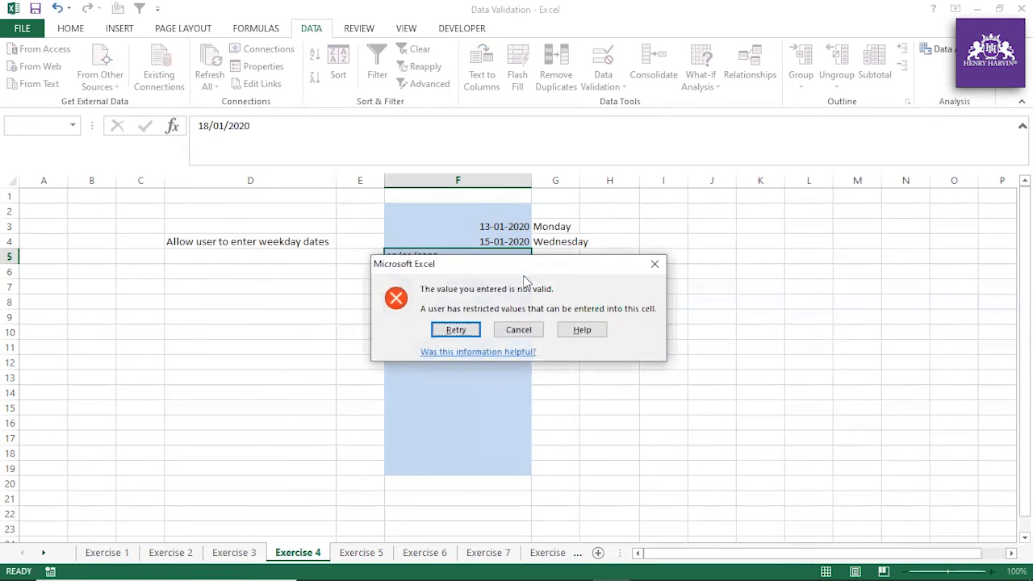
pyautogui.click(519, 330)
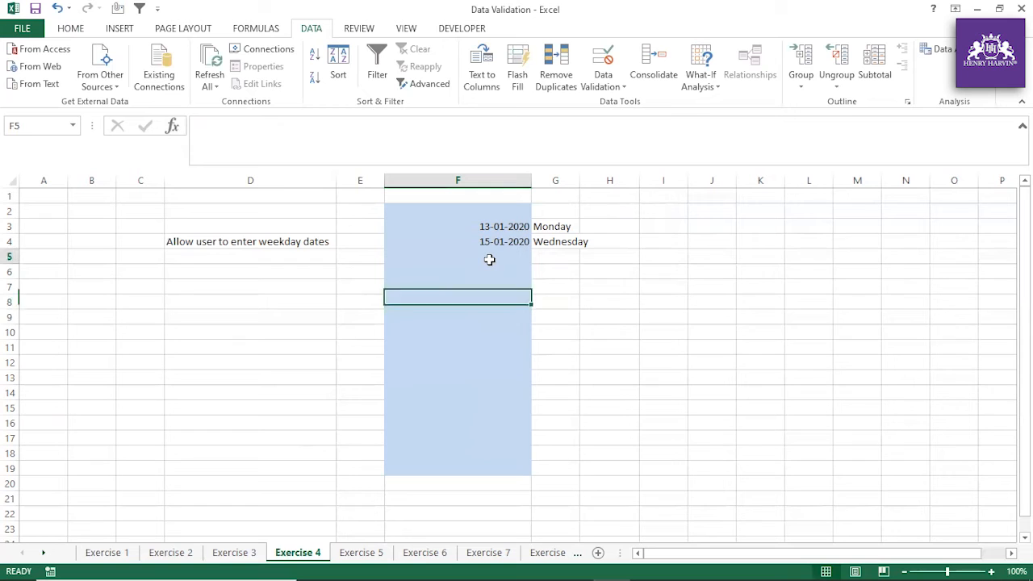
pyautogui.moveTo(500, 213); pyautogui.dragTo(497, 464)
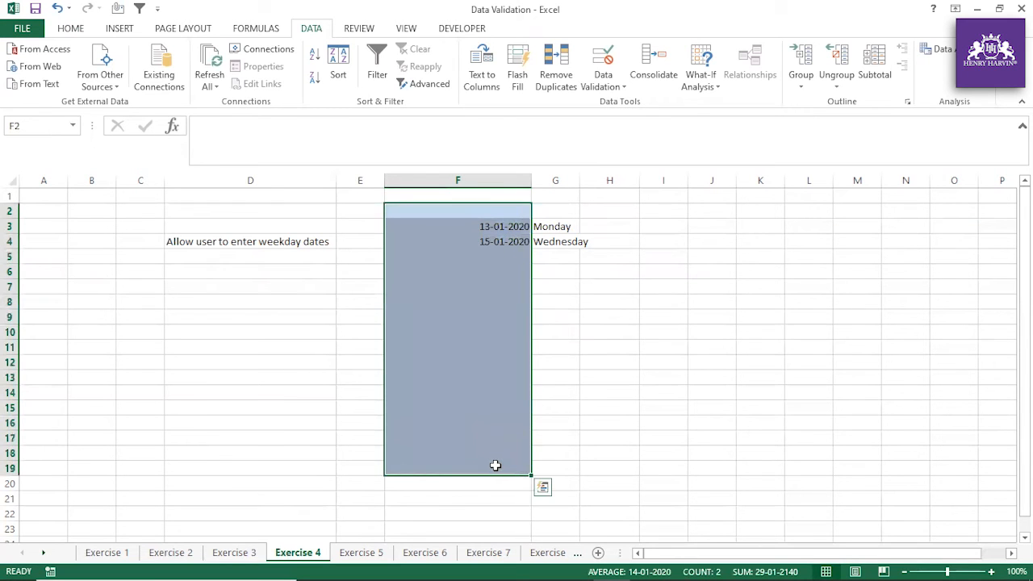
pyautogui.click(256, 346)
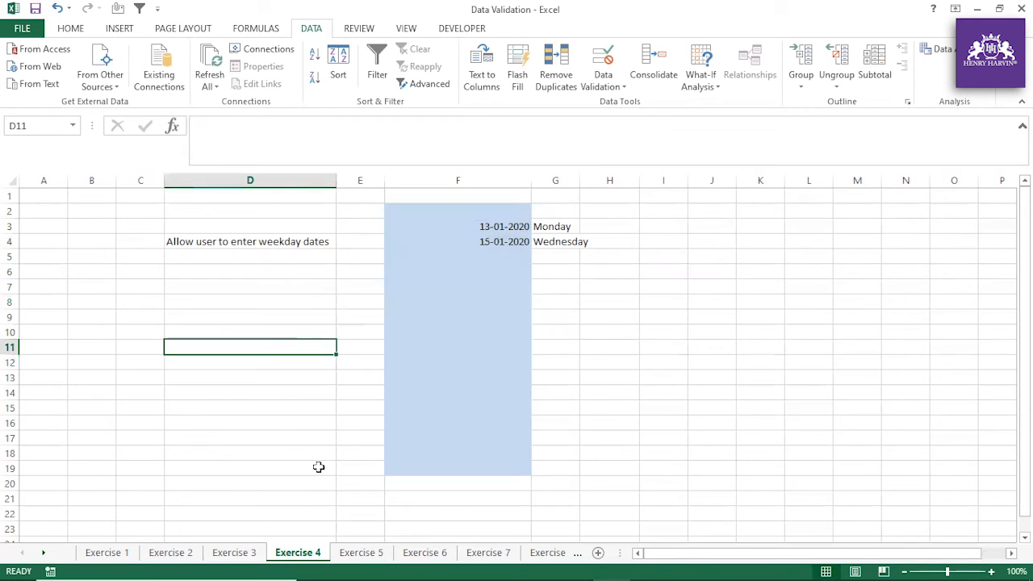
# Switch to the Exercise 5 worksheet and widen column F slightly
pyautogui.click(360, 556)
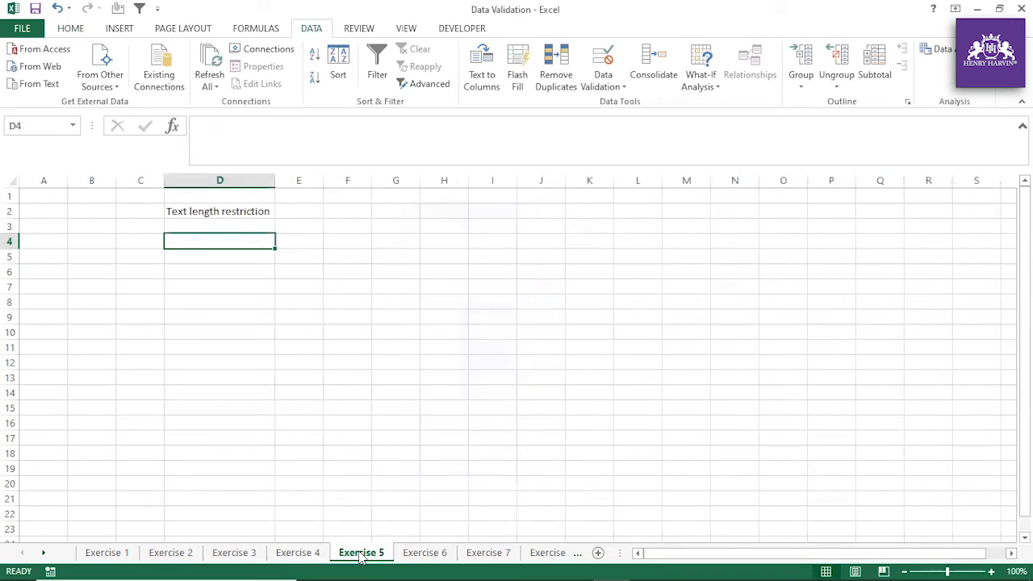
pyautogui.click(247, 211)
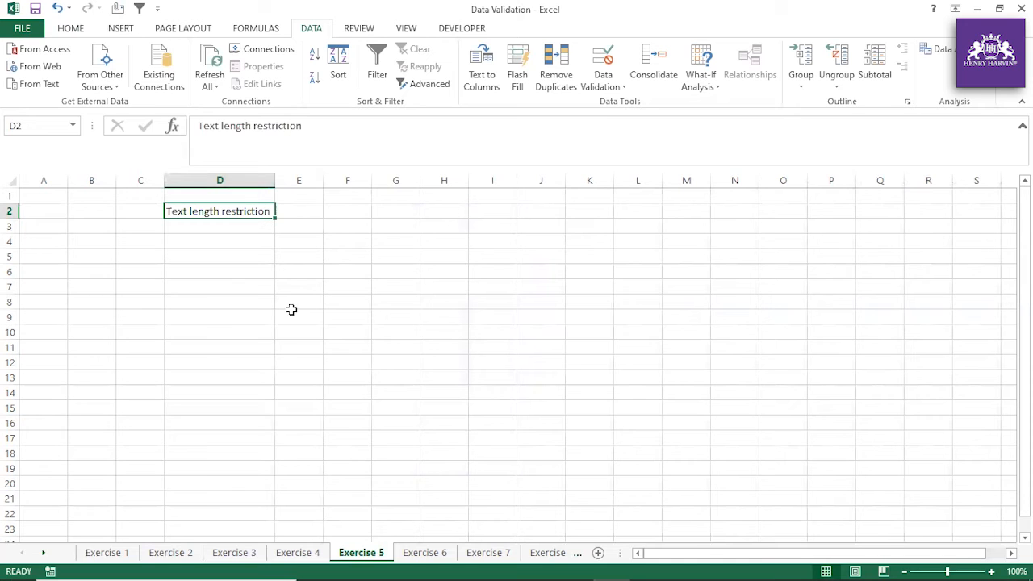
pyautogui.moveTo(344, 214); pyautogui.dragTo(353, 387)
pyautogui.moveTo(372, 182); pyautogui.dragTo(377, 434)
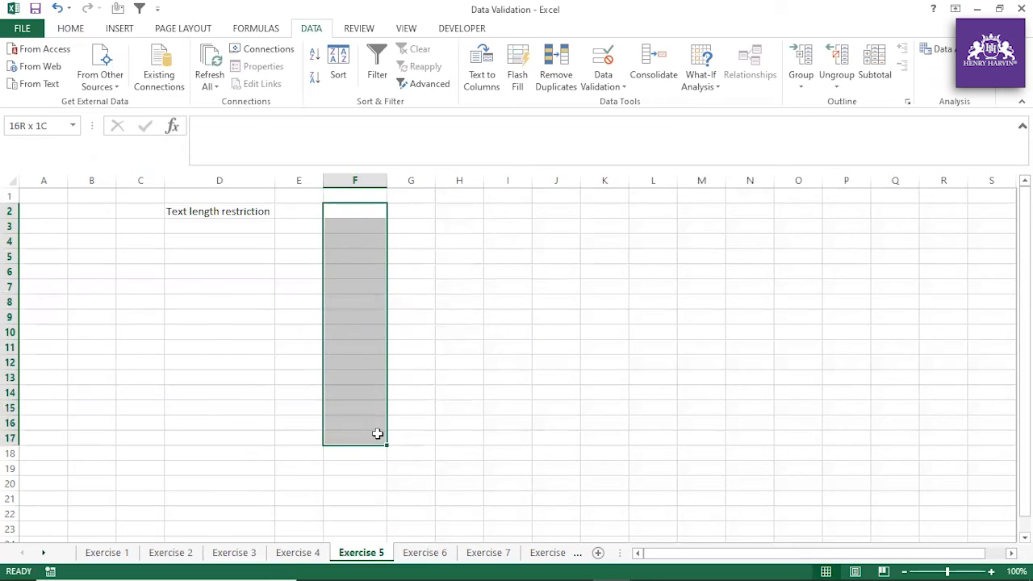
pyautogui.moveTo(376, 435); pyautogui.dragTo(376, 435)
# Enter the note "PO entry should not exceed 5 characters" in I2 and autofit column I to it
pyautogui.click(510, 209)
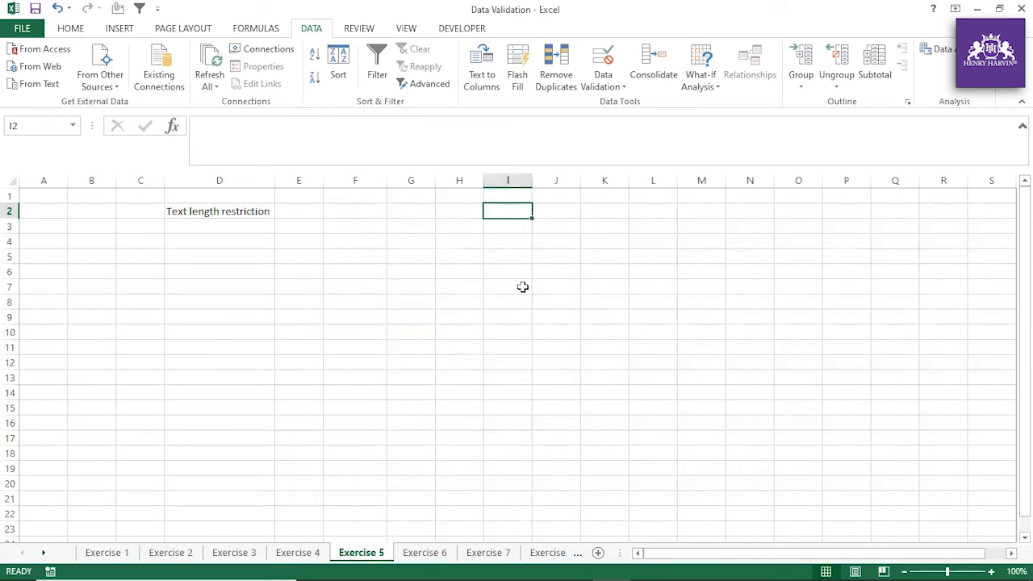
pyautogui.write('PO enty')
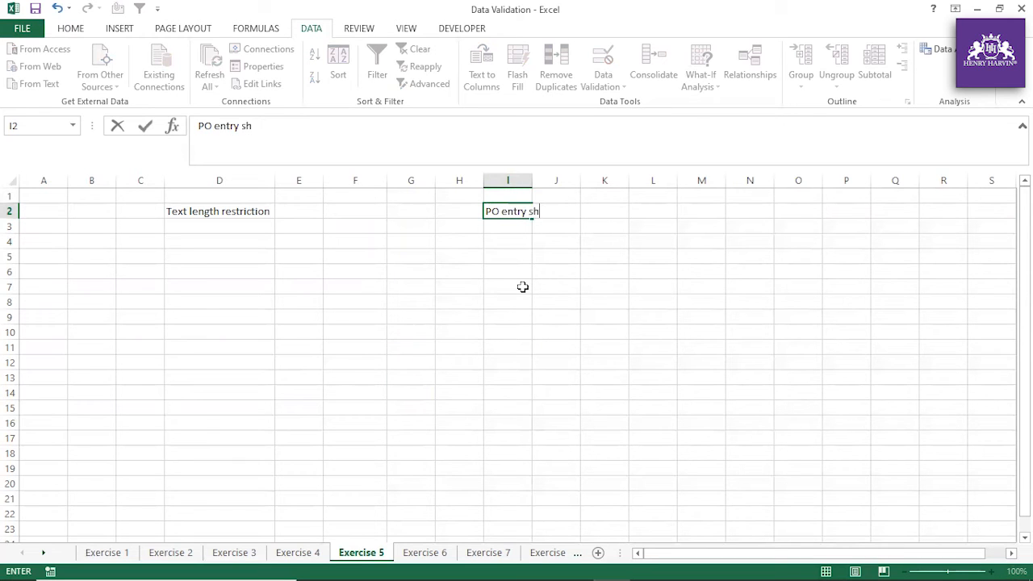
pyautogui.write('xceed 5 characters')
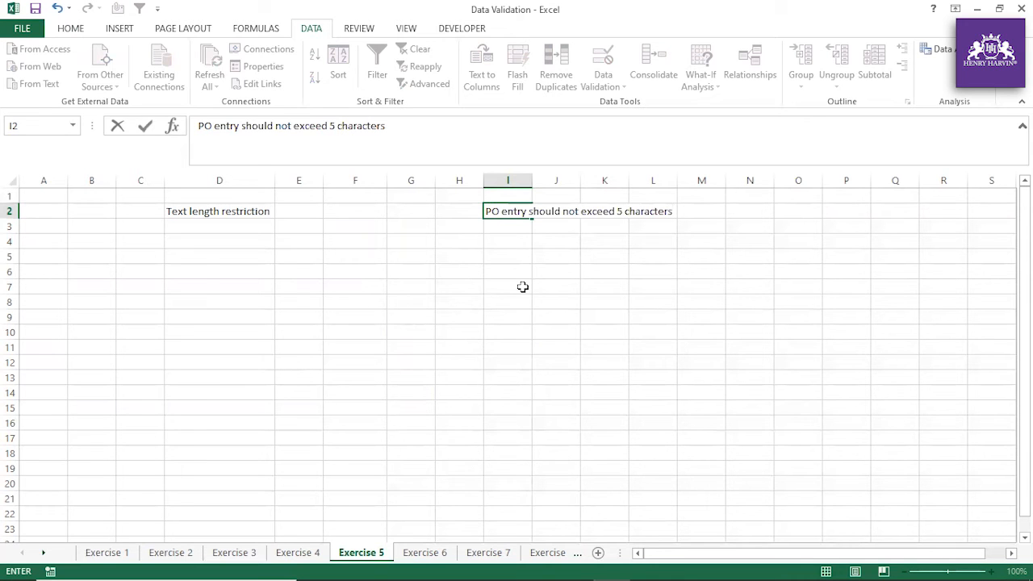
pyautogui.click(523, 287)
pyautogui.doubleClick(532, 179)
pyautogui.click(533, 212)
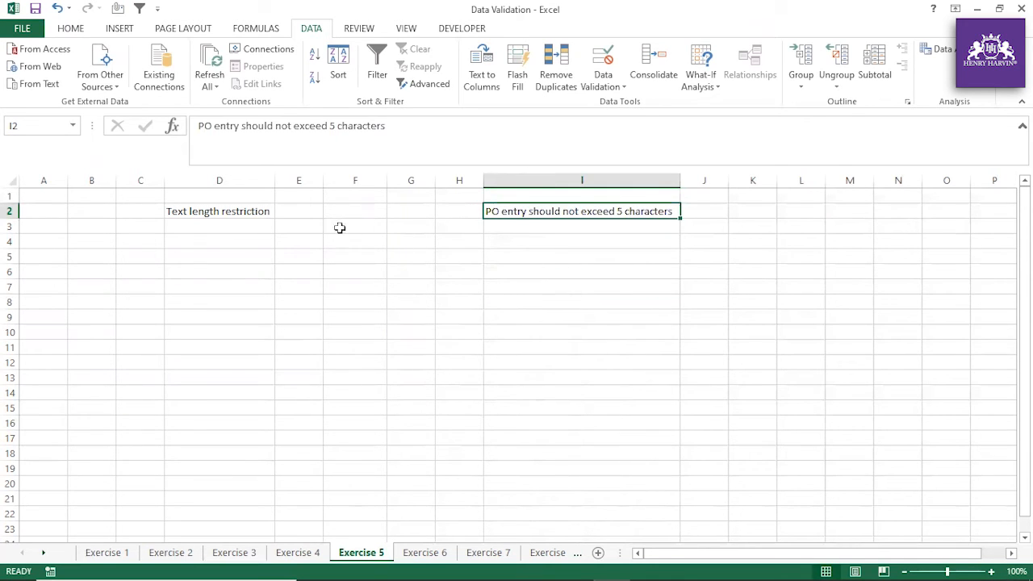
# Fill F3:F17 with light blue and widen column F further
pyautogui.moveTo(334, 224); pyautogui.dragTo(362, 436)
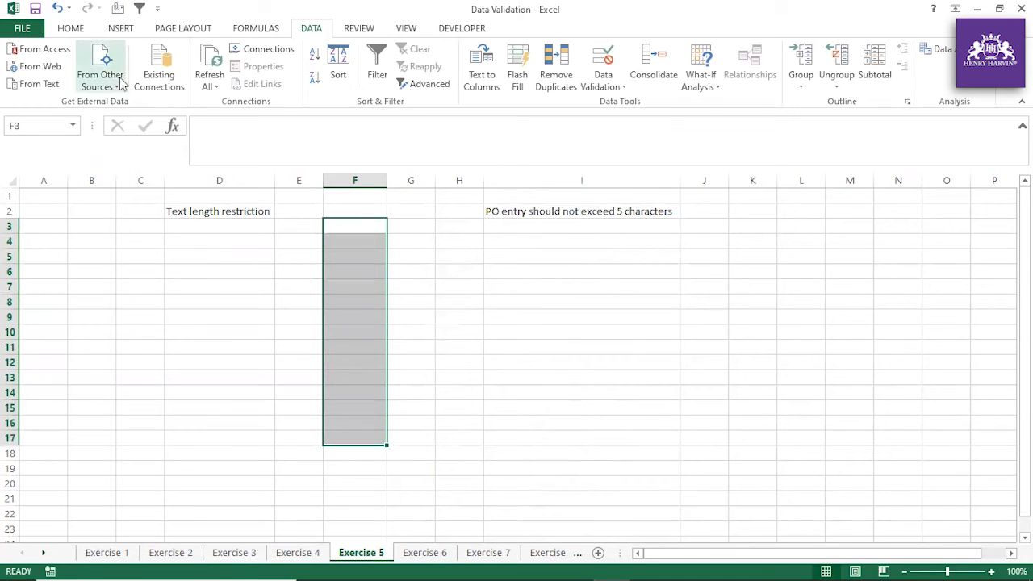
pyautogui.click(71, 28)
pyautogui.click(230, 78)
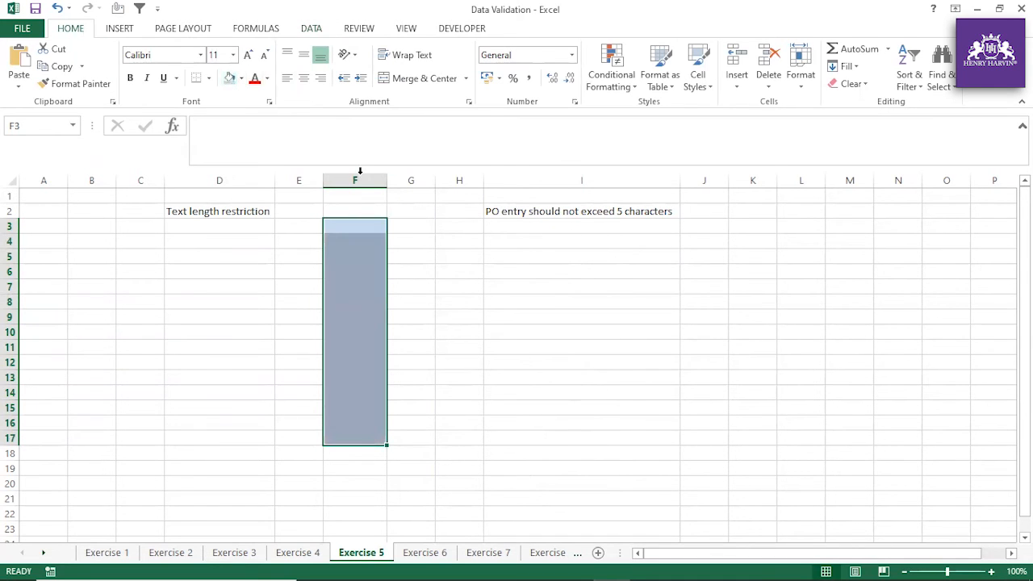
pyautogui.moveTo(391, 176); pyautogui.dragTo(444, 176)
pyautogui.moveTo(402, 227); pyautogui.dragTo(415, 444)
# Apply a Text length data validation rule to F3:F17, using the between condition with minimum and maximum limits
pyautogui.click(311, 28)
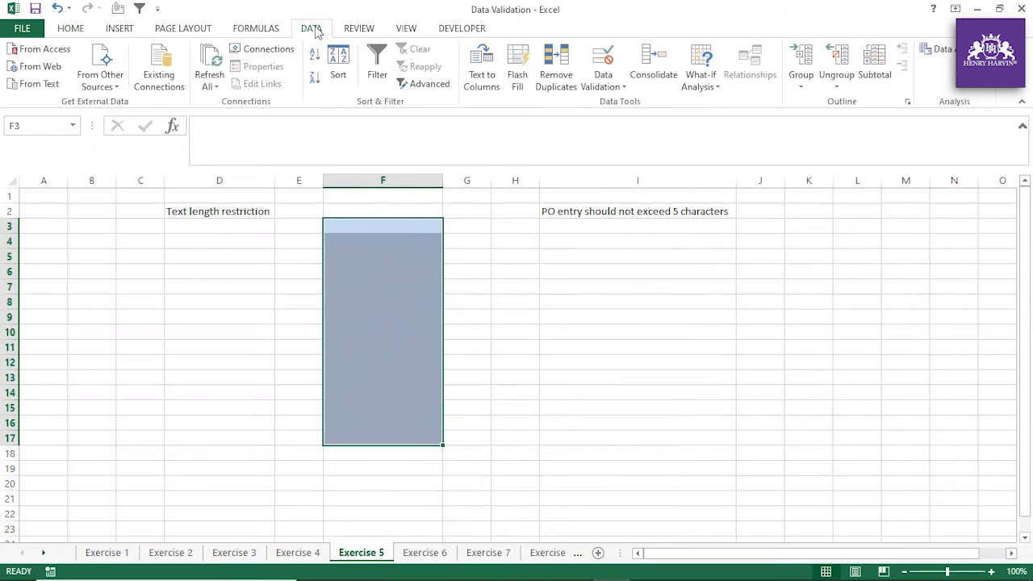
pyautogui.click(603, 86)
pyautogui.click(622, 100)
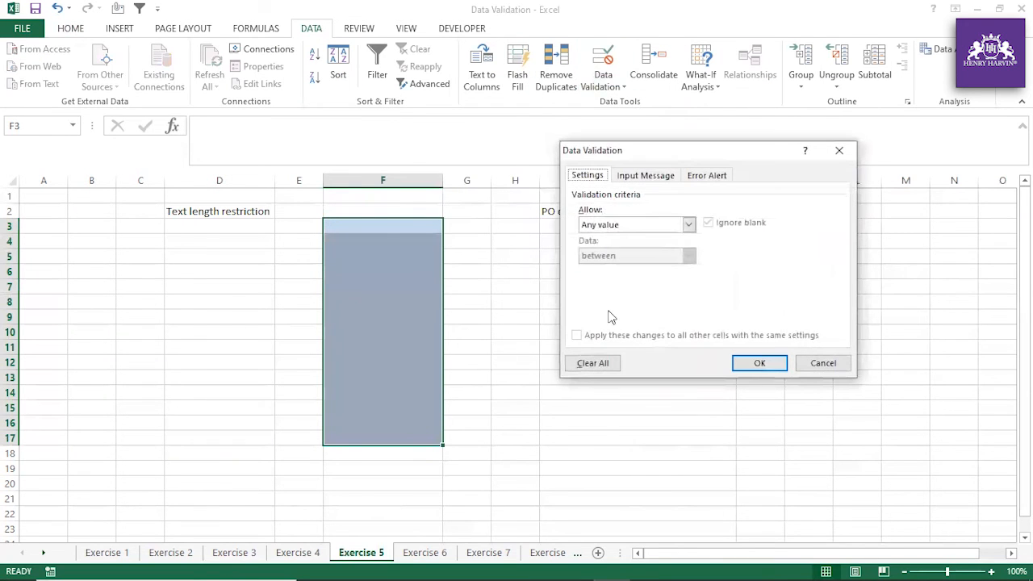
pyautogui.click(615, 230)
pyautogui.click(604, 304)
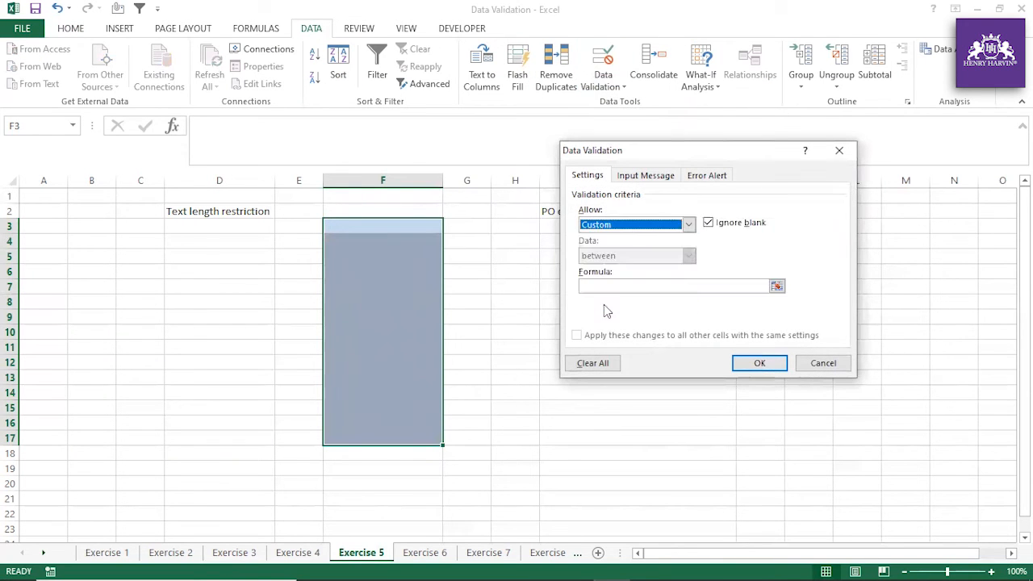
pyautogui.click(689, 225)
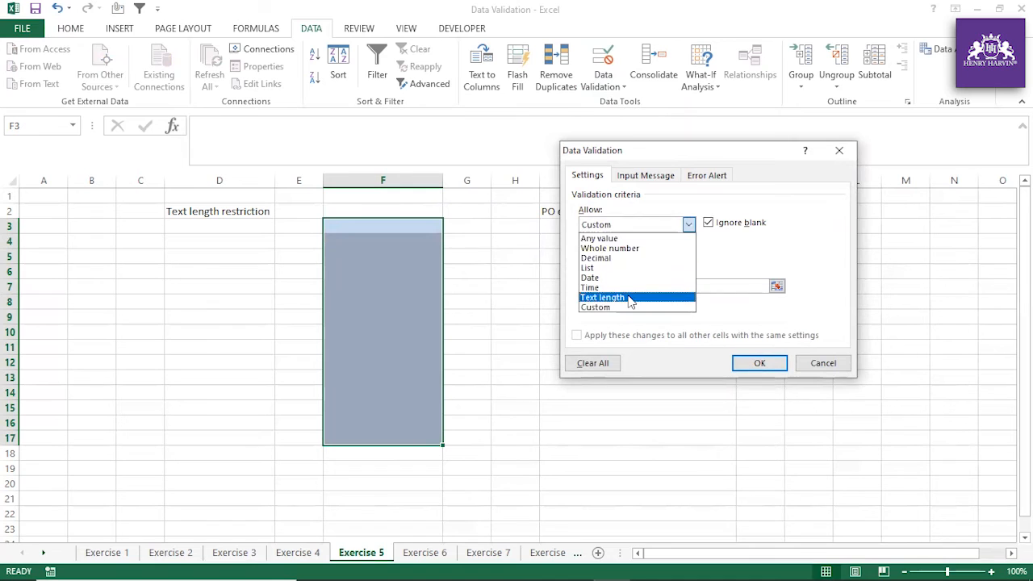
pyautogui.click(615, 302)
pyautogui.click(614, 285)
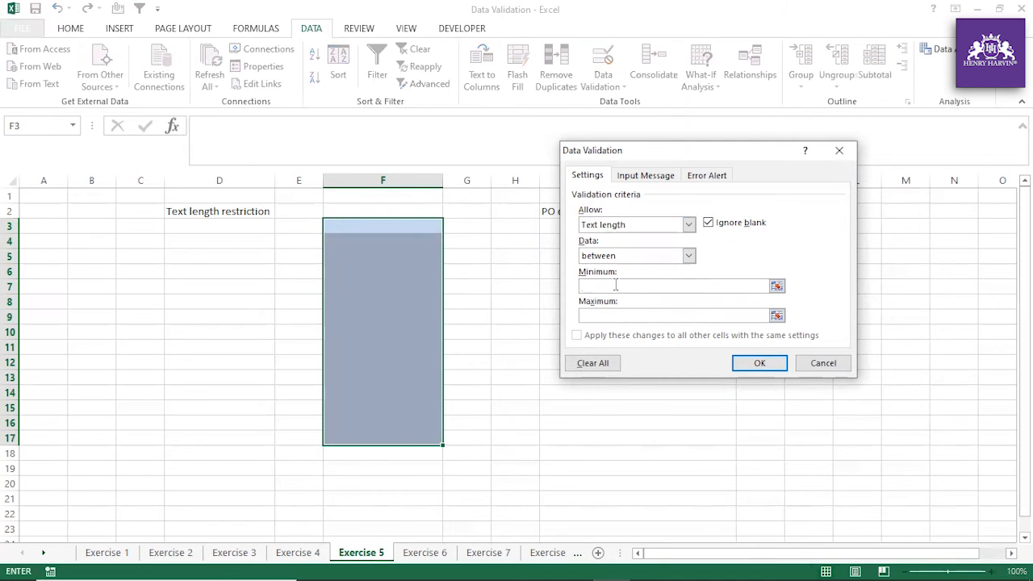
pyautogui.click(613, 315)
pyautogui.click(602, 286)
pyautogui.click(760, 362)
# Test the text length rule by trying the PO entry ABC123 in F4, and discard the entry
pyautogui.press('Return')
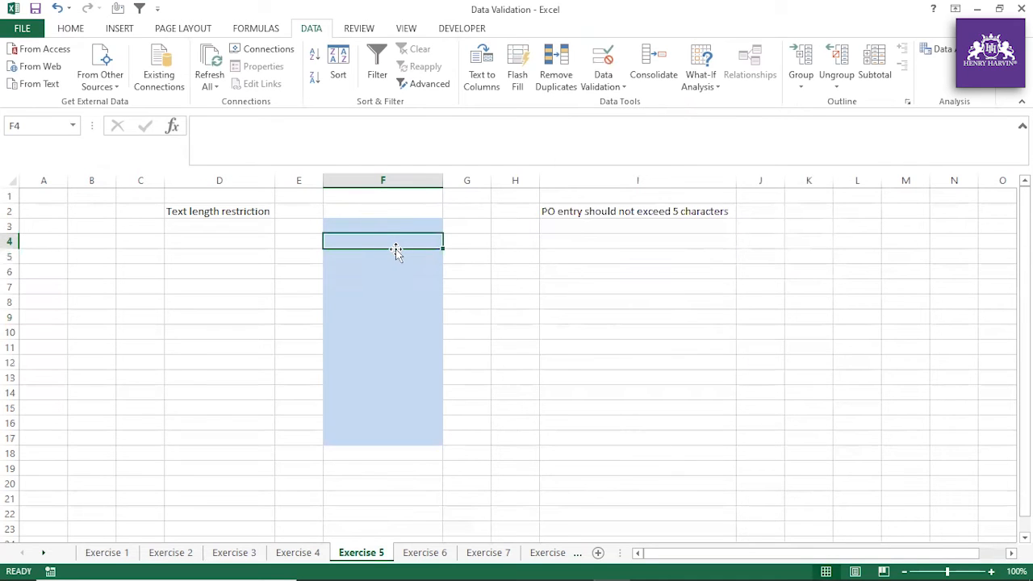
pyautogui.write('ABC123')
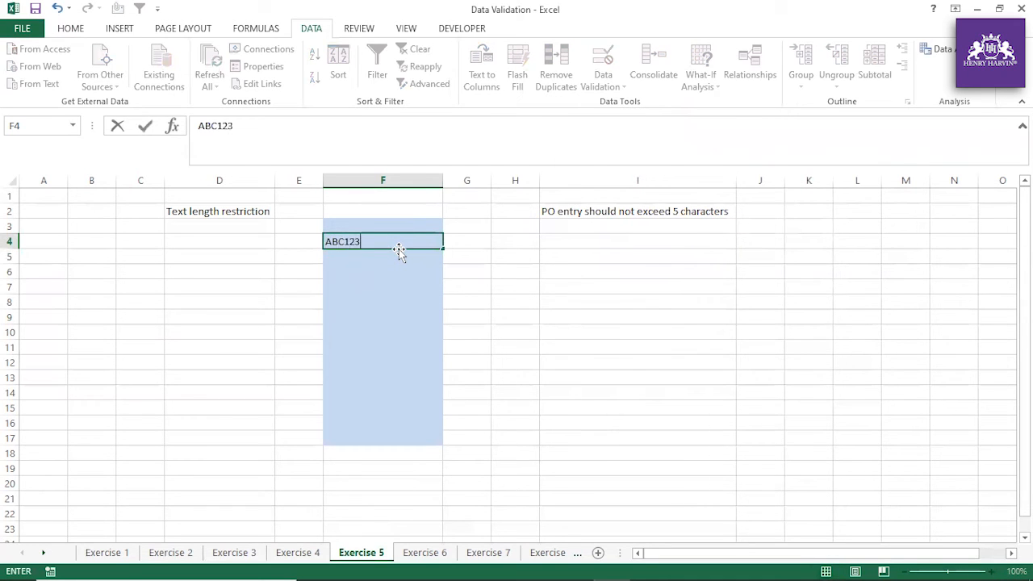
pyautogui.press('Return')
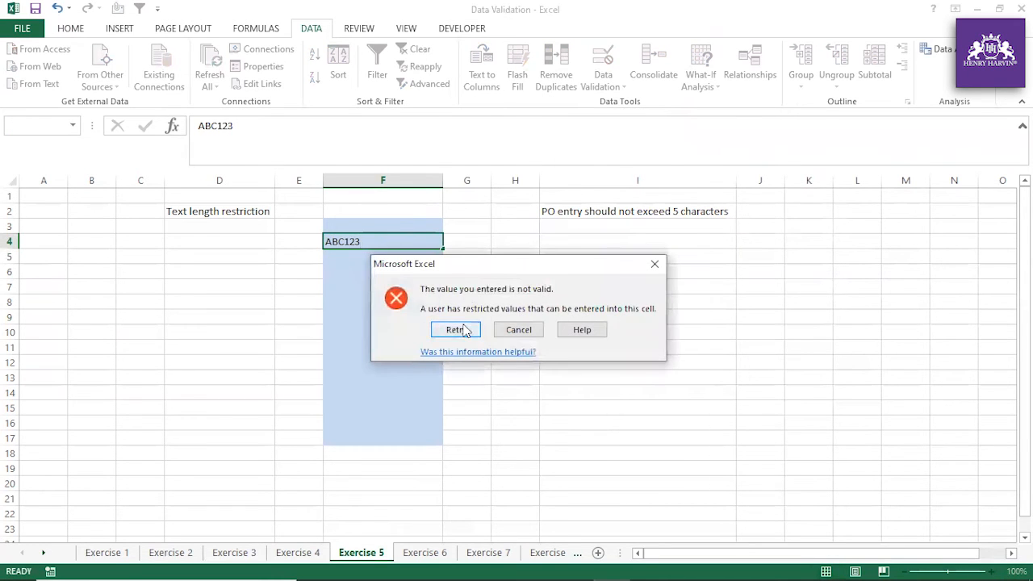
pyautogui.click(514, 331)
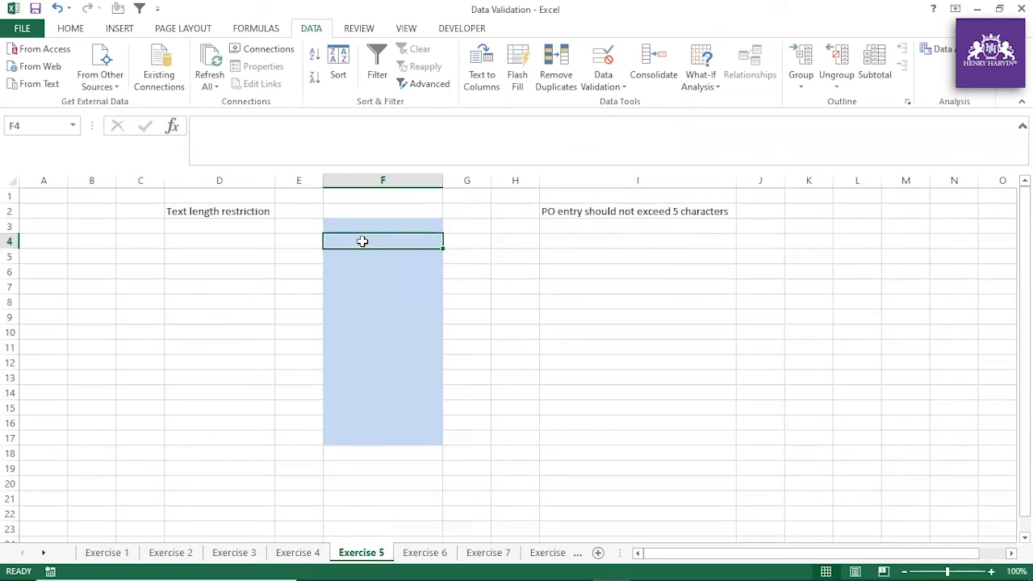
# Enter the five-character PO value ABC23 in F4
pyautogui.write('ABC23')
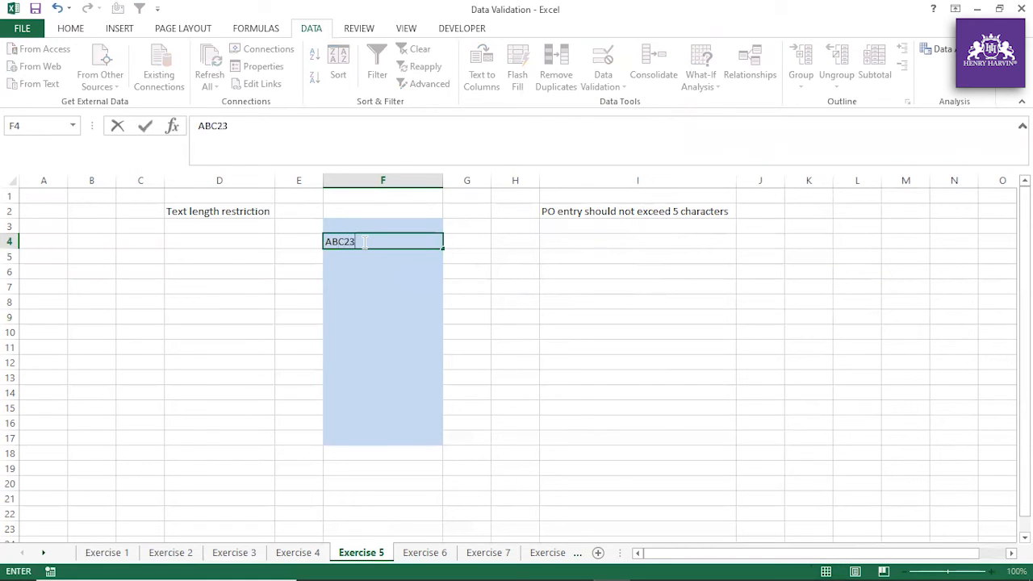
pyautogui.press('Return')
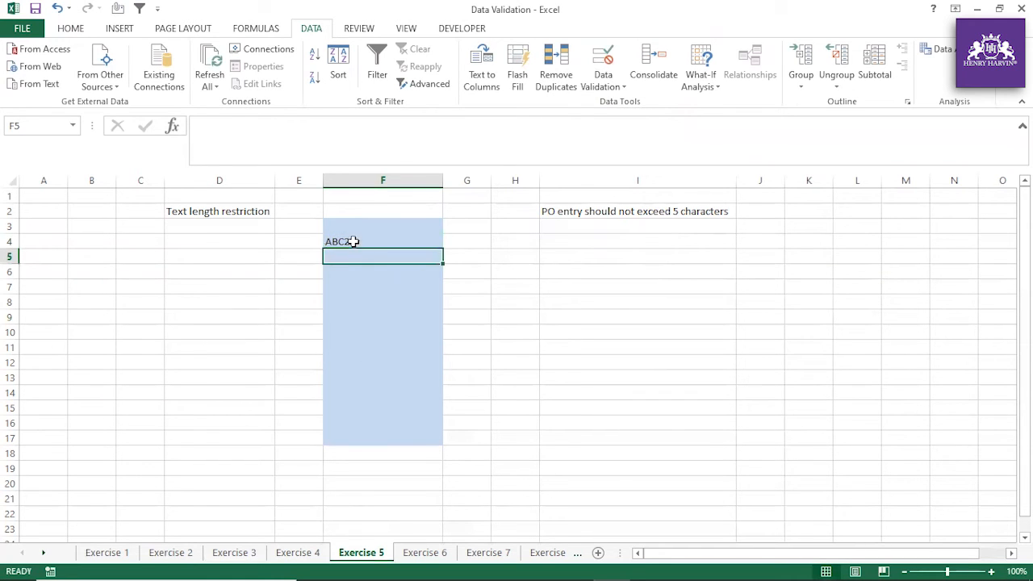
pyautogui.click(320, 242)
pyautogui.click(329, 242)
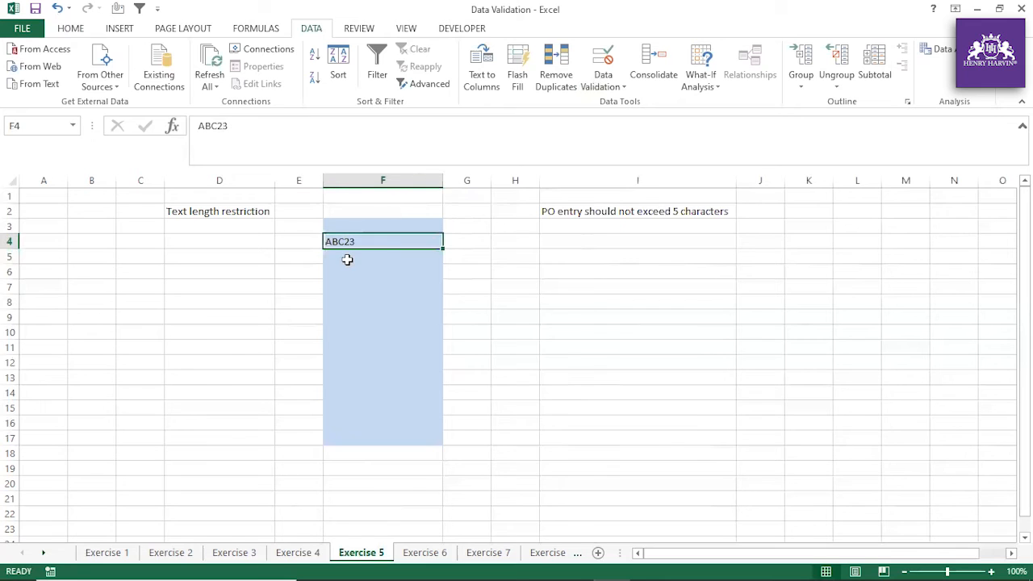
# Test the text length rule by trying the shorter entry ABC2 in F6, and discard the entry
pyautogui.click(356, 273)
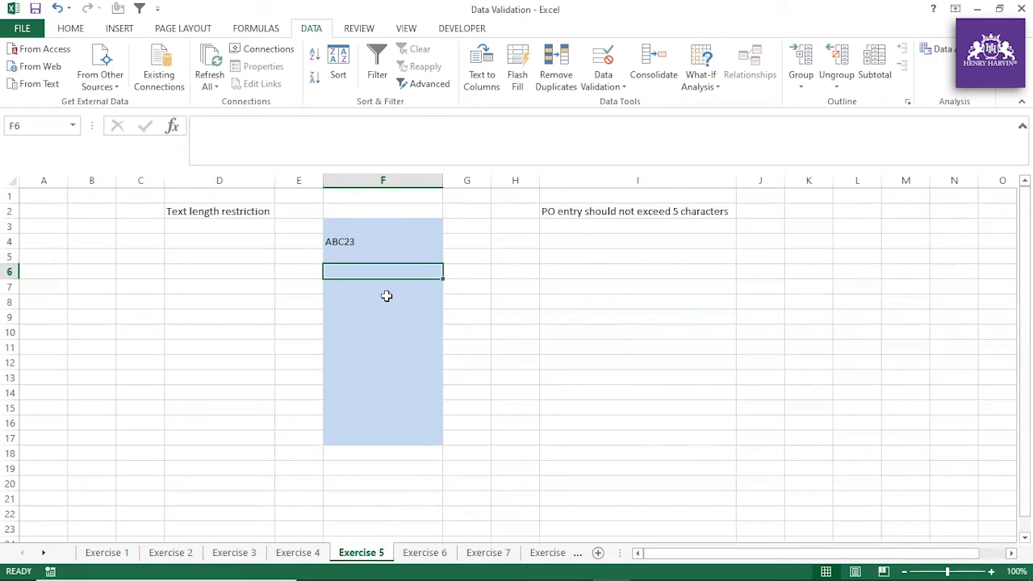
pyautogui.write('ABC2')
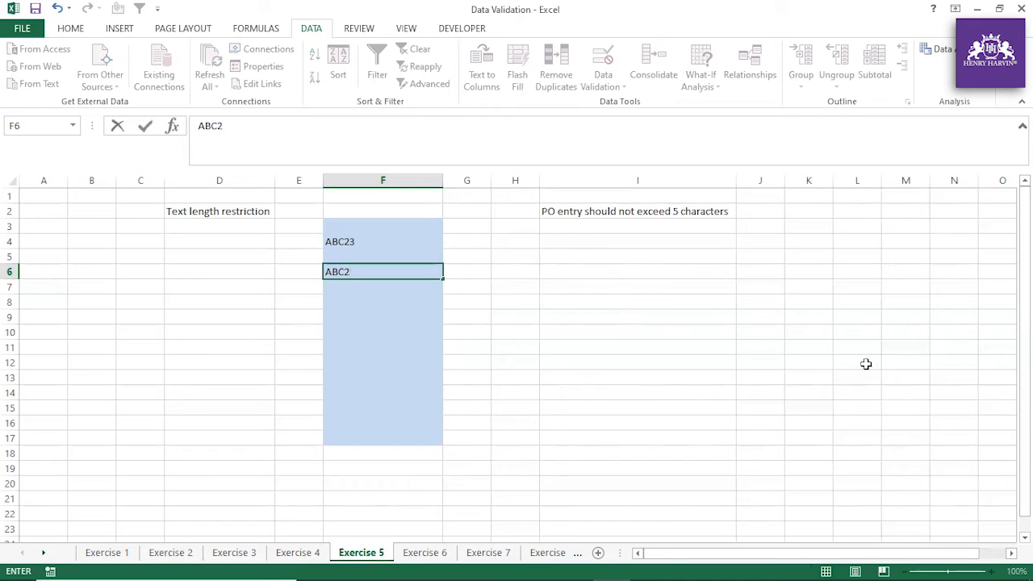
pyautogui.press('Return')
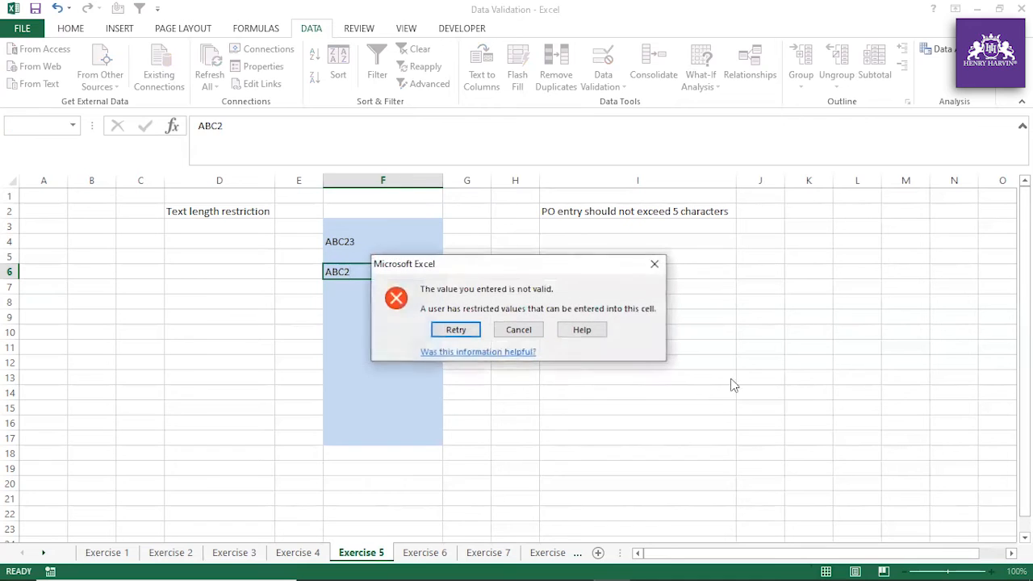
pyautogui.click(519, 331)
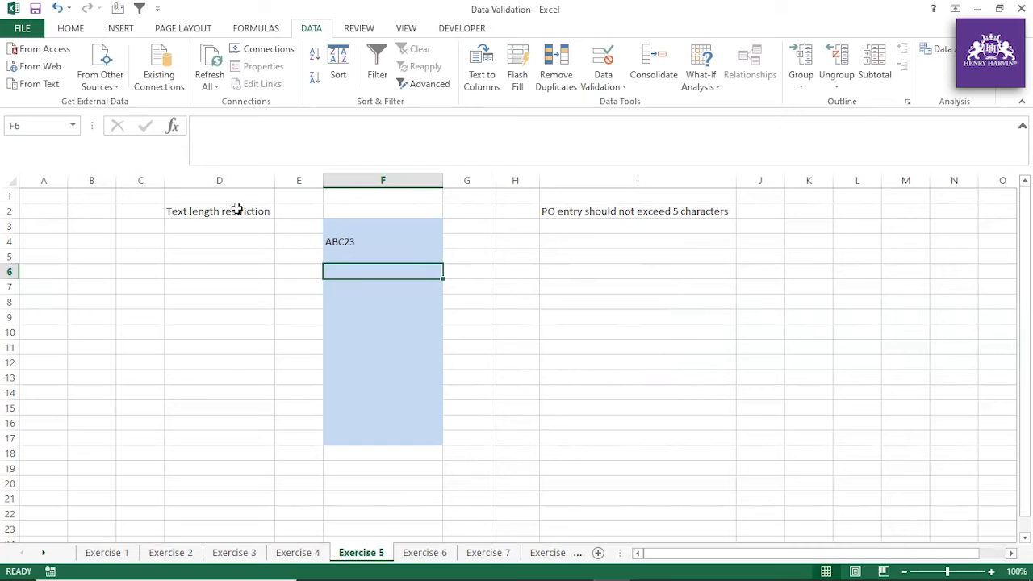
# Switch to the Exercise 6 worksheet and autofit column D to its text
pyautogui.click(426, 553)
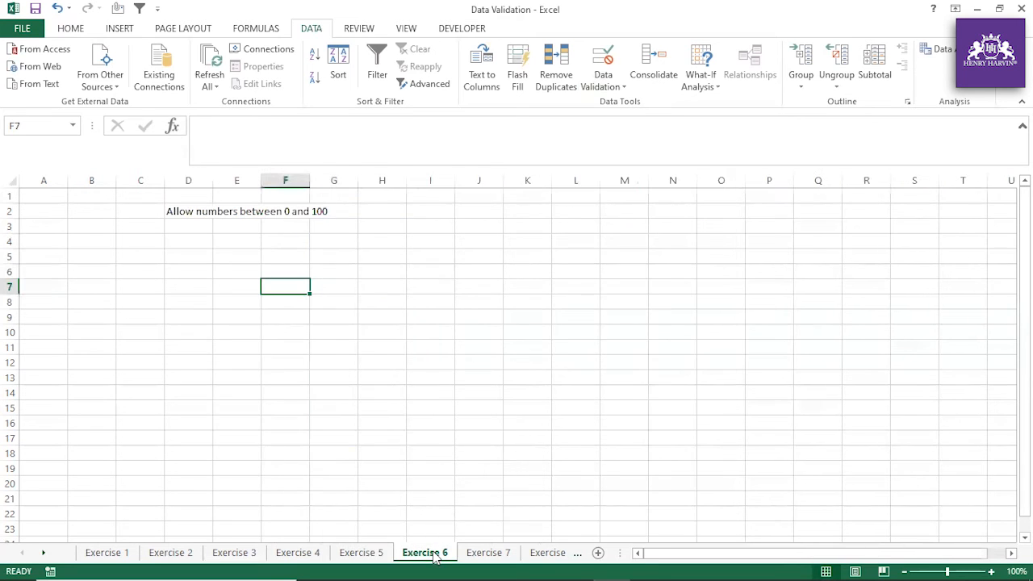
pyautogui.doubleClick(214, 182)
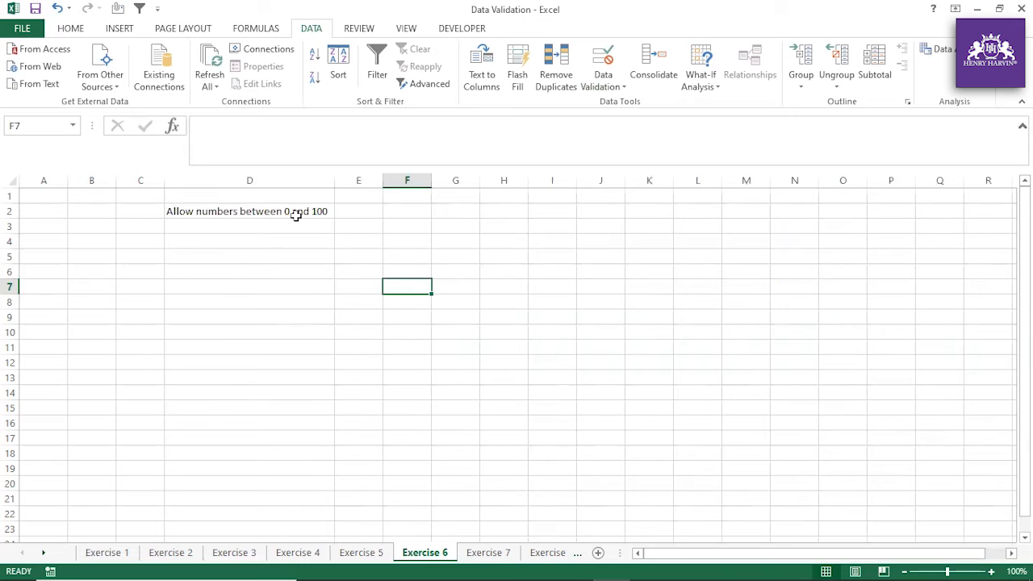
# Widen column E and fill E2:E19 with light blue
pyautogui.moveTo(374, 215); pyautogui.dragTo(376, 470)
pyautogui.moveTo(384, 180); pyautogui.dragTo(428, 179)
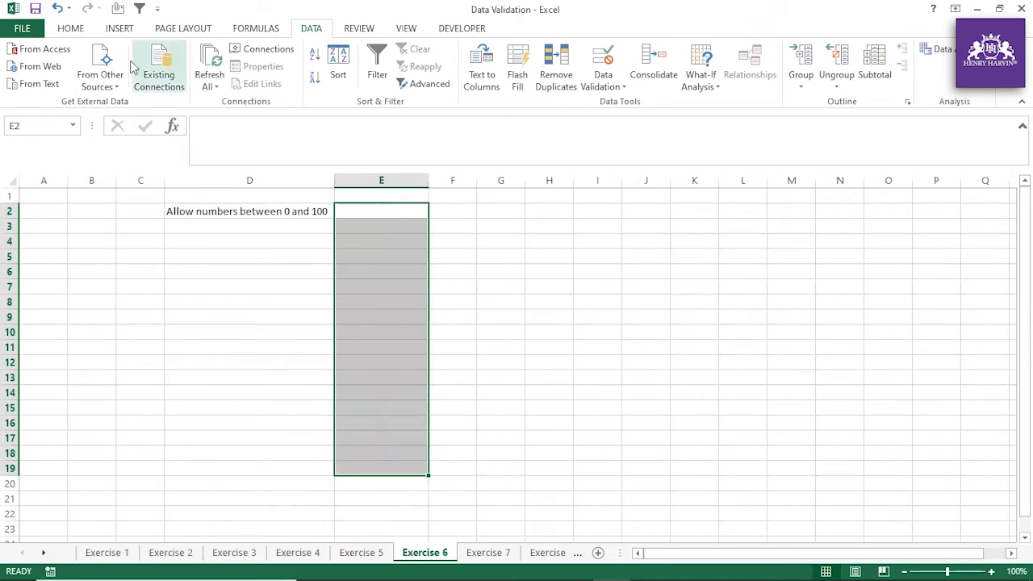
pyautogui.click(81, 29)
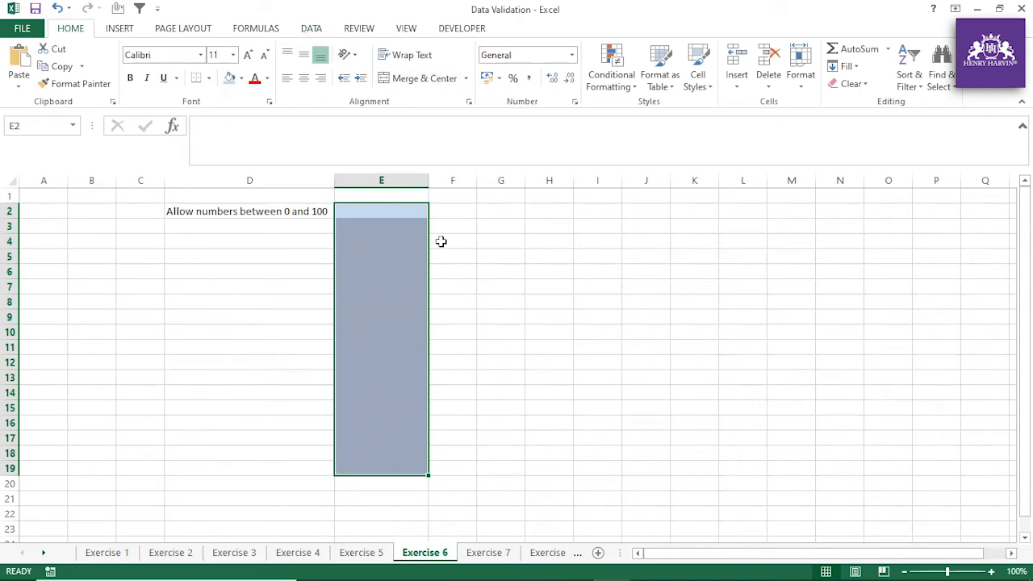
# Apply a Whole number data validation rule to E2:E19, allowing values between 0 and 100
pyautogui.hotkey('alt', 'd')
pyautogui.press('l')
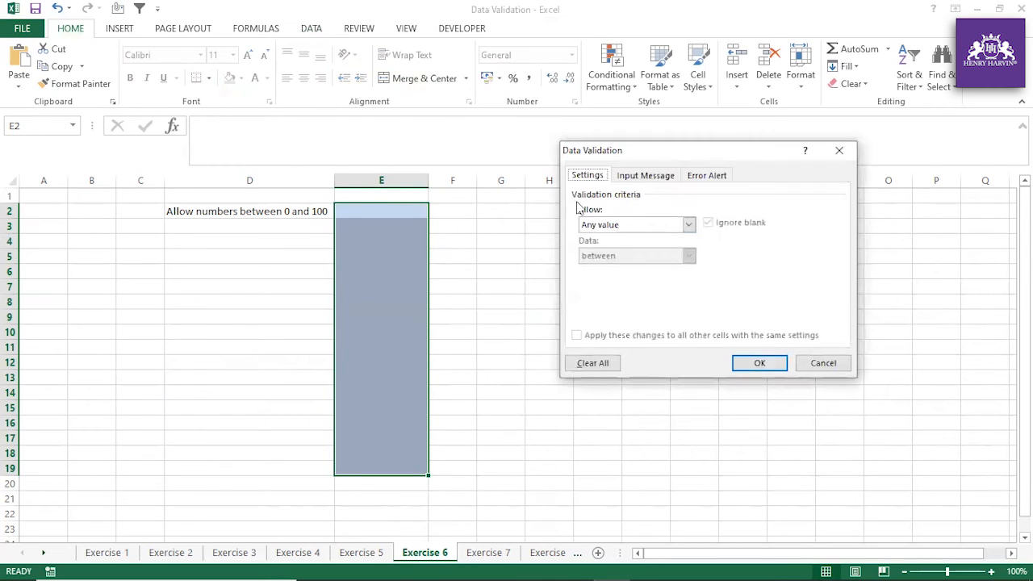
pyautogui.click(654, 228)
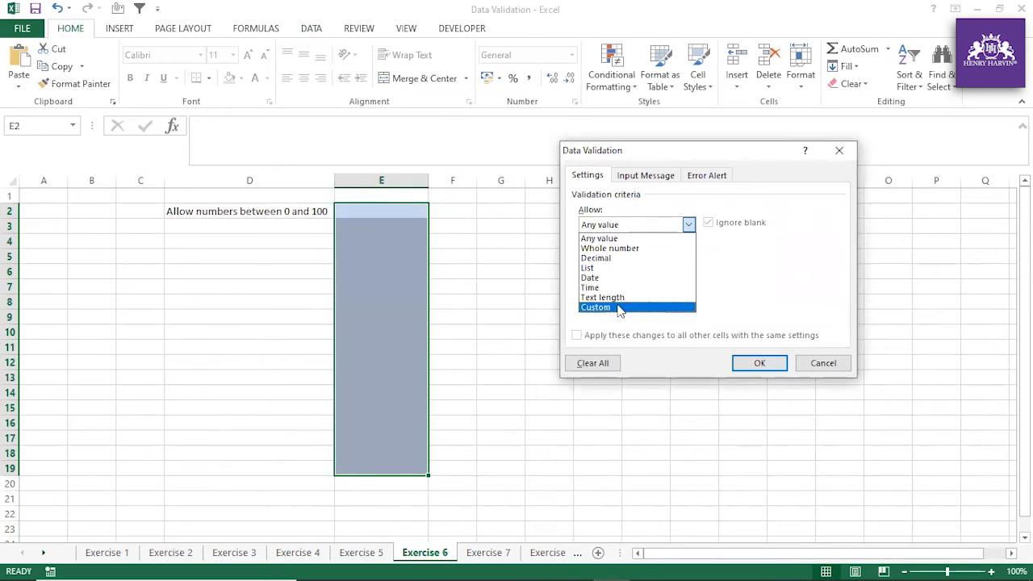
pyautogui.click(619, 309)
pyautogui.click(688, 226)
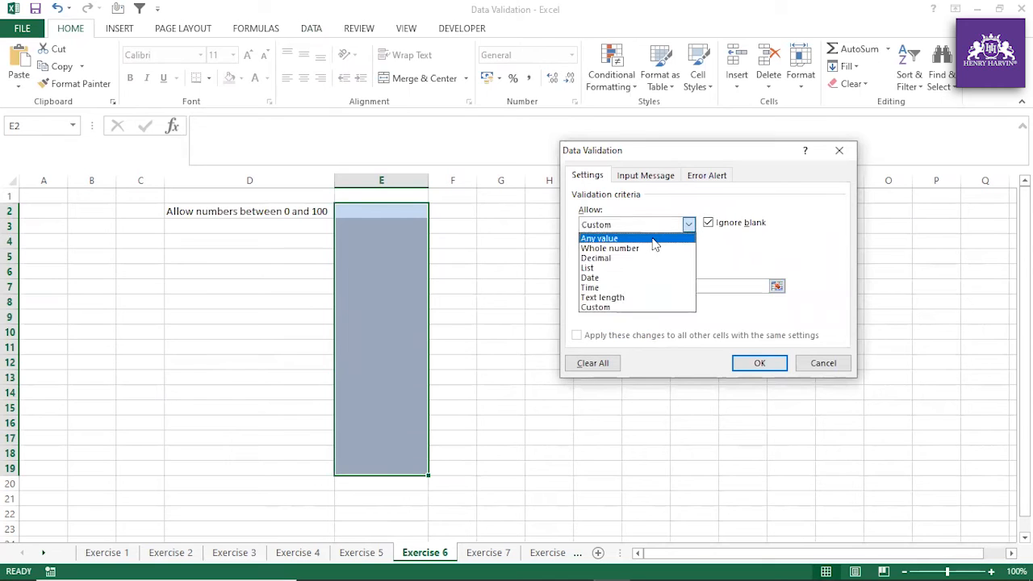
pyautogui.click(620, 248)
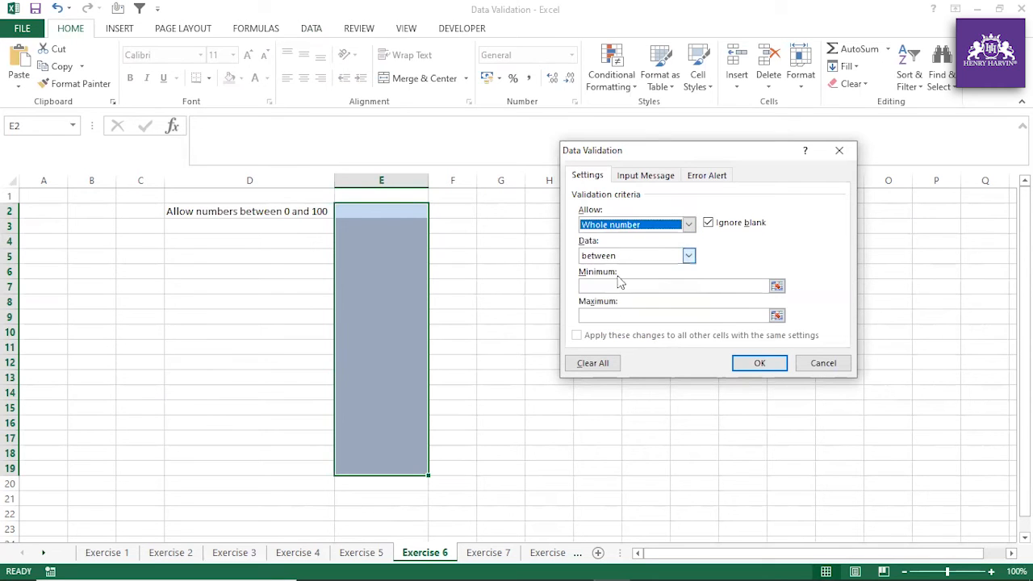
pyautogui.click(623, 289)
pyautogui.write('0')
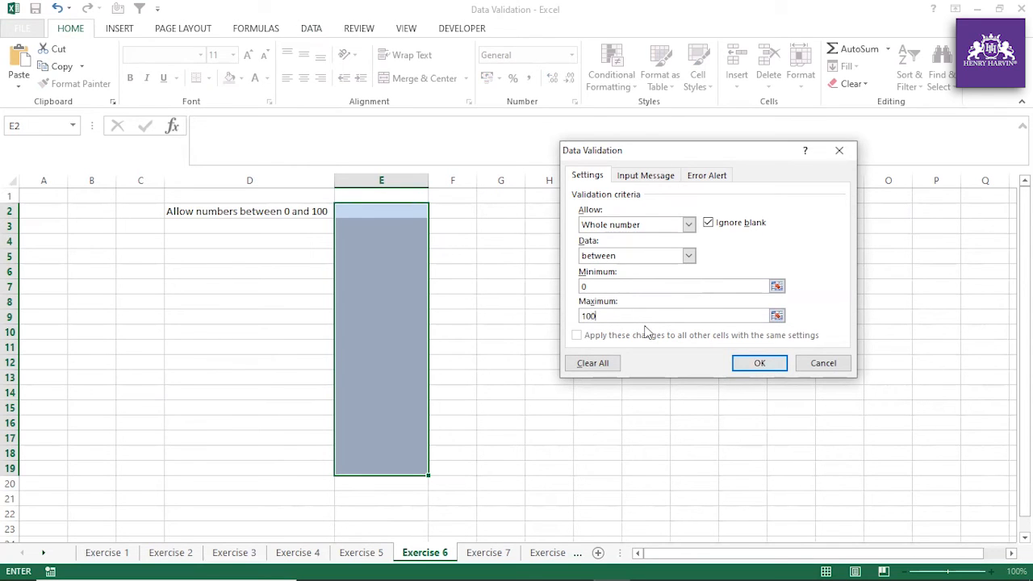
pyautogui.click(751, 360)
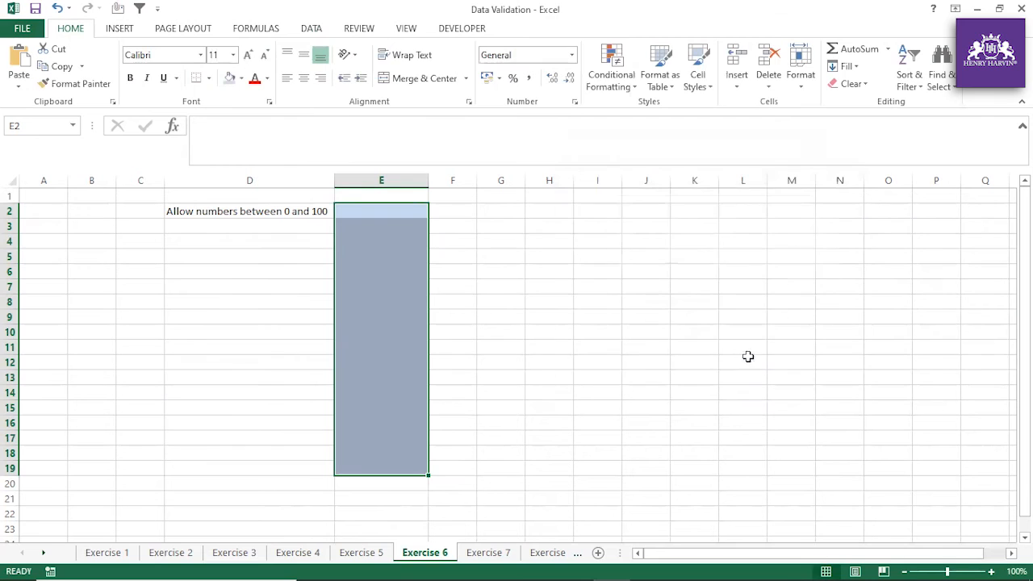
# Test the whole number rule by trying the value 233 in E3
pyautogui.press('Return')
pyautogui.write('233')
pyautogui.press('Return')
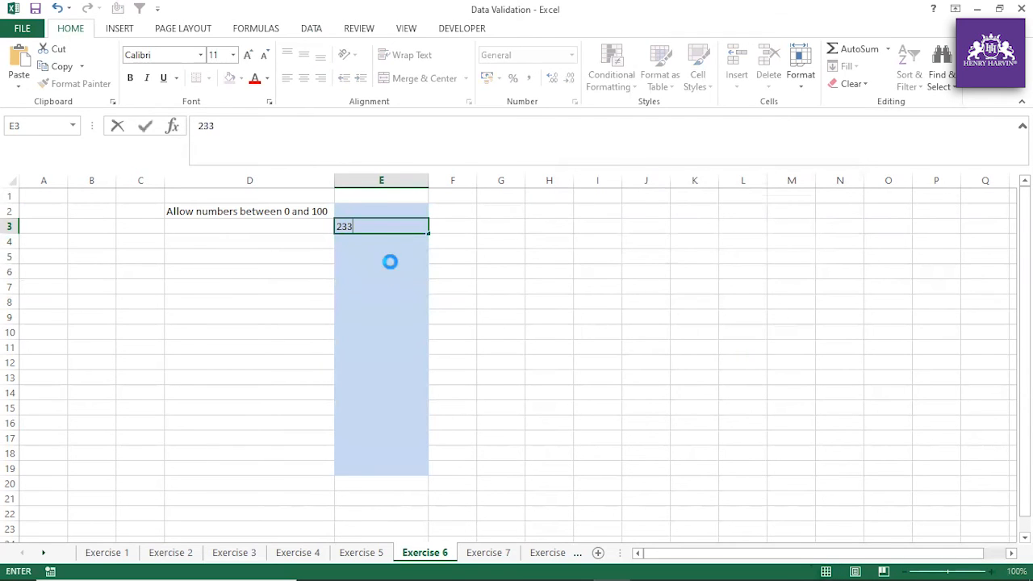
pyautogui.click(456, 330)
# Enter the values 99 in E3 and 100 in E4
pyautogui.press('BackSpace')
pyautogui.write('99')
pyautogui.press('Return')
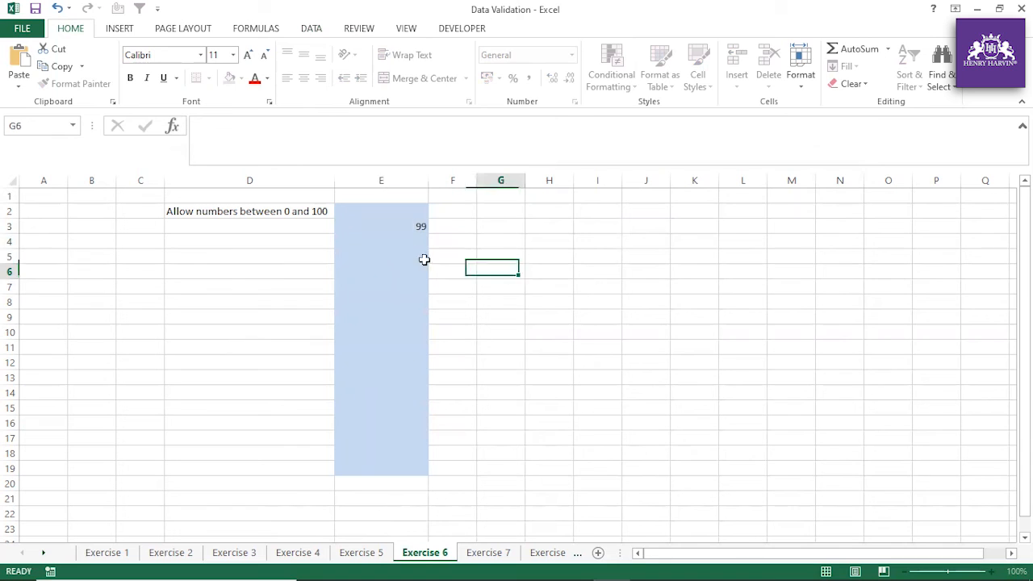
pyautogui.write('100')
pyautogui.click(580, 302)
pyautogui.click(423, 258)
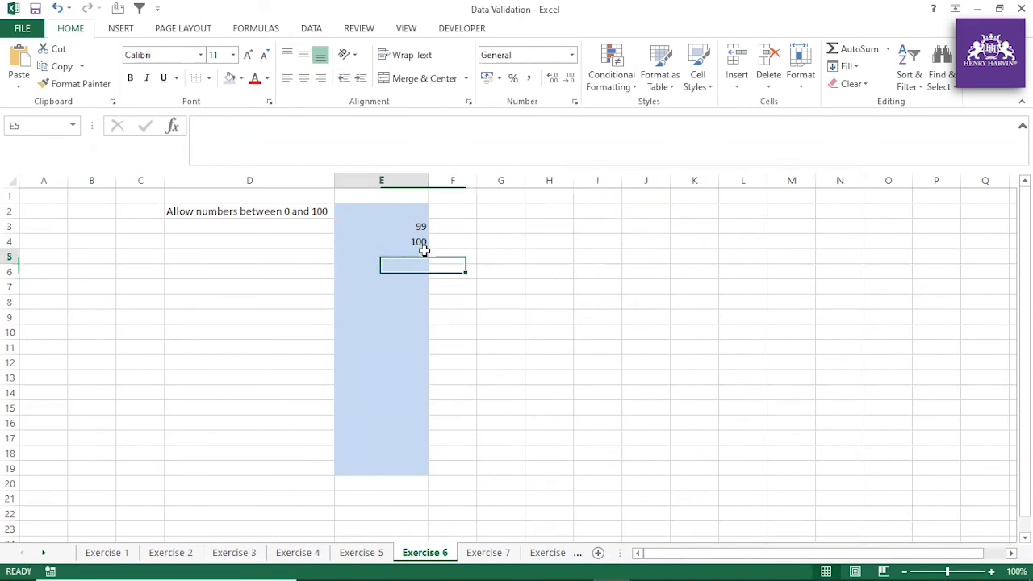
# Test the upper limit by trying the value 101 in E5, and discard the entry
pyautogui.write('101')
pyautogui.press('Return')
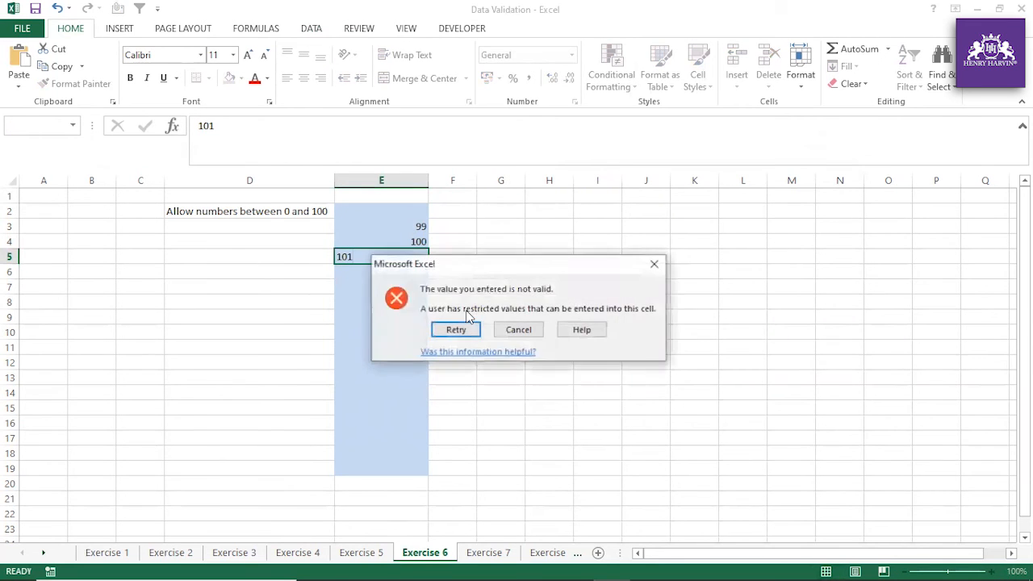
pyautogui.click(468, 330)
pyautogui.click(496, 339)
pyautogui.click(514, 329)
pyautogui.moveTo(406, 208); pyautogui.dragTo(392, 461)
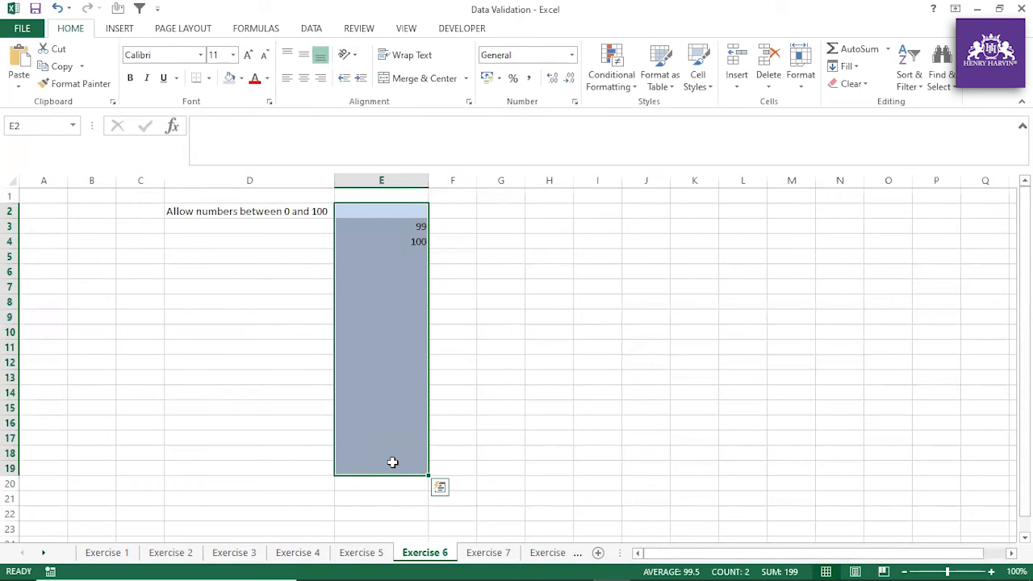
# Switch to the Exercise 7 worksheet and enter the note "age between 0 and 100" in F6 beside the Age row
pyautogui.click(488, 552)
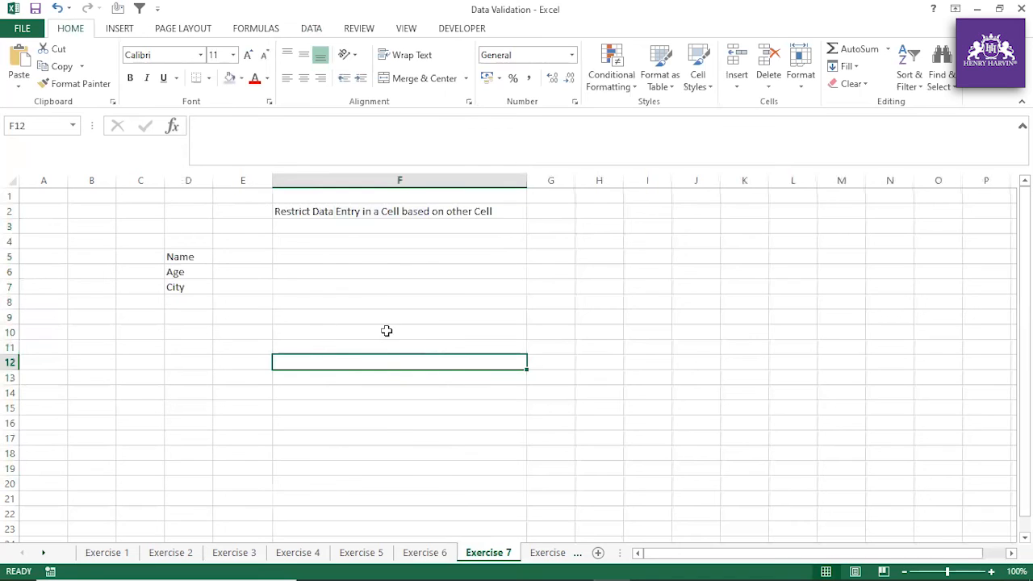
pyautogui.click(269, 375)
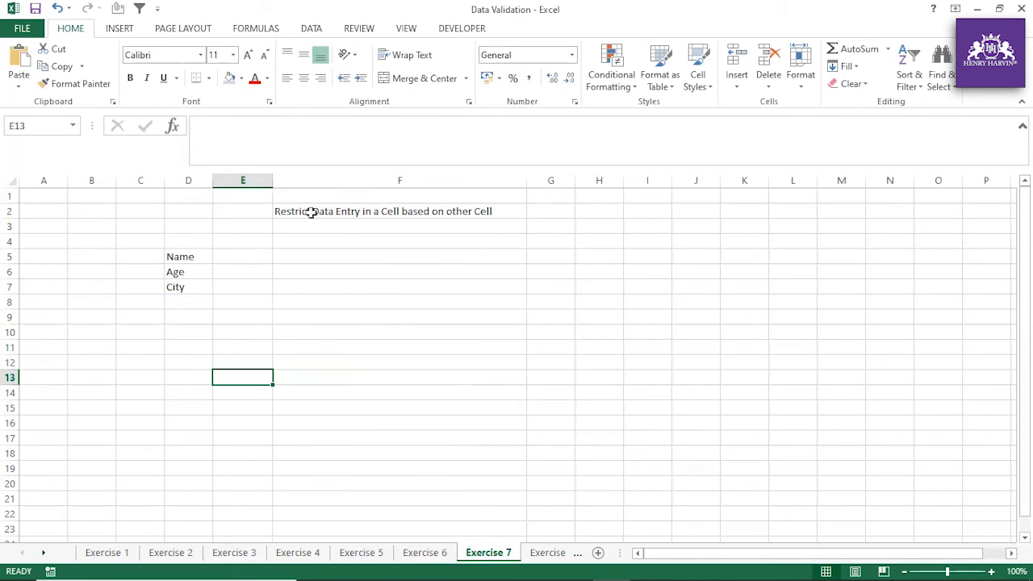
pyautogui.click(226, 257)
pyautogui.click(231, 272)
pyautogui.click(233, 289)
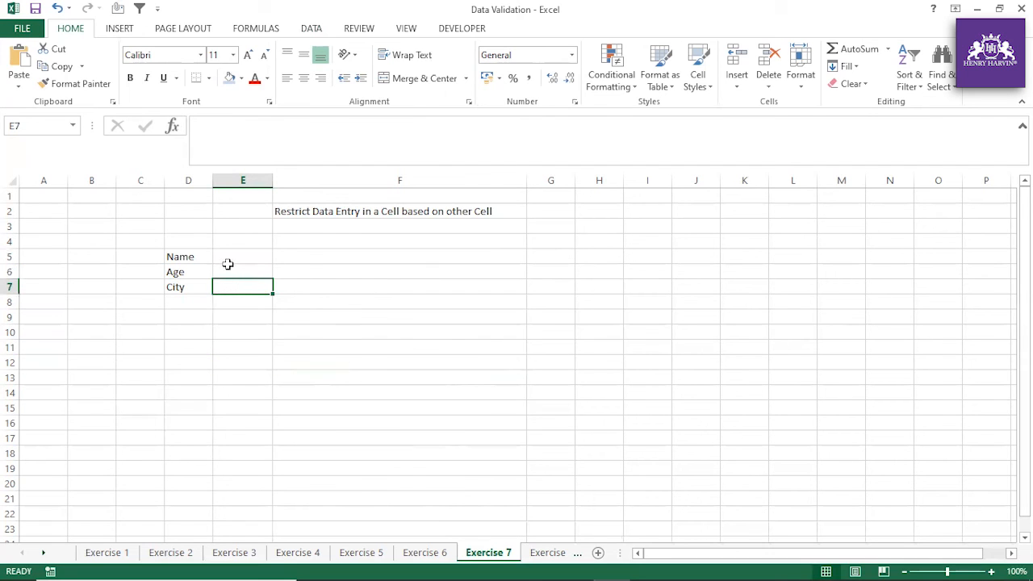
pyautogui.click(355, 273)
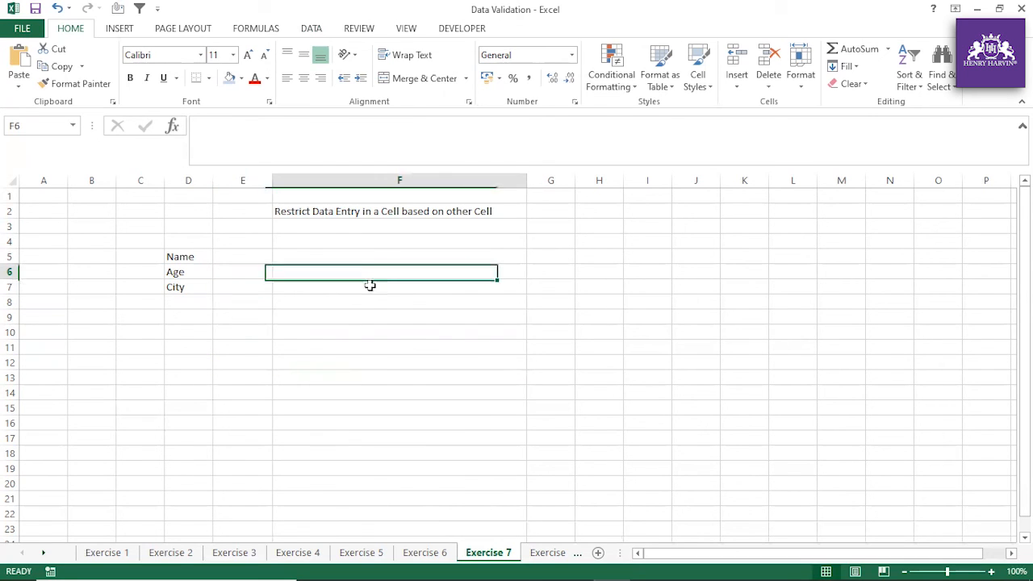
pyautogui.write('age between 0 and 100')
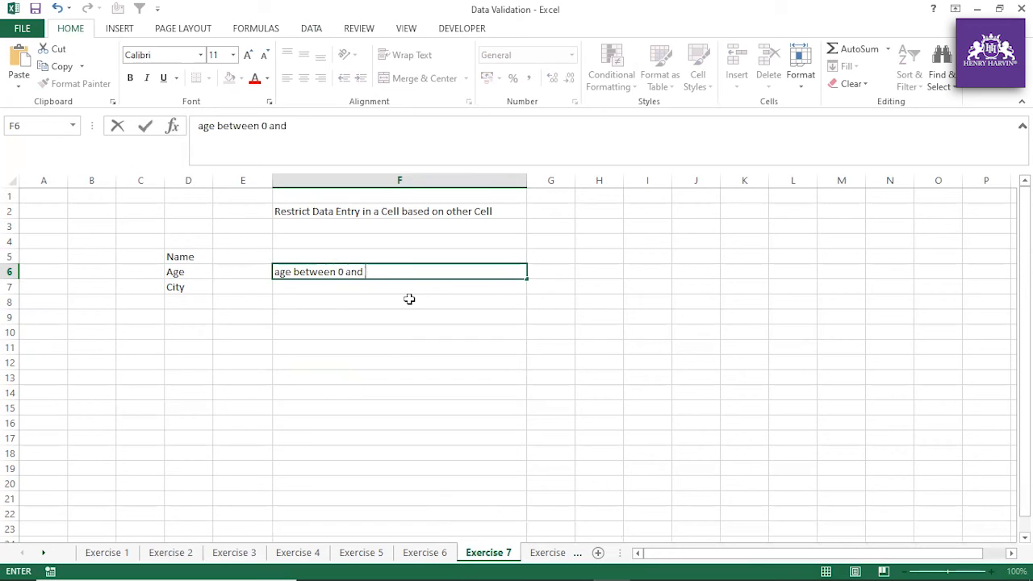
pyautogui.click(399, 332)
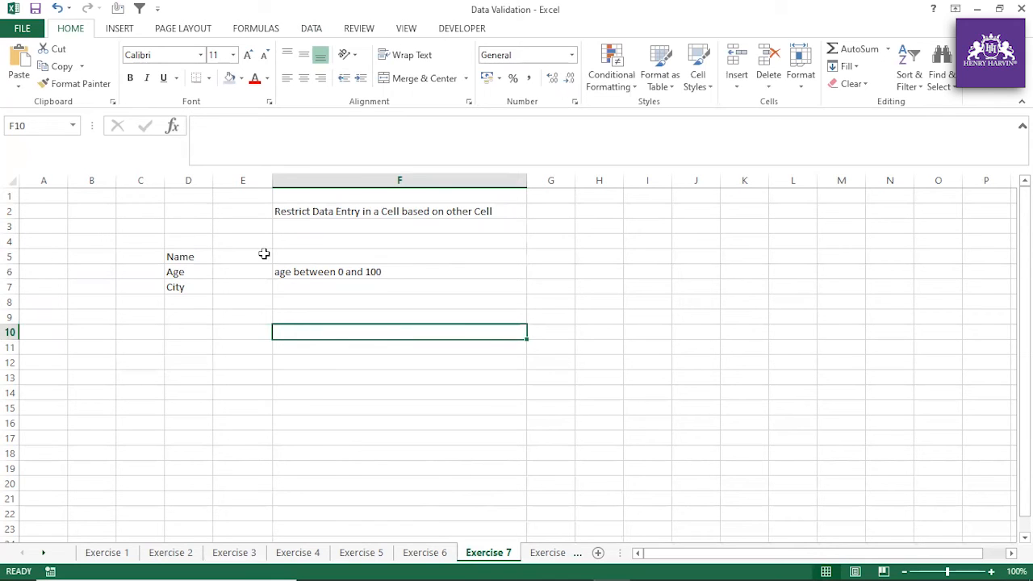
pyautogui.click(237, 254)
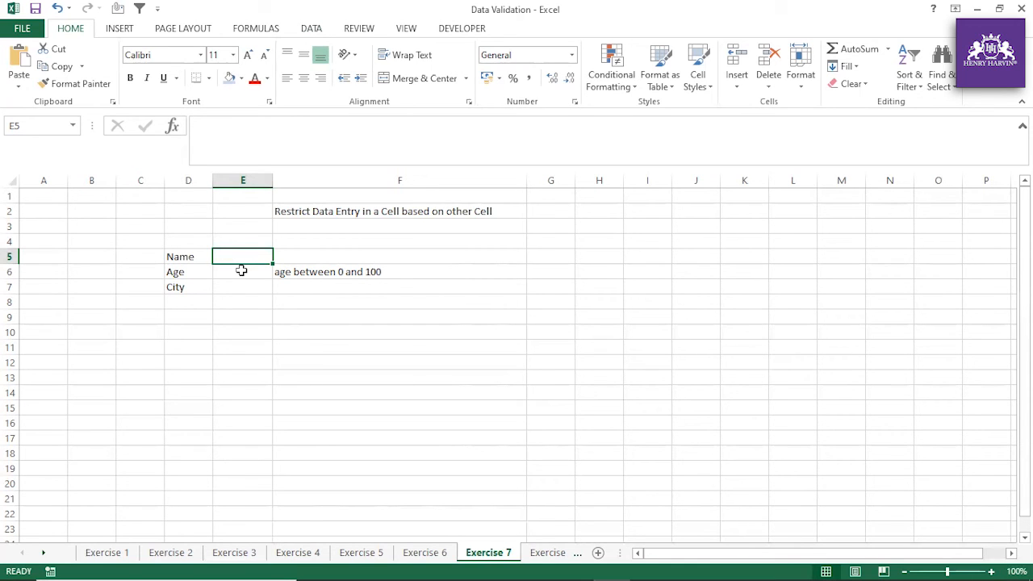
pyautogui.click(242, 298)
pyautogui.click(232, 259)
pyautogui.click(227, 267)
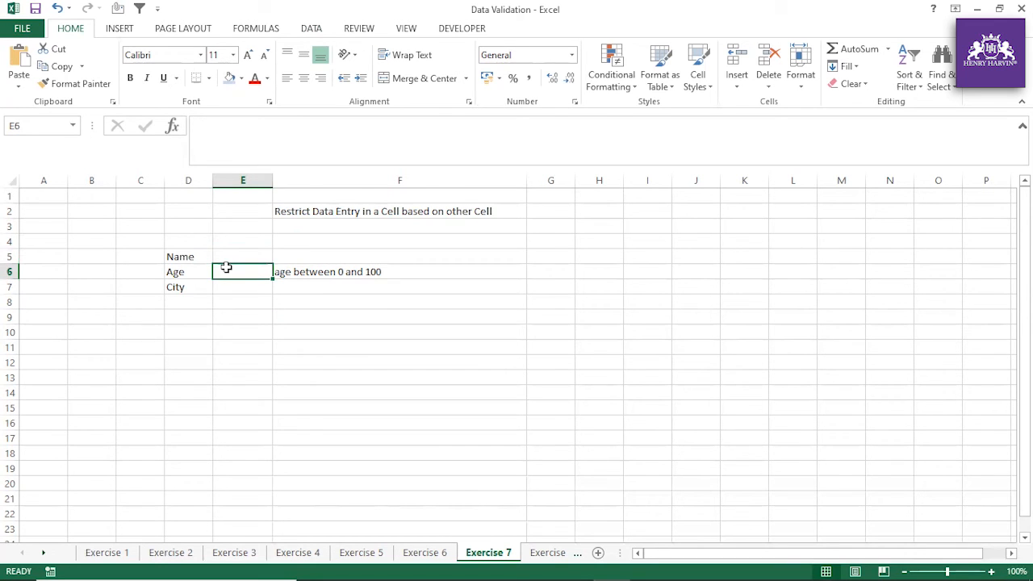
pyautogui.click(293, 343)
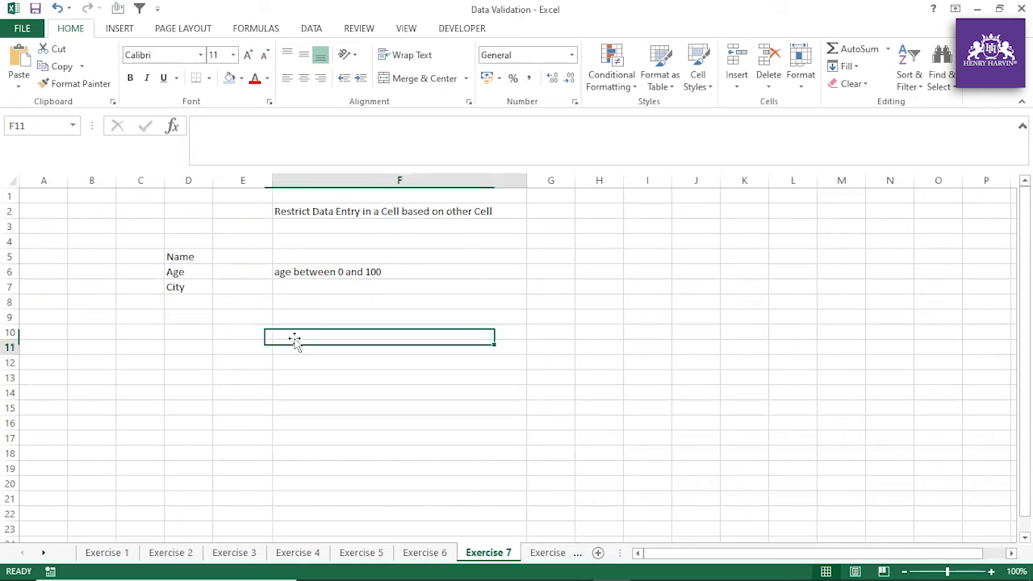
# Widen columns E and G on the Exercise 7 sheet
pyautogui.moveTo(242, 256); pyautogui.dragTo(240, 284)
pyautogui.moveTo(277, 178); pyautogui.dragTo(282, 181)
pyautogui.click(387, 332)
pyautogui.moveTo(530, 181); pyautogui.dragTo(579, 180)
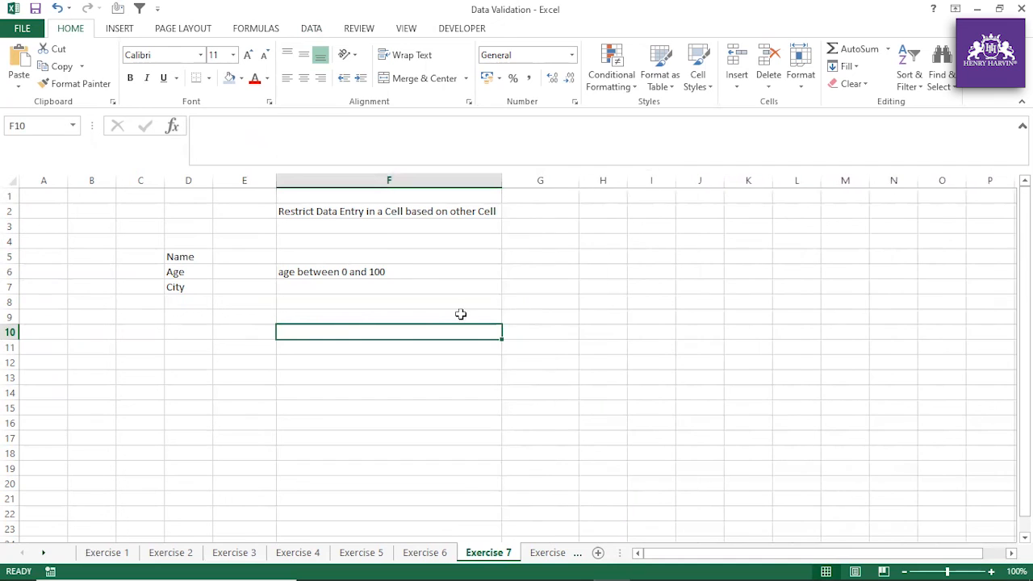
# Start an AND formula in G6 with nested IF tests for E6>1 and E6<100, returning True or False
pyautogui.moveTo(201, 272); pyautogui.dragTo(535, 272)
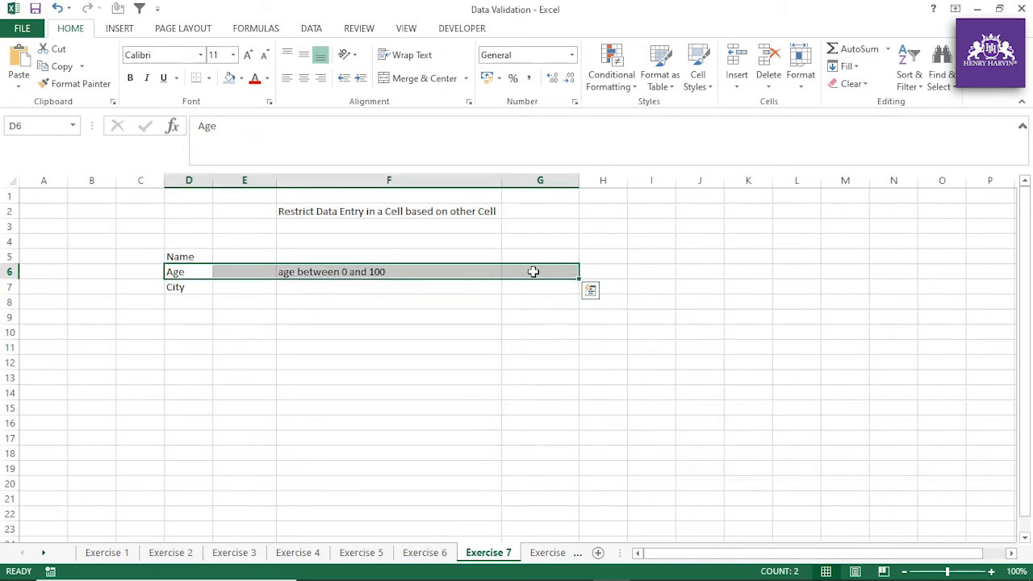
pyautogui.click(535, 273)
pyautogui.write('=and')
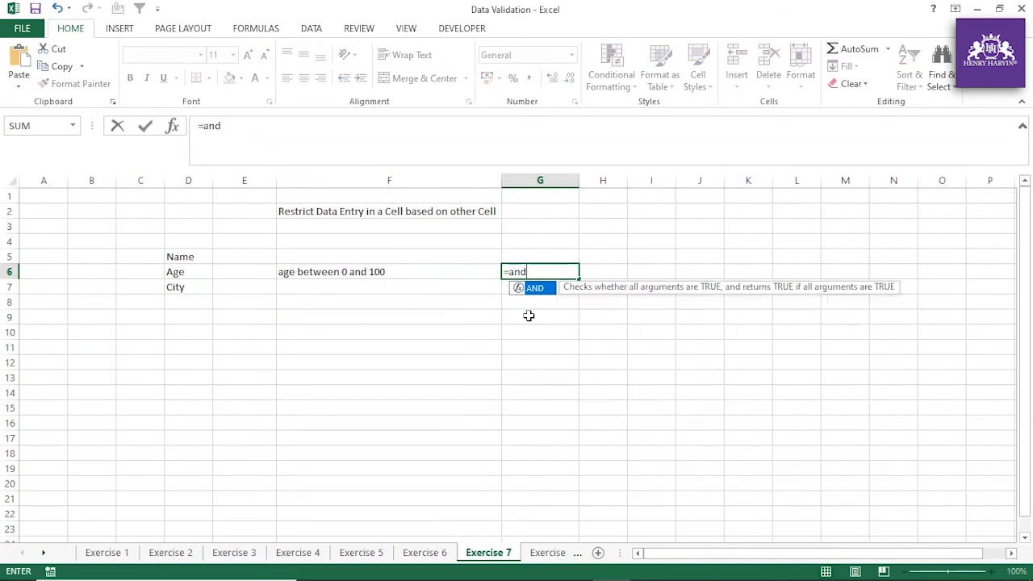
pyautogui.write('(')
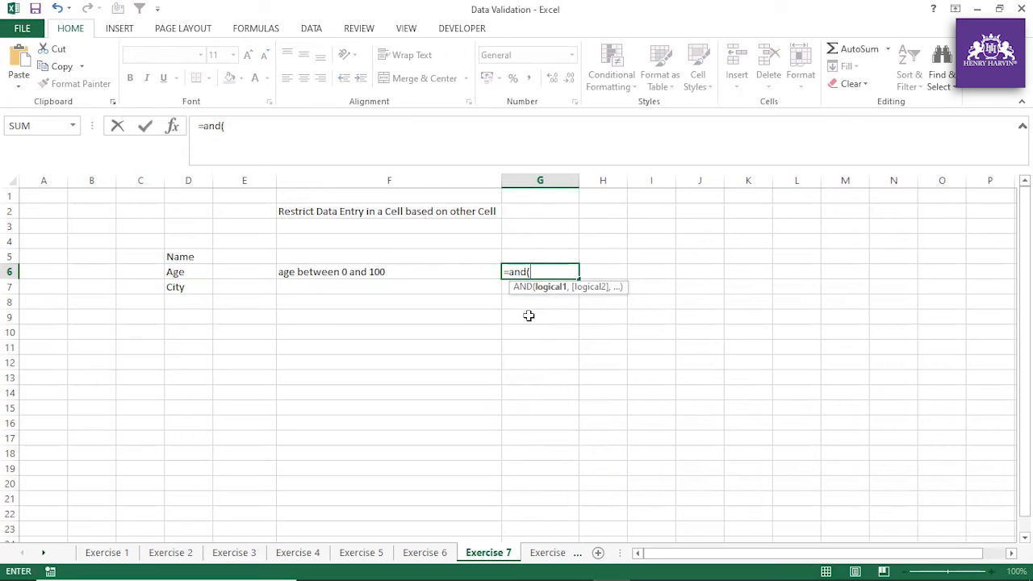
pyautogui.write('if(')
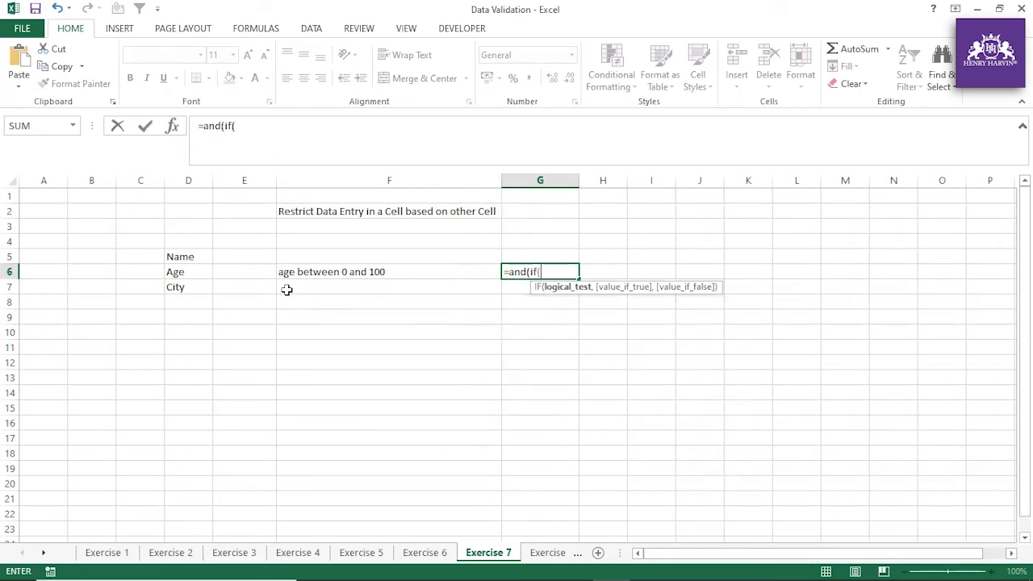
pyautogui.click(258, 272)
pyautogui.write('>0')
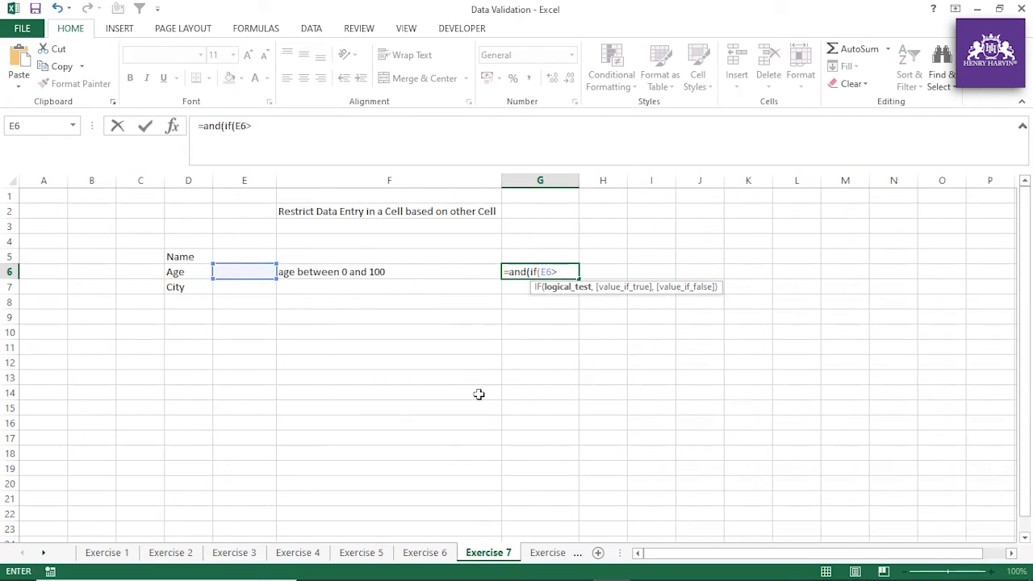
pyautogui.write(',if(')
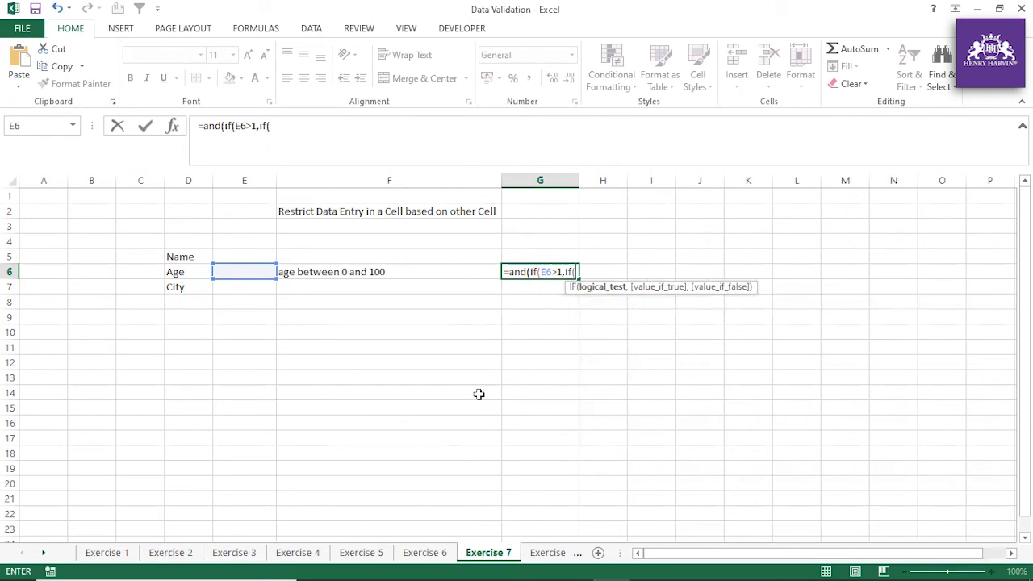
pyautogui.click(255, 268)
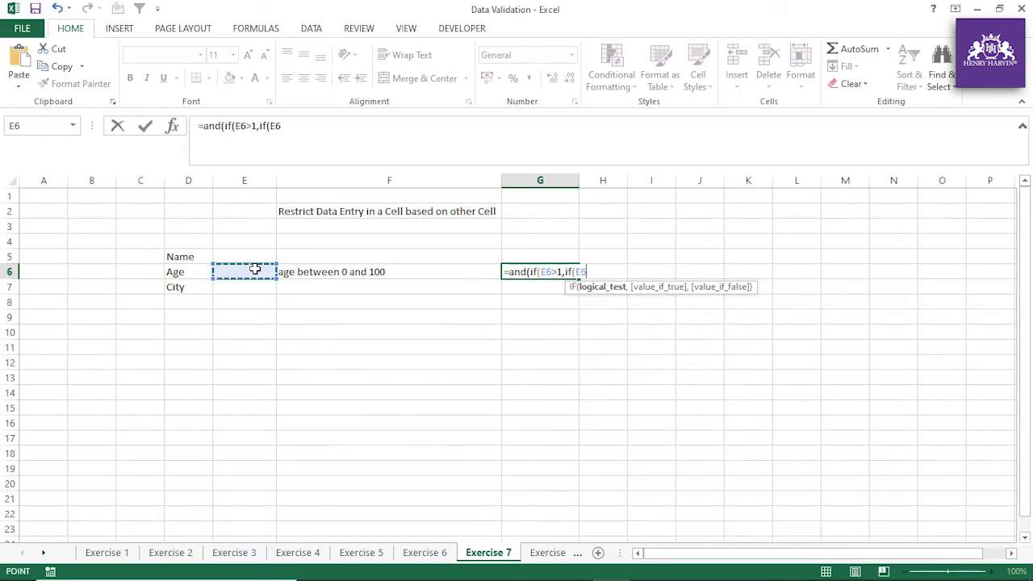
pyautogui.write('<100')
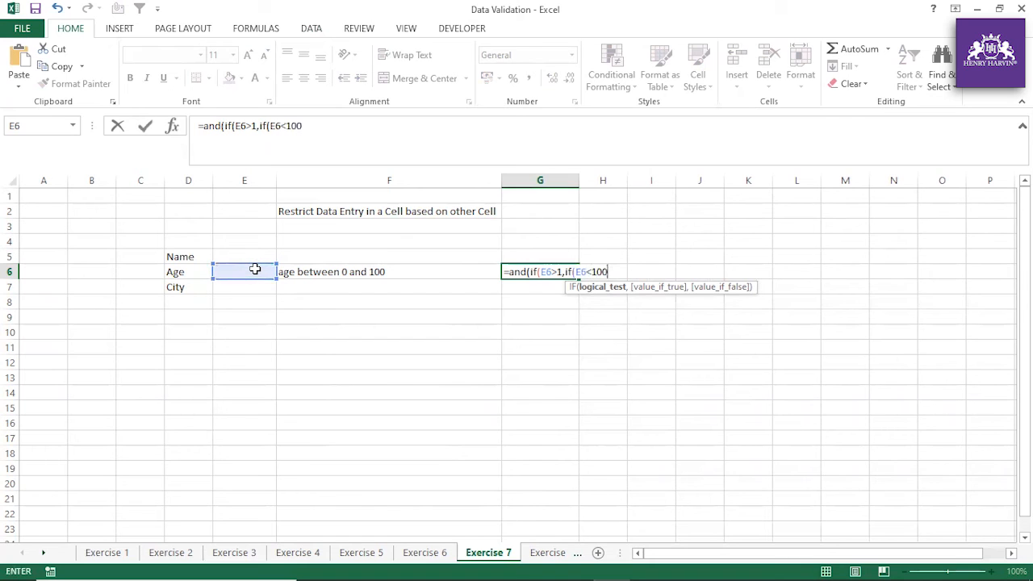
pyautogui.write(',True')
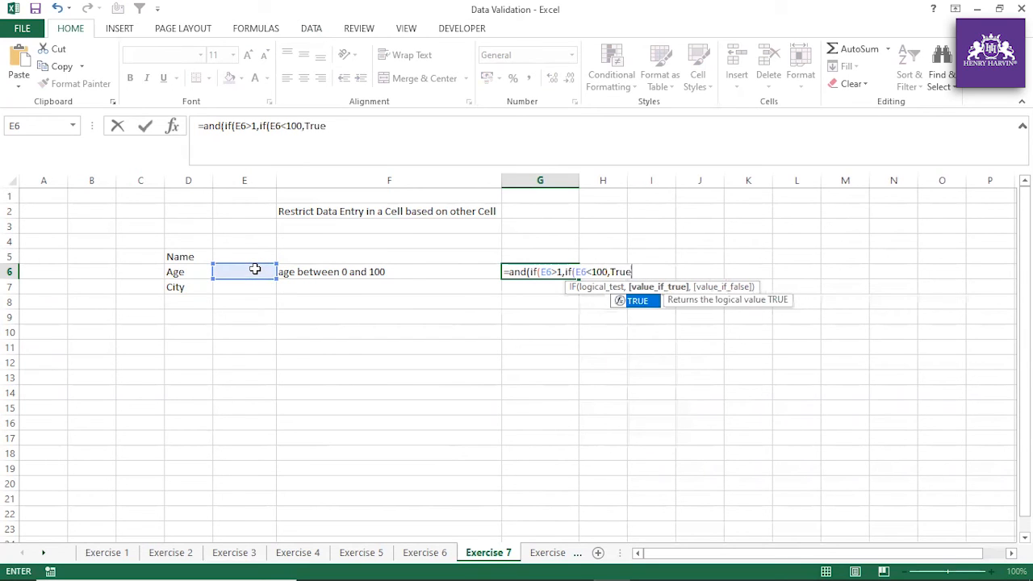
pyautogui.write(',False)')
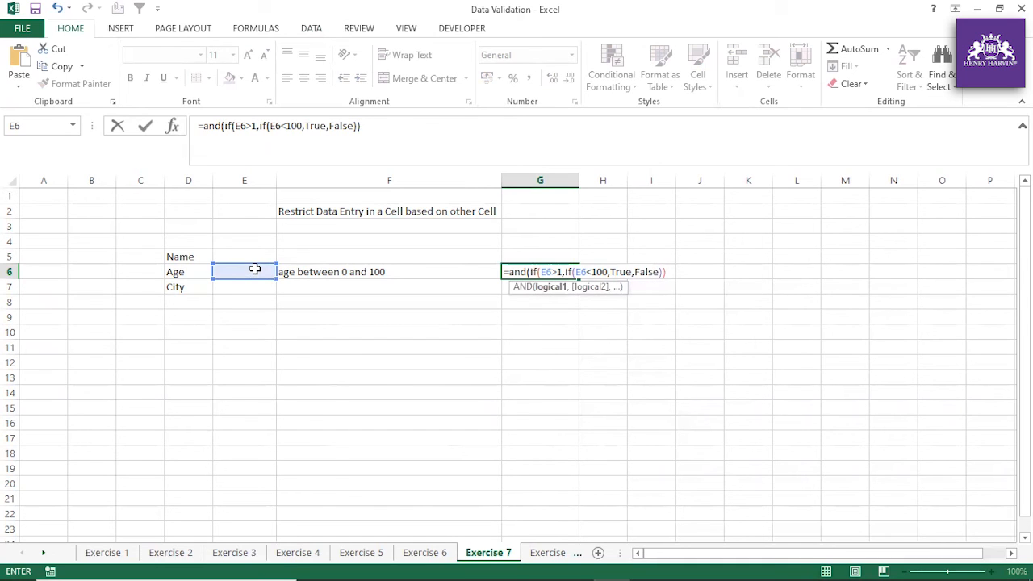
pyautogui.write('),')
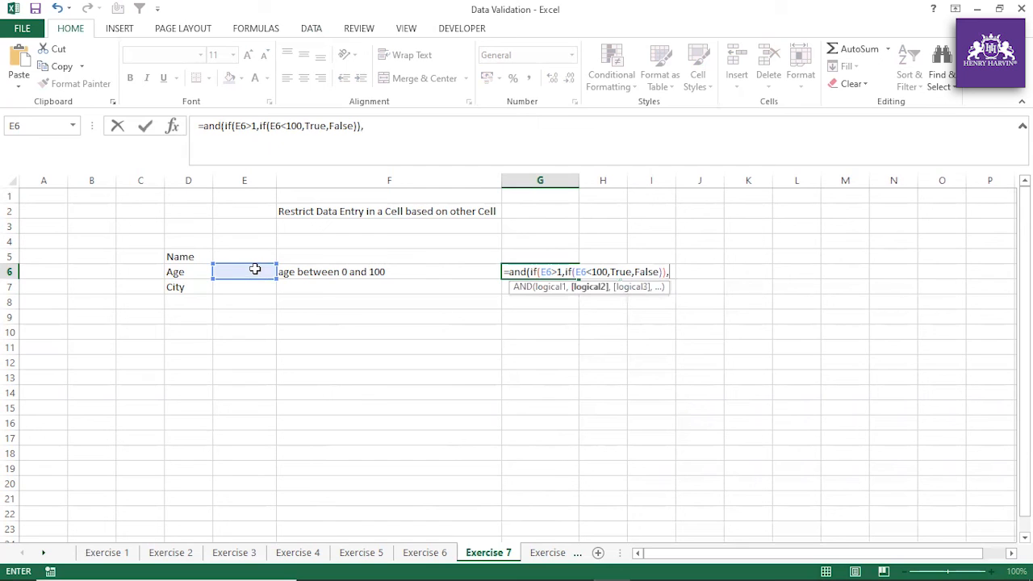
# Complete the G6 formula with the second condition not(isblank(E5)), requiring the name cell to be filled
pyautogui.write('isblank')
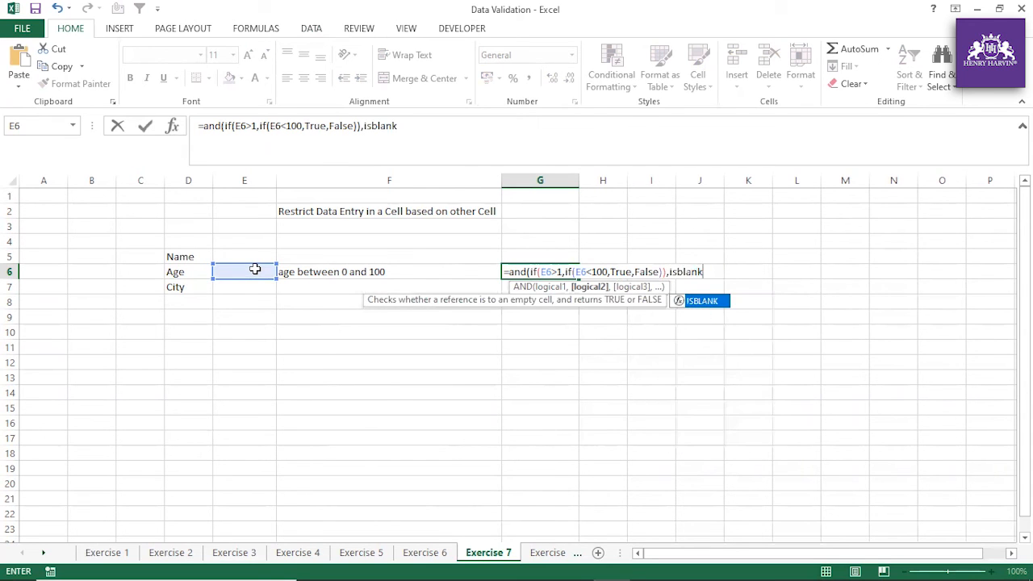
pyautogui.write('(')
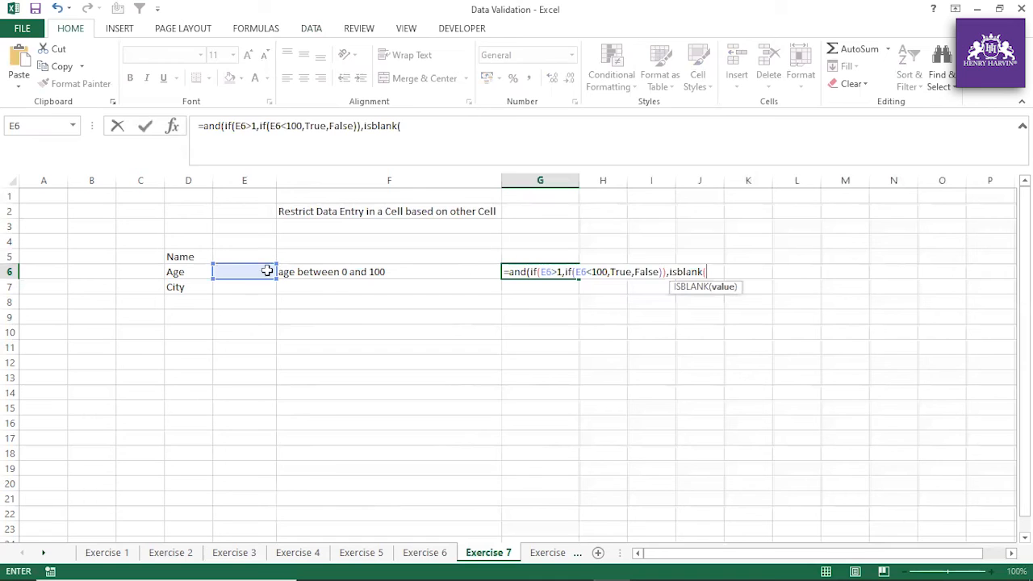
pyautogui.click(241, 256)
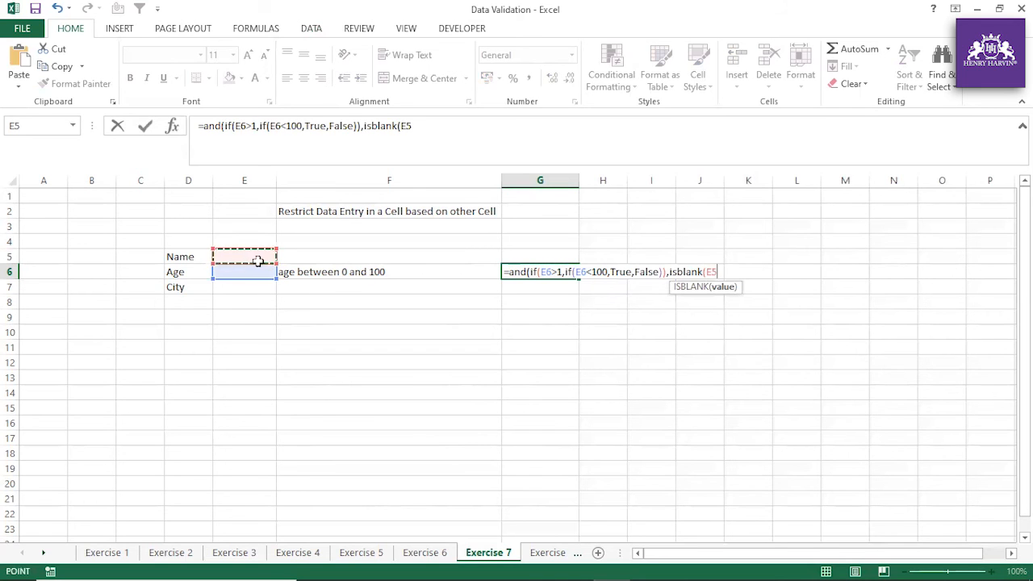
pyautogui.write(')')
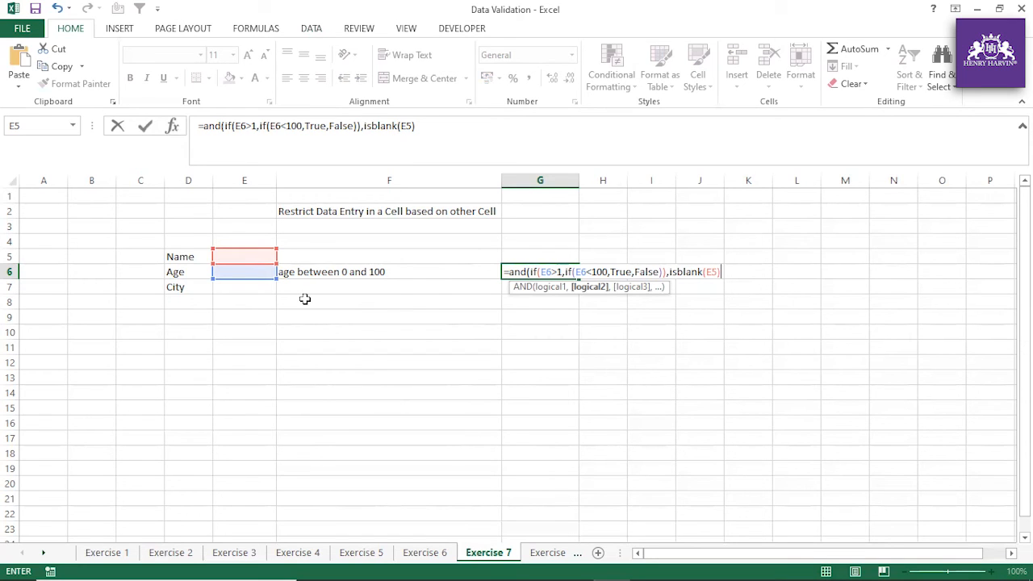
pyautogui.click(363, 126)
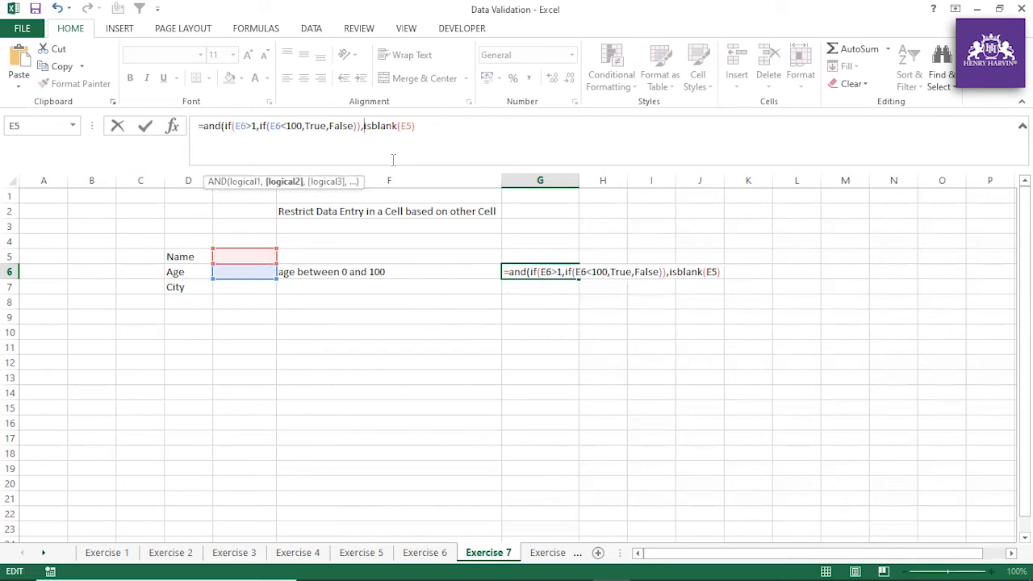
pyautogui.write('not')
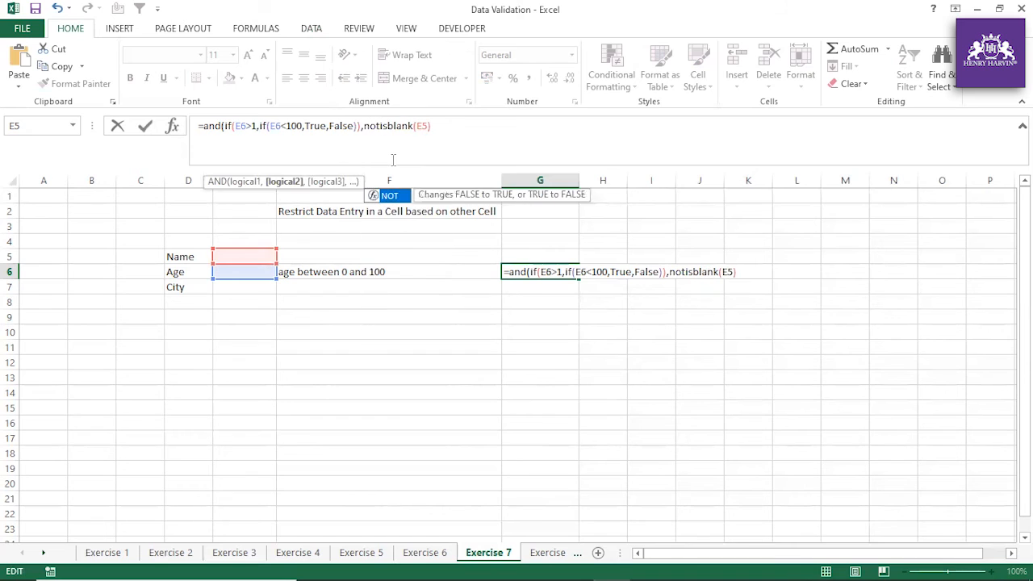
pyautogui.write('(')
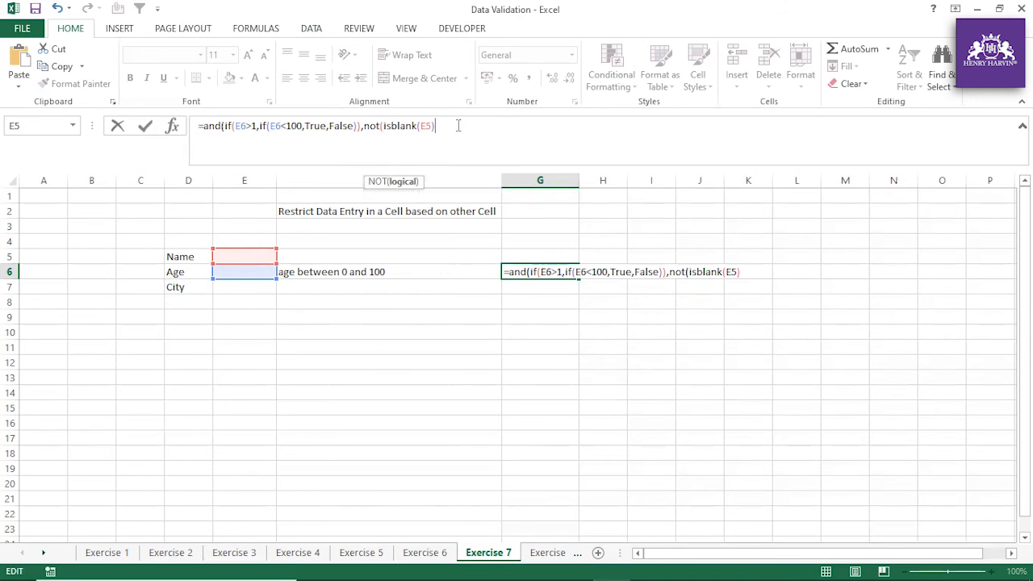
pyautogui.write(')')
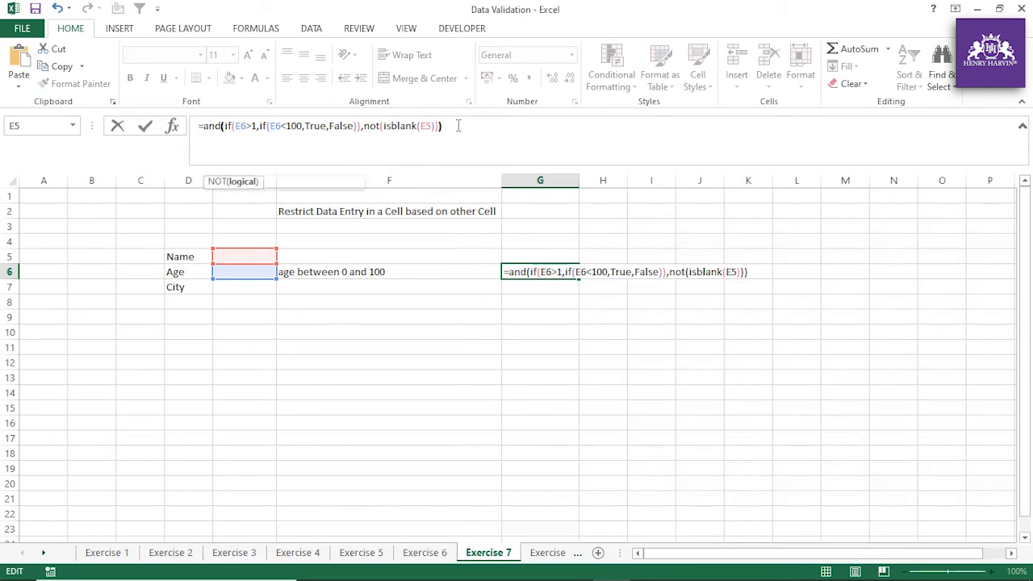
pyautogui.press('Return')
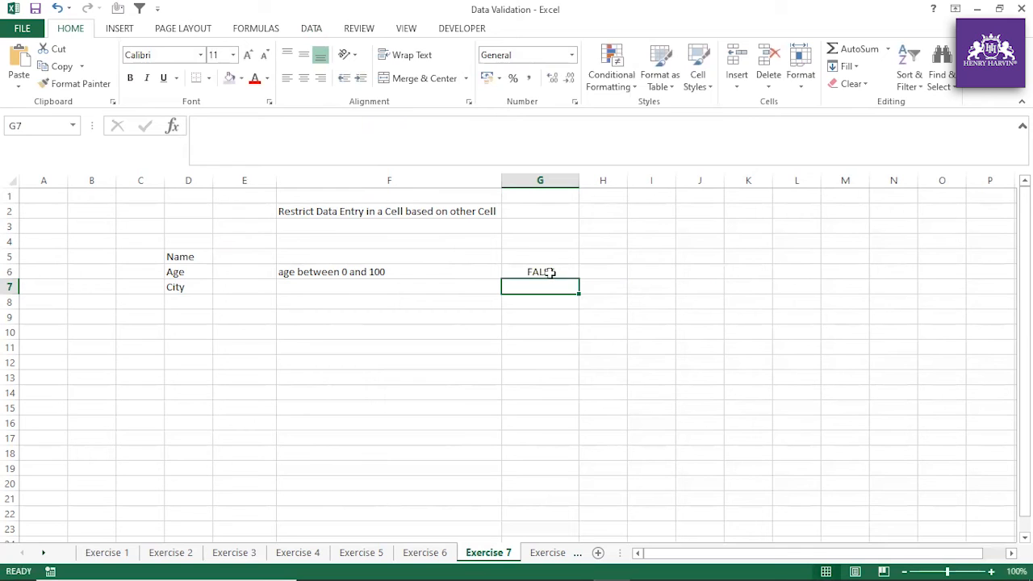
# Test the G6 formula by entering a person's first name in E5 and the age 23 in E6
pyautogui.click(550, 272)
pyautogui.click(234, 258)
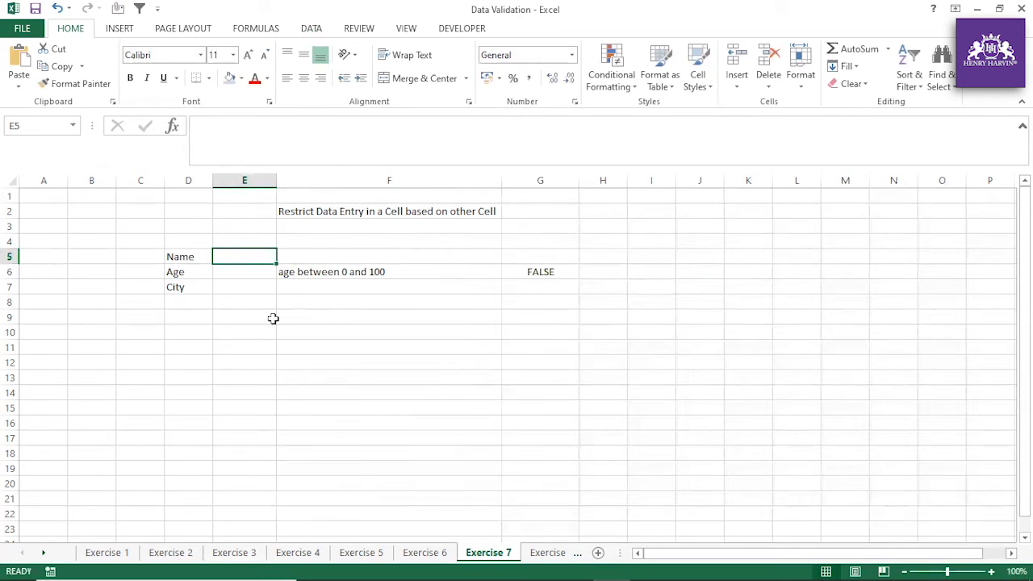
pyautogui.write('Amkit')
pyautogui.press('BackSpace')
pyautogui.press('BackSpace')
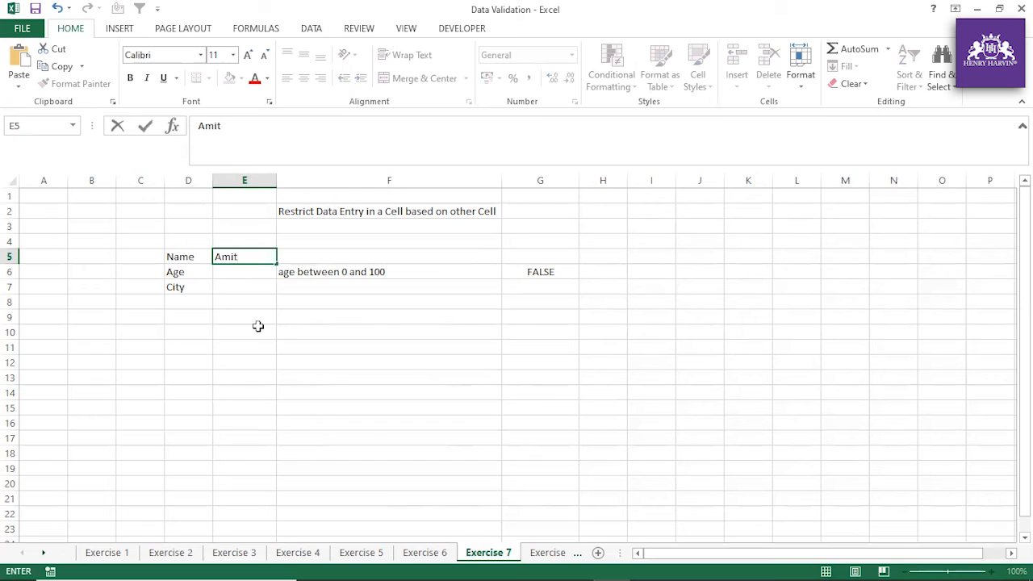
pyautogui.press('Return')
pyautogui.write('23')
pyautogui.hotkey('ctrl', 'Return')
pyautogui.click(288, 415)
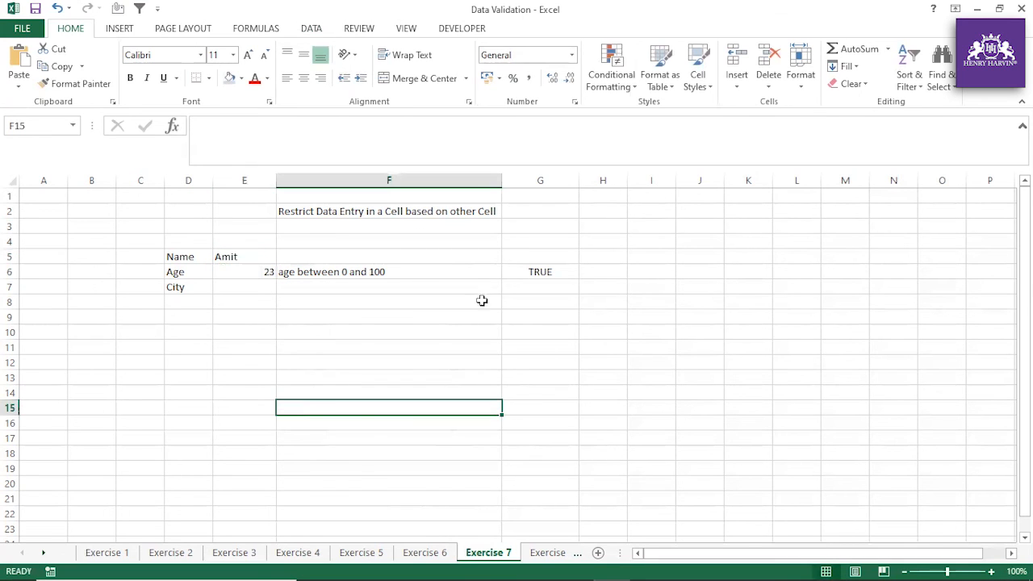
# Make all references in the G6 formula absolute, as $E$6 in both IF tests and $E$5 in ISBLANK
pyautogui.click(531, 272)
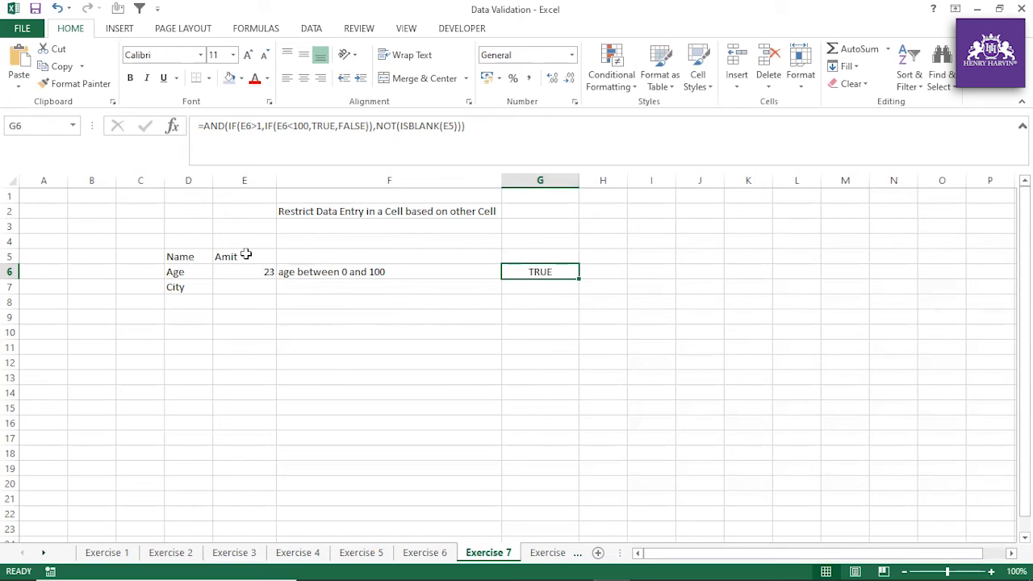
pyautogui.doubleClick(248, 126)
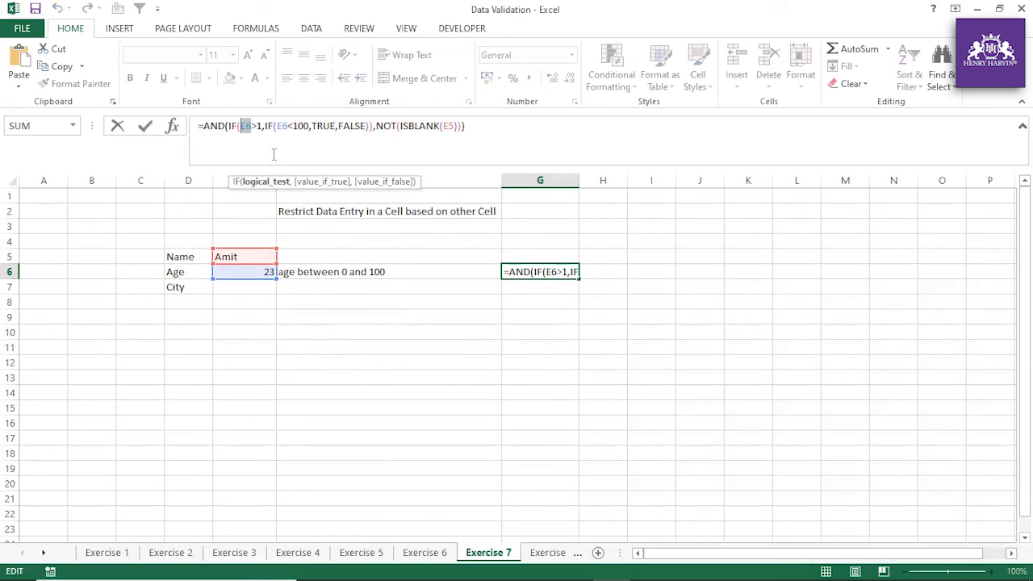
pyautogui.press('F4')
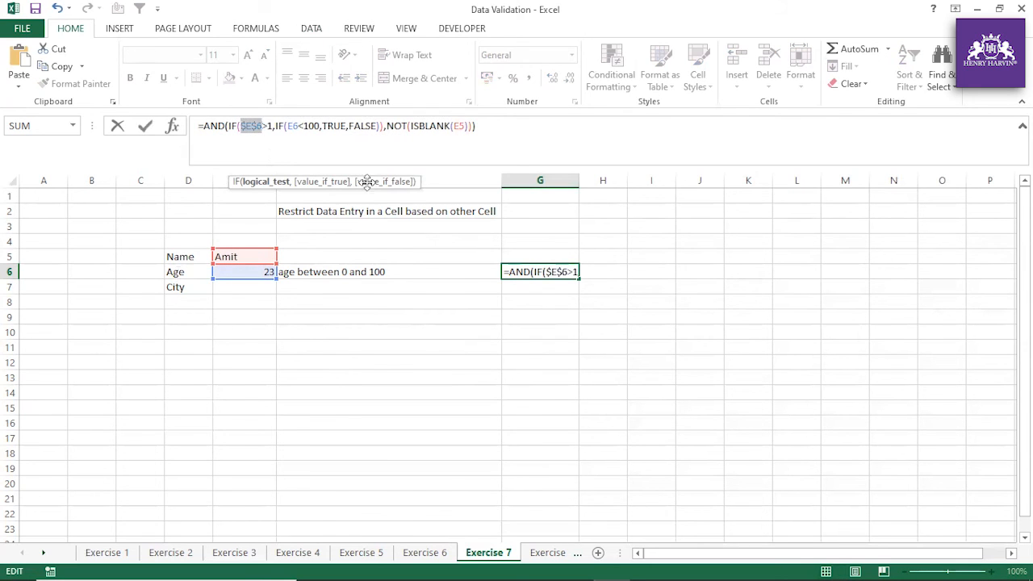
pyautogui.click(293, 127)
pyautogui.doubleClick(292, 126)
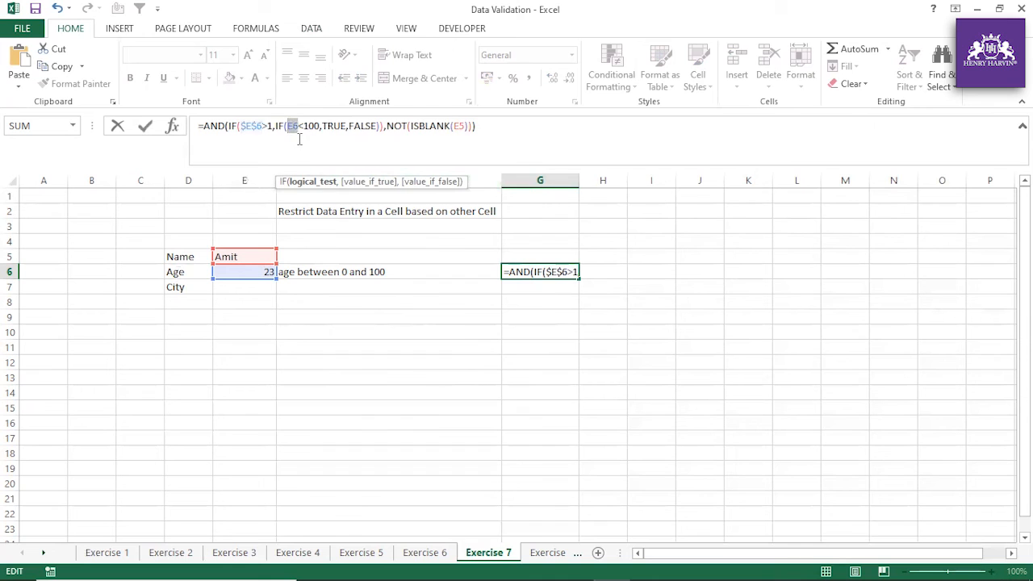
pyautogui.press('F4')
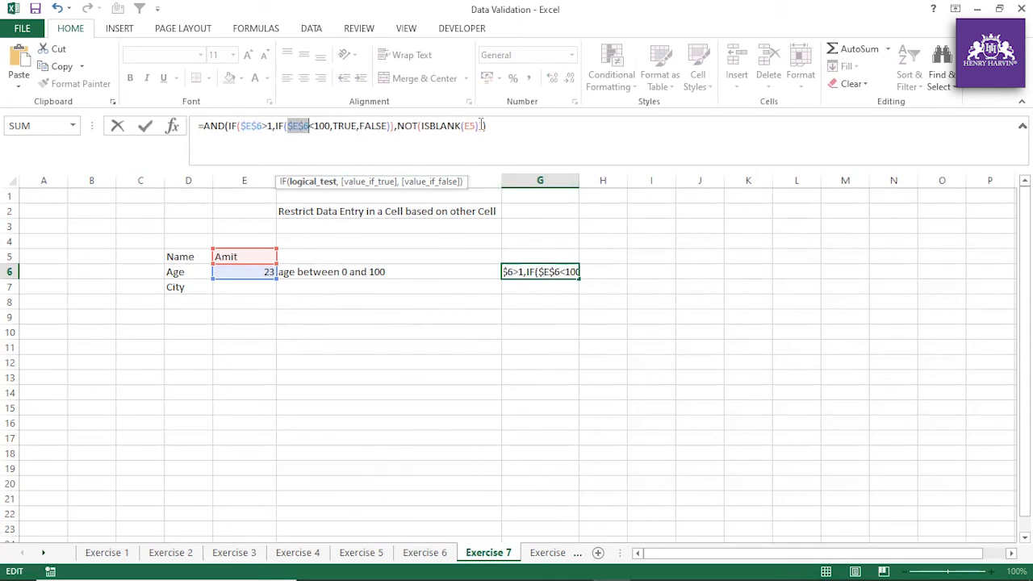
pyautogui.doubleClick(469, 126)
pyautogui.press('F4')
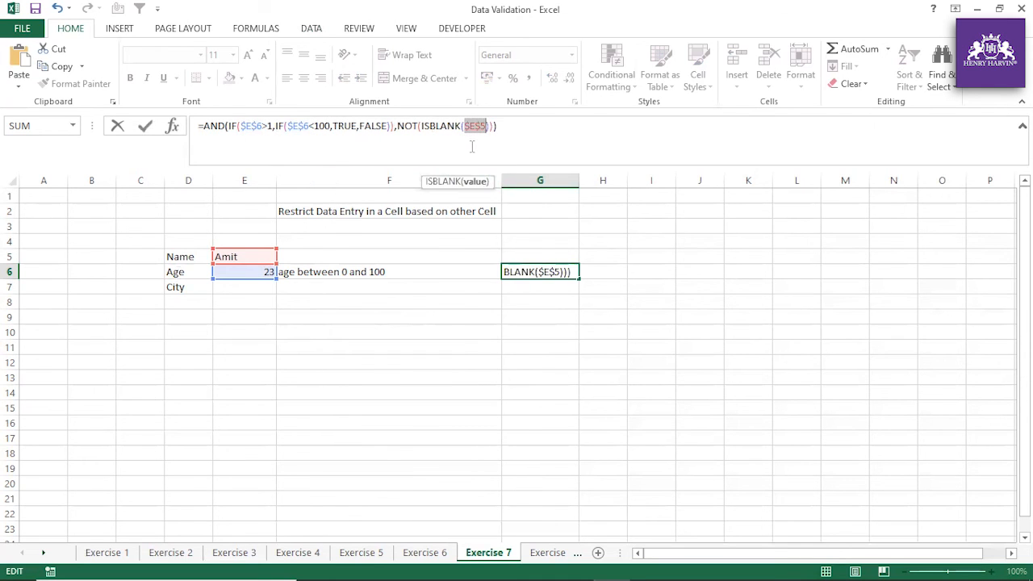
pyautogui.press('Return')
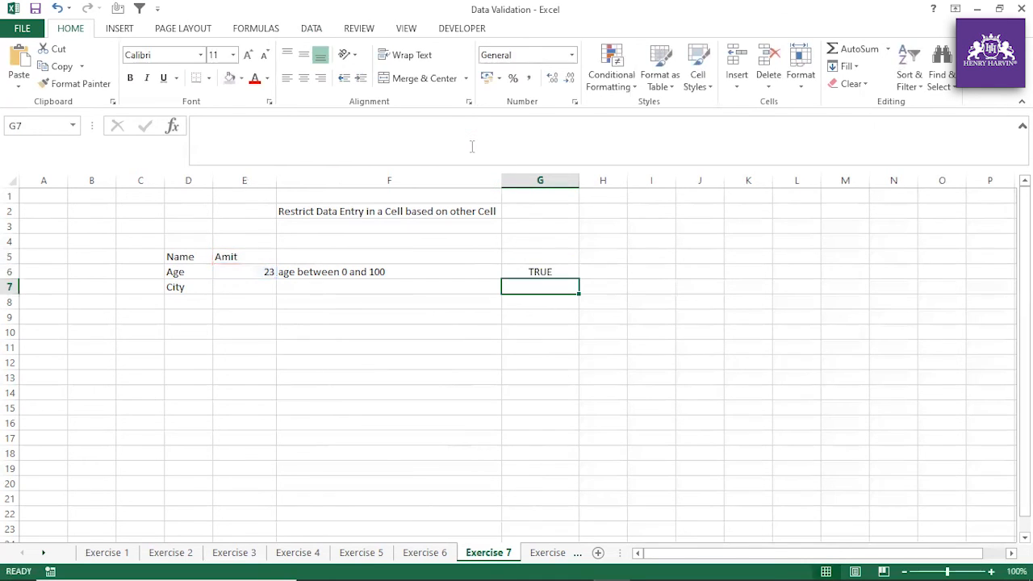
# Copy the complete formula text from G6 and return to the age and name entry cells E6 and E5
pyautogui.click(568, 267)
pyautogui.moveTo(199, 126); pyautogui.dragTo(528, 130)
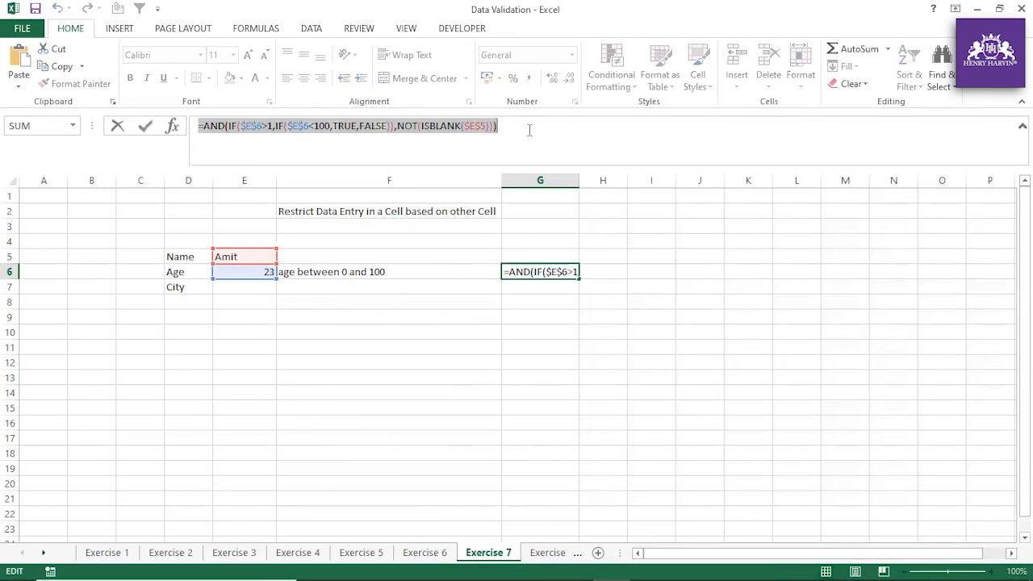
pyautogui.press('Escape')
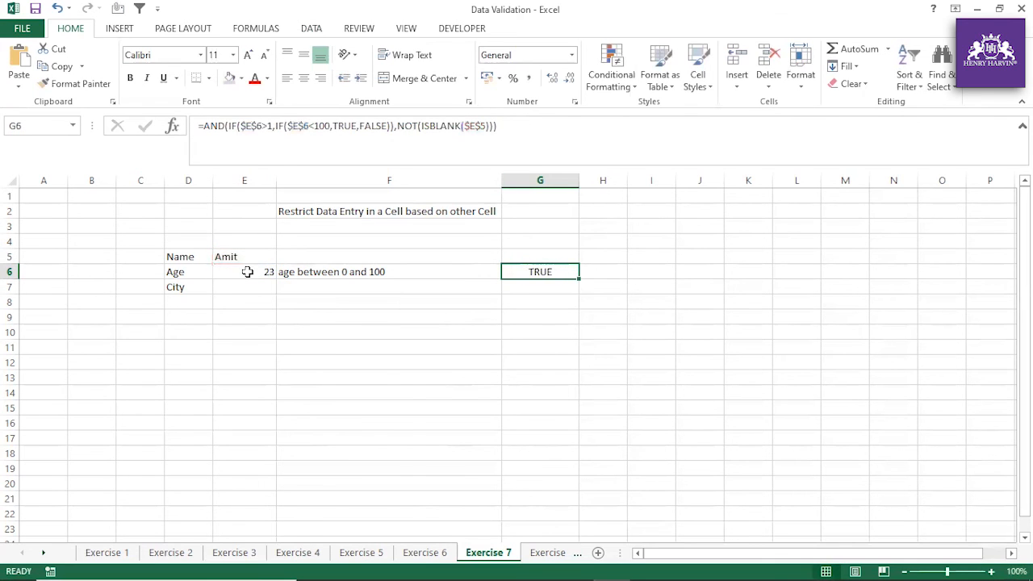
pyautogui.click(247, 272)
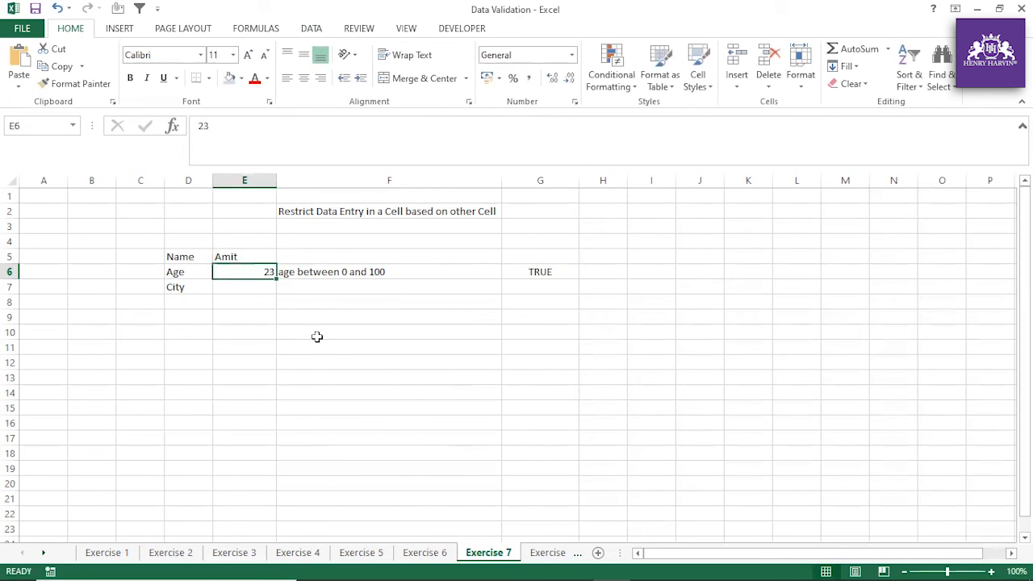
pyautogui.click(247, 256)
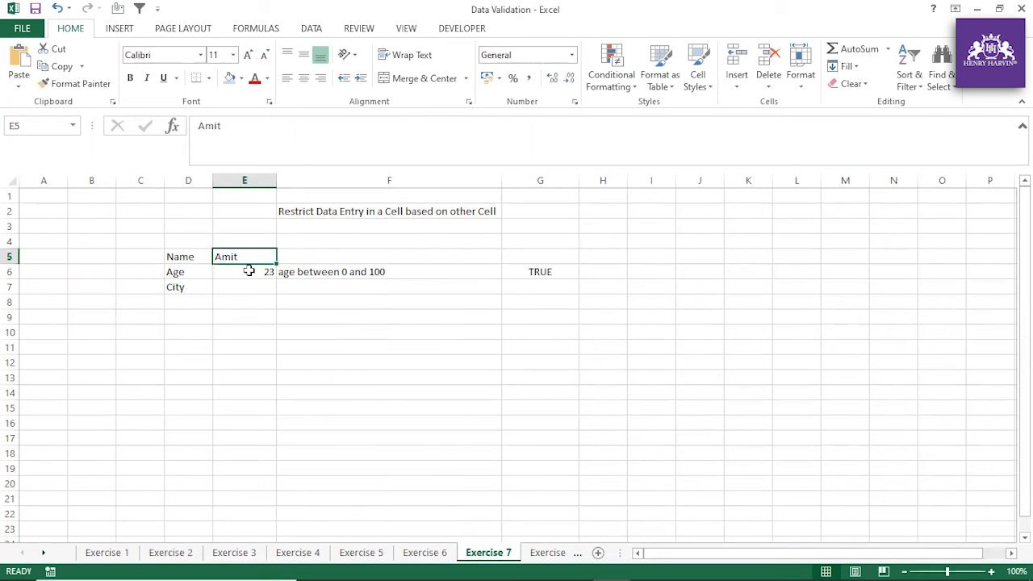
pyautogui.click(248, 271)
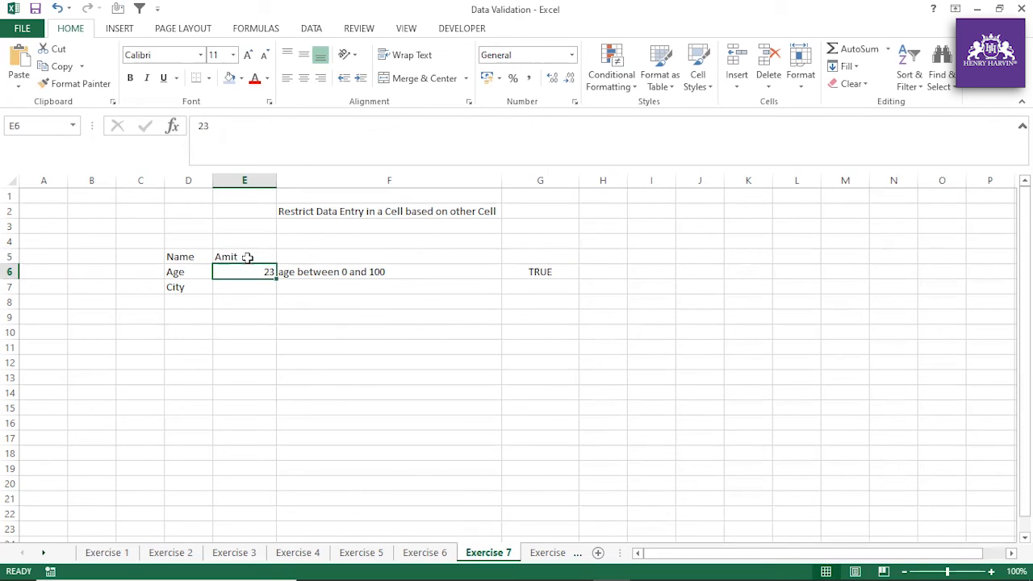
pyautogui.click(247, 257)
pyautogui.click(246, 268)
pyautogui.click(237, 257)
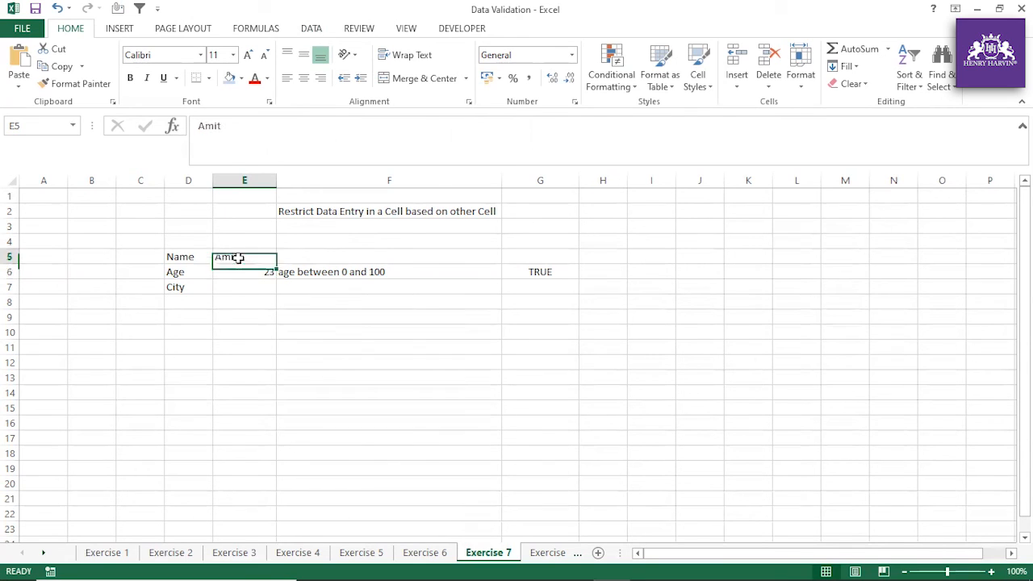
# Replace the custom data validation formula on age cell E6 with the copied AND formula from G6 and apply it
pyautogui.click(254, 272)
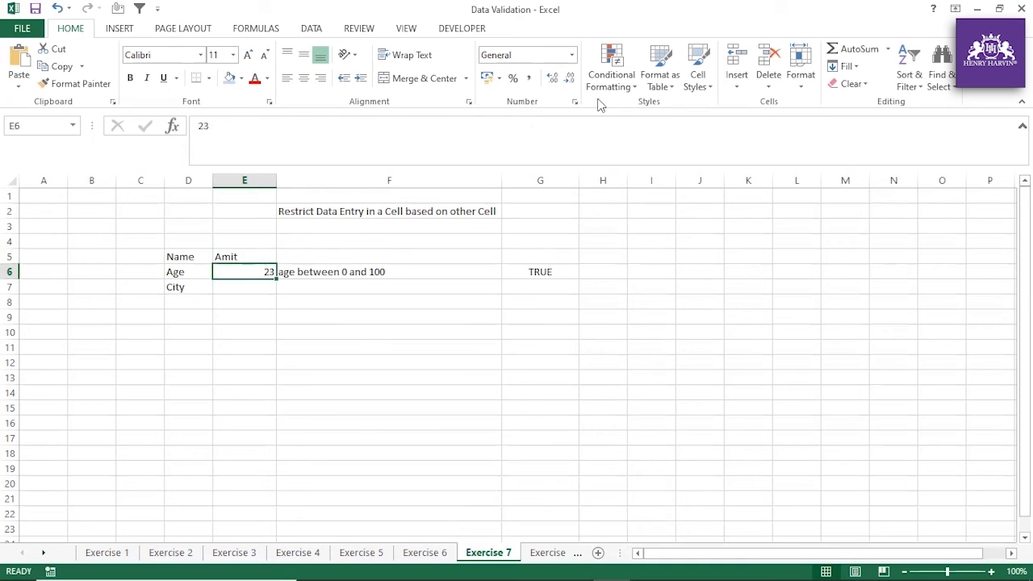
pyautogui.click(315, 31)
pyautogui.click(604, 83)
pyautogui.click(623, 101)
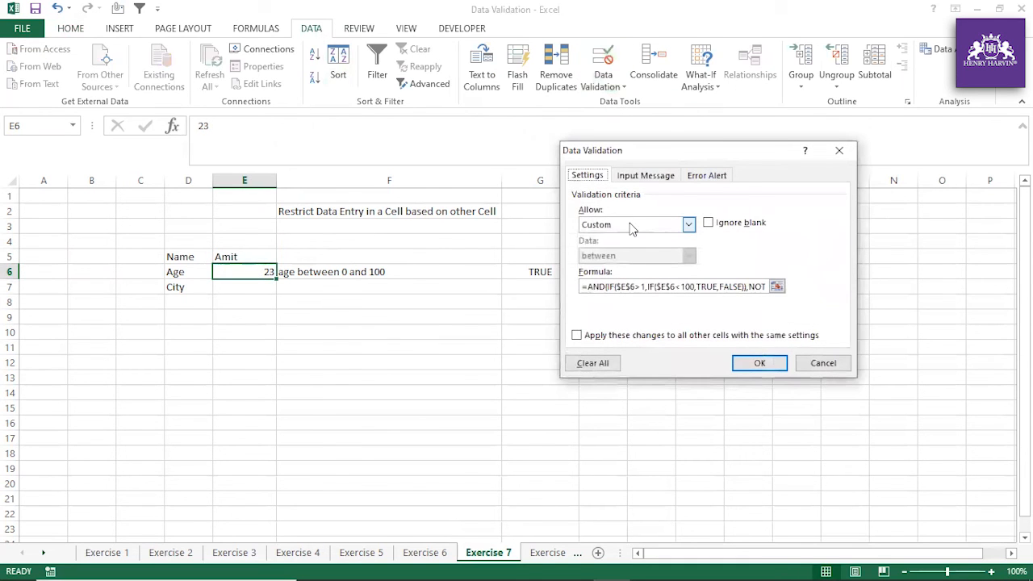
pyautogui.moveTo(588, 287); pyautogui.dragTo(799, 295)
pyautogui.hotkey('ctrl', 'x')
pyautogui.hotkey('ctrl', 'v')
pyautogui.moveTo(724, 288); pyautogui.dragTo(533, 275)
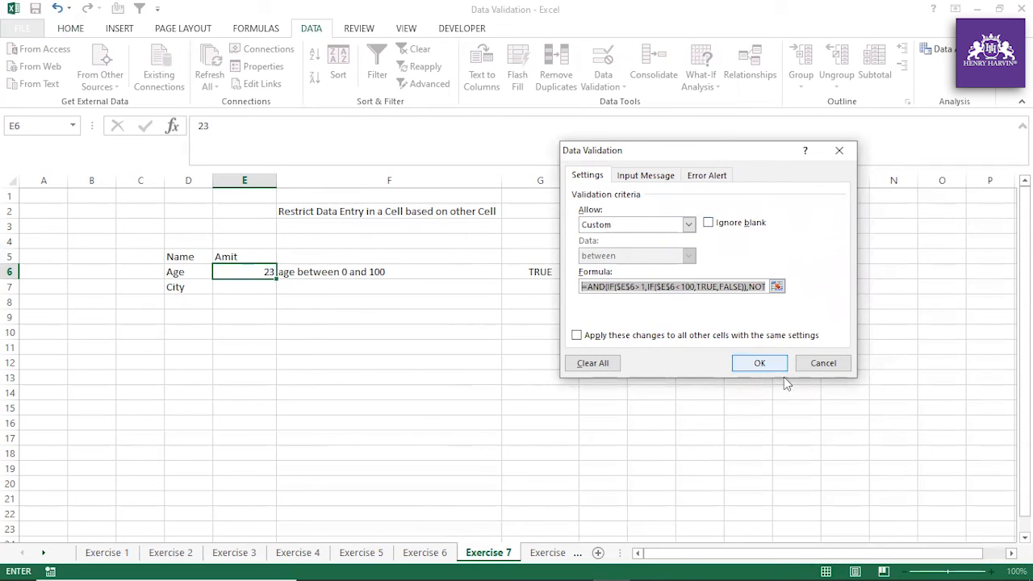
pyautogui.click(759, 364)
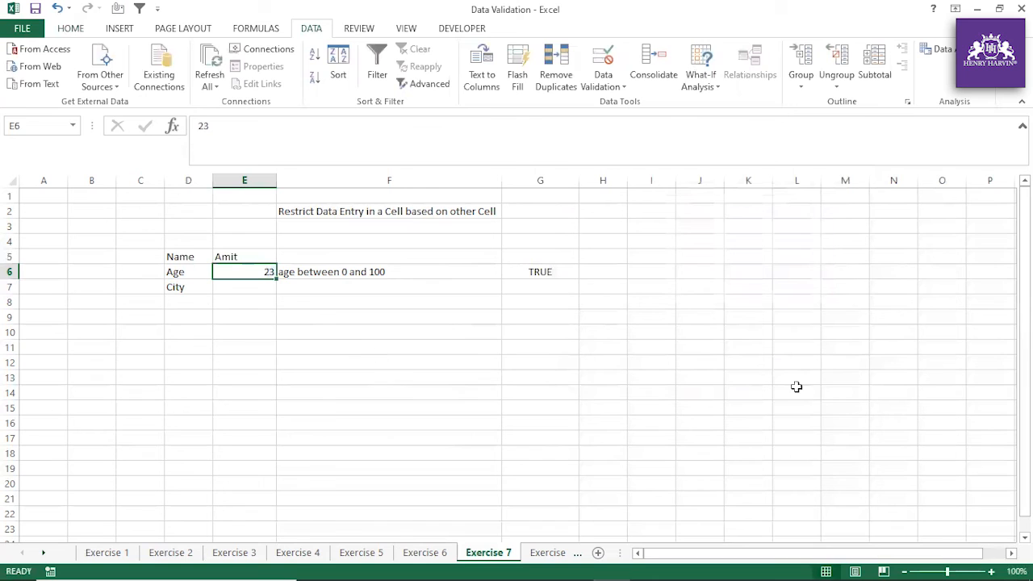
# Test the validation by entering a different first name in E5 and the age 42 in E6
pyautogui.click(247, 326)
pyautogui.click(241, 258)
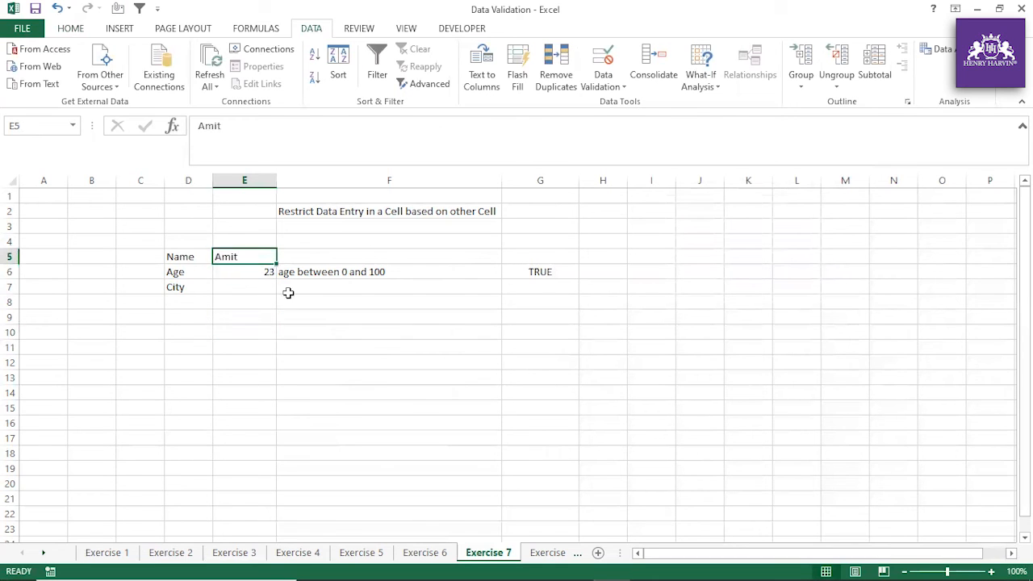
pyautogui.write('Sylvie')
pyautogui.click(268, 325)
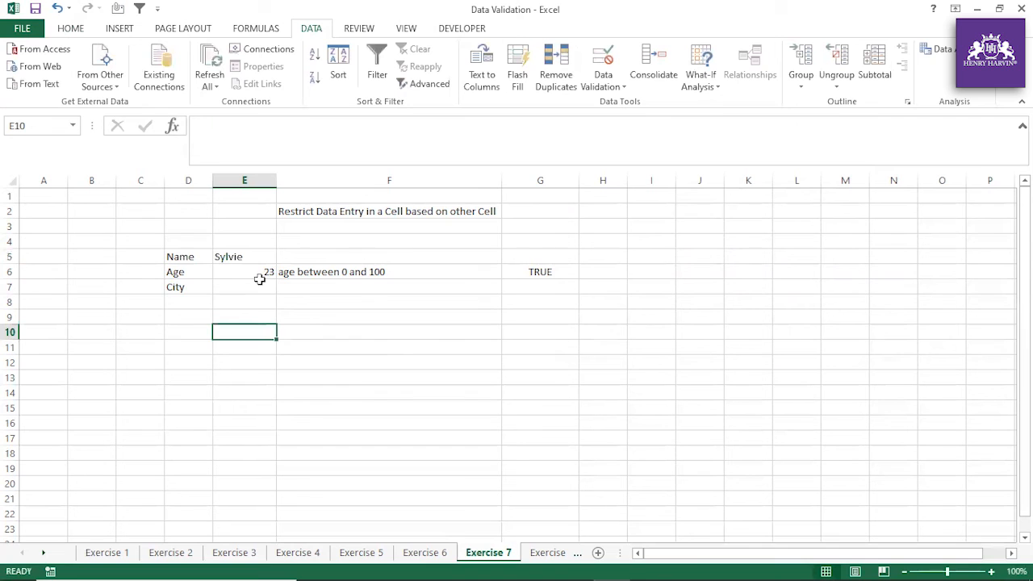
pyautogui.click(260, 275)
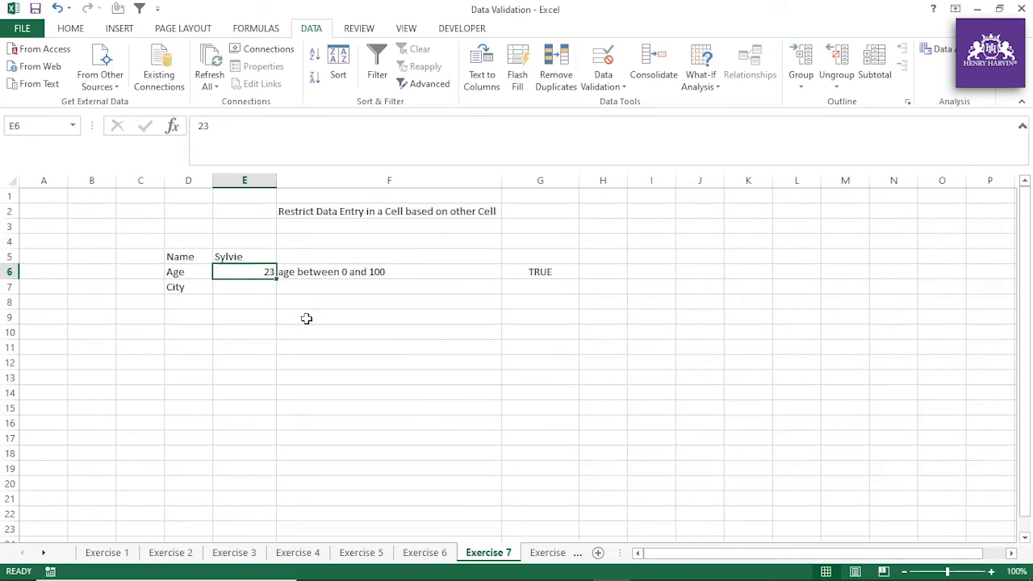
pyautogui.write('42')
pyautogui.click(304, 344)
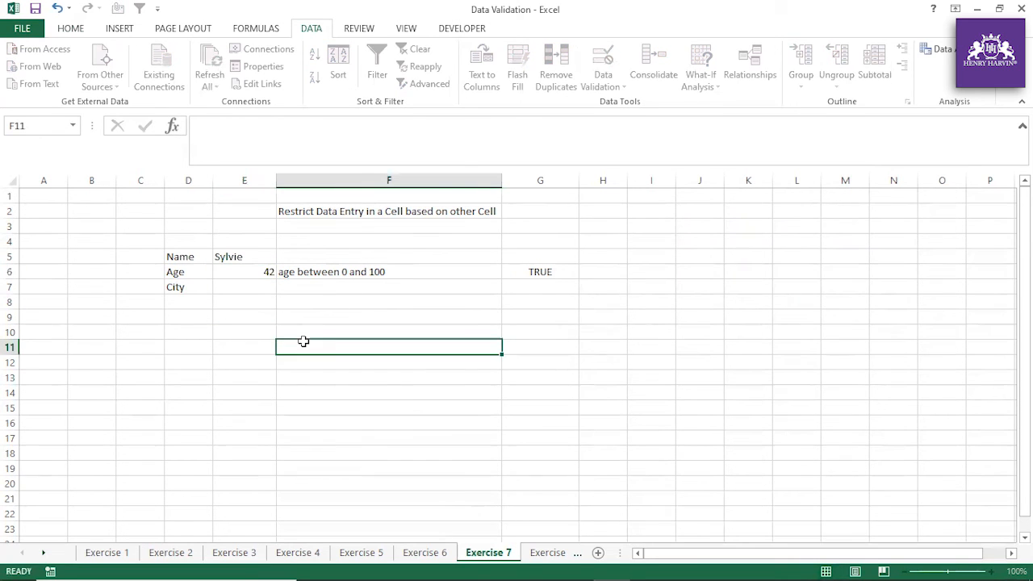
# Test the lower age limit in E6 by trying 1, cancelling that entry, and entering 2 instead
pyautogui.click(260, 273)
pyautogui.write('1')
pyautogui.press('Return')
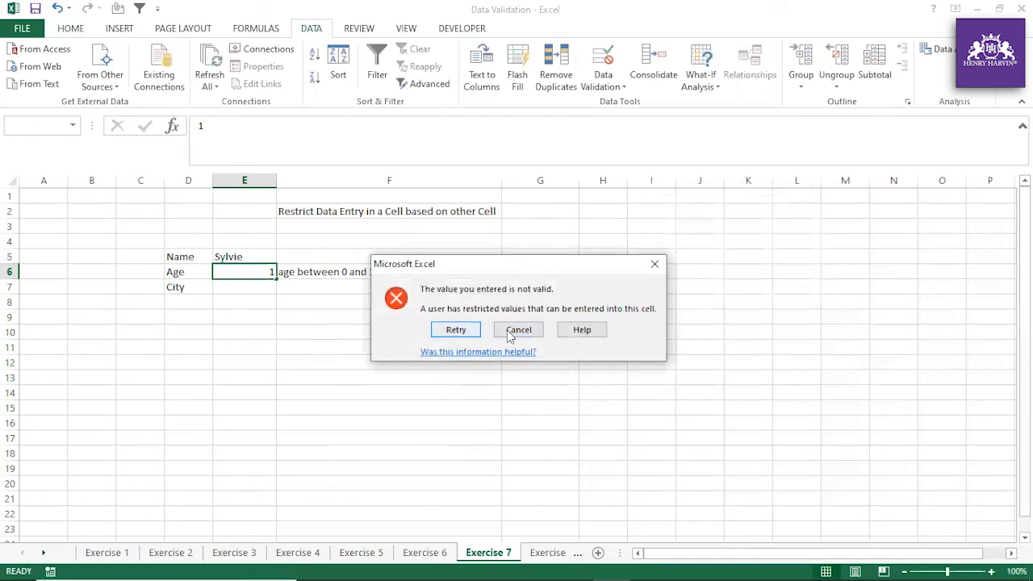
pyautogui.click(516, 330)
pyautogui.click(332, 329)
pyautogui.click(270, 275)
pyautogui.write('2')
pyautogui.click(300, 332)
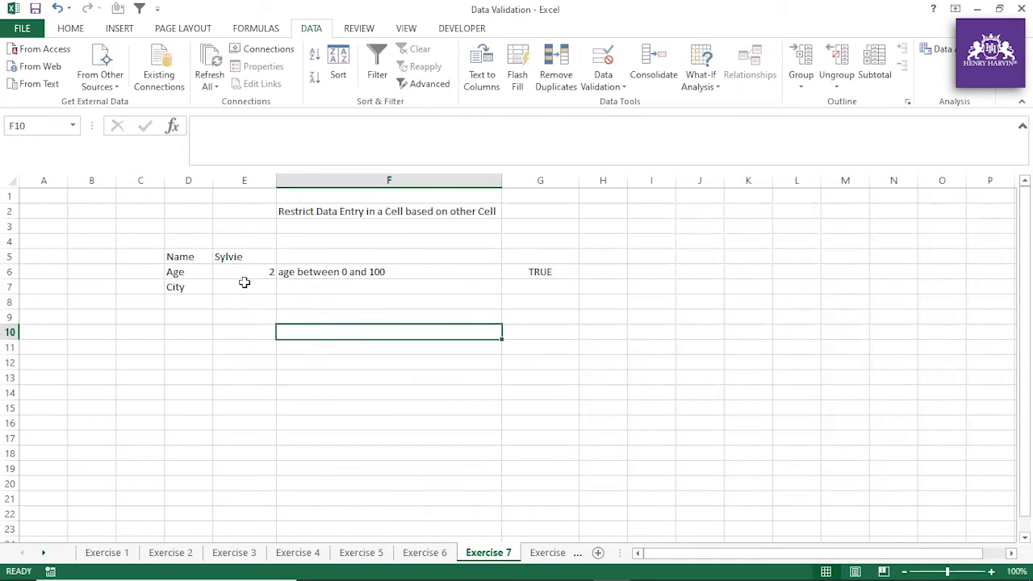
# Test the upper age limit by trying 123 in E6, and cancel the entry
pyautogui.click(246, 272)
pyautogui.write('123')
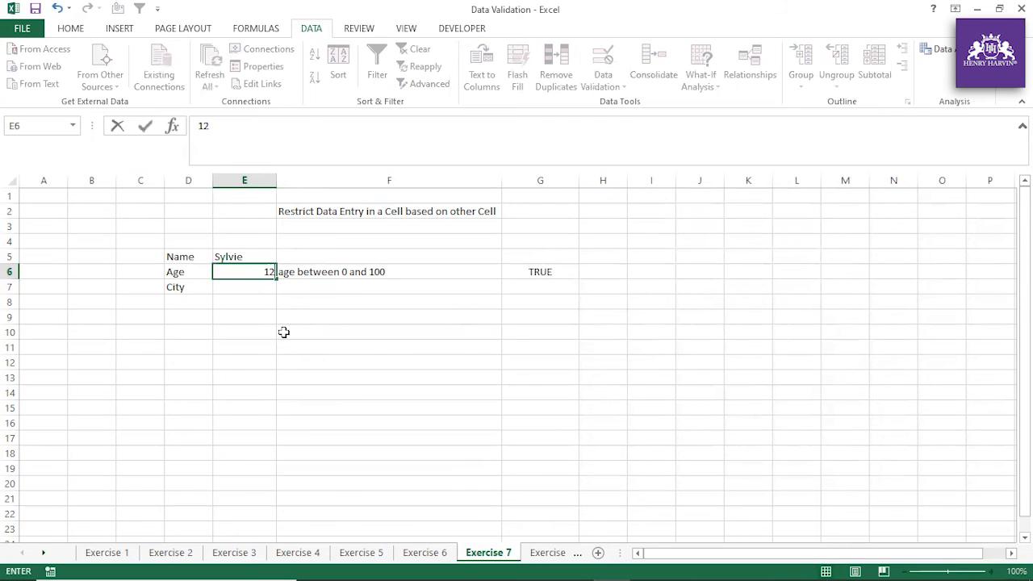
pyautogui.click(282, 348)
pyautogui.click(464, 330)
pyautogui.click(329, 331)
pyautogui.click(519, 330)
pyautogui.click(282, 331)
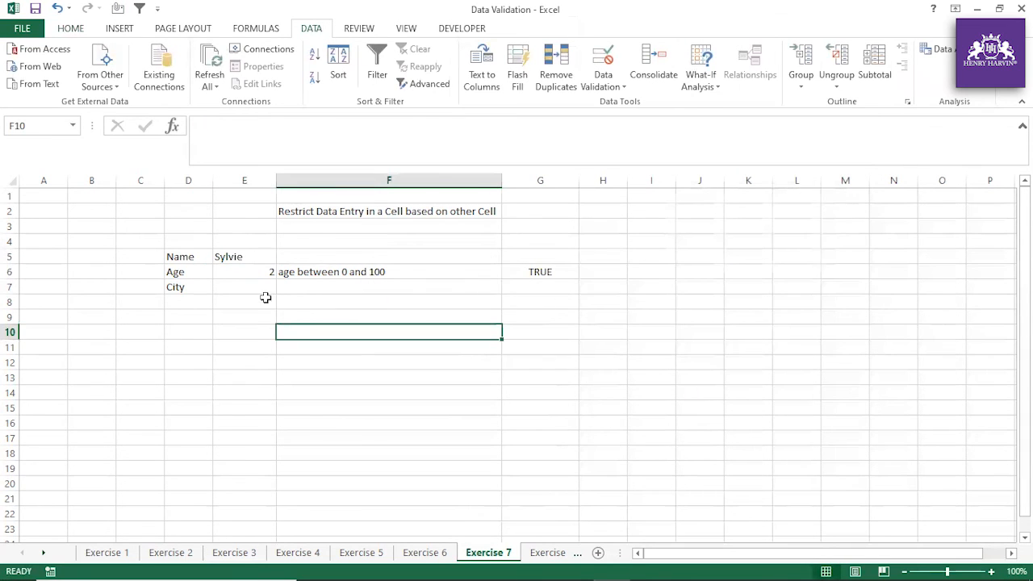
# Shade the form area D5:E18 with a light blue fill
pyautogui.moveTo(206, 258); pyautogui.dragTo(266, 393)
pyautogui.click(289, 334)
pyautogui.moveTo(203, 261); pyautogui.dragTo(251, 452)
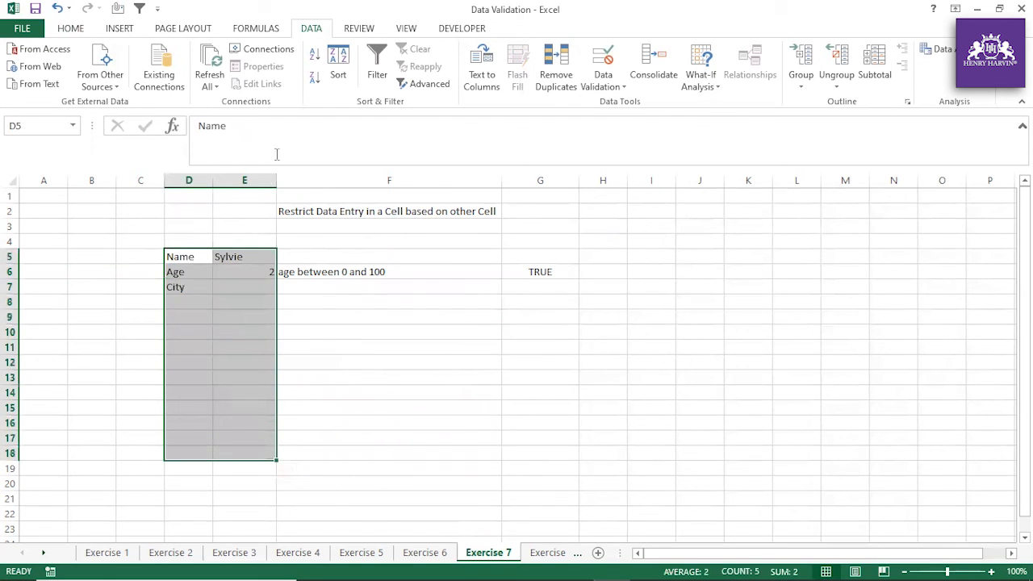
pyautogui.click(74, 28)
pyautogui.click(230, 77)
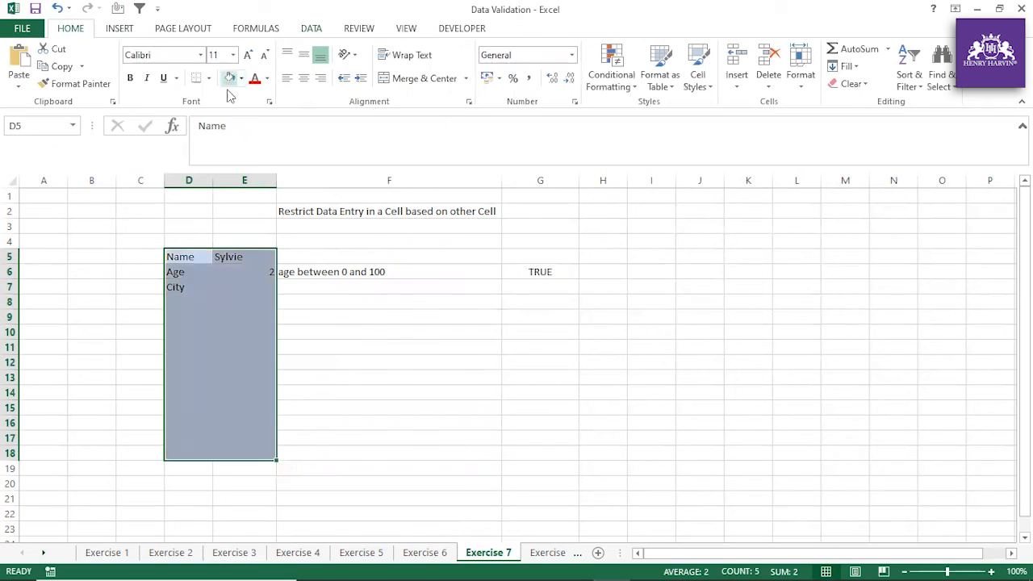
pyautogui.click(290, 378)
pyautogui.click(254, 302)
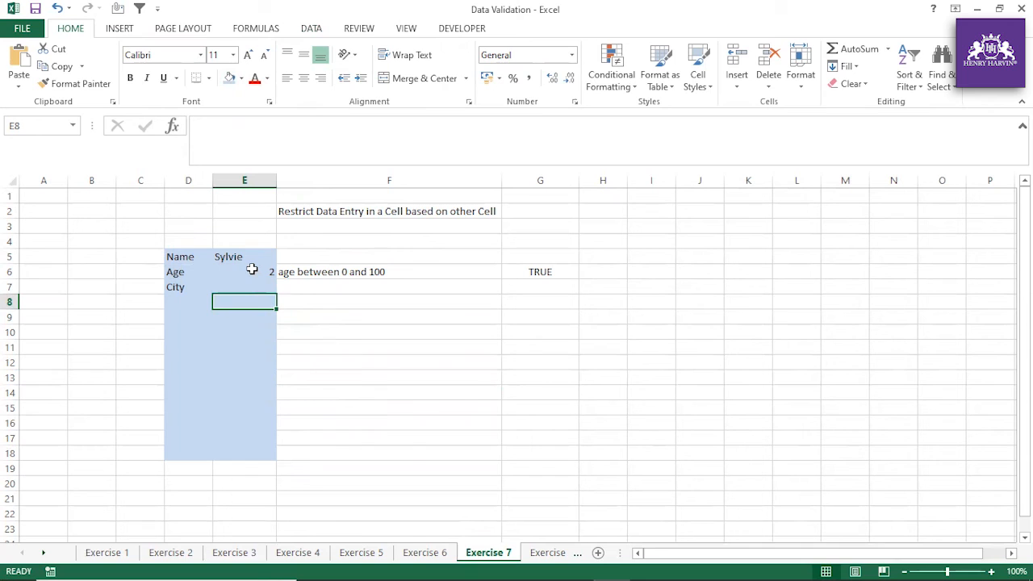
pyautogui.click(254, 271)
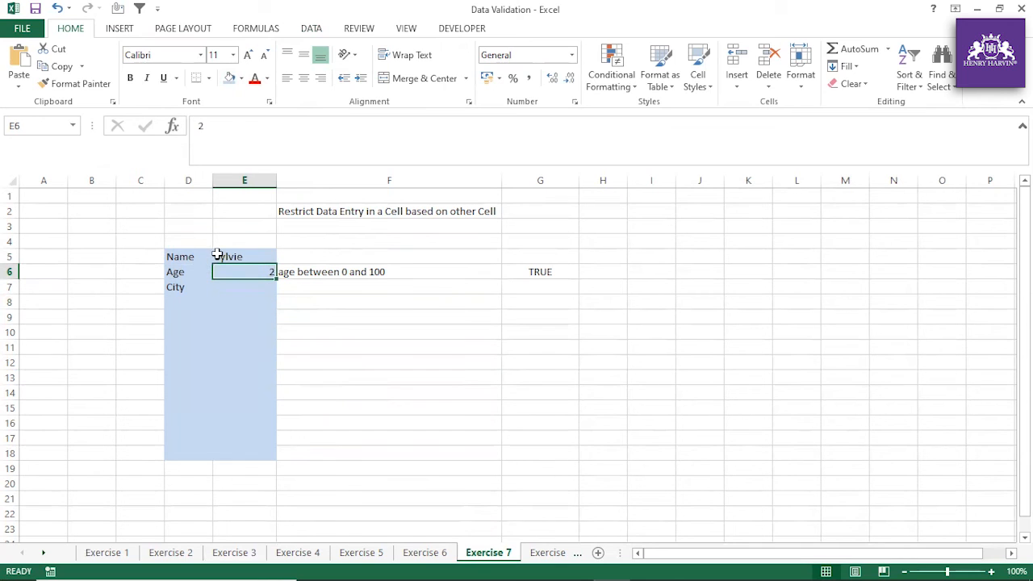
pyautogui.click(188, 258)
pyautogui.click(184, 288)
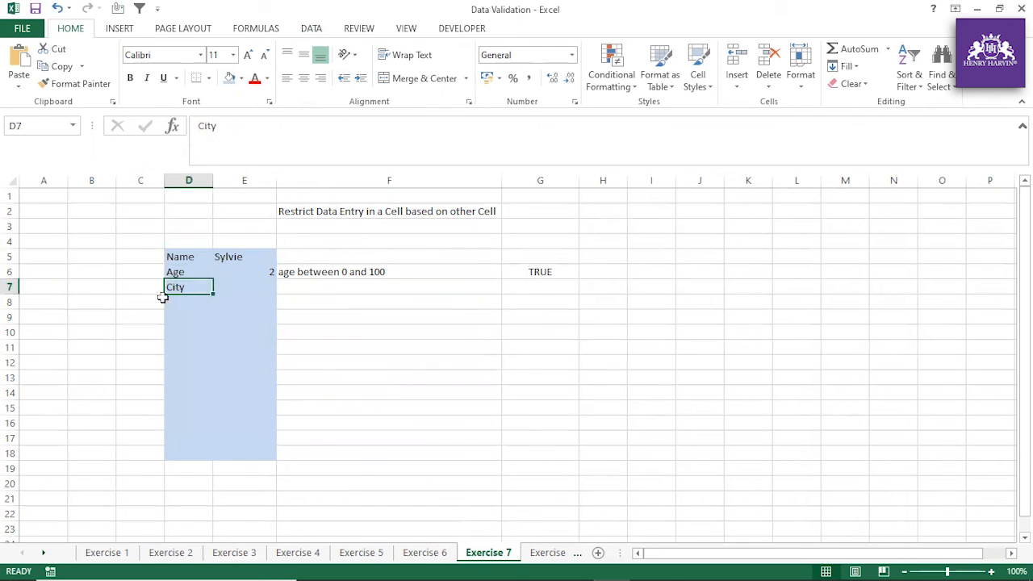
pyautogui.click(173, 270)
pyautogui.click(175, 314)
pyautogui.moveTo(178, 257); pyautogui.dragTo(247, 449)
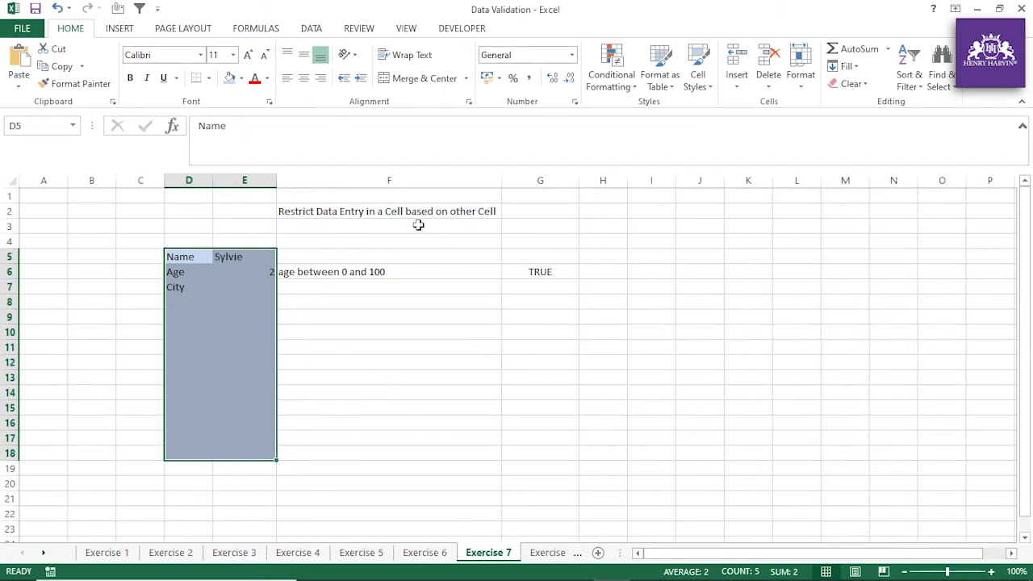
pyautogui.moveTo(193, 256); pyautogui.dragTo(238, 441)
pyautogui.click(314, 360)
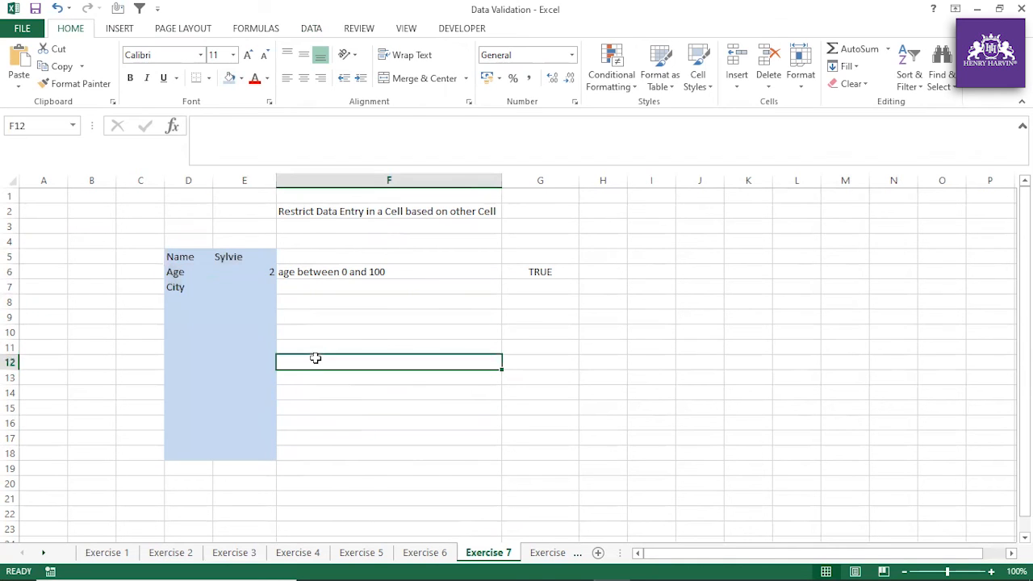
# Open the Exercise 8 sheet, widen column G to fit the budget note, and slightly widen column A
pyautogui.click(532, 556)
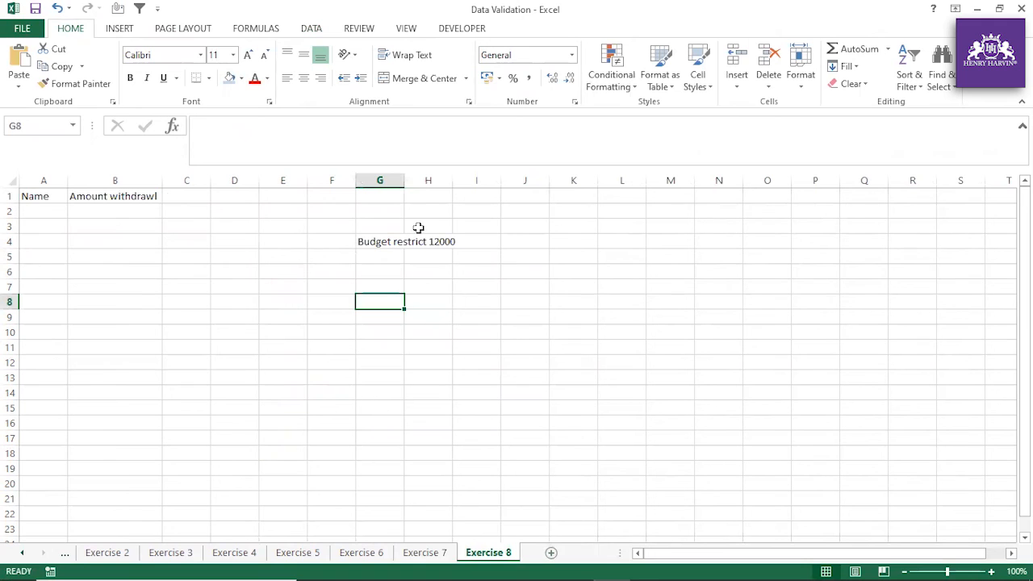
pyautogui.moveTo(405, 180); pyautogui.dragTo(484, 180)
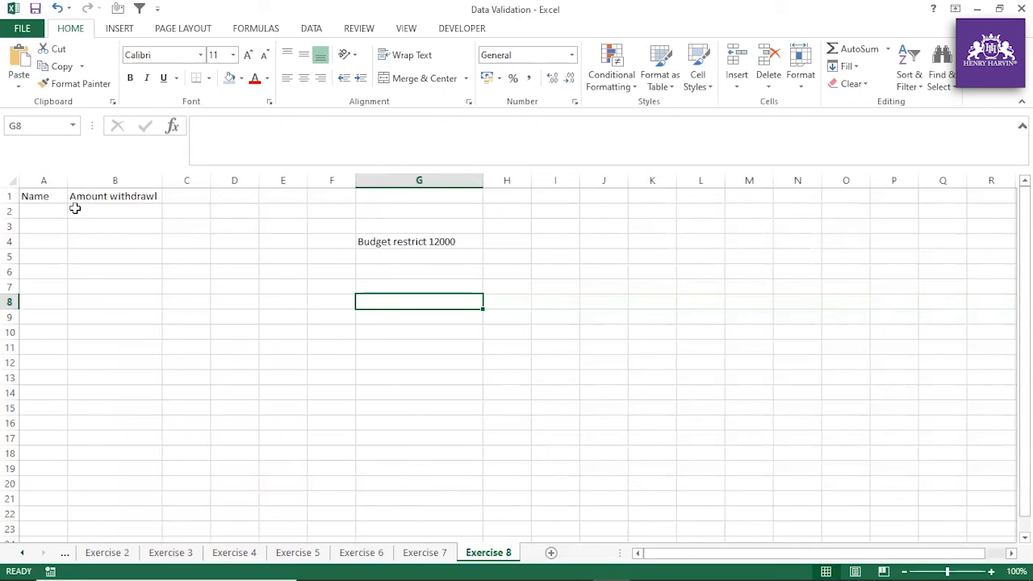
pyautogui.moveTo(55, 196); pyautogui.dragTo(147, 501)
pyautogui.click(217, 392)
pyautogui.moveTo(67, 185); pyautogui.dragTo(74, 184)
pyautogui.moveTo(168, 173); pyautogui.dragTo(168, 175)
pyautogui.click(234, 229)
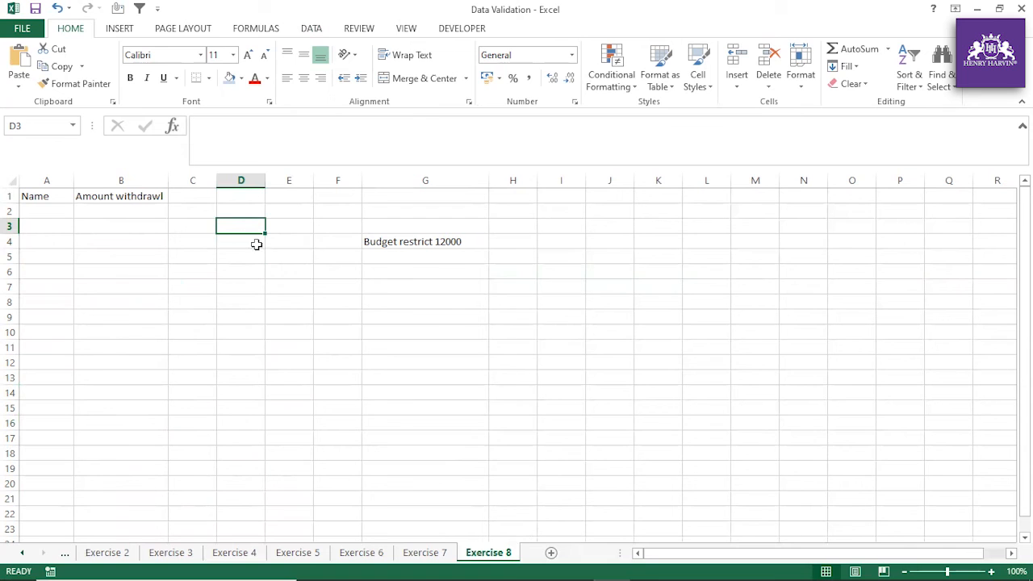
# Enter the example amounts 11000 in I4 and 342 in I5, and clear both cells
pyautogui.click(570, 244)
pyautogui.write('11000')
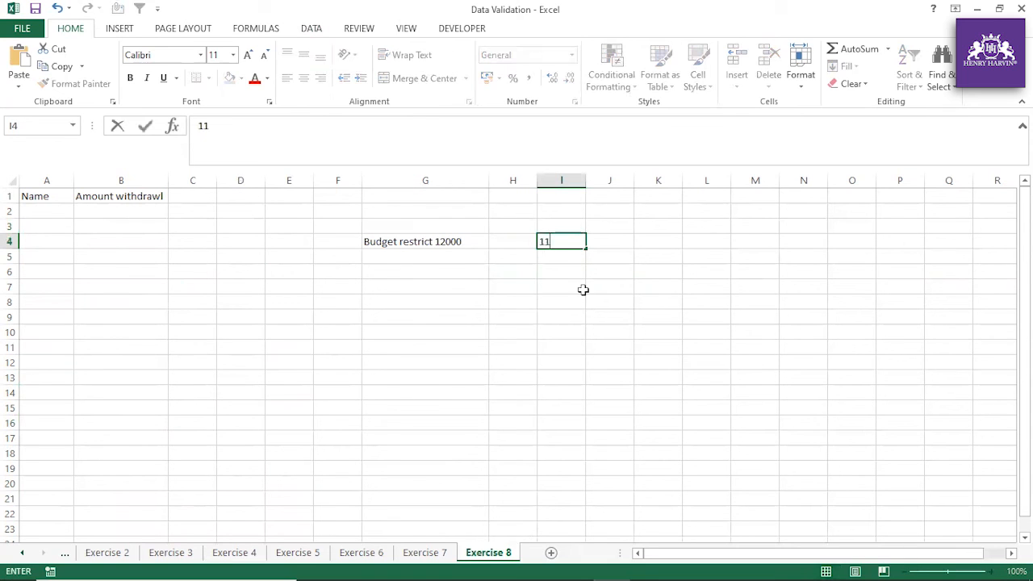
pyautogui.moveTo(584, 290); pyautogui.dragTo(590, 296)
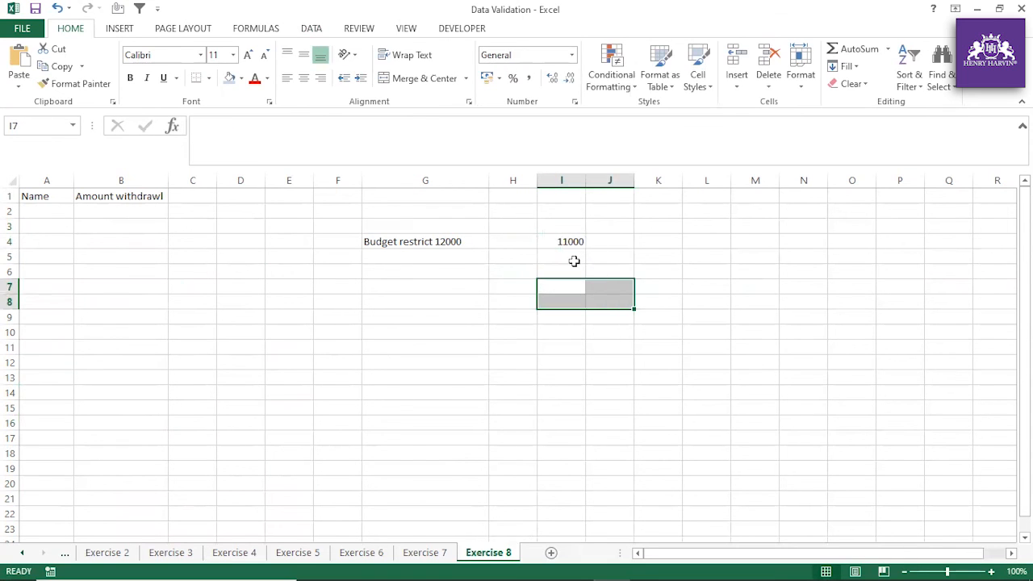
pyautogui.click(574, 260)
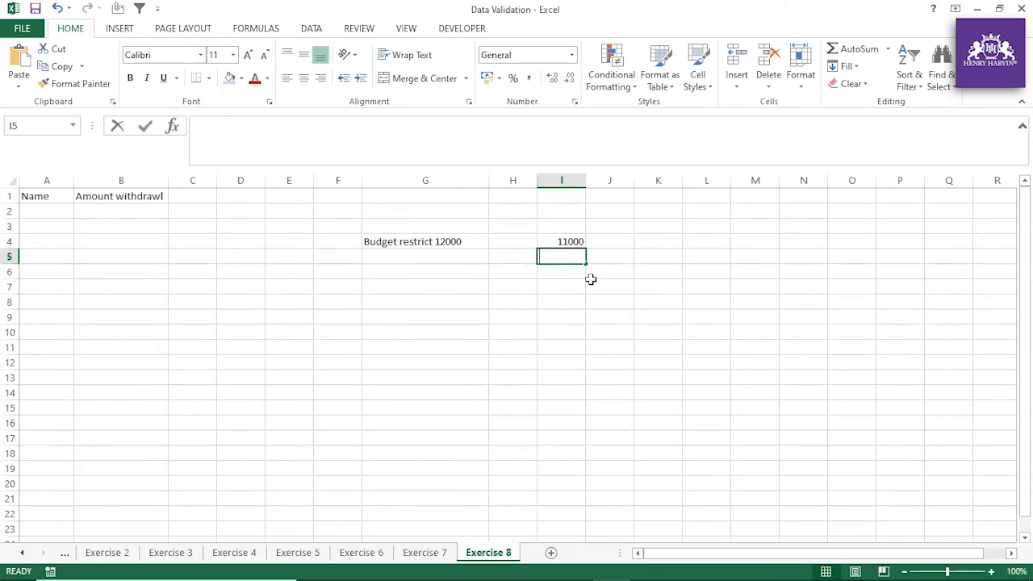
pyautogui.write('342')
pyautogui.click(589, 320)
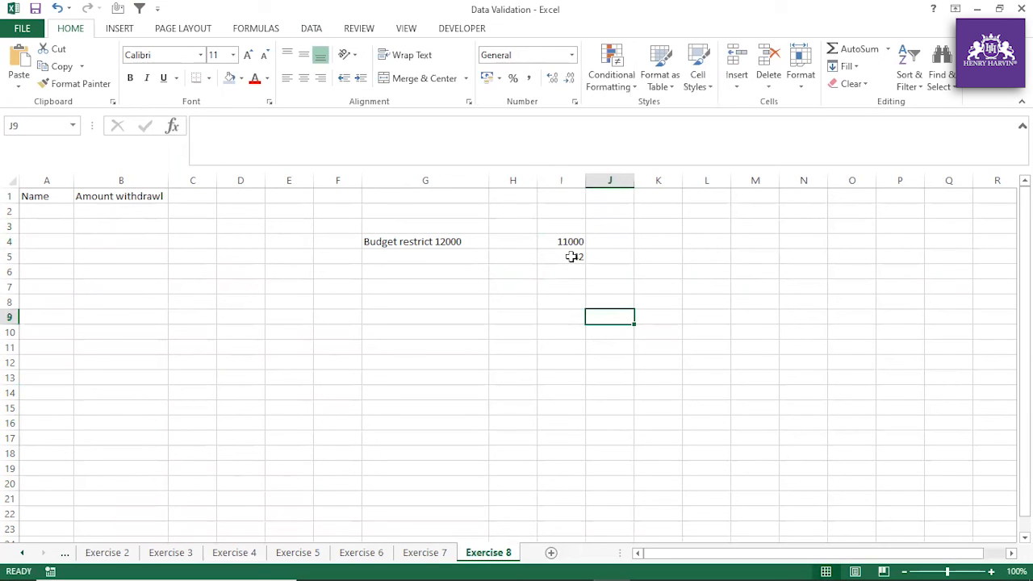
pyautogui.moveTo(572, 242); pyautogui.dragTo(569, 257)
pyautogui.press('Delete')
pyautogui.click(583, 381)
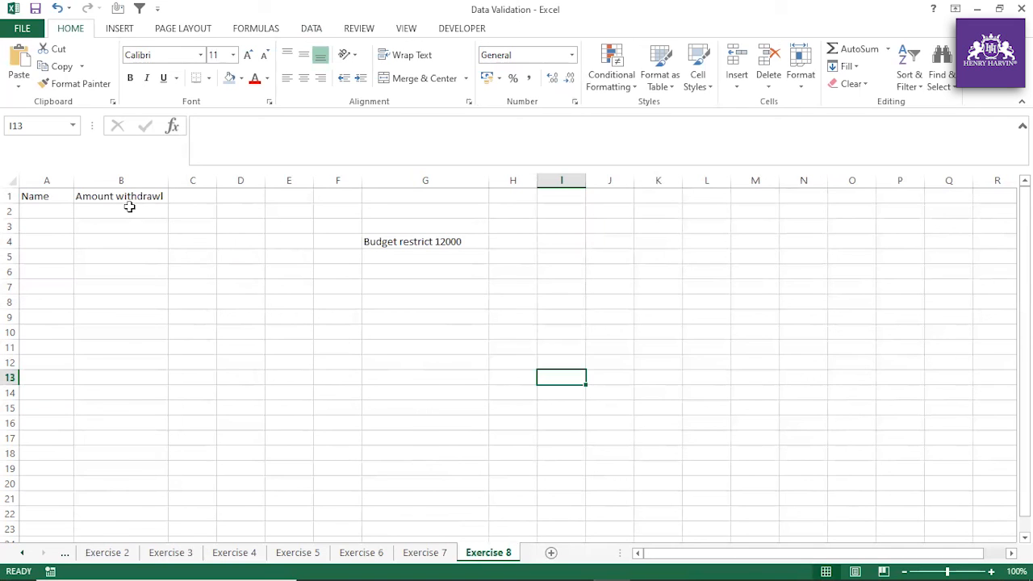
# Shade the withdrawal amount cells B2:B23 with a light blue fill
pyautogui.moveTo(129, 207); pyautogui.dragTo(134, 526)
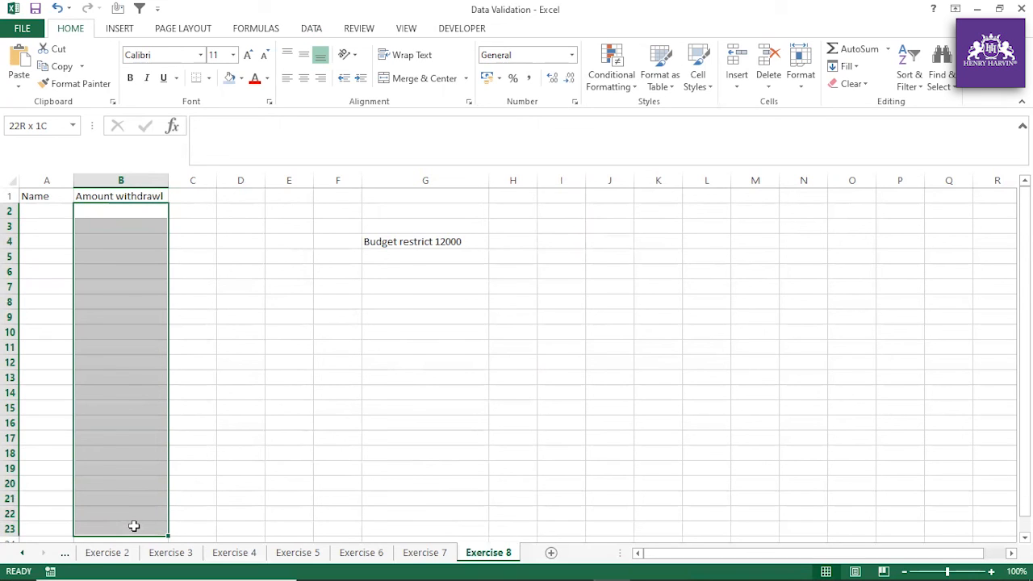
pyautogui.moveTo(134, 526); pyautogui.dragTo(134, 527)
pyautogui.click(231, 79)
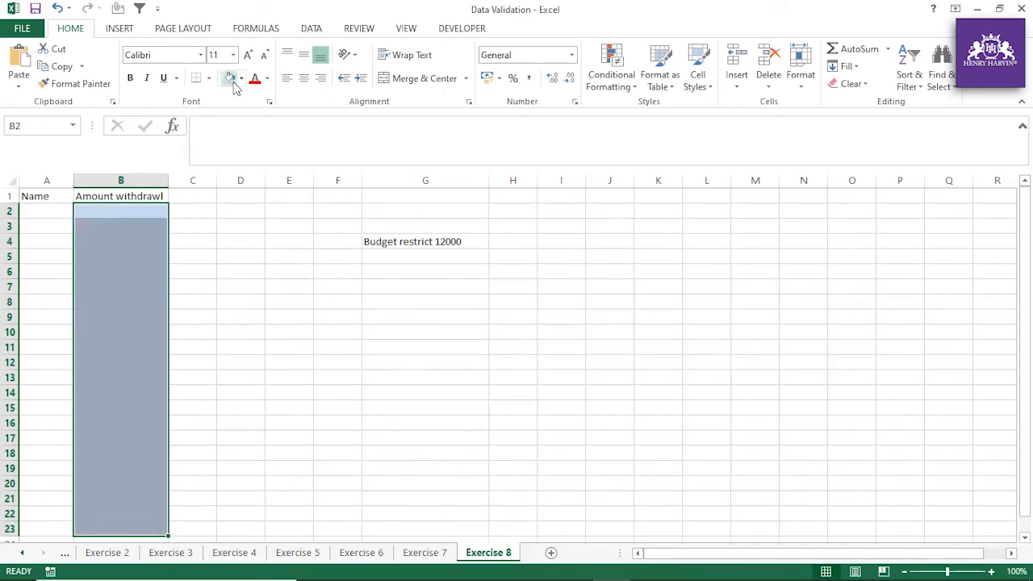
# Enter the formula =SUM($B$2:$B$23)<12001 in C2, using an absolute reference to the withdrawal amounts
pyautogui.click(207, 212)
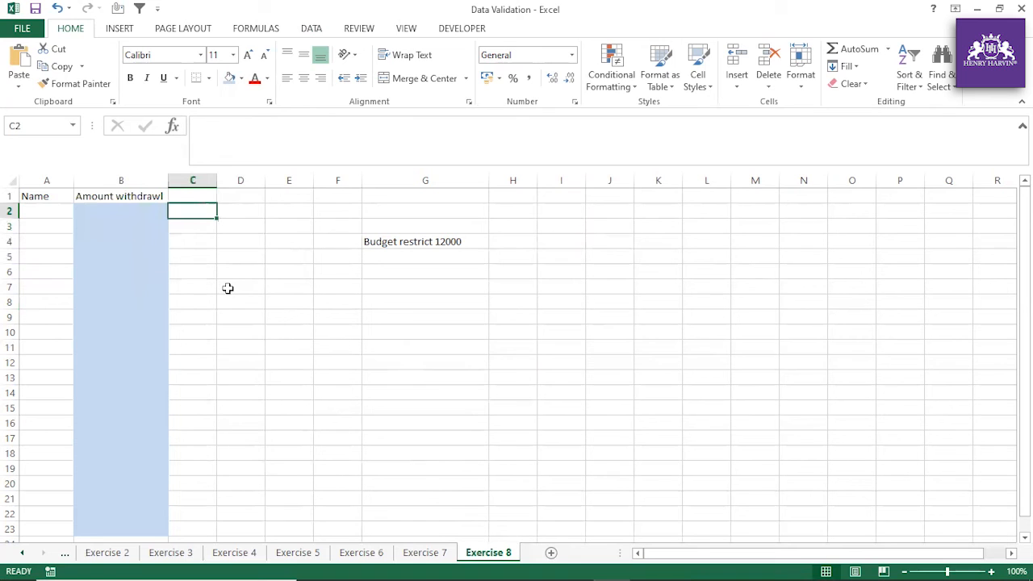
pyautogui.write('=sum')
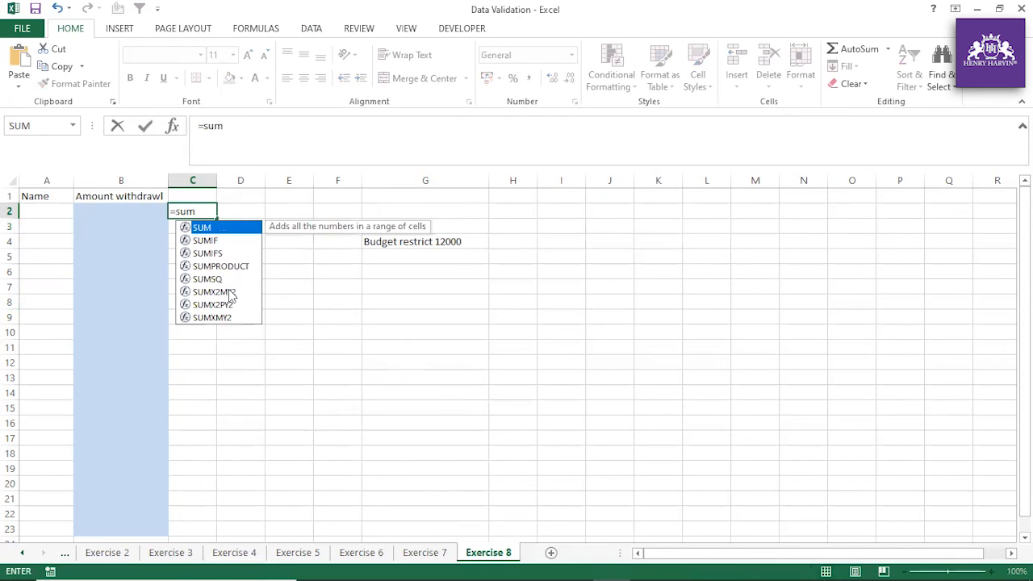
pyautogui.write('(')
pyautogui.moveTo(157, 211); pyautogui.dragTo(156, 525)
pyautogui.moveTo(227, 125); pyautogui.dragTo(277, 125)
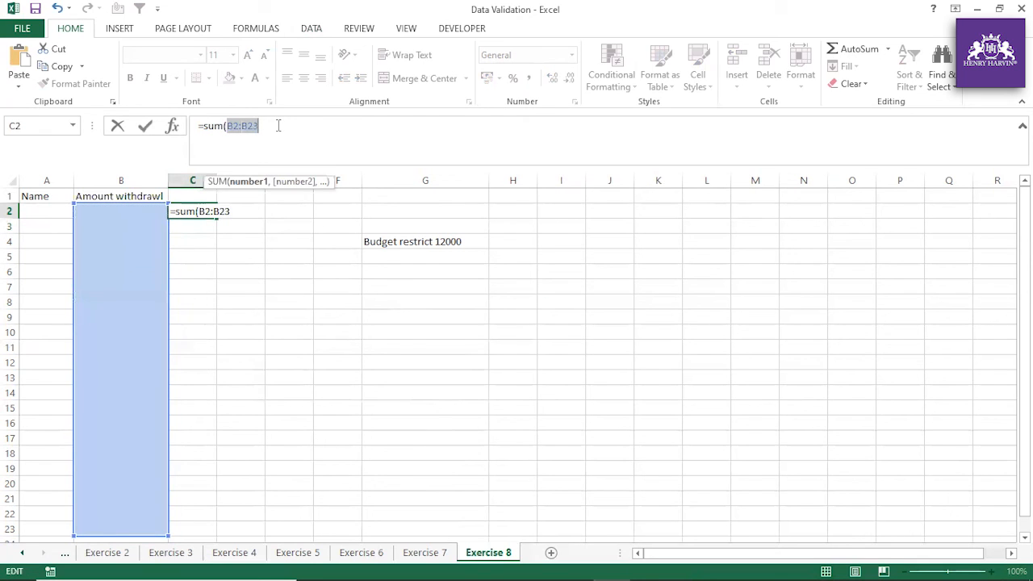
pyautogui.press('F4')
pyautogui.click(296, 126)
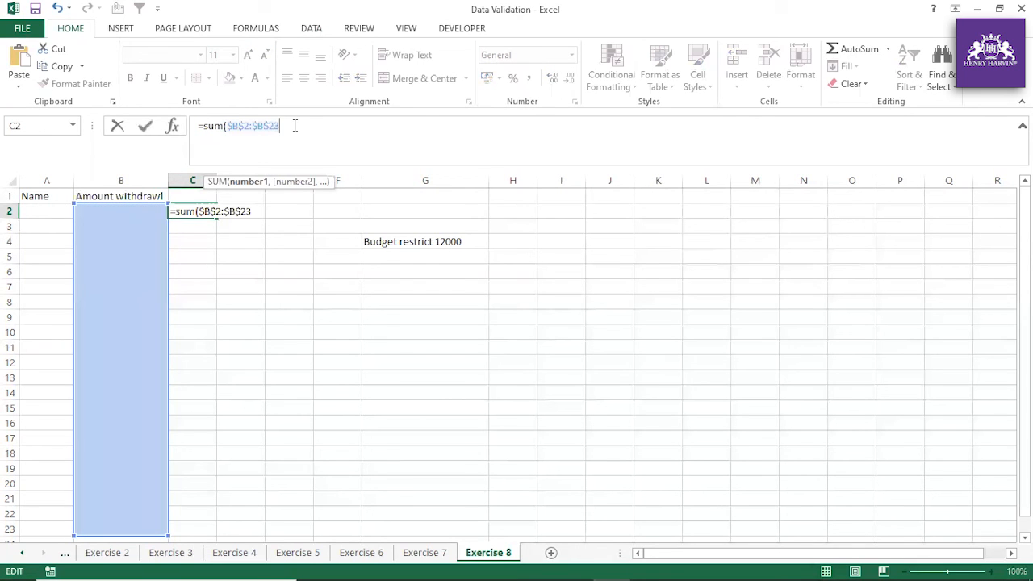
pyautogui.write('<12001')
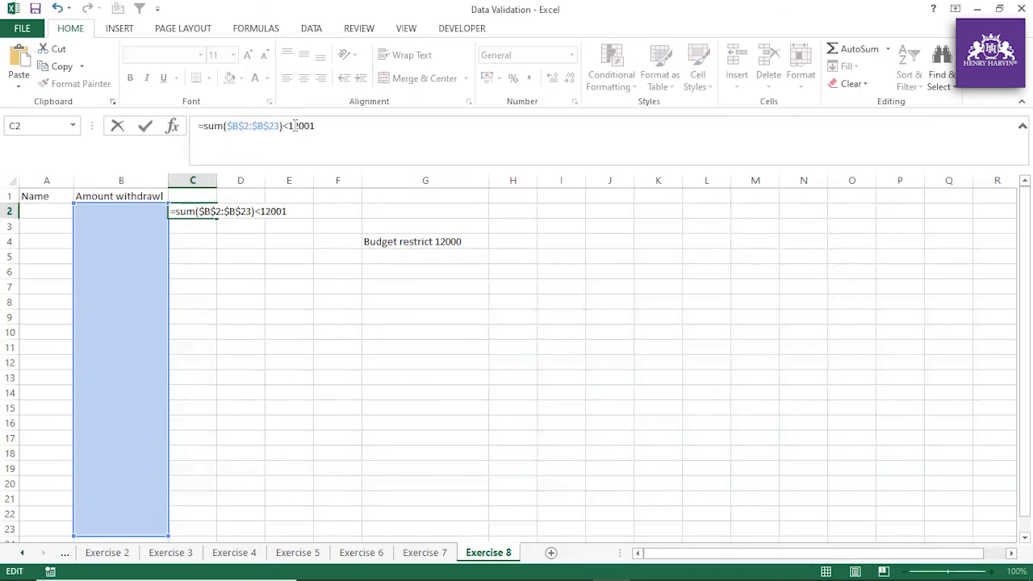
pyautogui.press('Return')
# Copy the text of the budget-check formula in C2, leaving the cell unedited
pyautogui.click(200, 212)
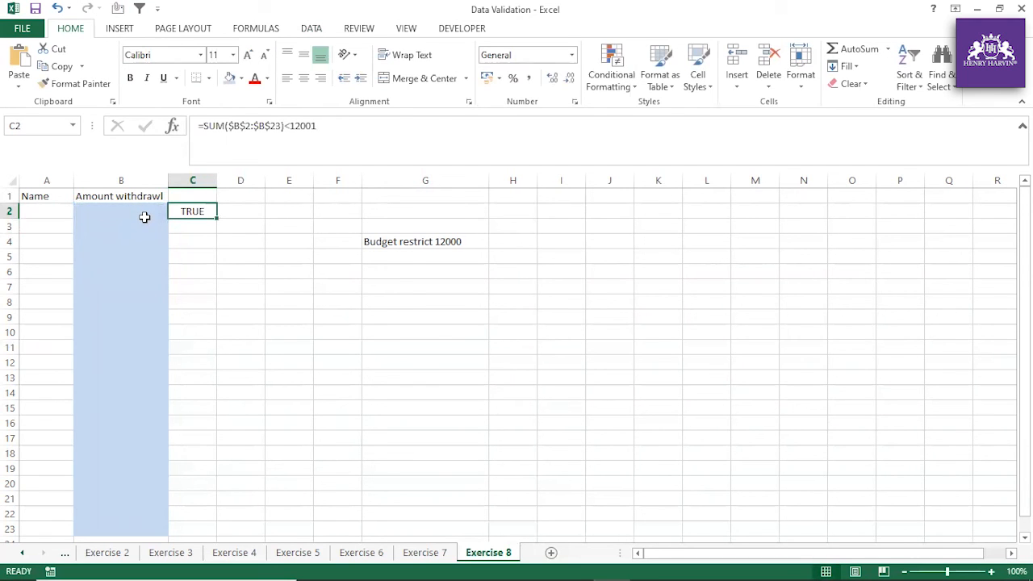
pyautogui.click(199, 126)
pyautogui.moveTo(199, 126); pyautogui.dragTo(353, 128)
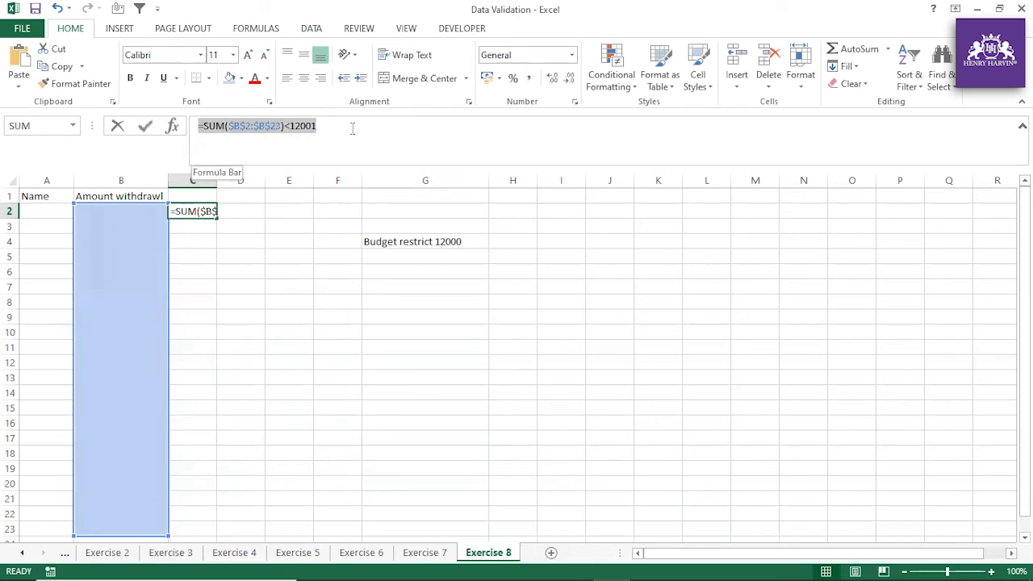
pyautogui.hotkey('ctrl', 'c')
pyautogui.press('Escape')
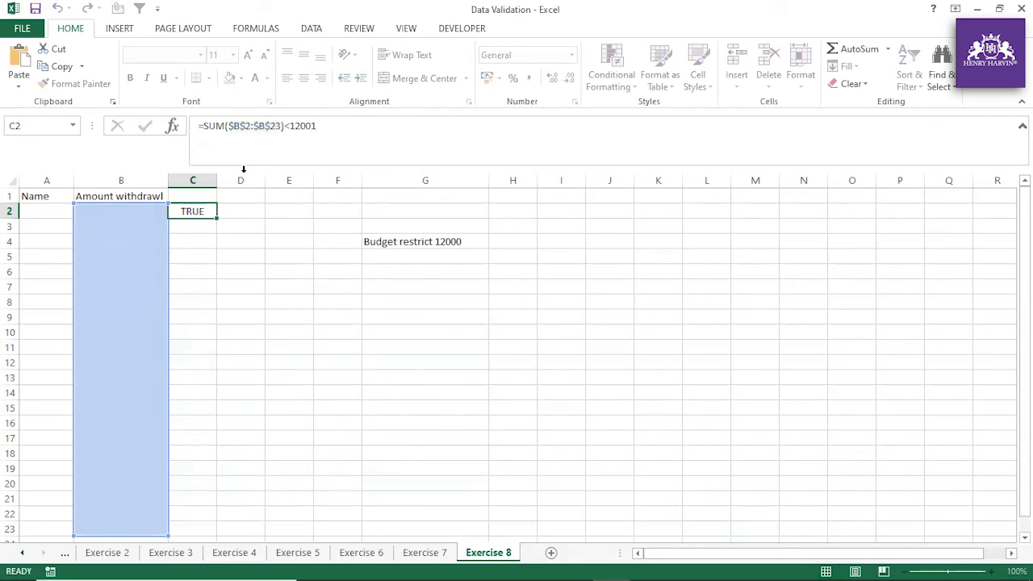
# Apply a Custom data validation rule to B2:B23 using the copied formula =SUM($B$2:$B$23)<12001
pyautogui.moveTo(143, 211); pyautogui.dragTo(150, 531)
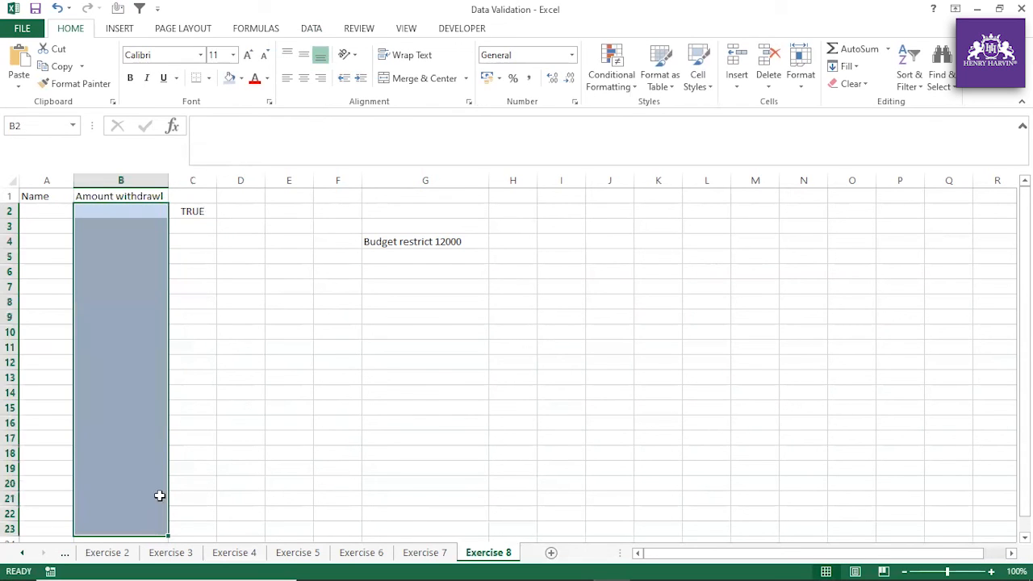
pyautogui.click(311, 28)
pyautogui.click(603, 86)
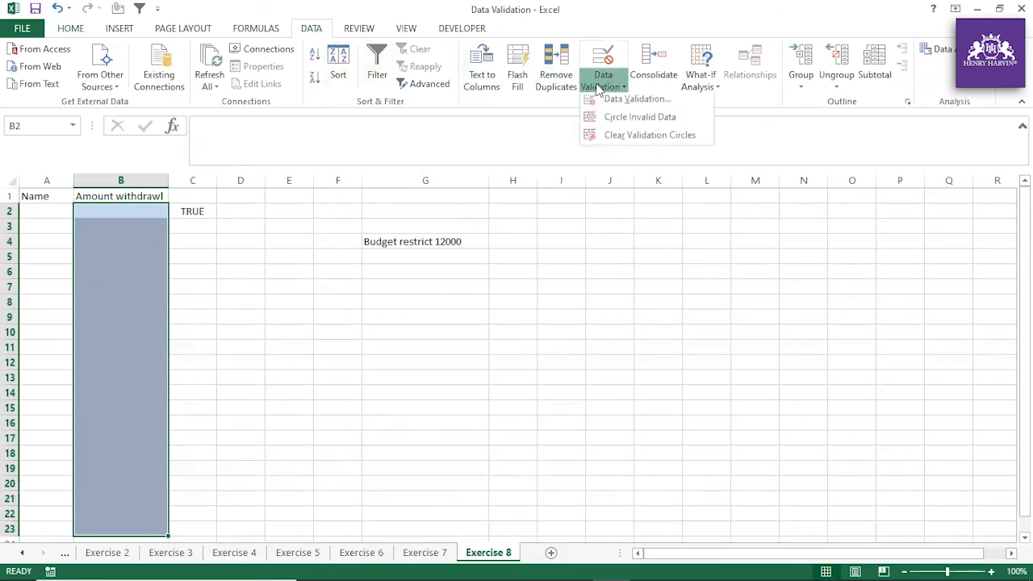
pyautogui.click(620, 101)
pyautogui.click(622, 223)
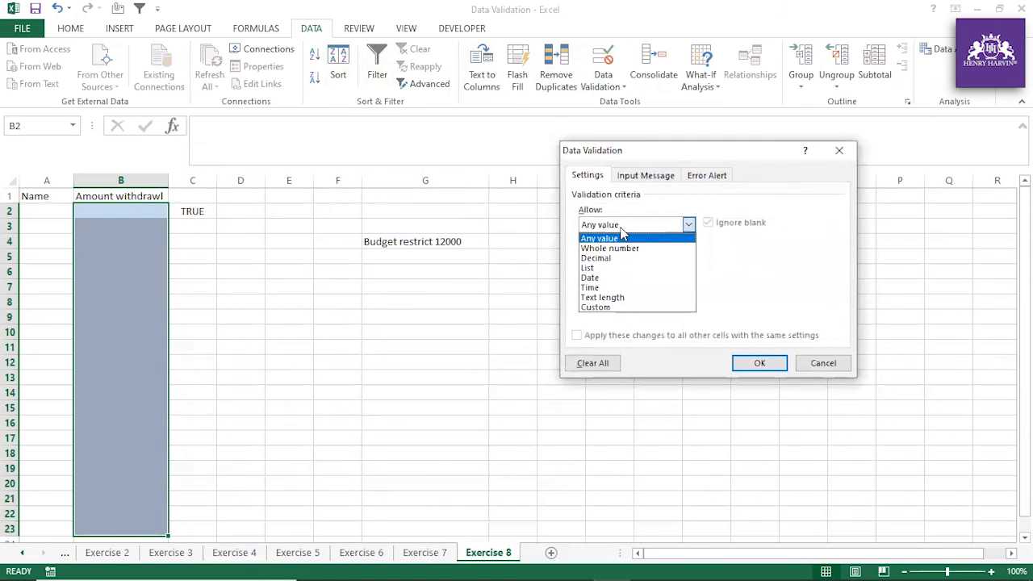
pyautogui.click(625, 308)
pyautogui.hotkey('ctrl', 'v')
pyautogui.click(758, 363)
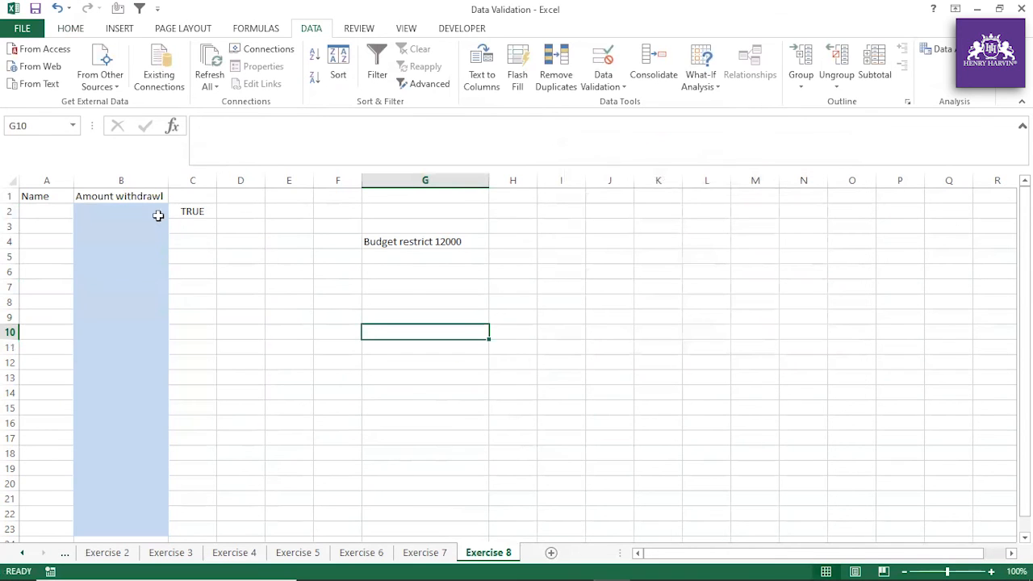
# Fill in the first withdrawal record with the name ABC in A2 and the amount 2300 in B2
pyautogui.click(42, 211)
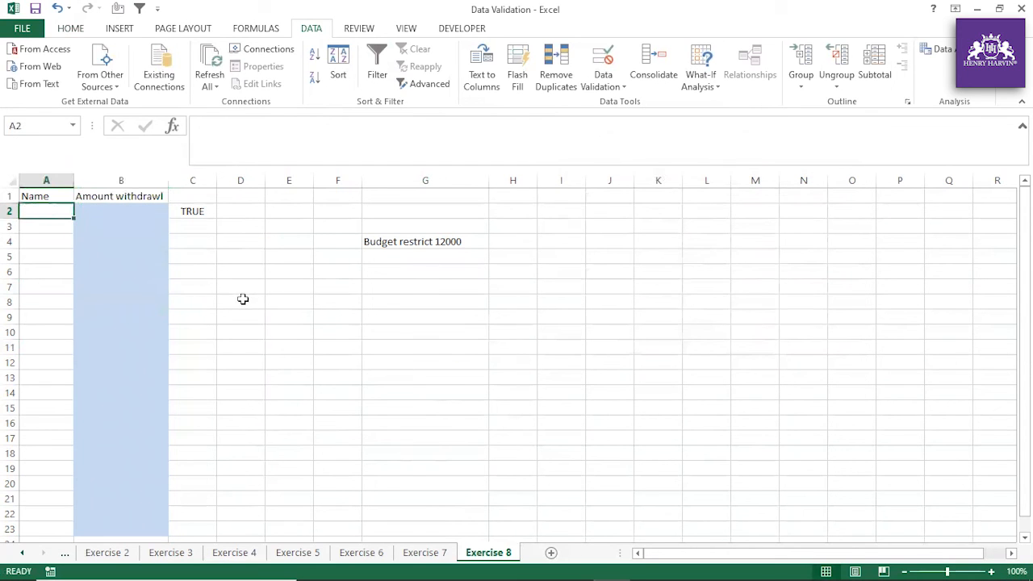
pyautogui.write('ABC')
pyautogui.click(243, 299)
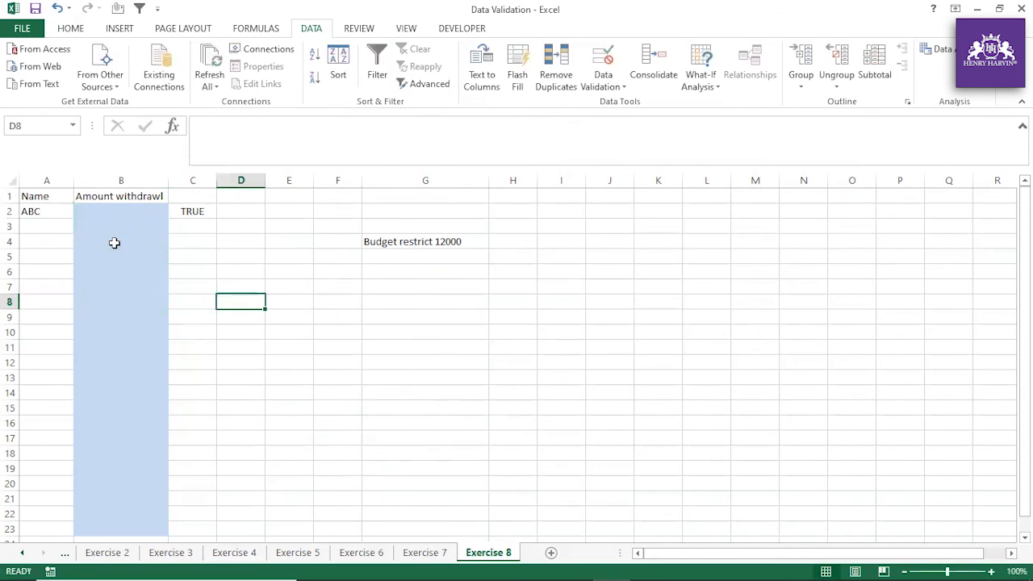
pyautogui.click(107, 208)
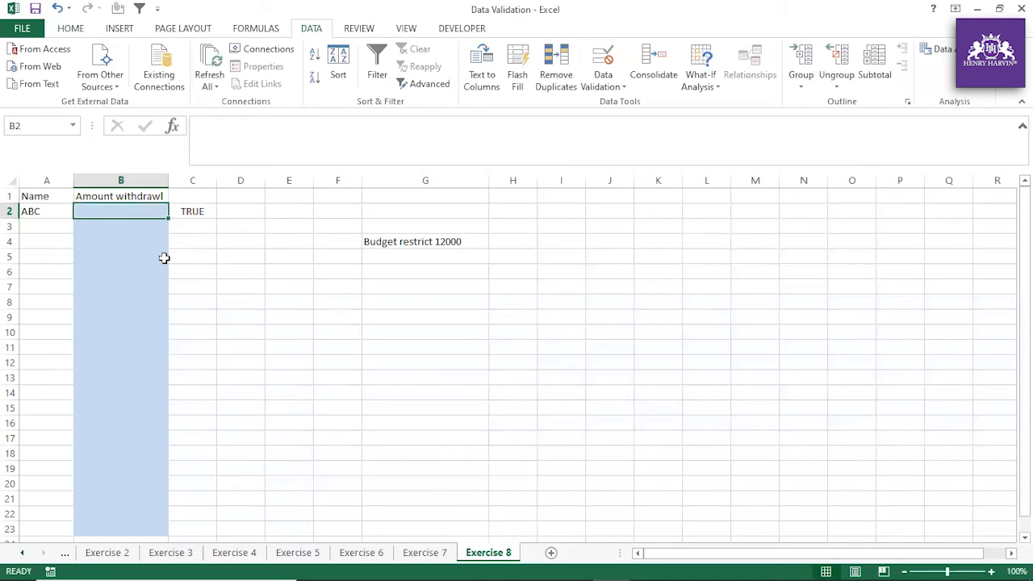
pyautogui.write('2300')
pyautogui.click(282, 331)
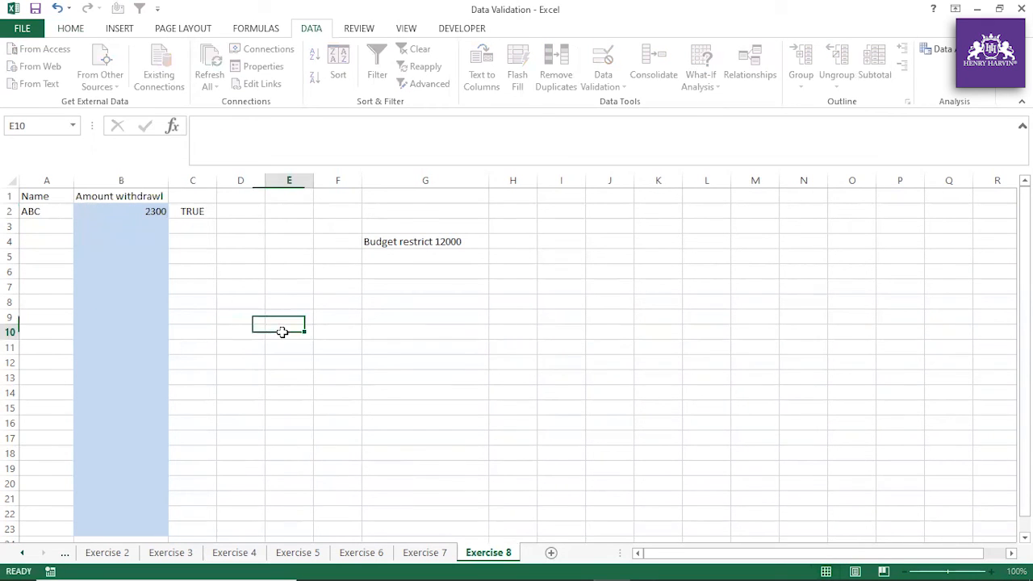
# Clear the contents of column C to remove the helper formula
pyautogui.click(192, 180)
pyautogui.press('Delete')
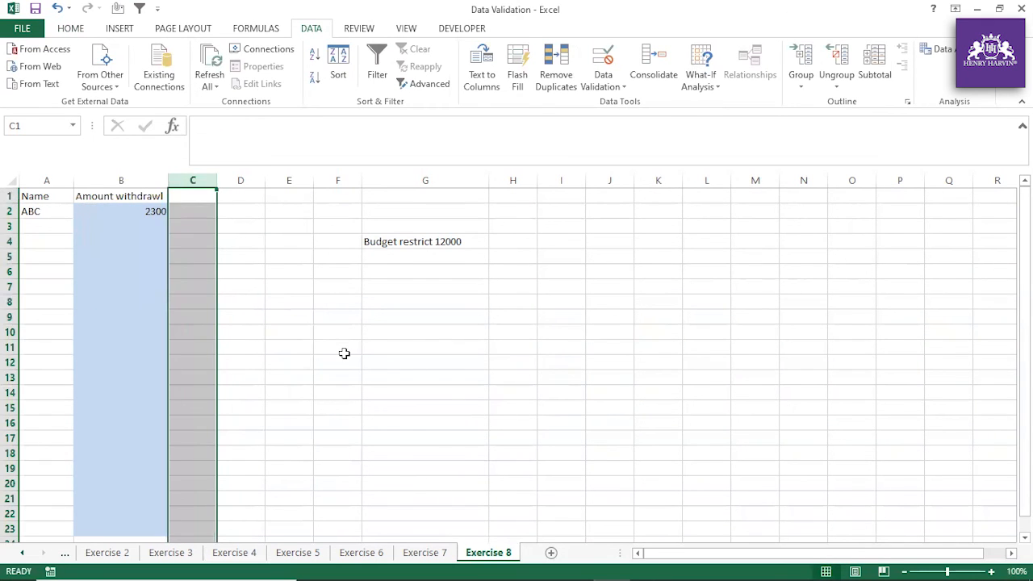
pyautogui.click(341, 357)
# Fill in row 3 with a person's first name in A3 and the withdrawal amount 1000 in B3
pyautogui.click(48, 225)
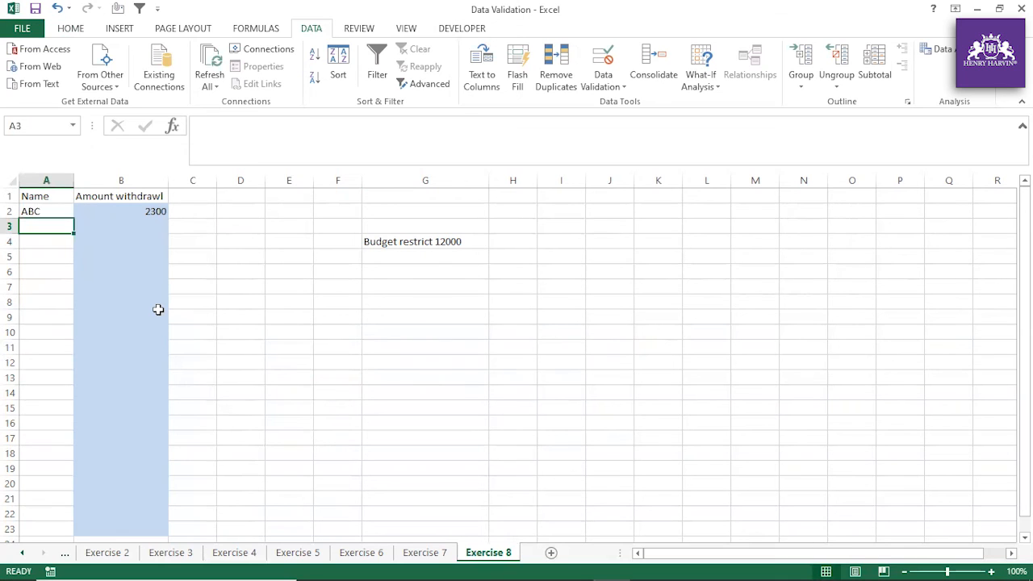
pyautogui.write('Amit')
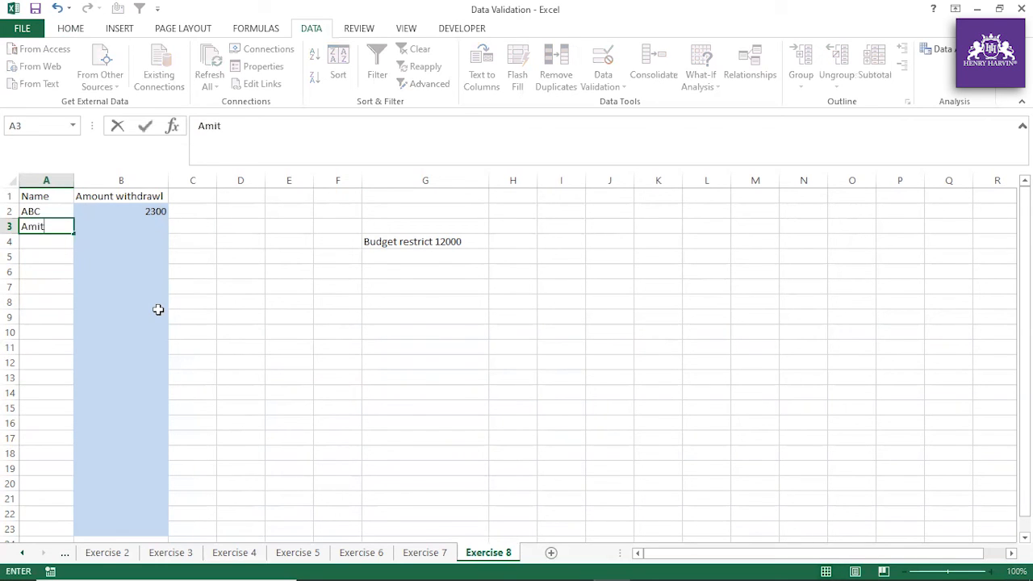
pyautogui.click(197, 319)
pyautogui.click(153, 225)
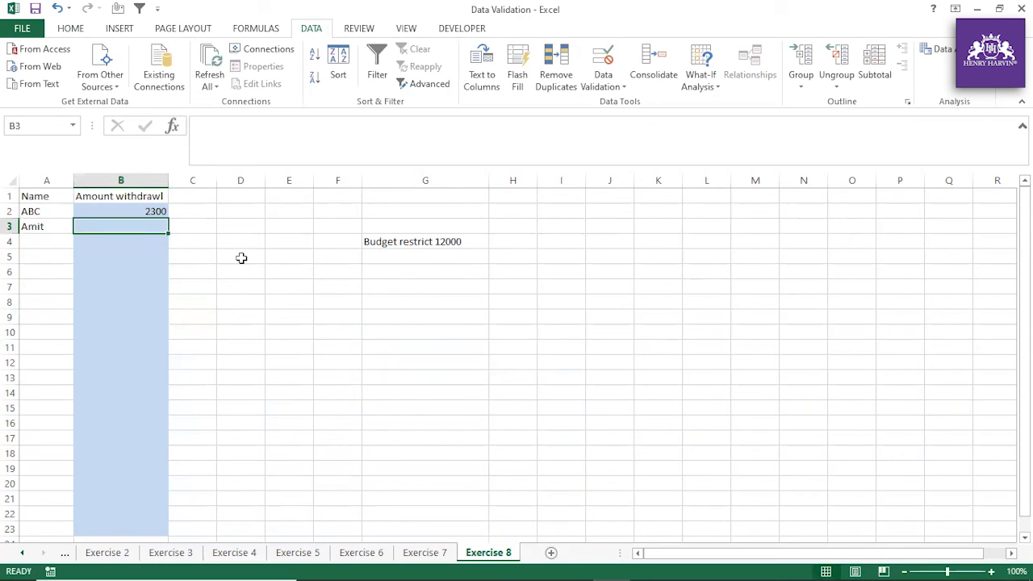
pyautogui.write('1000')
pyautogui.click(241, 257)
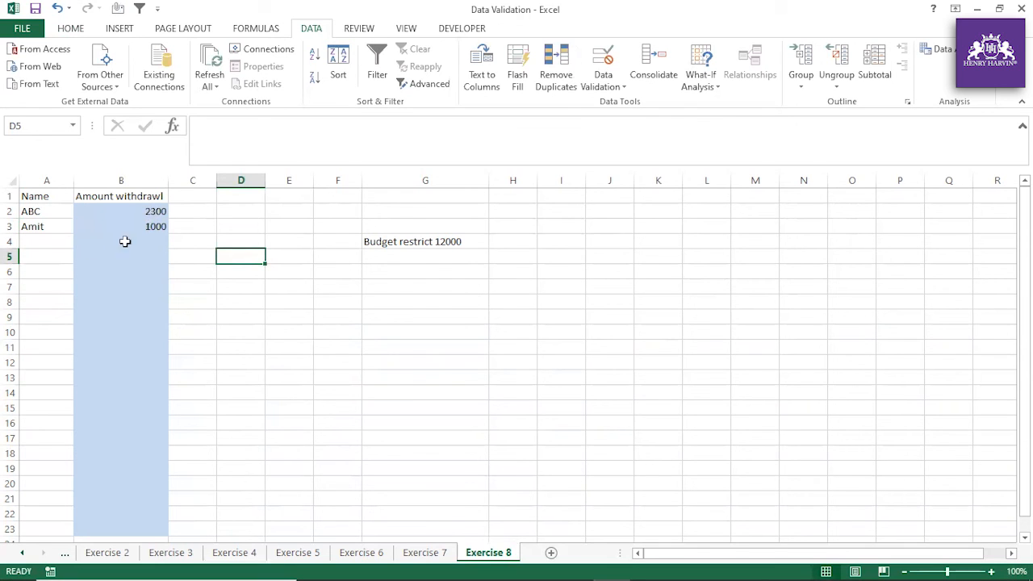
# Fill in row 4 with a person's first name in A4 and the withdrawal amount 2345 in B4
pyautogui.click(38, 241)
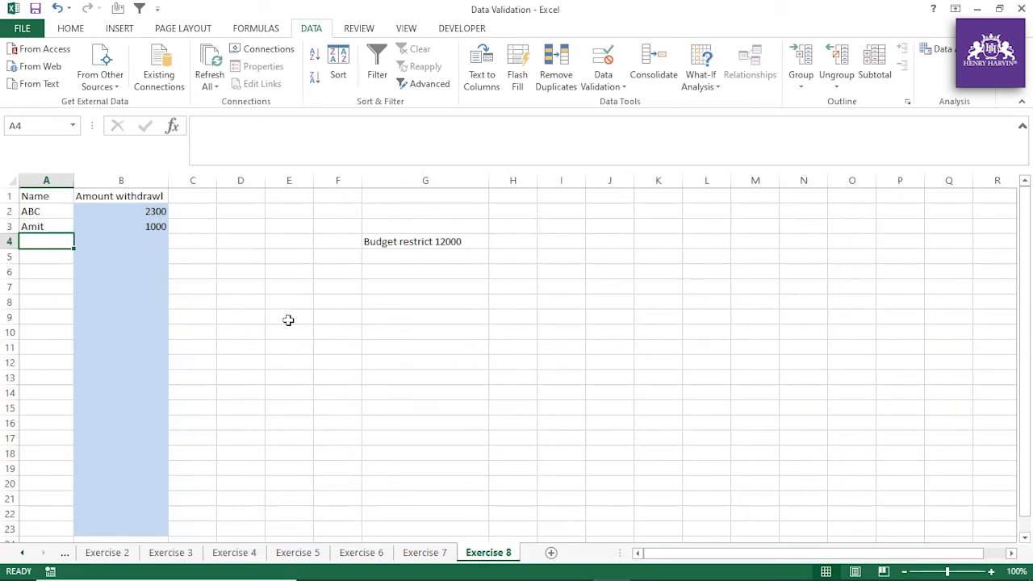
pyautogui.write('Robin')
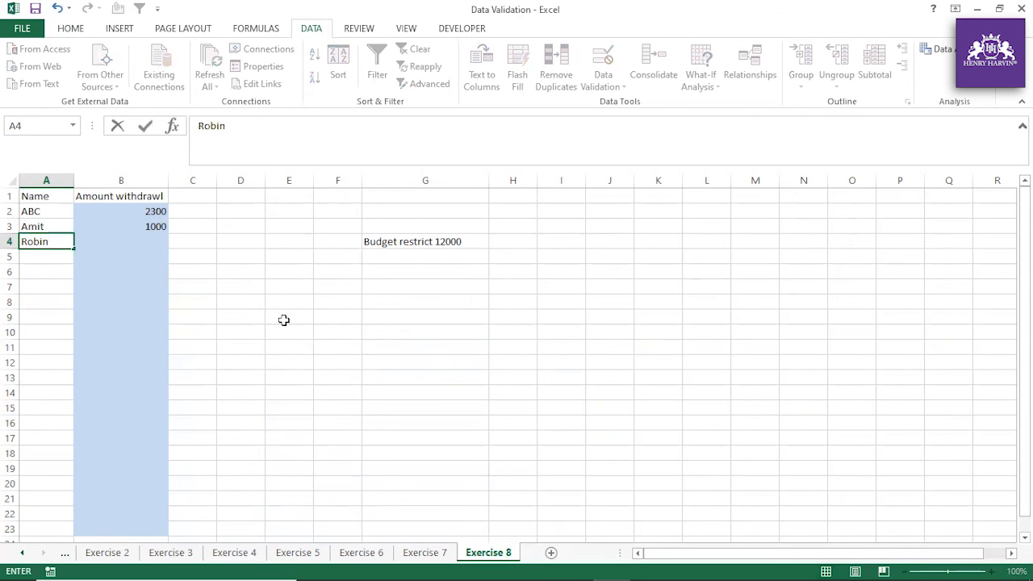
pyautogui.click(284, 321)
pyautogui.click(152, 243)
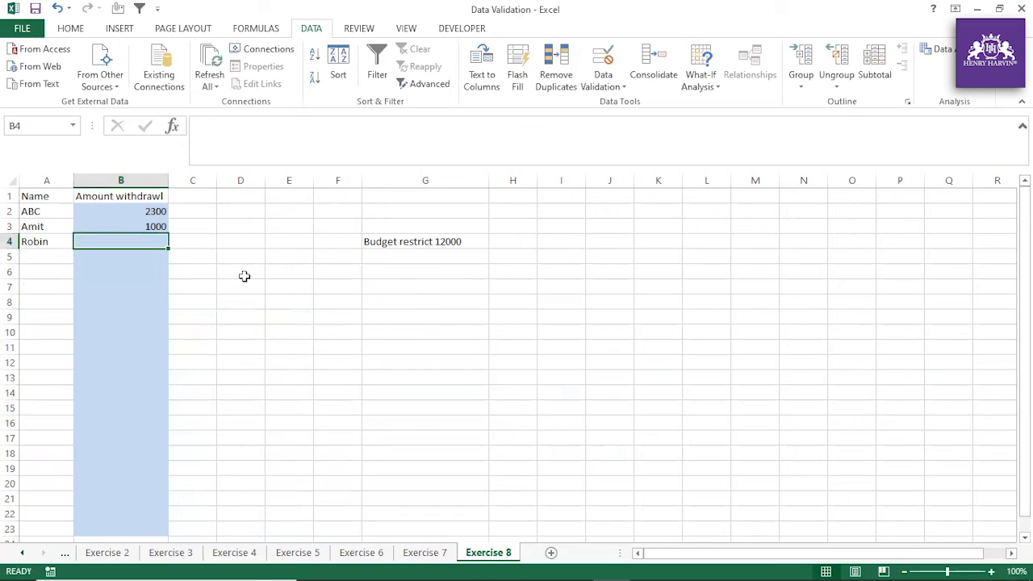
pyautogui.write('2345')
pyautogui.click(258, 289)
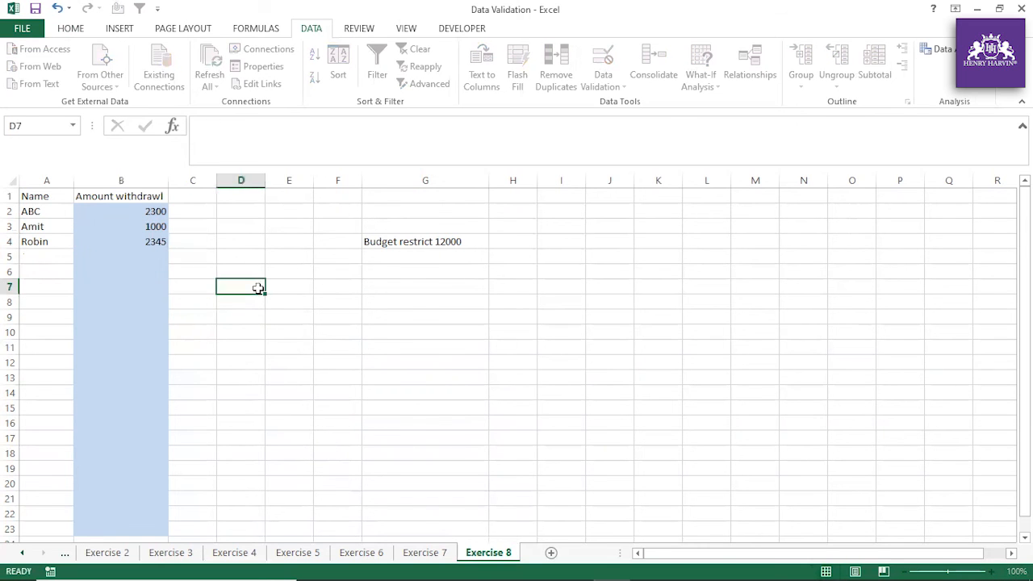
# Fill in row 5 with a person's first name in A5 and the withdrawal amount 244 in B5
pyautogui.click(50, 258)
pyautogui.write('Sylvie')
pyautogui.click(292, 306)
pyautogui.click(162, 258)
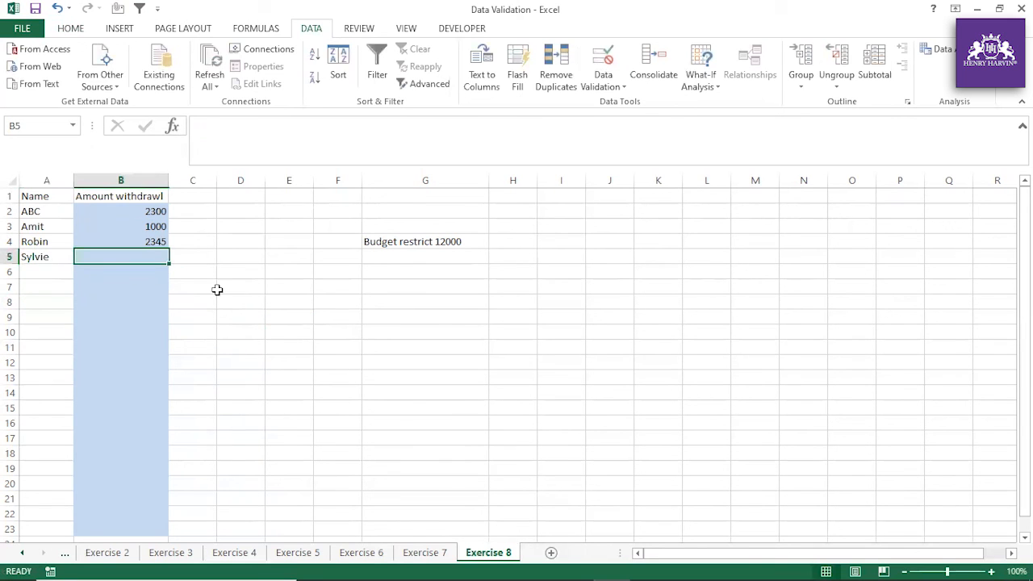
pyautogui.write('244')
pyautogui.click(218, 290)
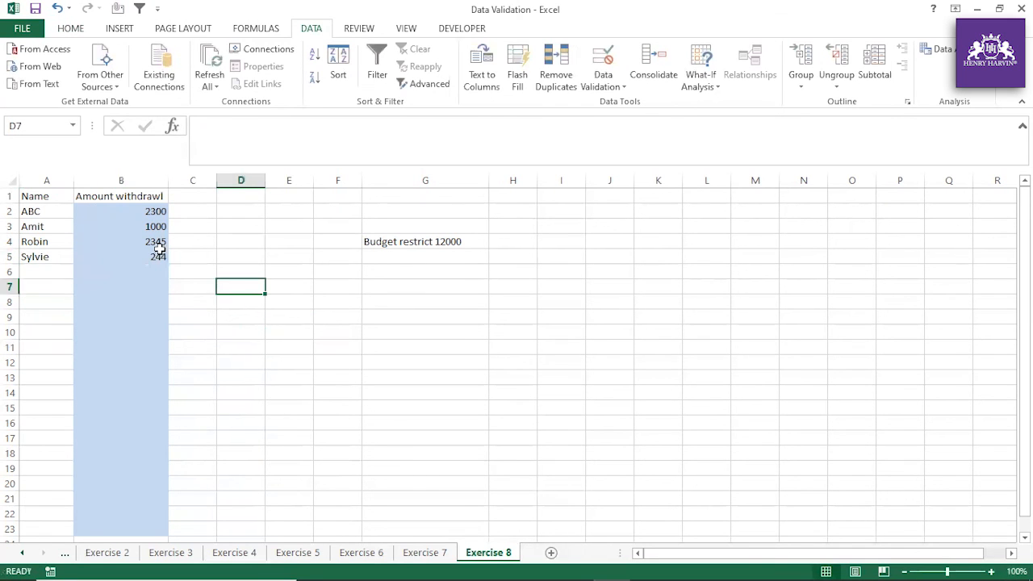
# Fill in row 6 with the name MNO in A6 and the withdrawal amount 123 in B6
pyautogui.click(42, 272)
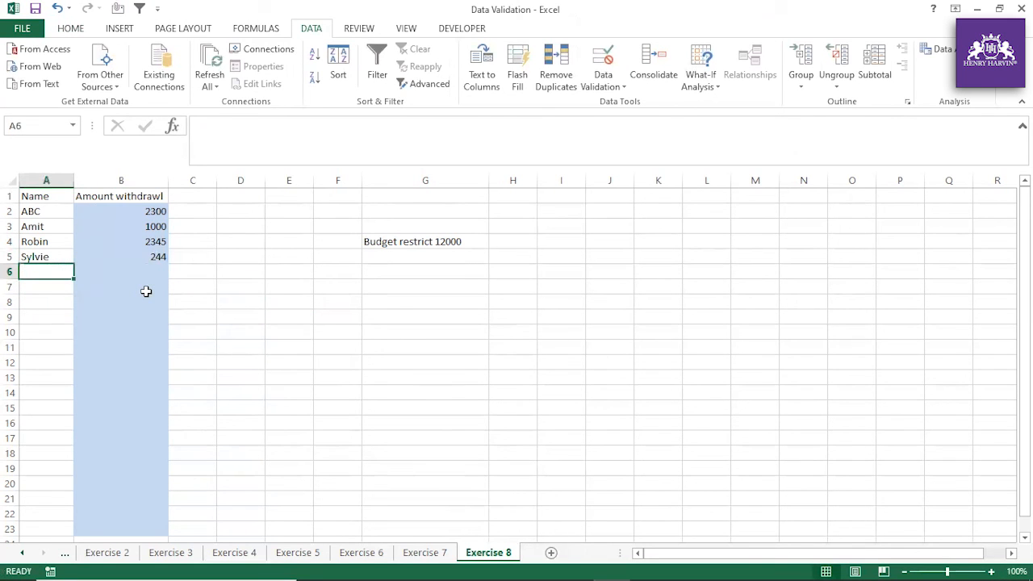
pyautogui.write('MCD')
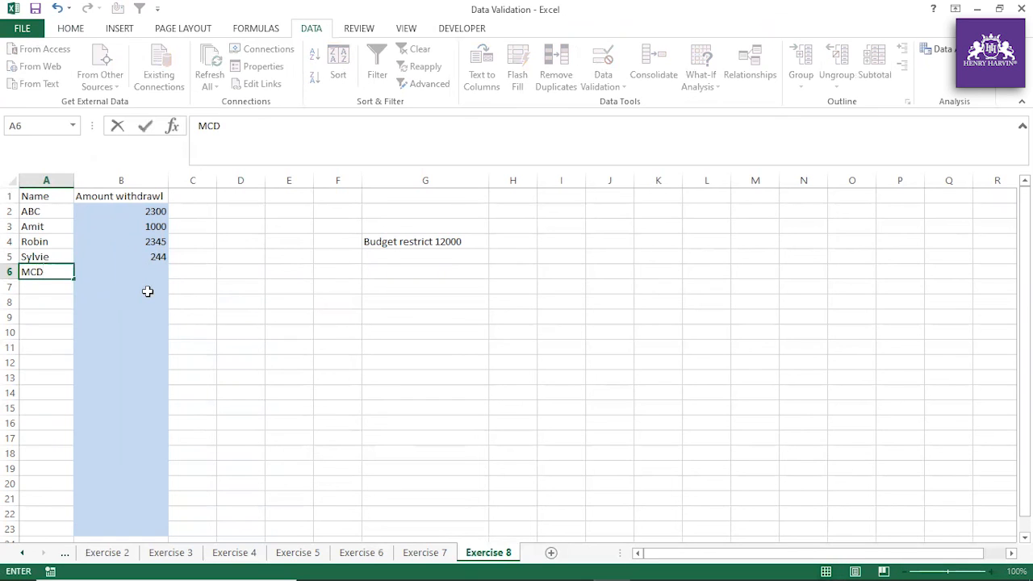
pyautogui.click(144, 302)
pyautogui.click(48, 273)
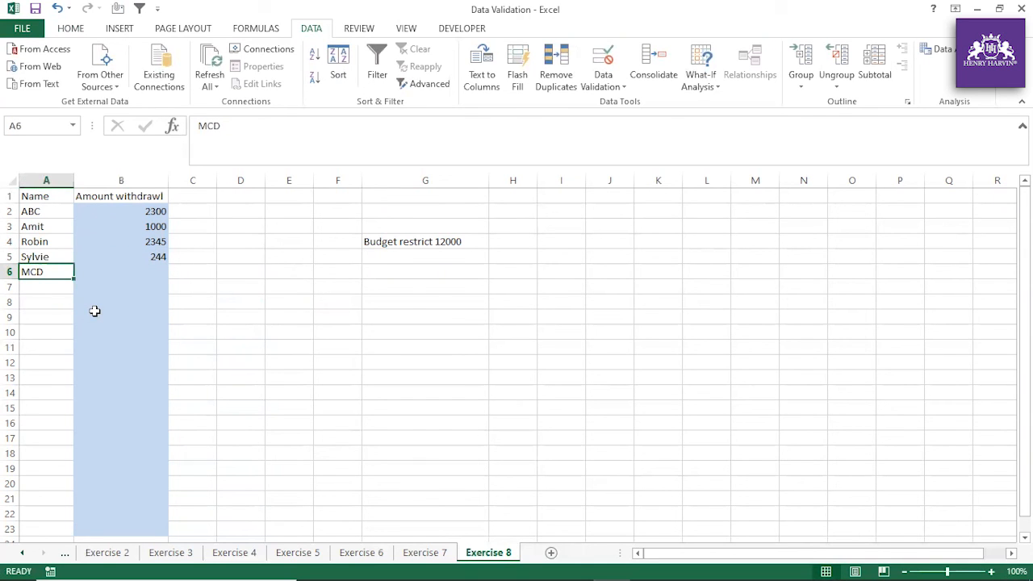
pyautogui.write('MNO')
pyautogui.click(254, 334)
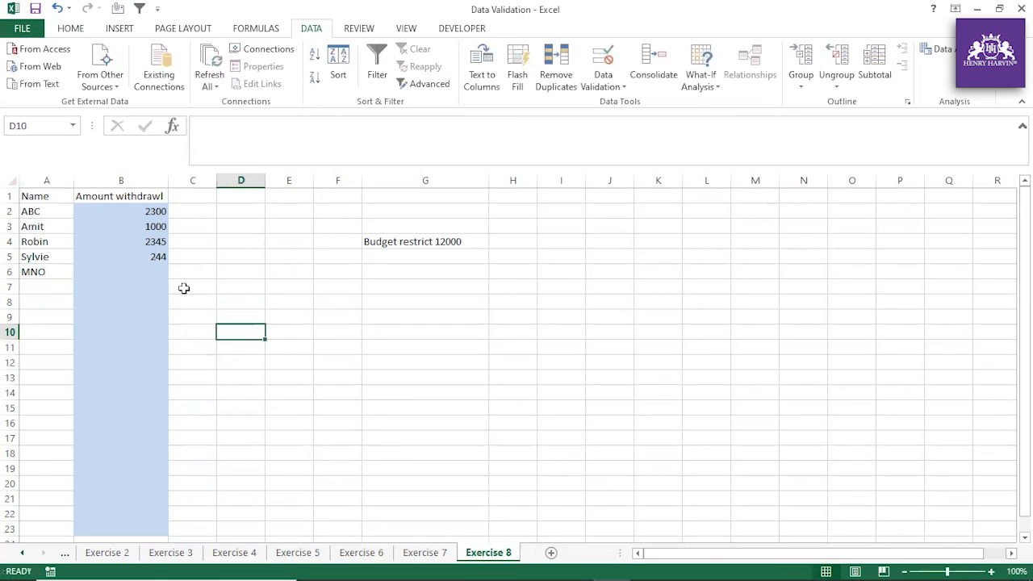
pyautogui.click(161, 274)
pyautogui.write('123')
pyautogui.click(246, 304)
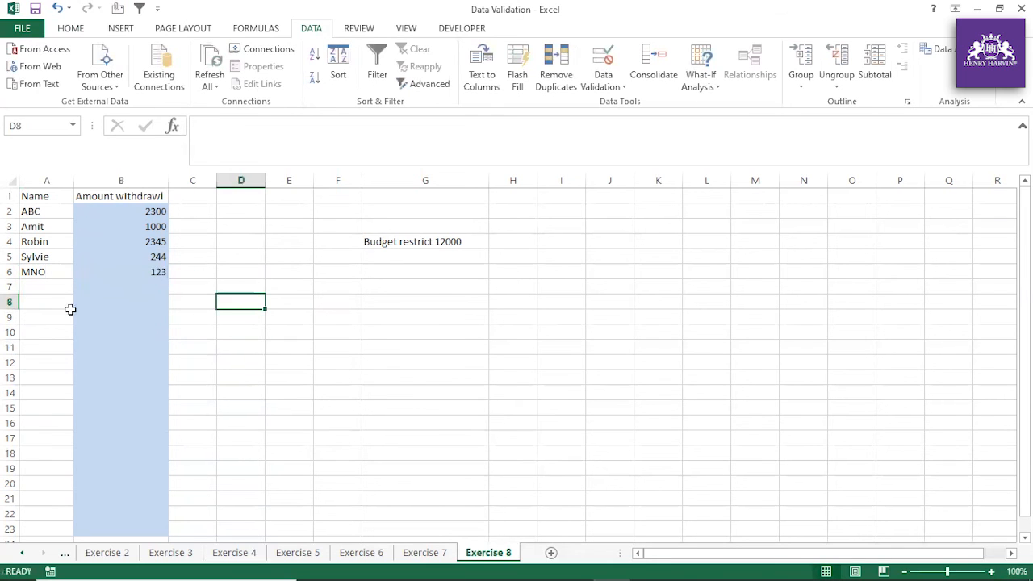
# Review the names in A2:A6 and the amounts in B2:B6, and select the empty name cell A7
pyautogui.click(53, 287)
pyautogui.moveTo(37, 212); pyautogui.dragTo(48, 272)
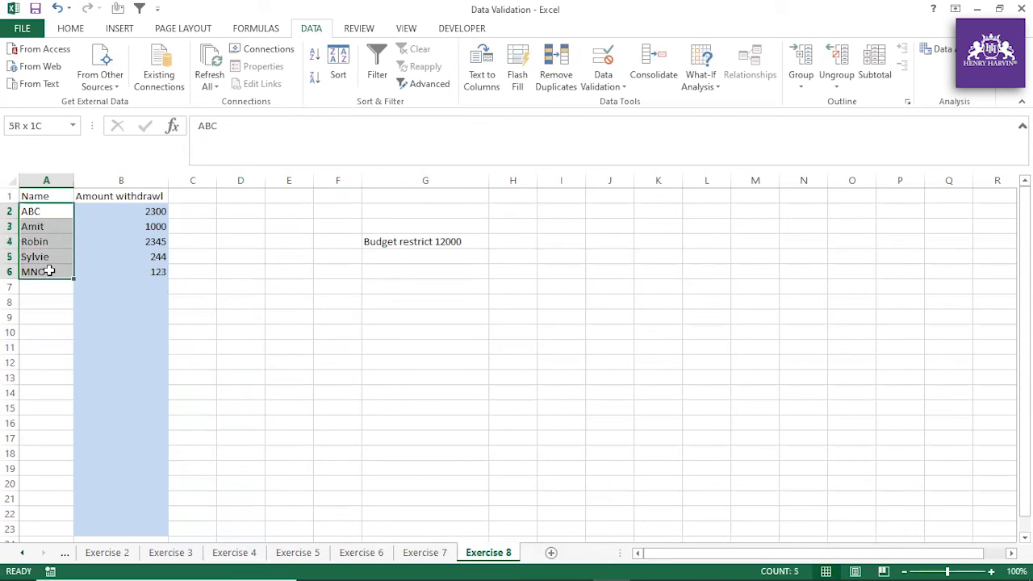
pyautogui.moveTo(161, 211); pyautogui.dragTo(158, 272)
pyautogui.click(230, 286)
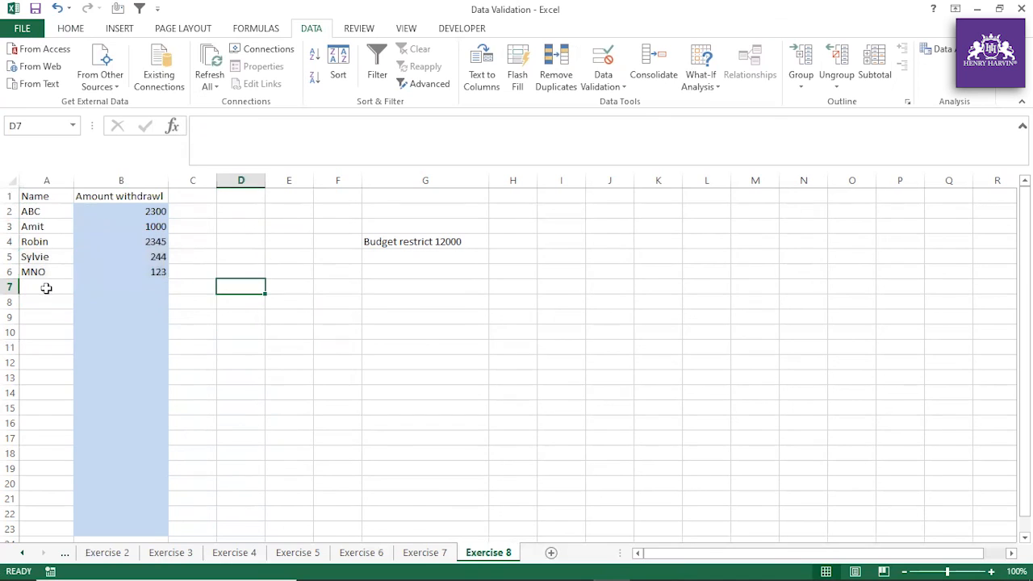
pyautogui.click(46, 289)
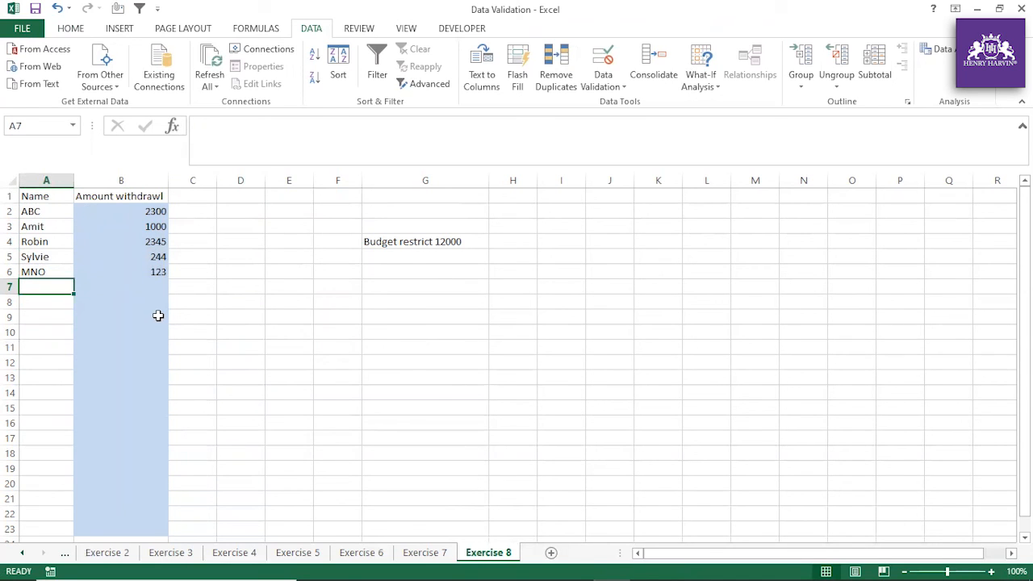
# Fill in row 7 with a person's first name in A7 and the withdrawal amount 2345 in B7
pyautogui.write('Pankaj')
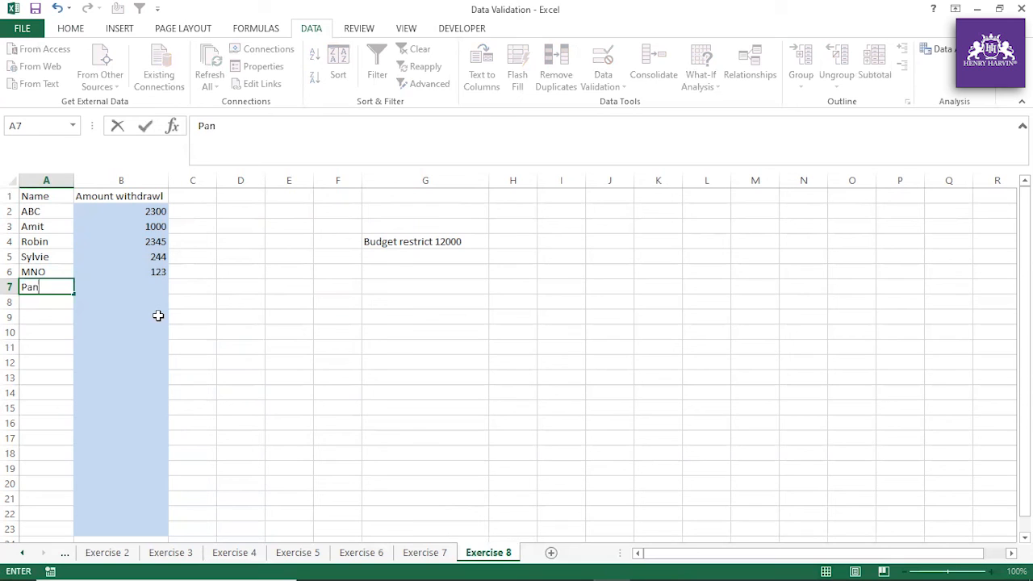
pyautogui.click(140, 286)
pyautogui.write('2345')
pyautogui.moveTo(336, 348); pyautogui.dragTo(337, 379)
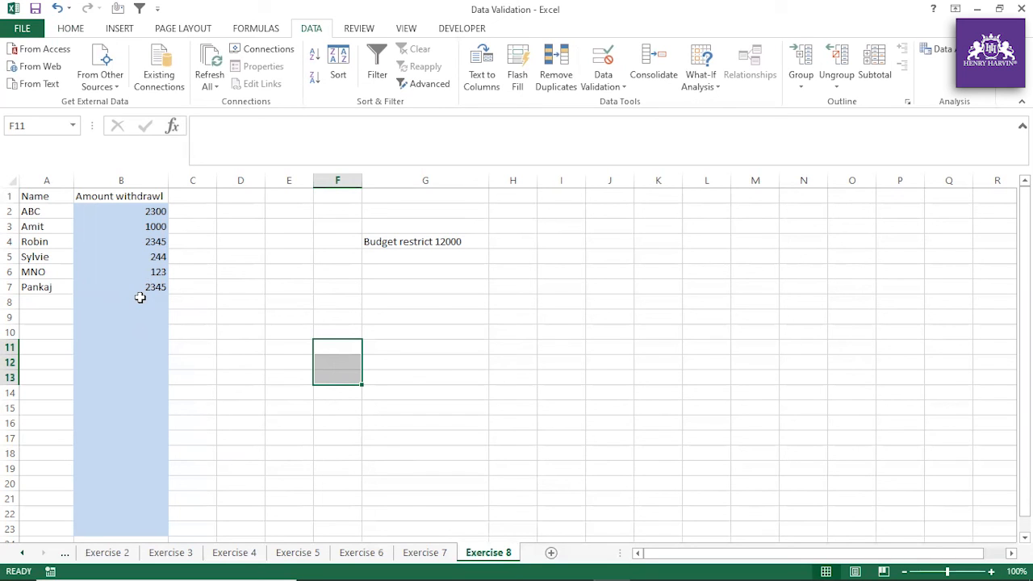
# Fill in row 8 with the name AAA in A8 and the withdrawal amount 3456 in B8
pyautogui.click(61, 304)
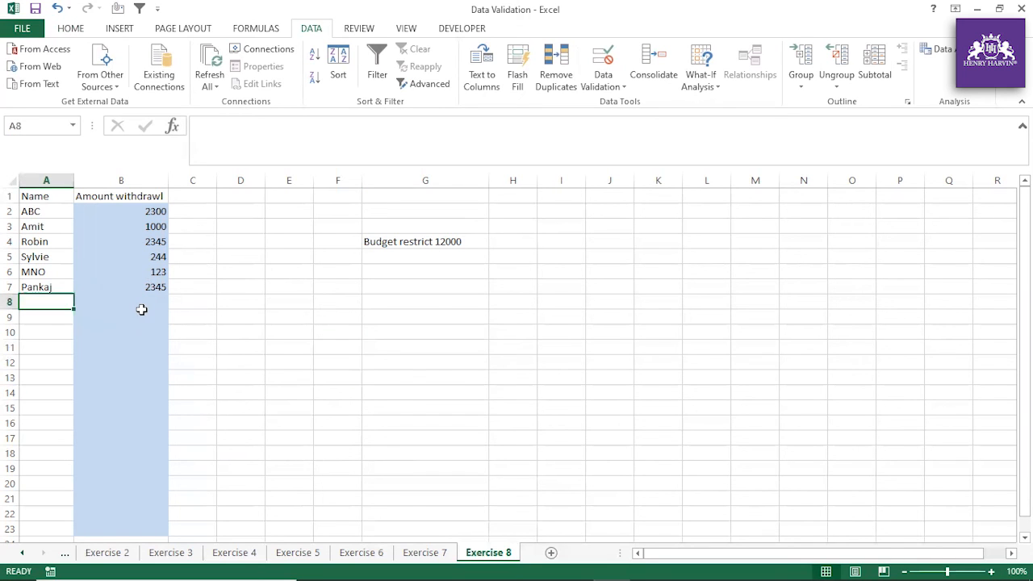
pyautogui.write('AAA')
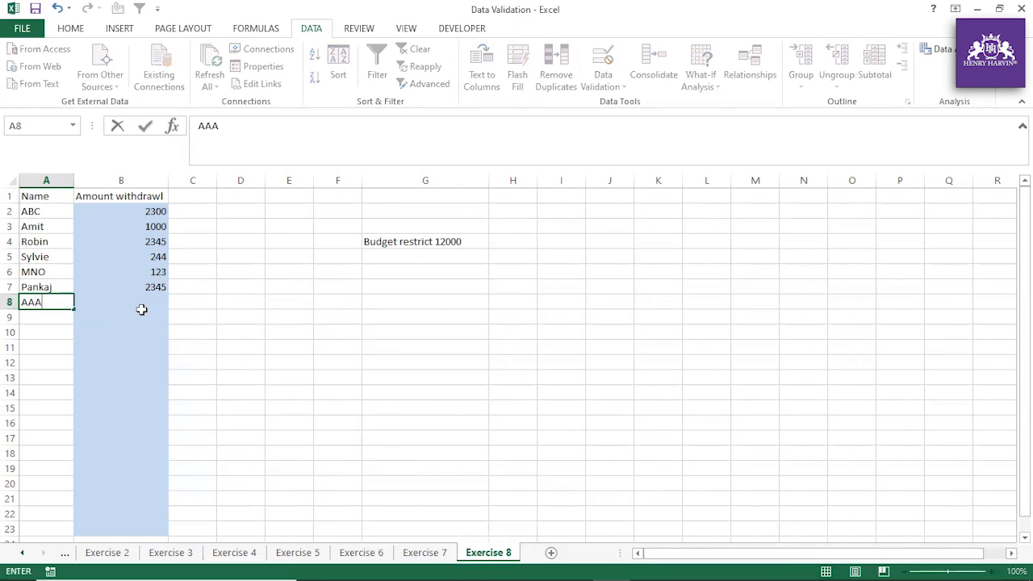
pyautogui.click(156, 304)
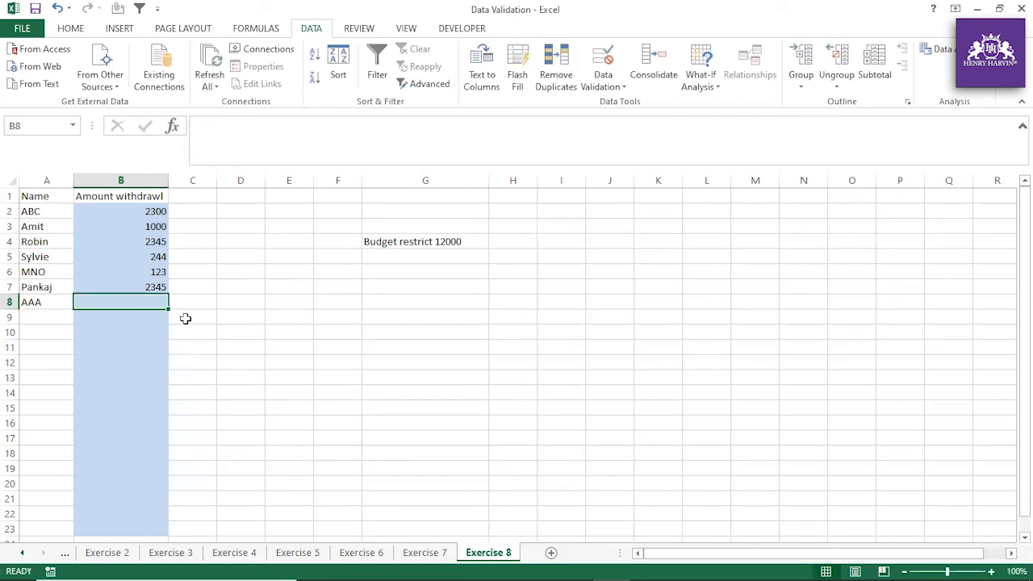
pyautogui.write('3456')
pyautogui.click(186, 318)
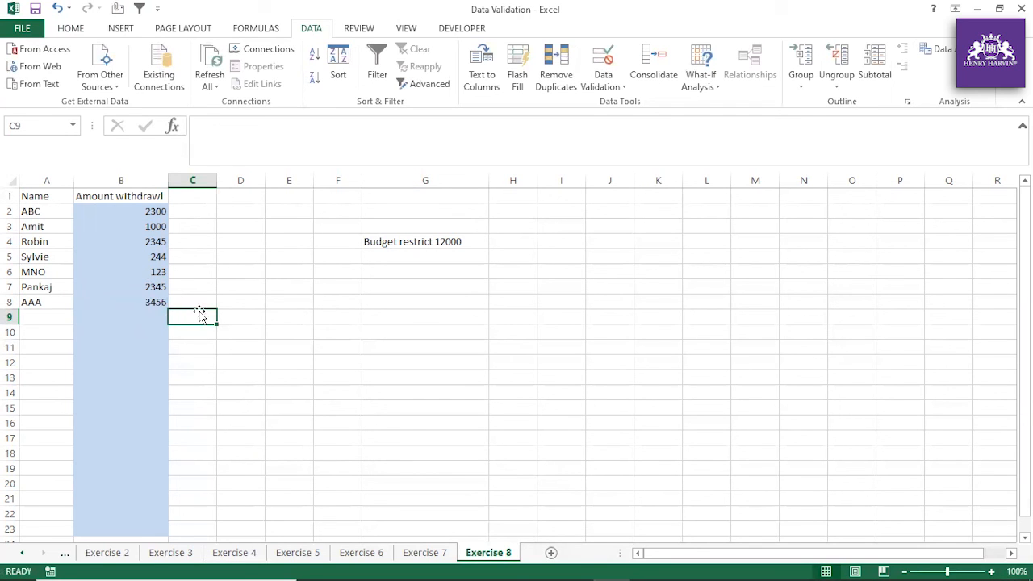
# Enter the name BBB in A9 and try the withdrawal amount 5432 in B9 against the budget rule
pyautogui.click(46, 320)
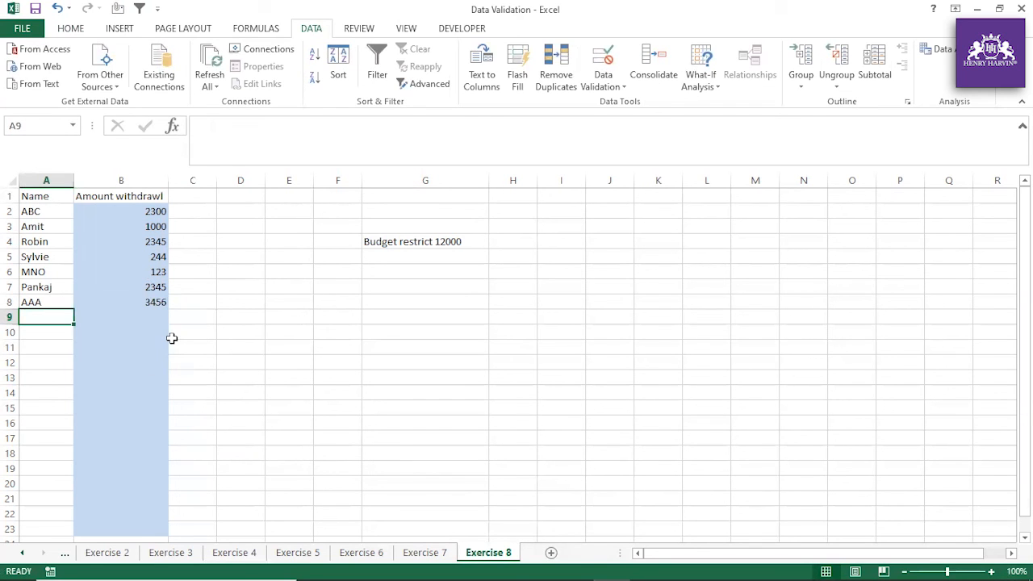
pyautogui.write('BBB')
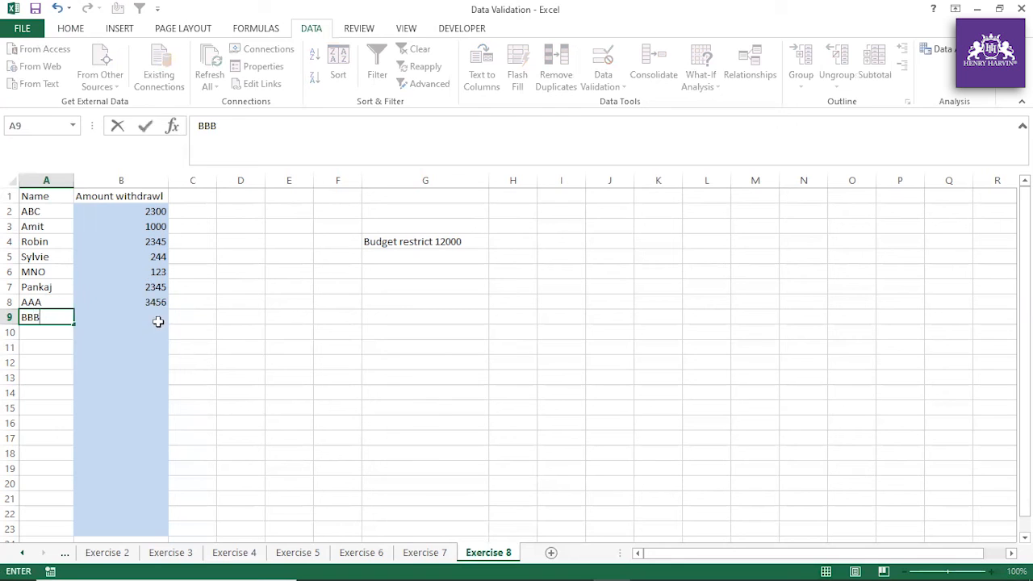
pyautogui.click(157, 322)
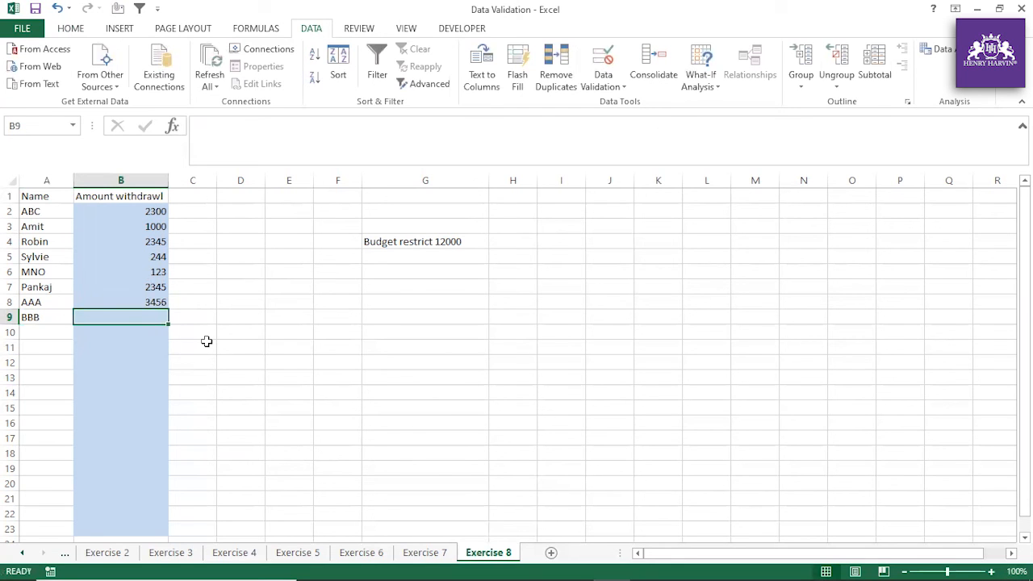
pyautogui.write('5')
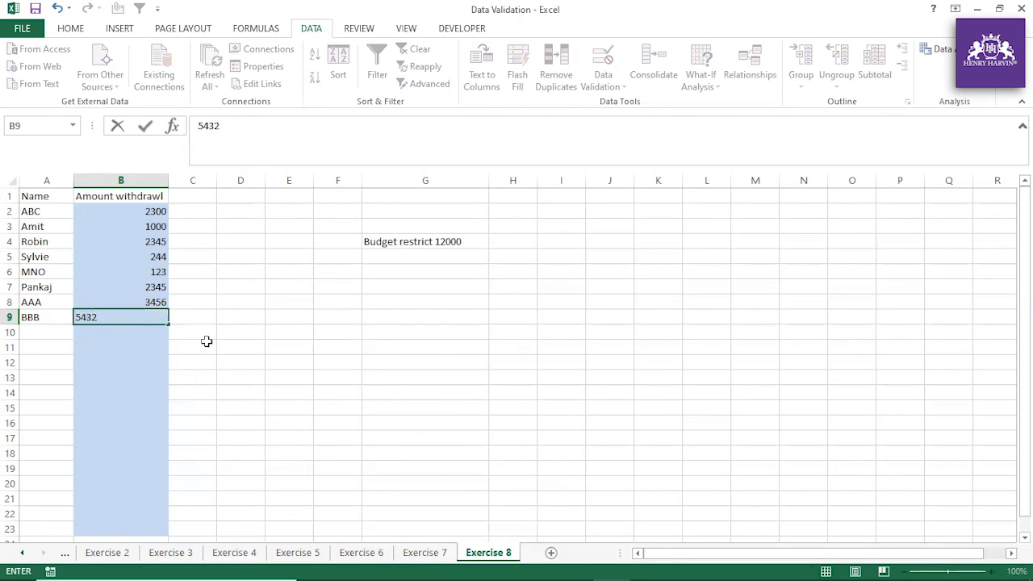
pyautogui.write('432')
pyautogui.press('Return')
pyautogui.click(473, 330)
pyautogui.click(201, 338)
pyautogui.click(498, 330)
pyautogui.moveTo(289, 348); pyautogui.dragTo(279, 362)
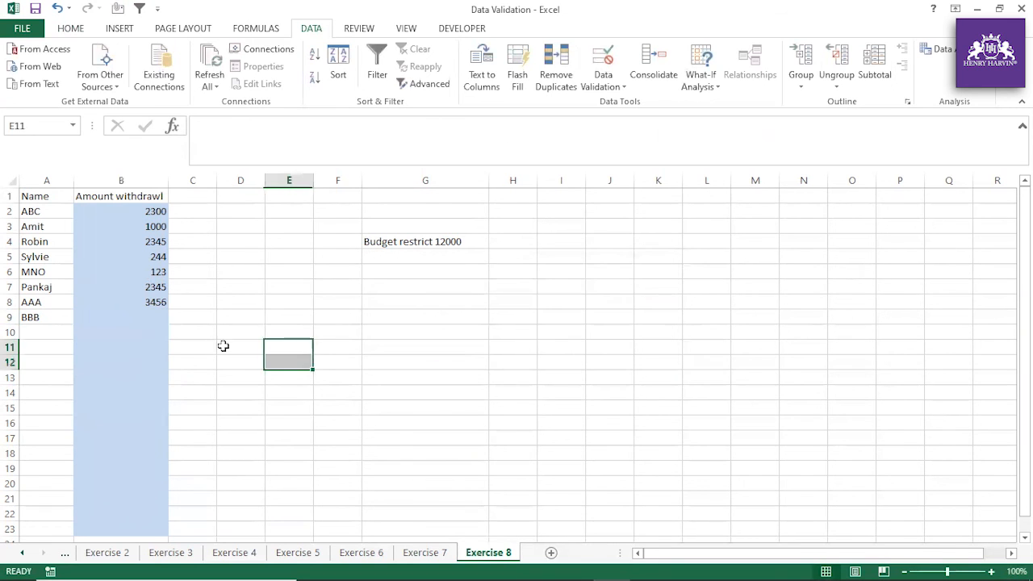
# Try the withdrawal amount 5432 again in B9, followed by 5400, cancelling each entry
pyautogui.click(154, 317)
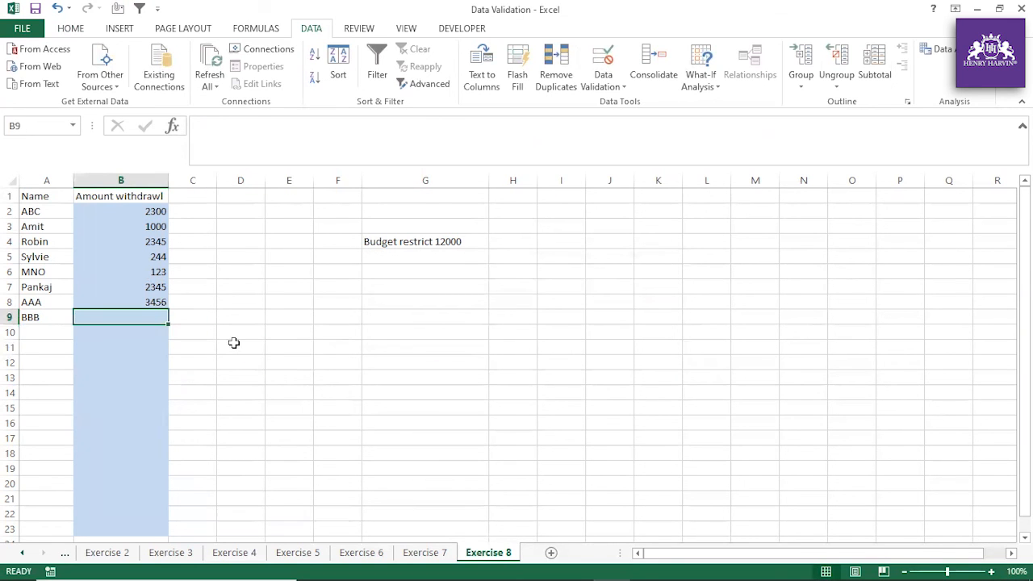
pyautogui.write('54')
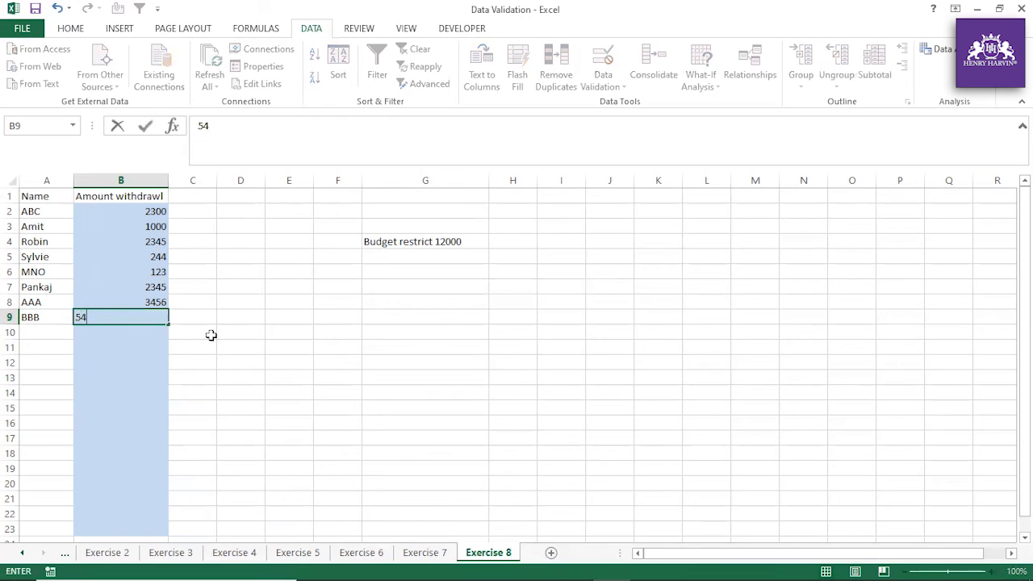
pyautogui.click(363, 385)
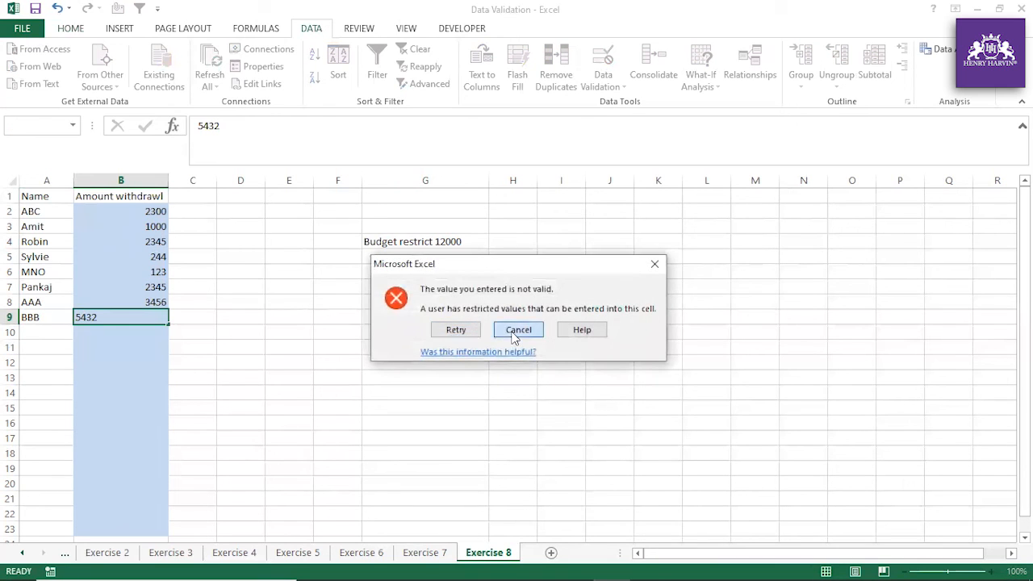
pyautogui.click(513, 333)
pyautogui.write('54')
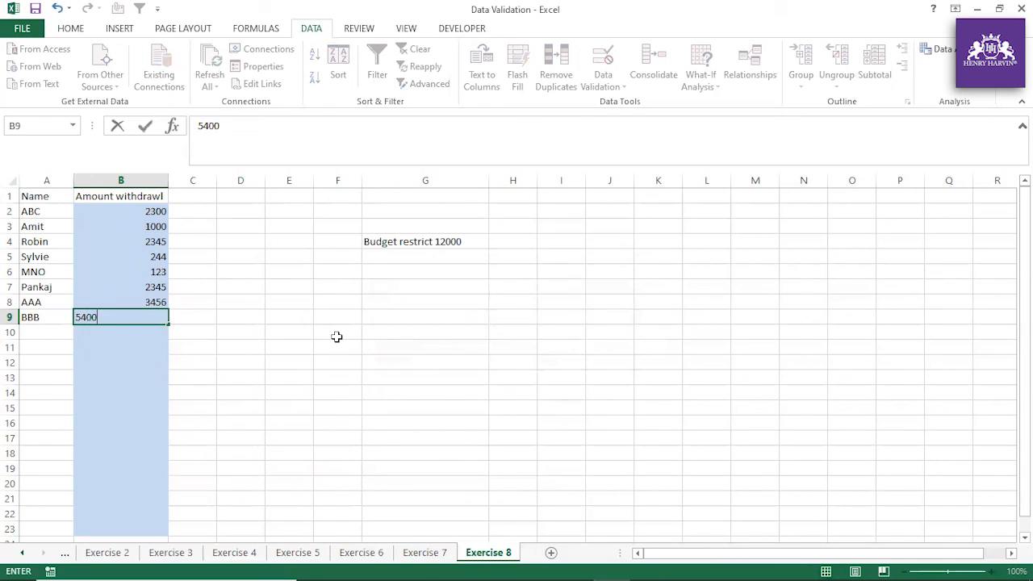
pyautogui.click(487, 406)
pyautogui.click(516, 331)
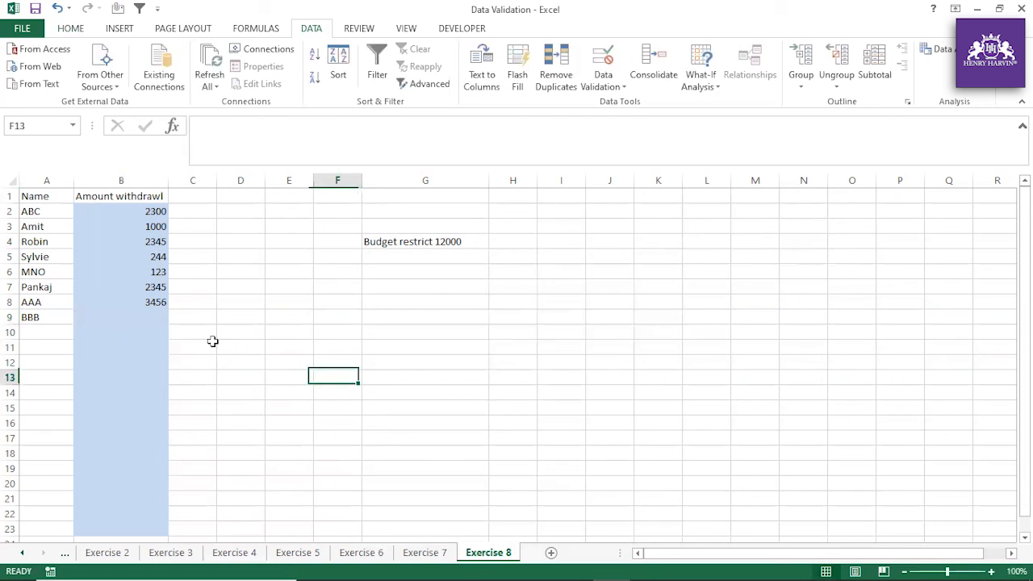
# Try to enter the withdrawal amount 5000 in B9, and cancel the entry
pyautogui.write('5000')
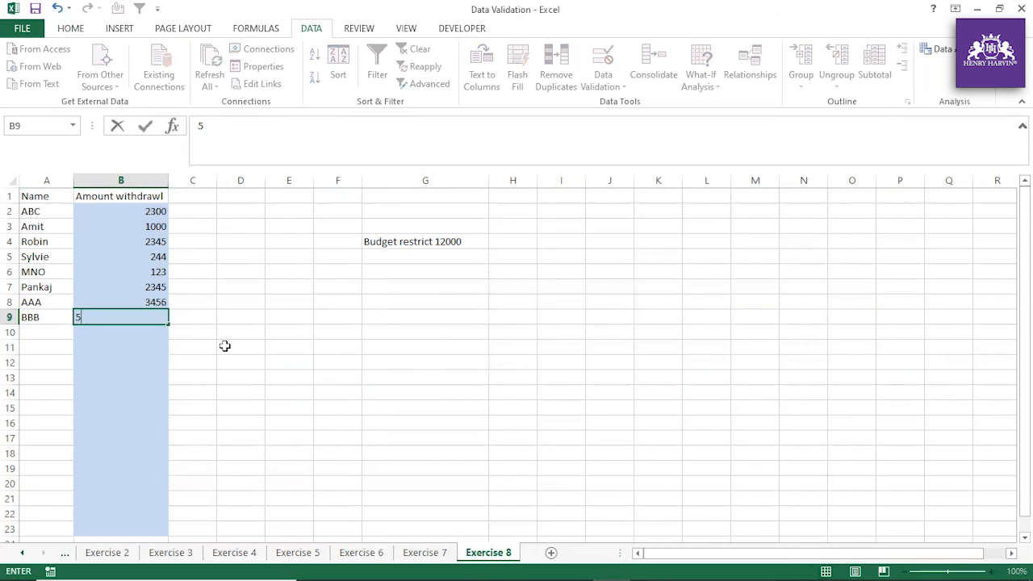
pyautogui.press('Return')
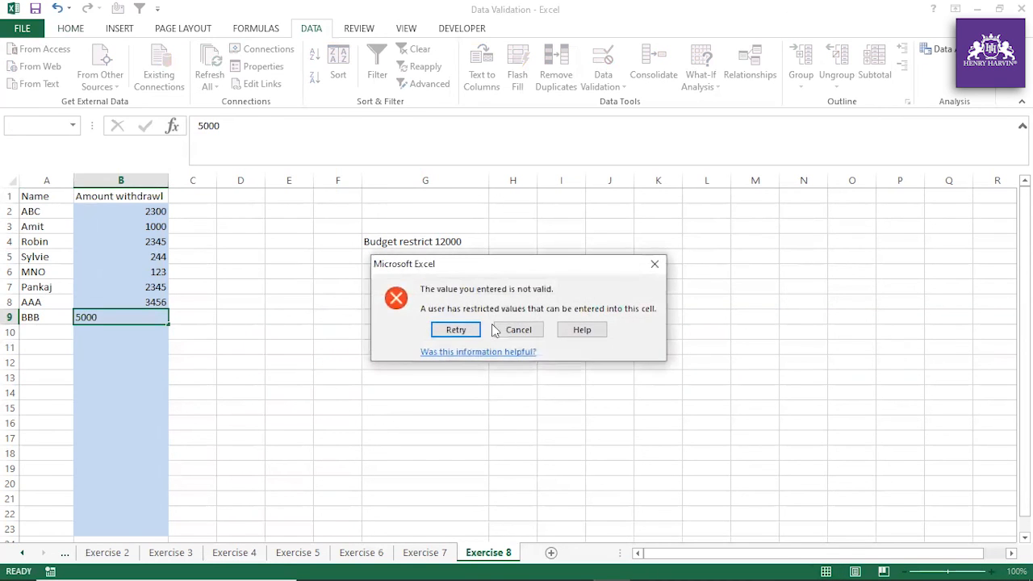
pyautogui.click(516, 331)
pyautogui.click(208, 346)
# Test B9 with the smaller withdrawal amounts 4000 and 3000, cancelling each entry
pyautogui.click(155, 317)
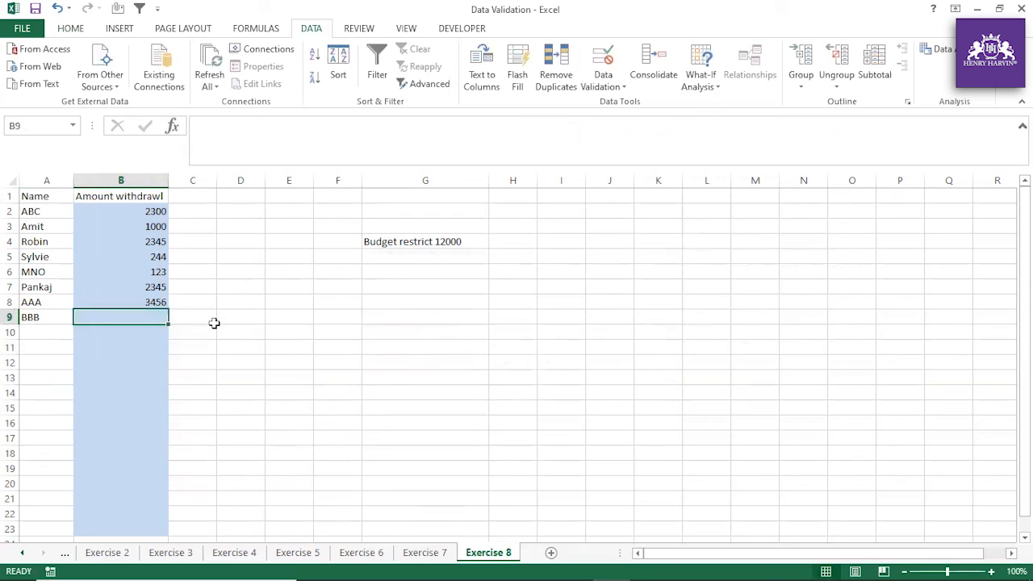
pyautogui.write('4000')
pyautogui.press('Return')
pyautogui.click(517, 328)
pyautogui.write('3000')
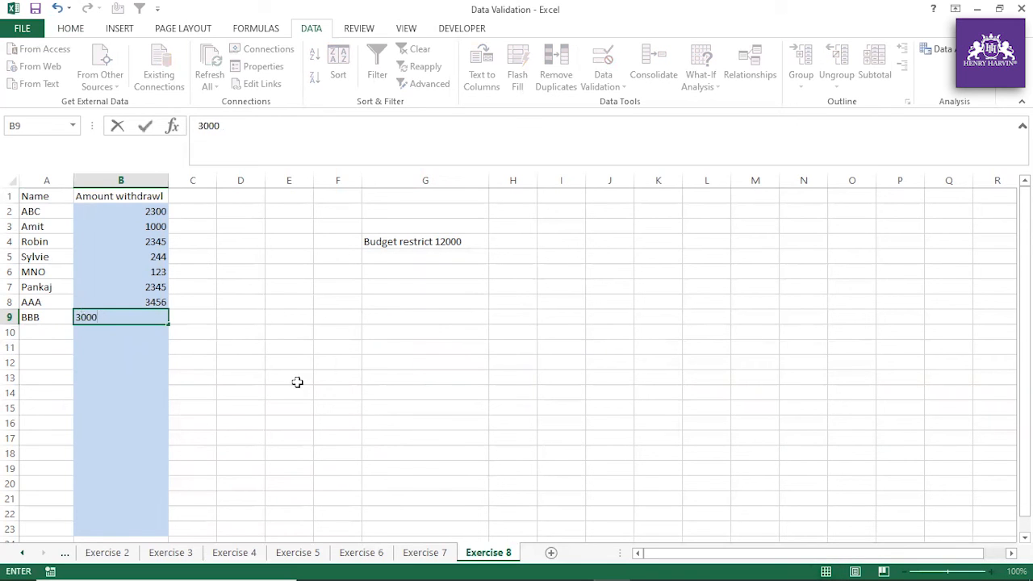
pyautogui.press('Return')
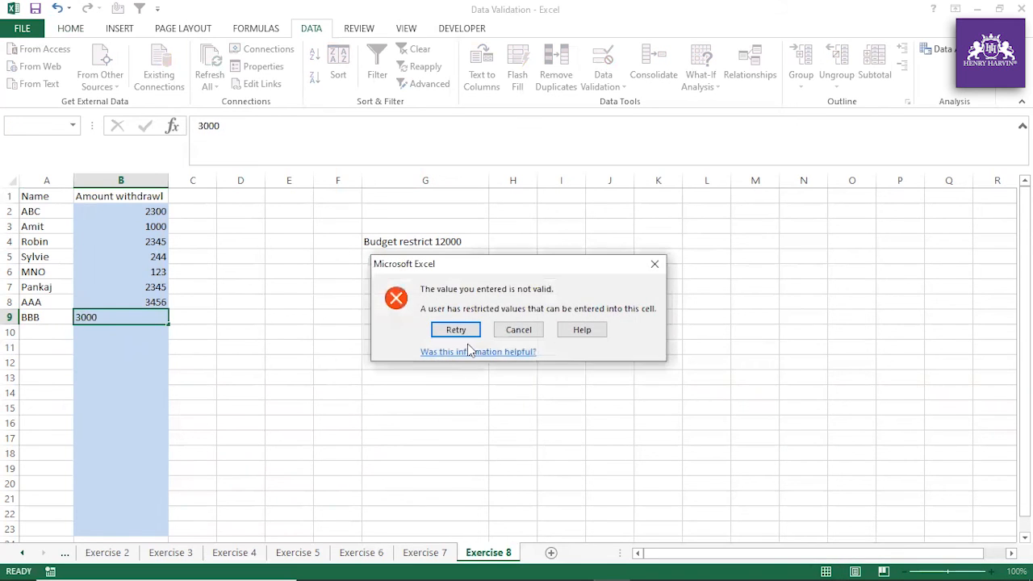
pyautogui.click(518, 329)
pyautogui.click(351, 376)
pyautogui.moveTo(162, 212); pyautogui.dragTo(156, 300)
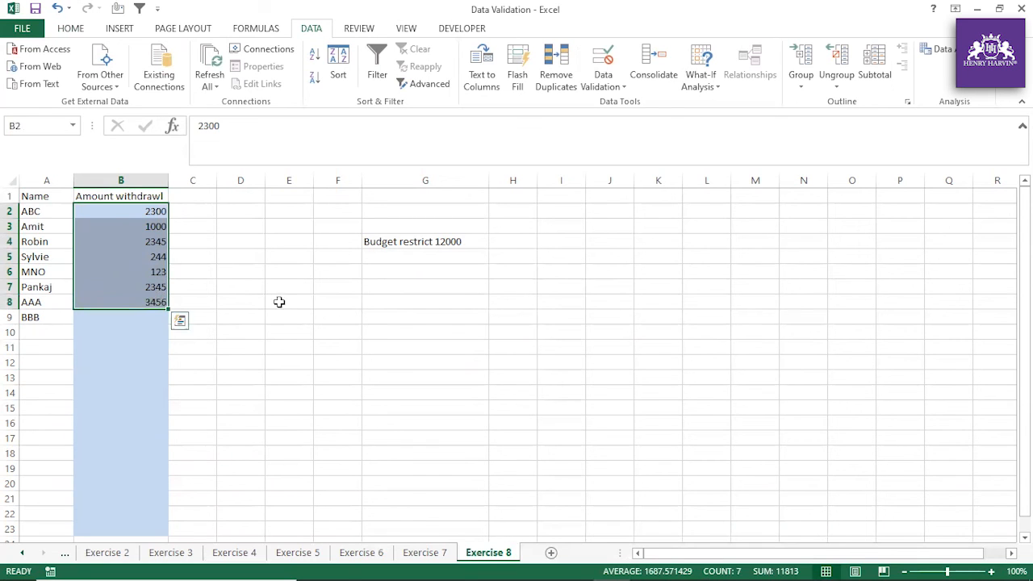
pyautogui.click(279, 302)
pyautogui.write('=12000-11')
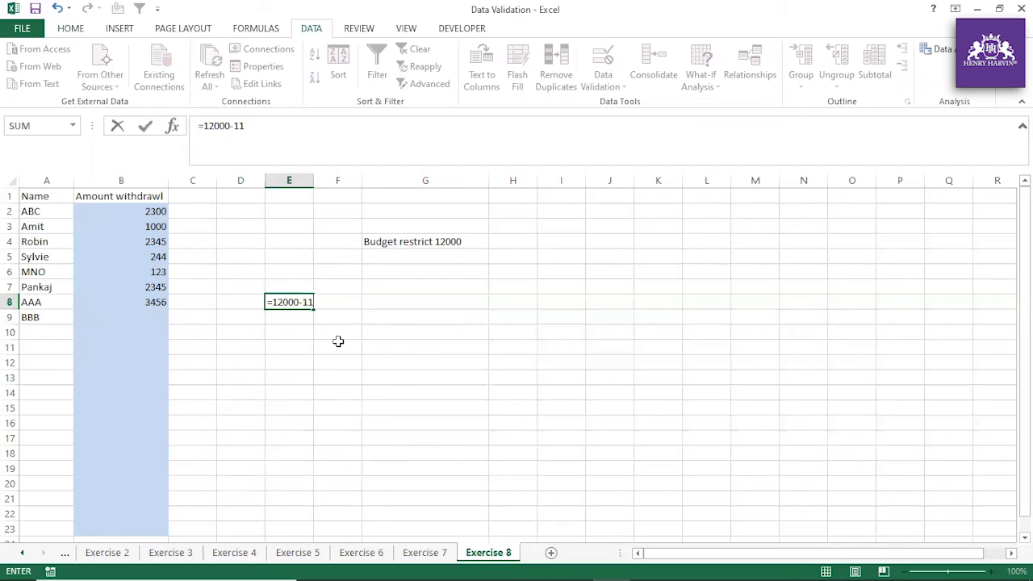
pyautogui.press('Return')
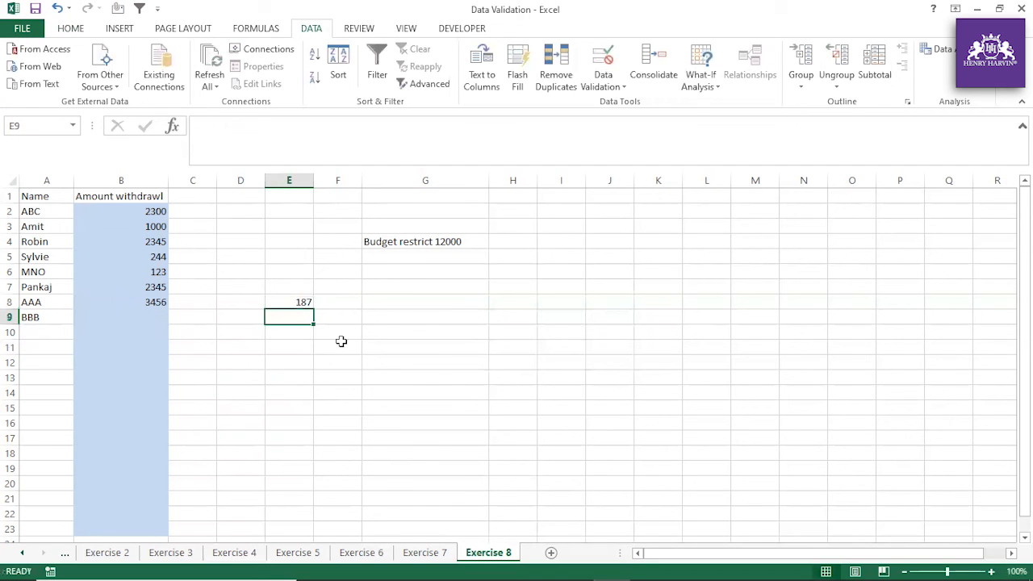
# Enter the remaining budget from E8, 187, as the withdrawal amount in B9
pyautogui.click(302, 302)
pyautogui.click(160, 322)
pyautogui.write('18')
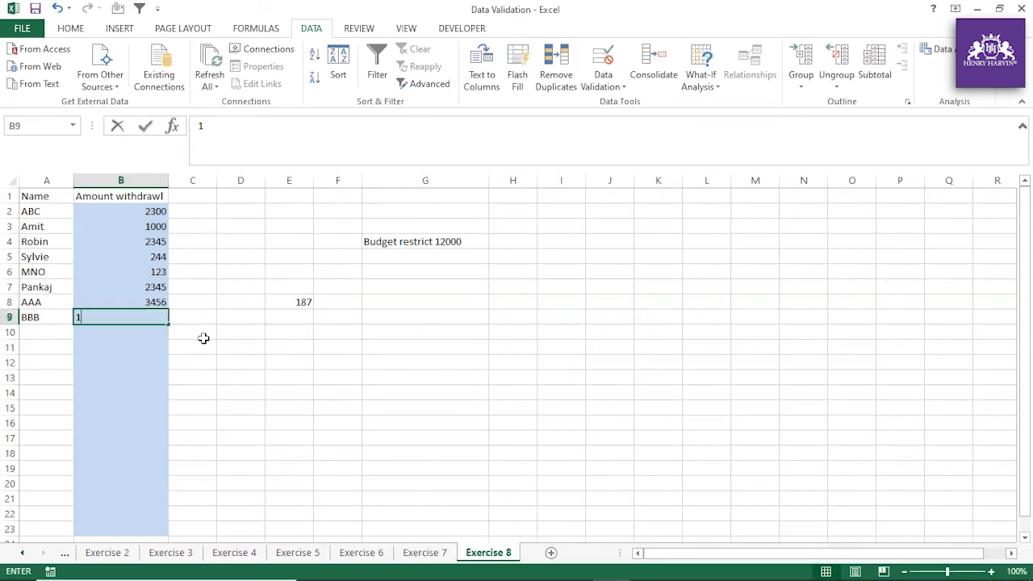
pyautogui.write('7')
pyautogui.press('Return')
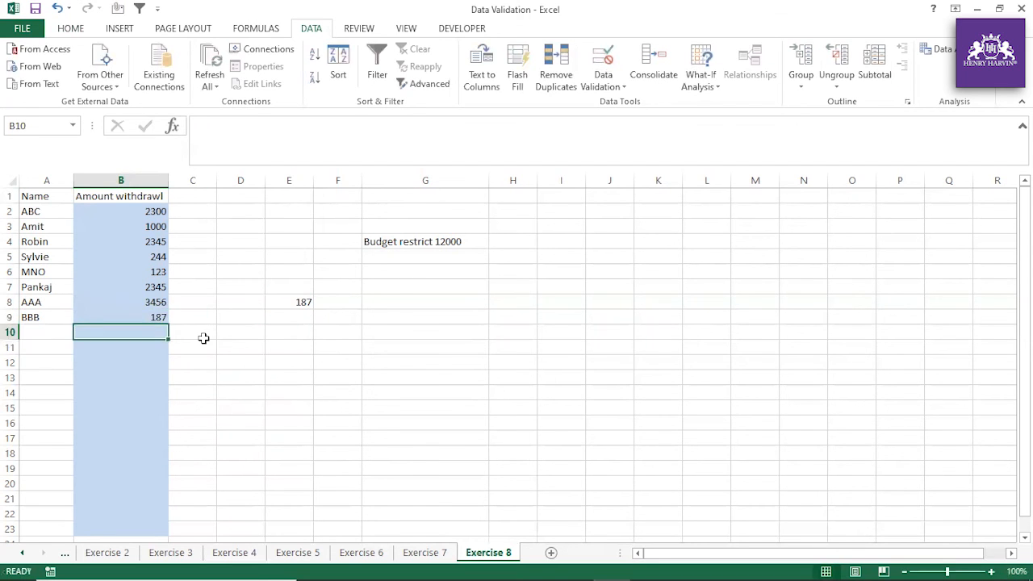
# Check the total of the withdrawal amounts in B2:B9 against the budget
pyautogui.click(380, 391)
pyautogui.click(150, 332)
pyautogui.moveTo(157, 211); pyautogui.dragTo(157, 313)
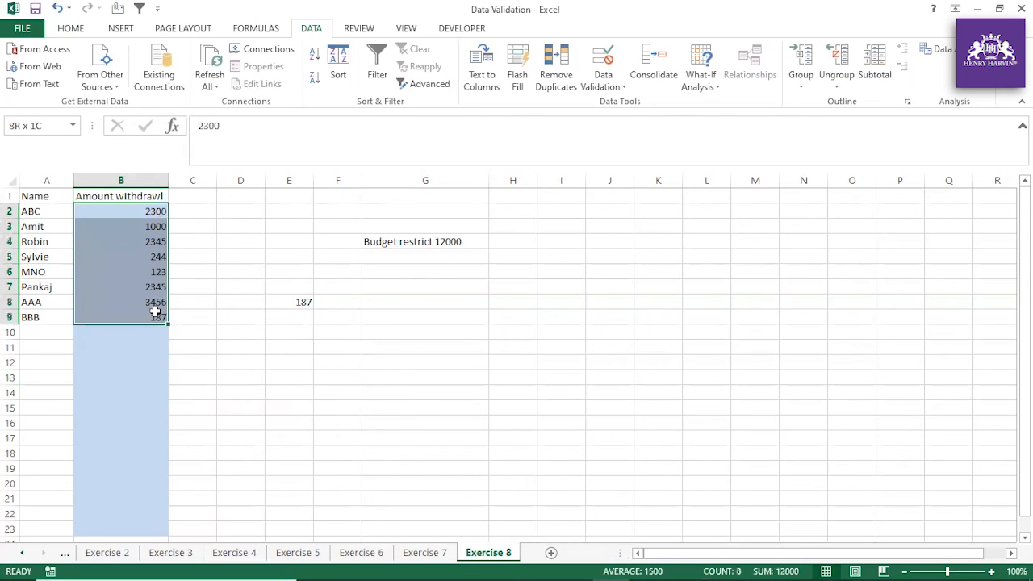
pyautogui.click(321, 334)
# Try to enter a further withdrawal amount of 1 in B10, and cancel the entry
pyautogui.click(148, 331)
pyautogui.write('1')
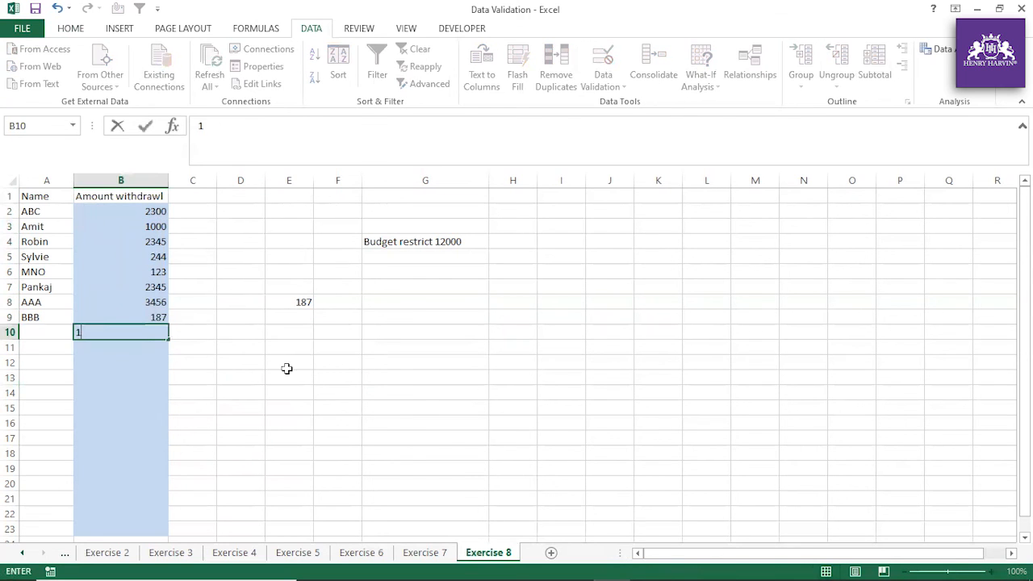
pyautogui.press('Return')
pyautogui.click(466, 331)
pyautogui.press('Return')
pyautogui.click(519, 328)
pyautogui.click(316, 349)
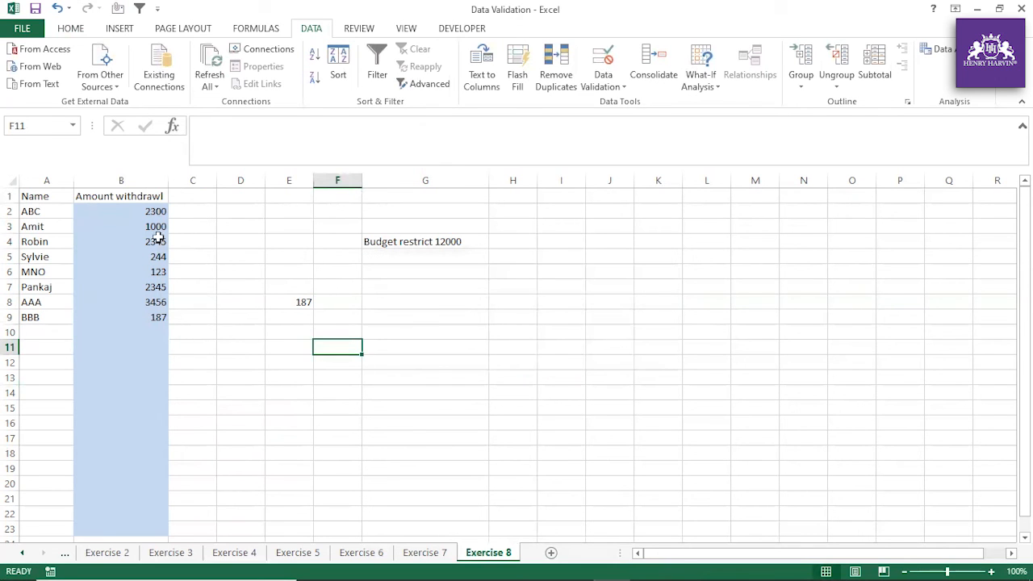
# Review the names and withdrawal amounts in A2:B9 and the full range covered by the budget rule, down to row 23
pyautogui.moveTo(149, 210); pyautogui.dragTo(46, 311)
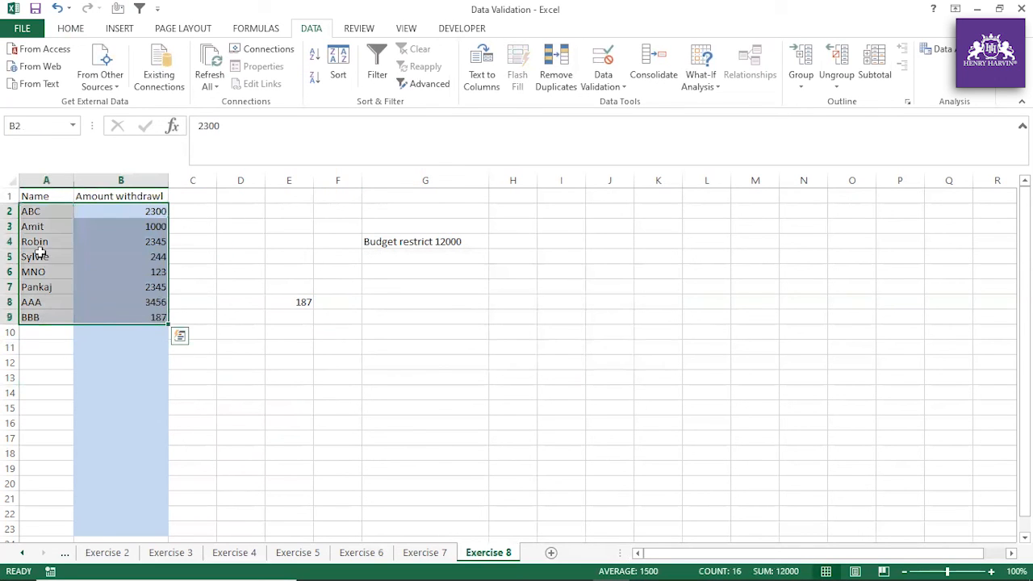
pyautogui.moveTo(35, 210); pyautogui.dragTo(145, 316)
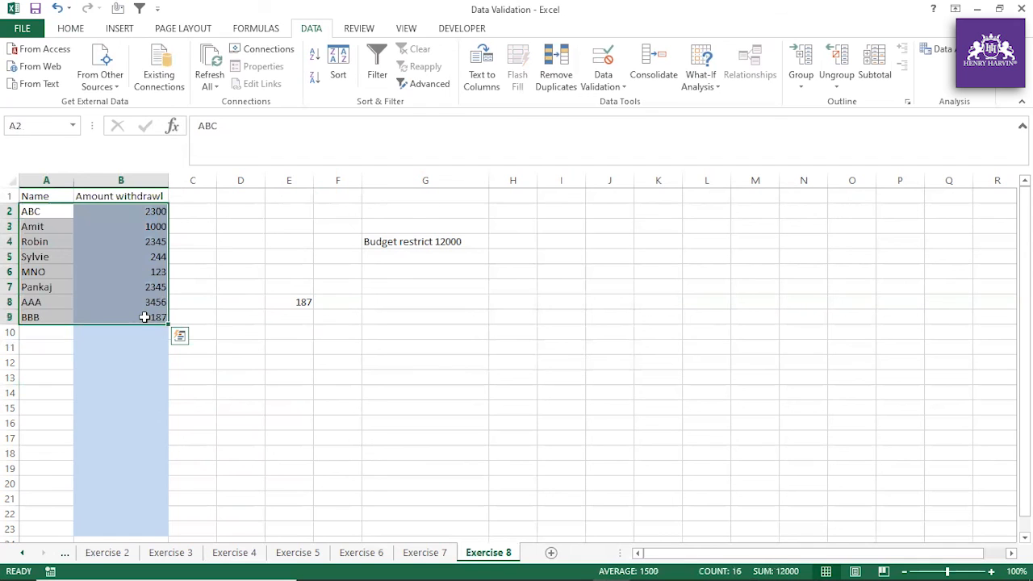
pyautogui.click(322, 289)
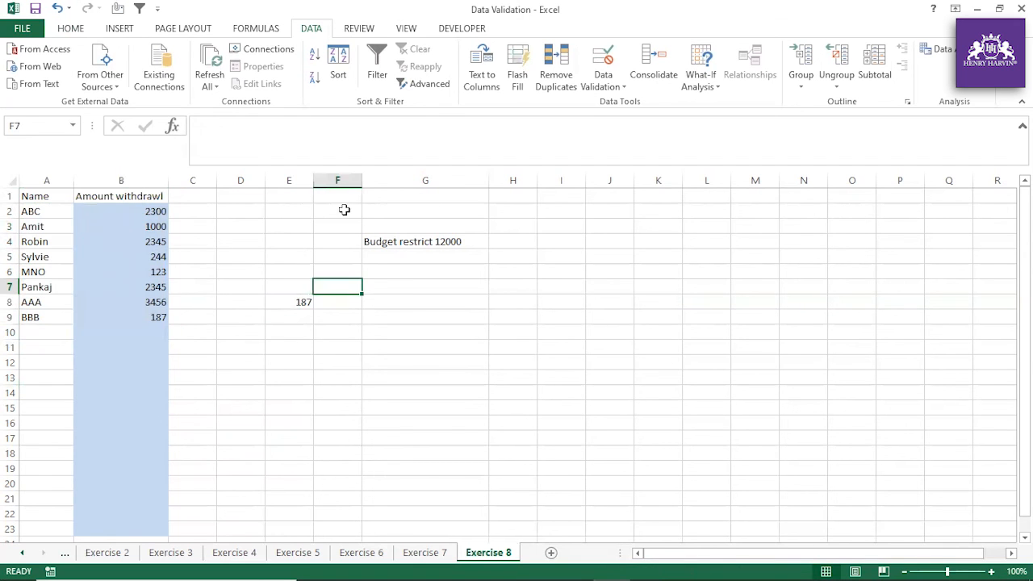
pyautogui.moveTo(150, 212); pyautogui.dragTo(153, 316)
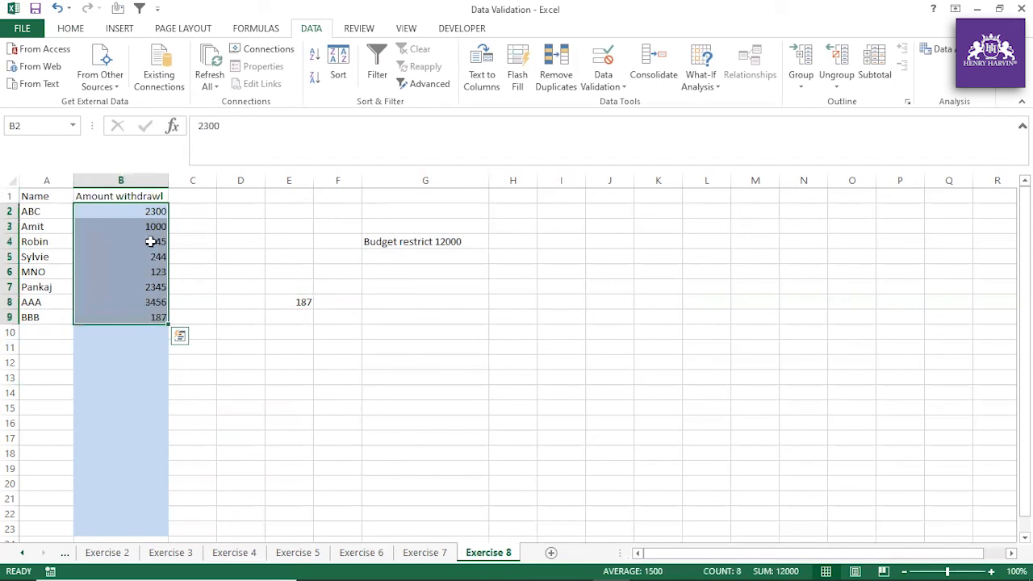
pyautogui.moveTo(148, 210); pyautogui.dragTo(139, 530)
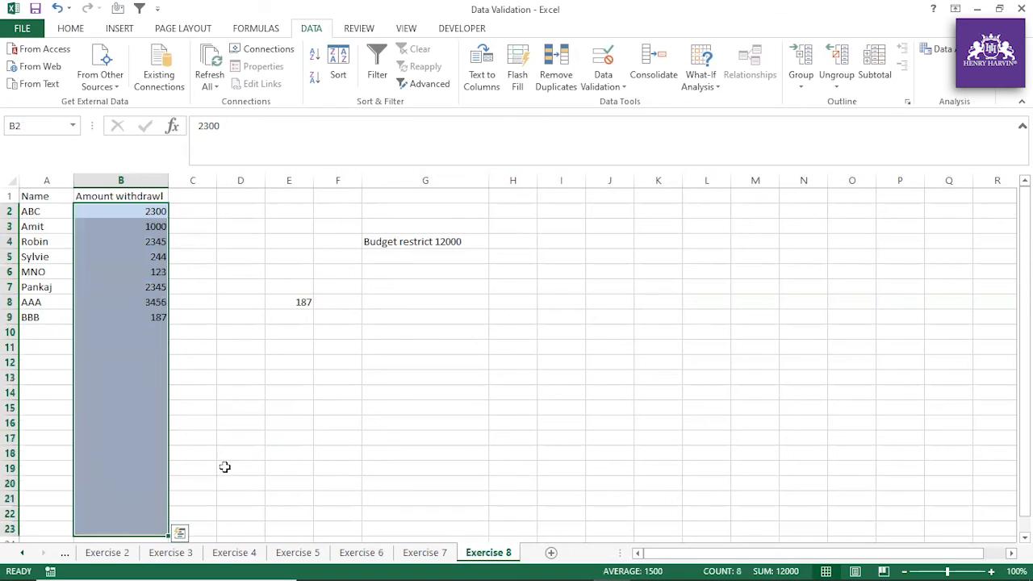
pyautogui.moveTo(228, 458); pyautogui.dragTo(227, 464)
pyautogui.click(158, 318)
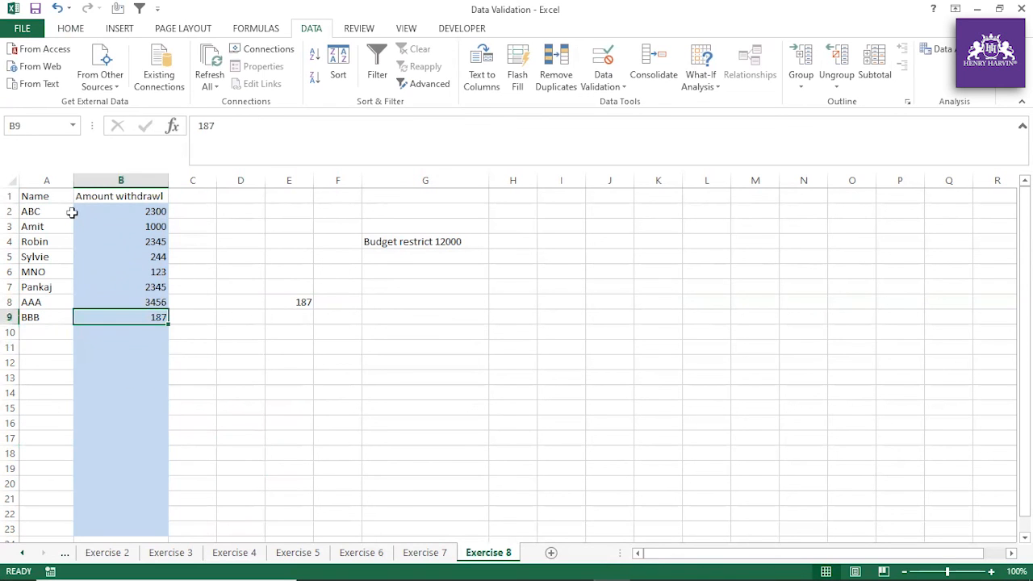
pyautogui.moveTo(42, 208); pyautogui.dragTo(158, 528)
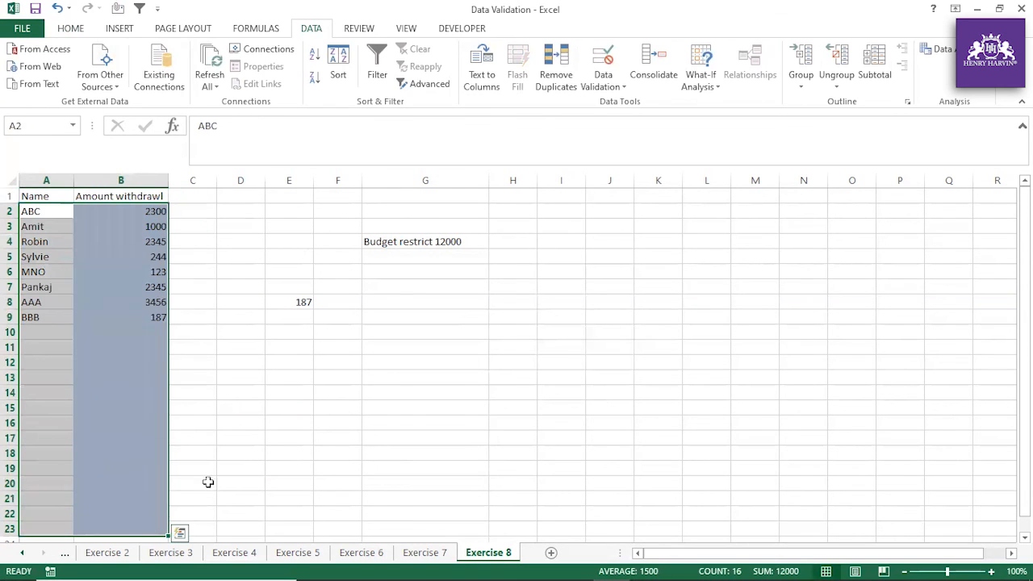